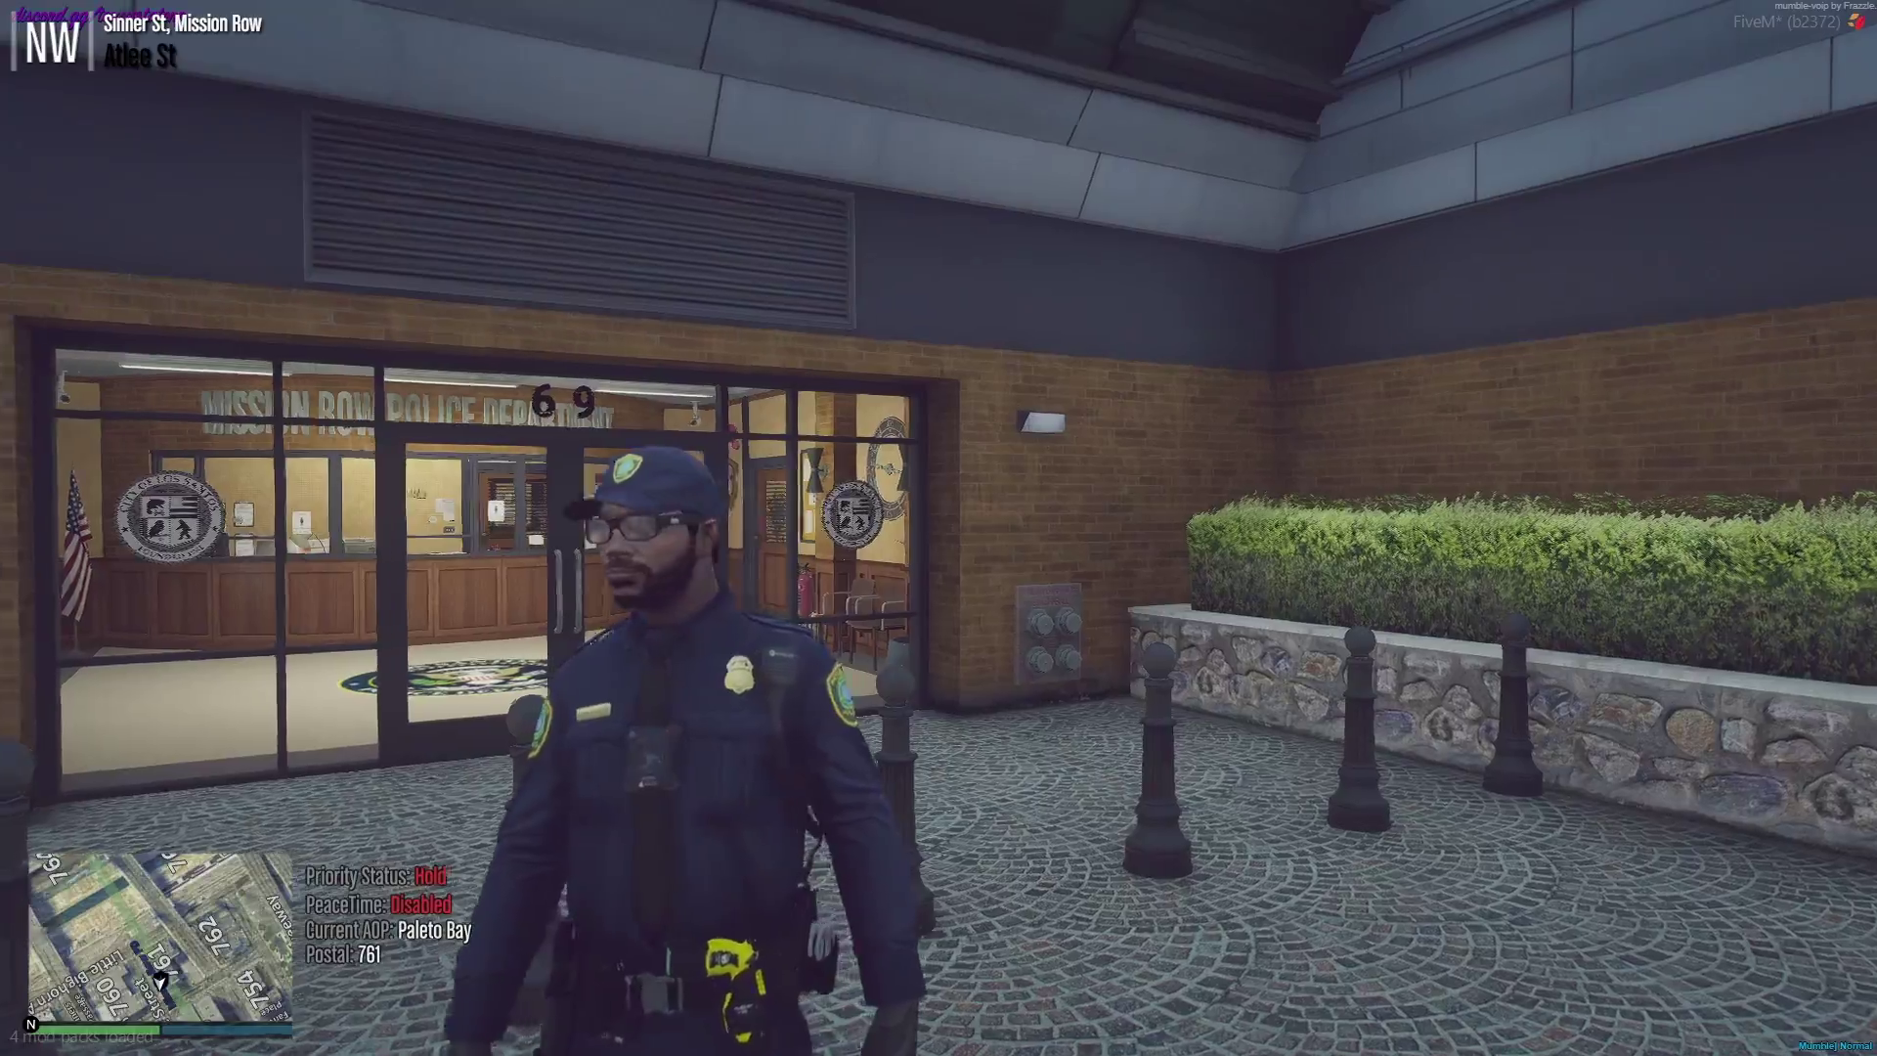
# Step: Walk the officer toward the street and bring up the ENBSeries menu with Shift+Enter
pyautogui.press('w')
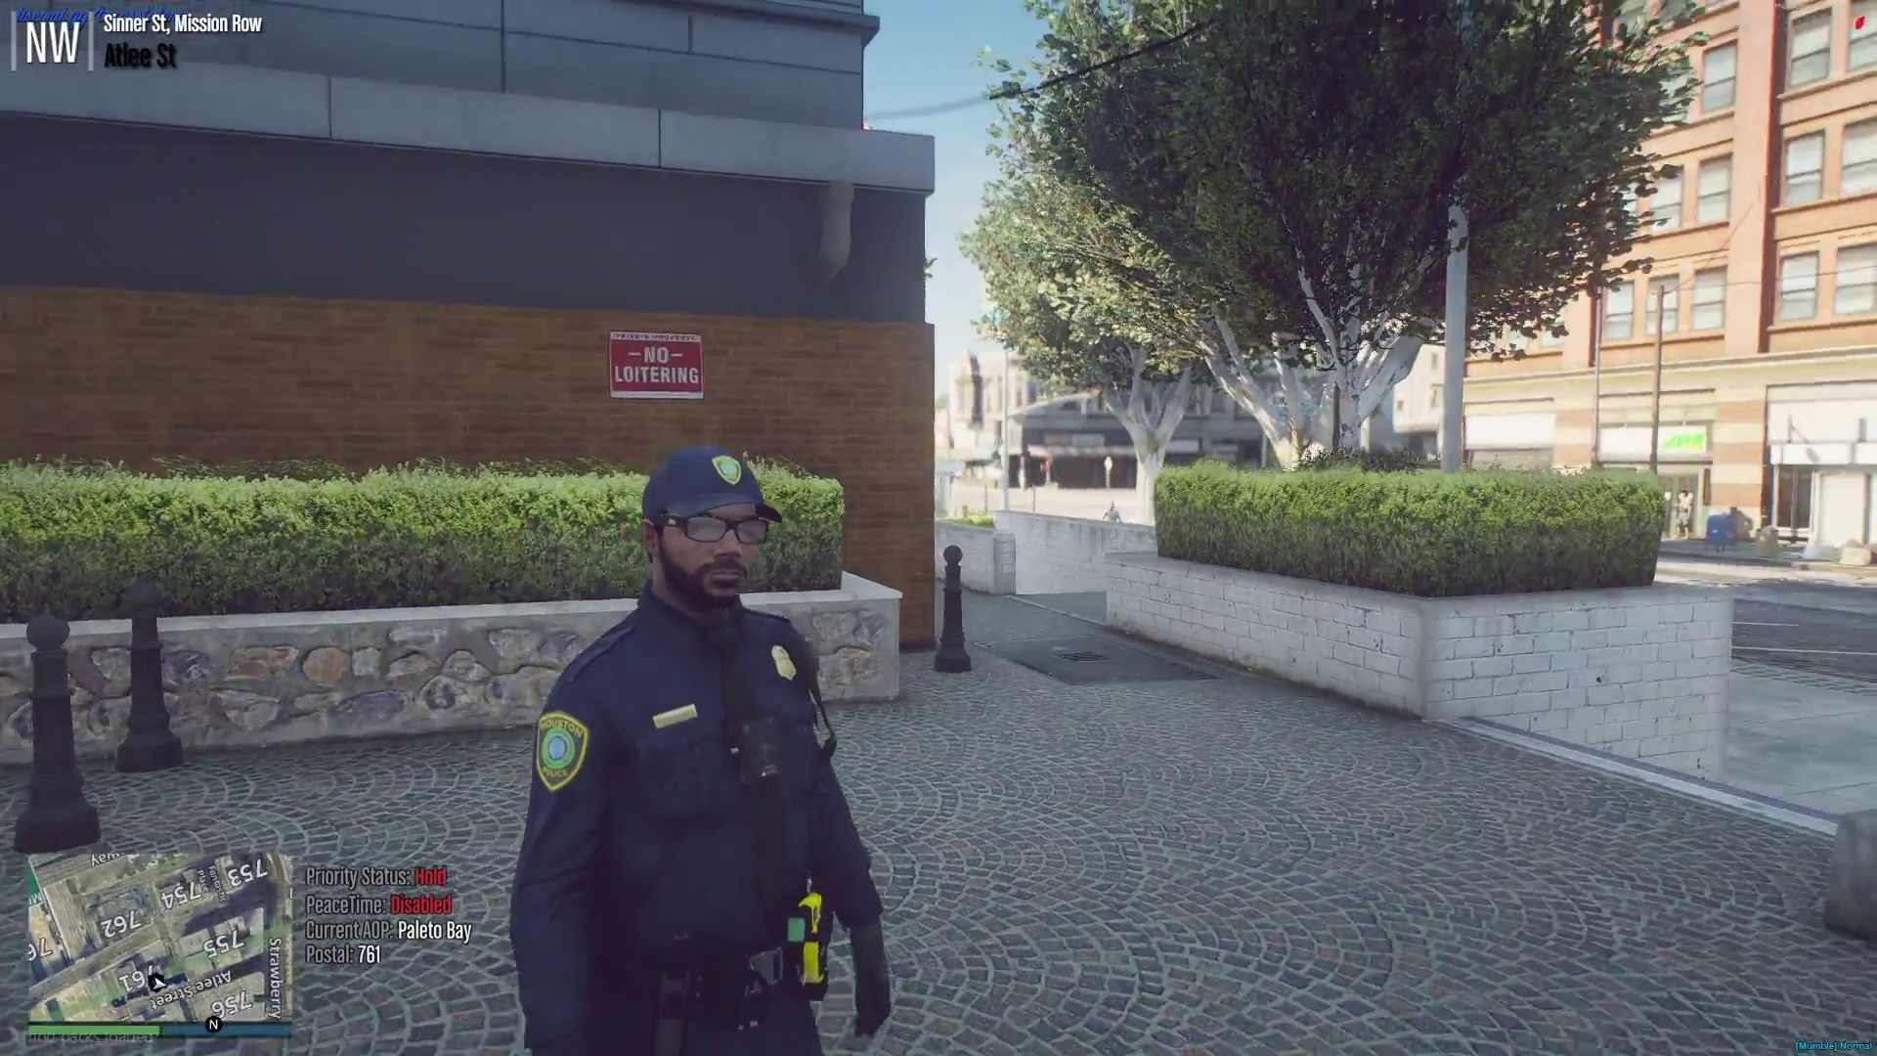
pyautogui.press('w')
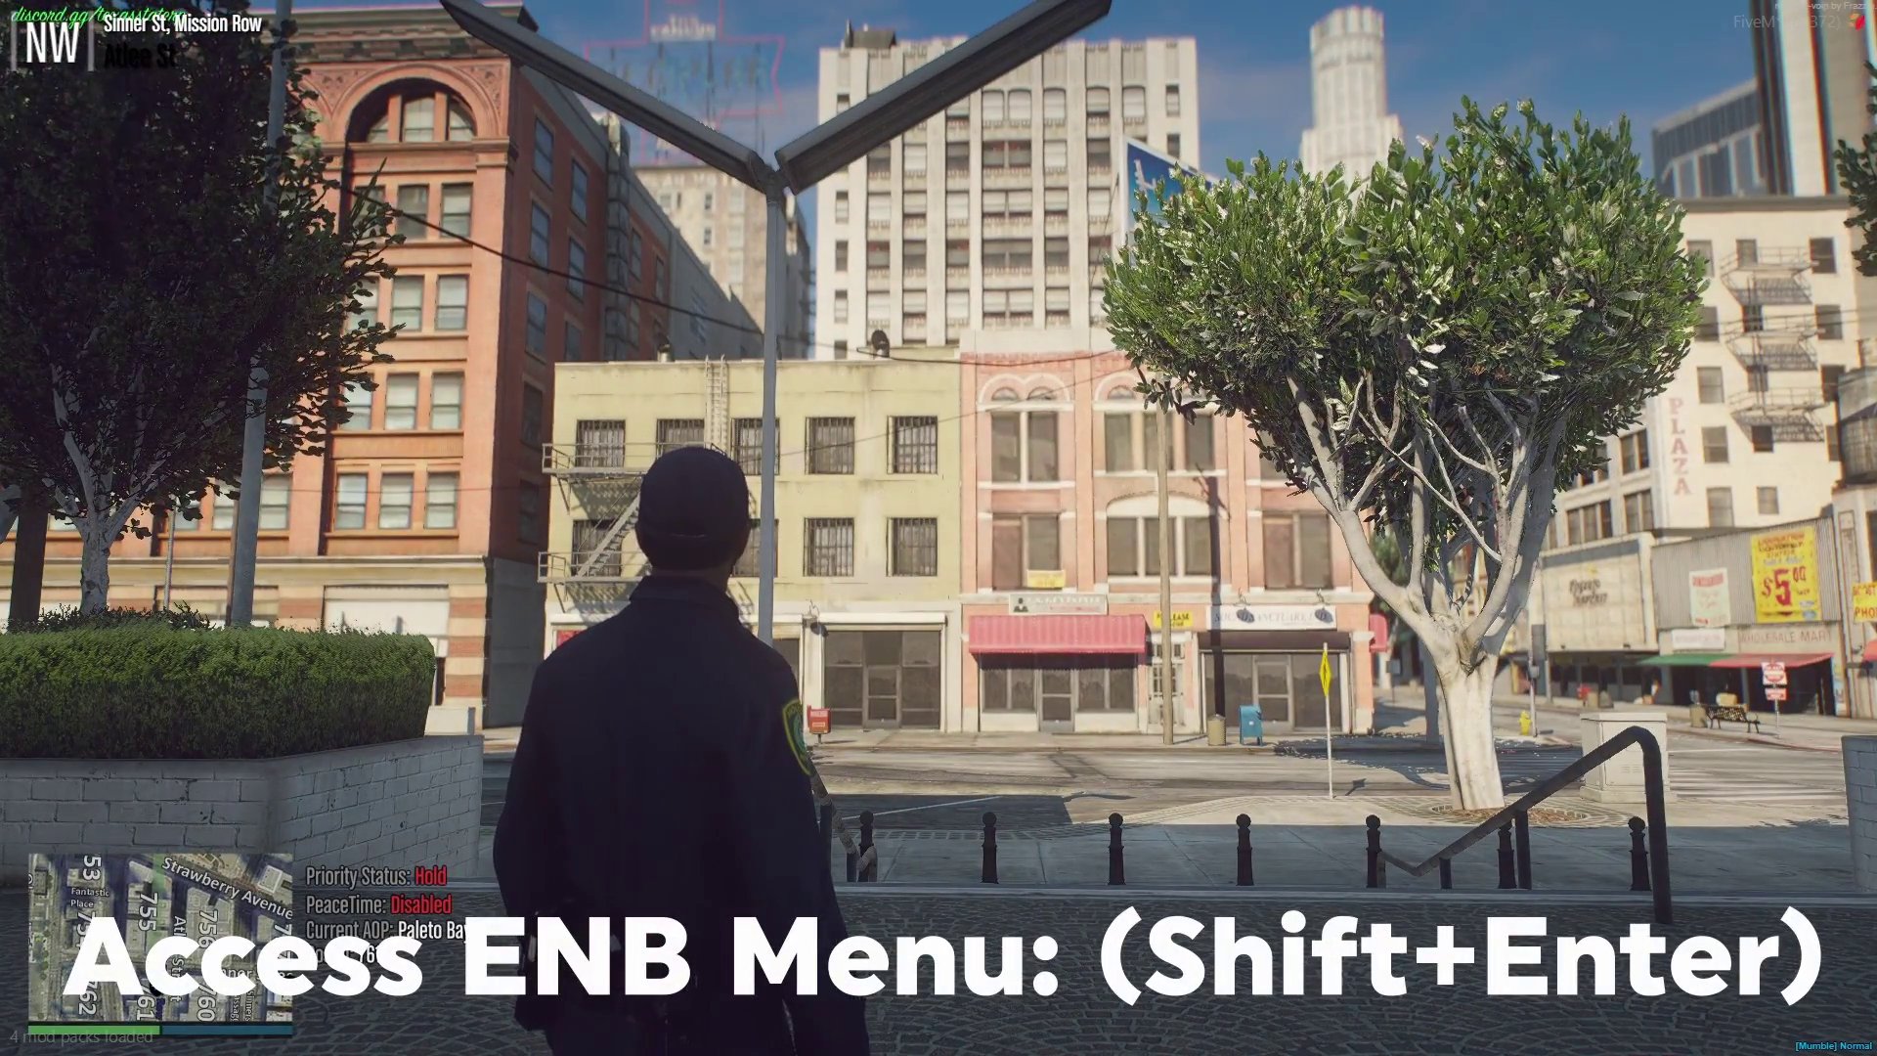
pyautogui.hotkey('shift', 'Return')
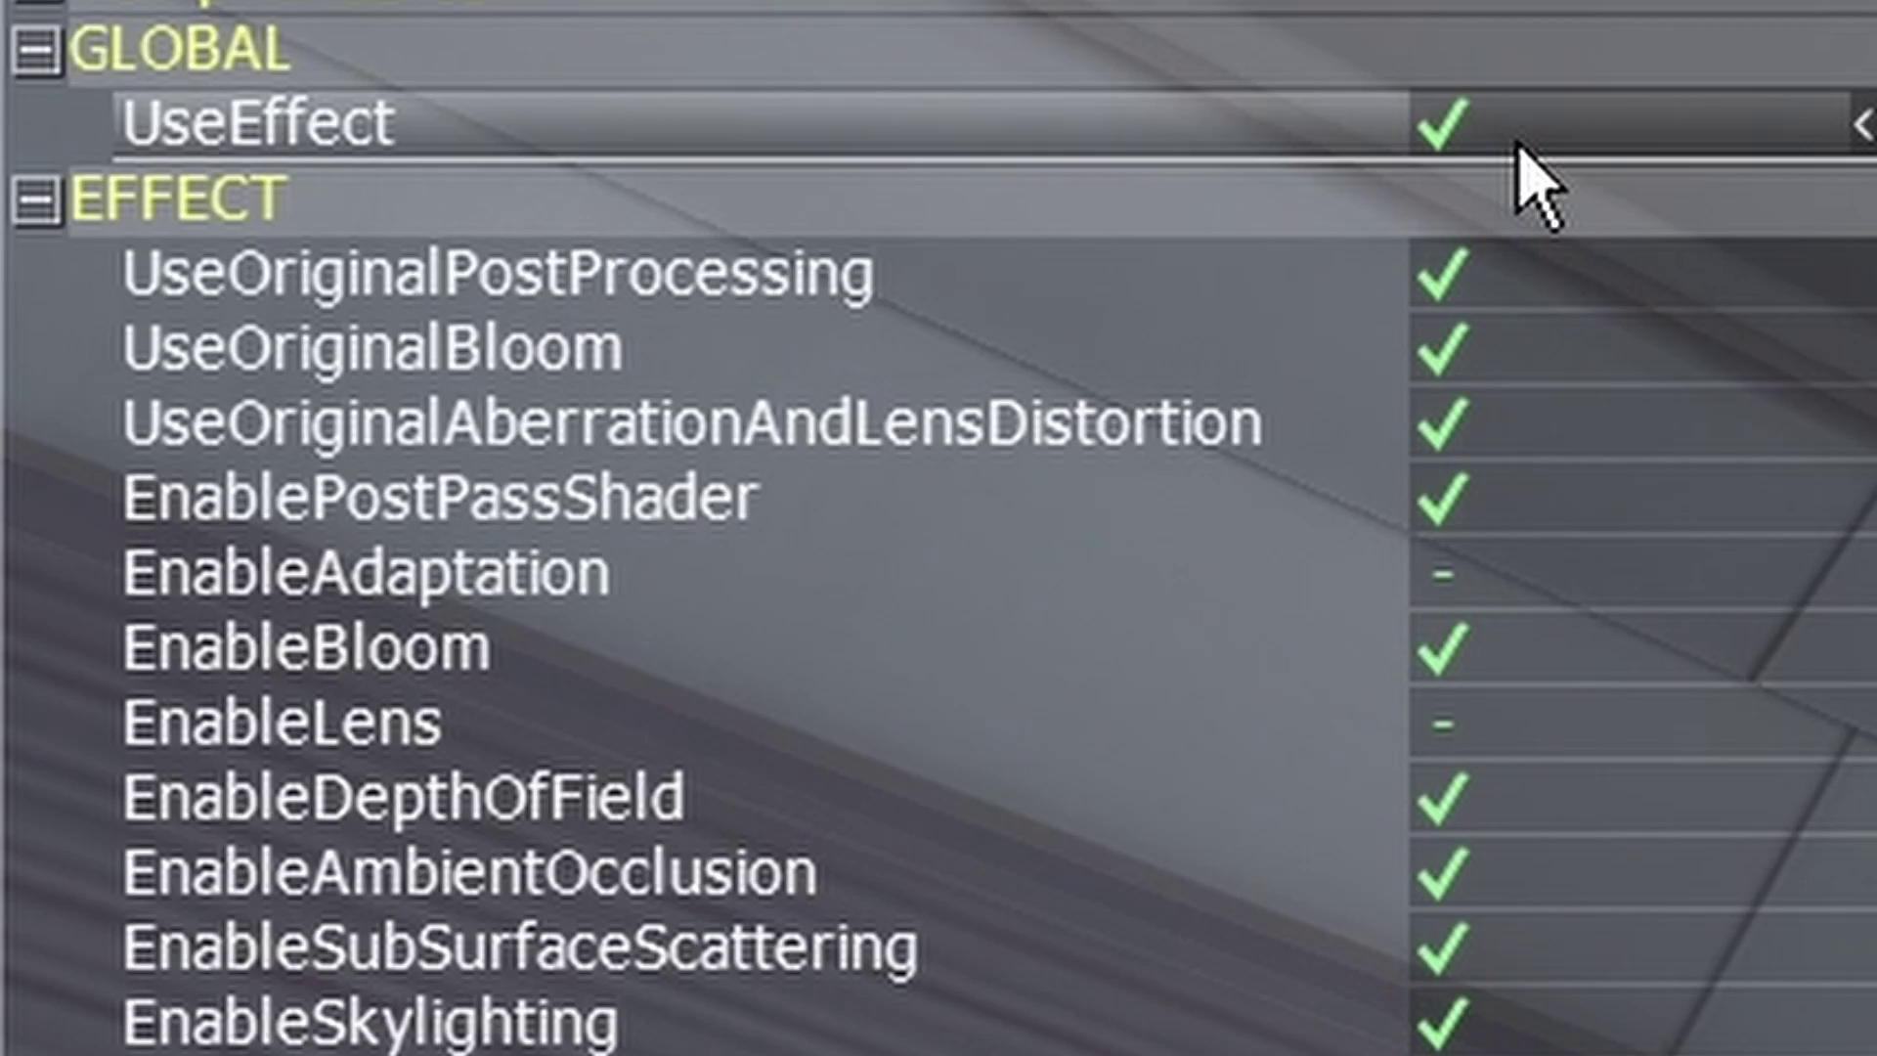
# Step: Compare the scene with UseEffect on and off, leave it unchecked, then close and reopen the menu
pyautogui.click(1522, 140)
pyautogui.moveTo(522, 615); pyautogui.dragTo(1200, 959)
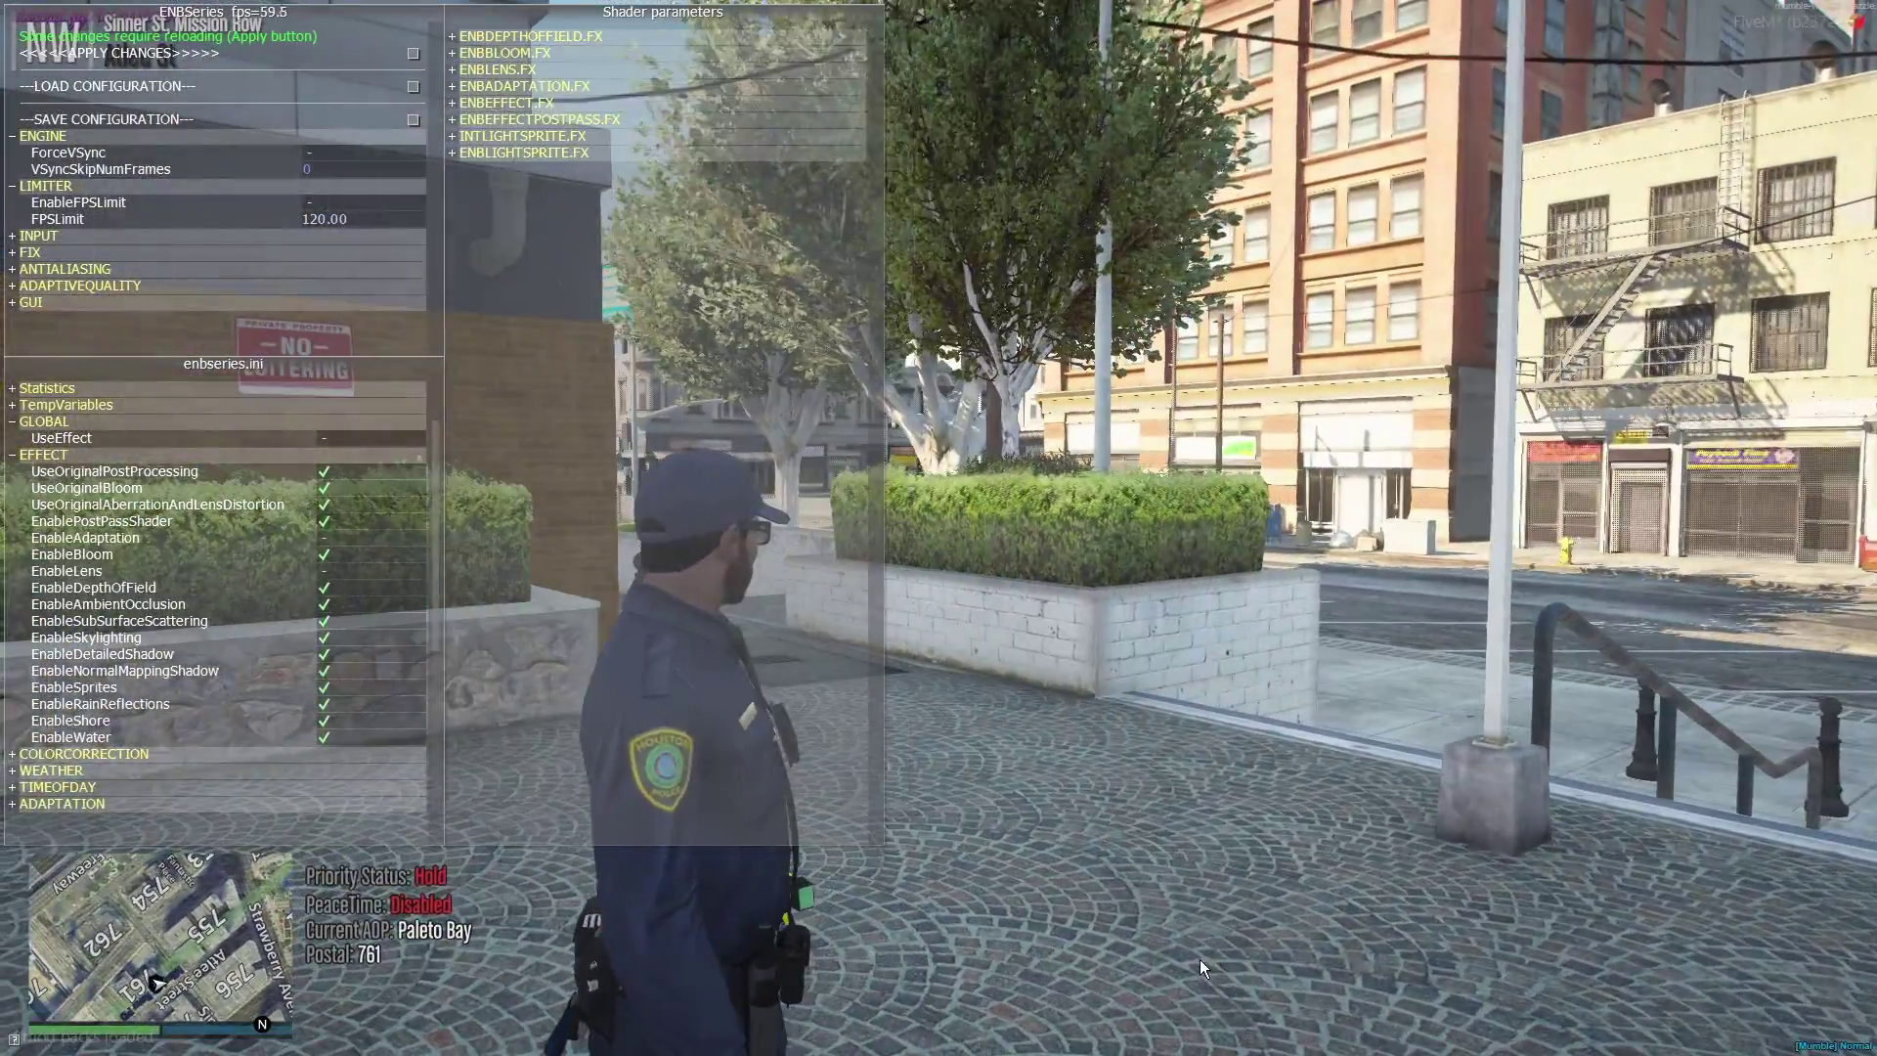
pyautogui.press('d')
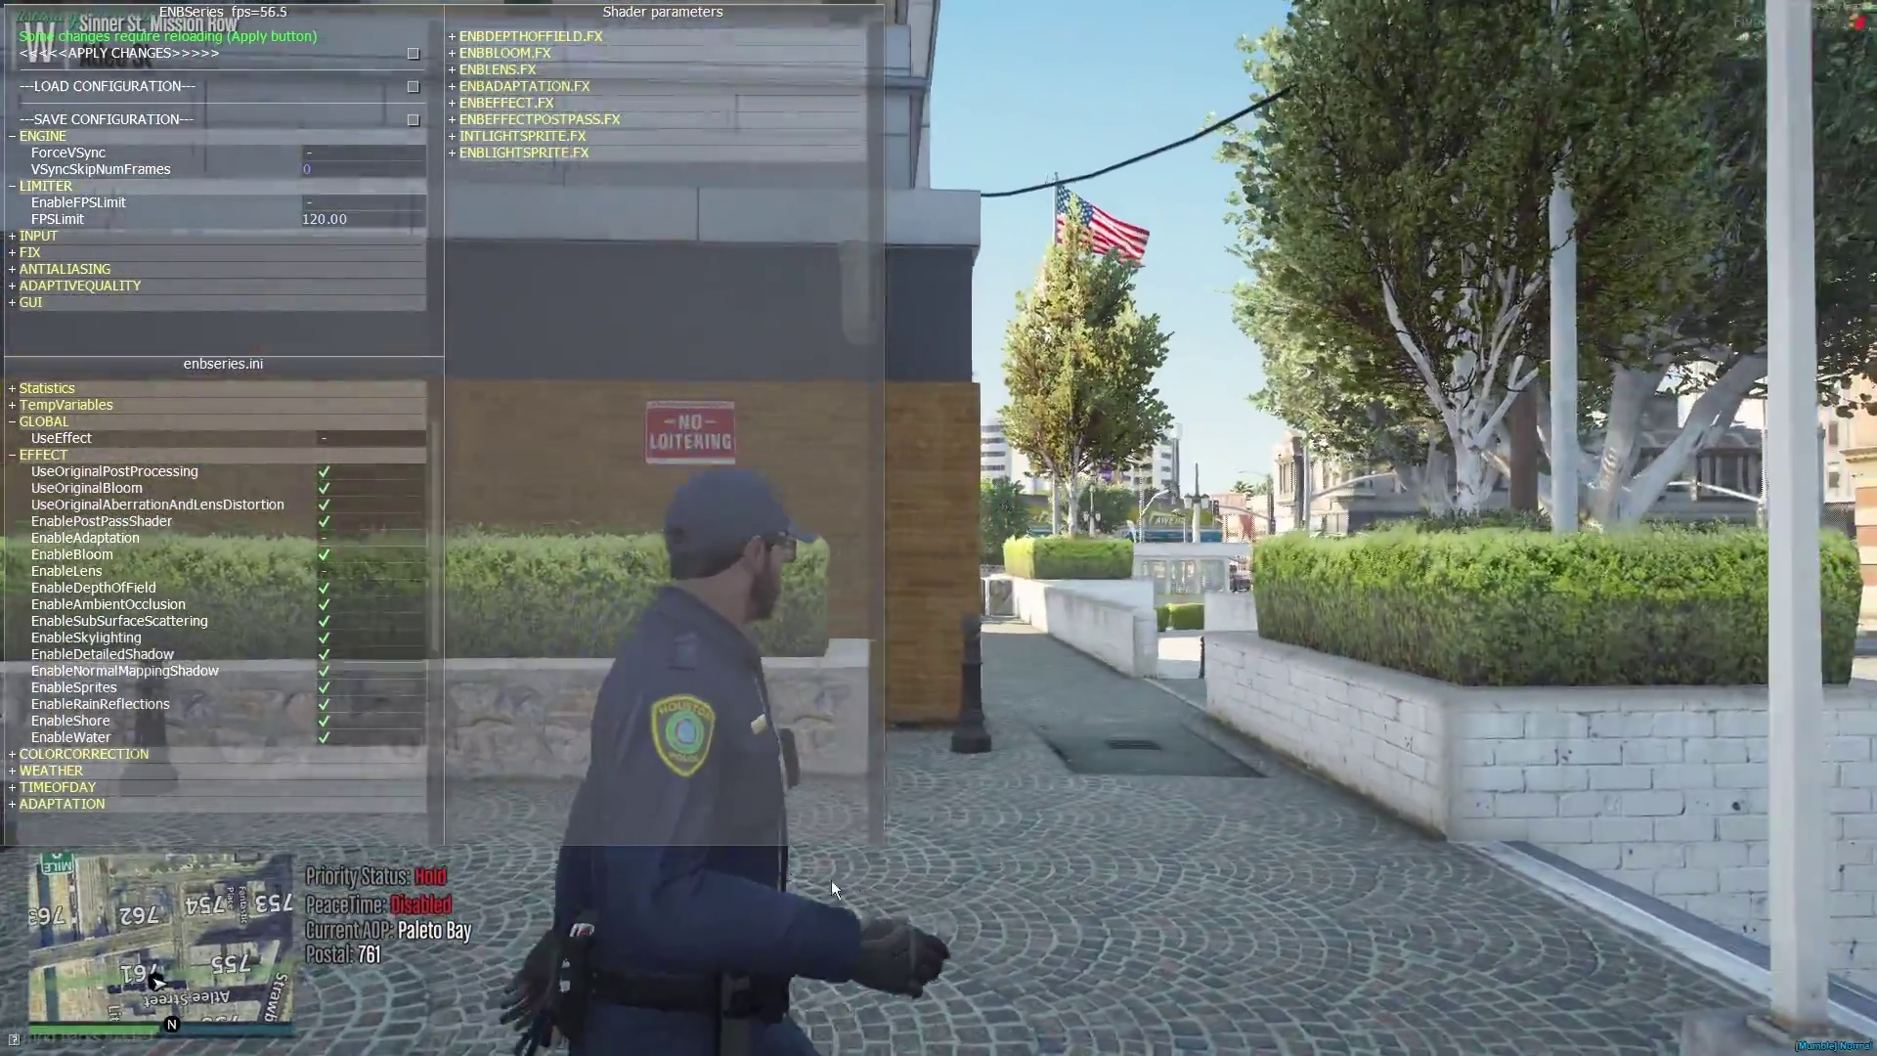
pyautogui.moveTo(832, 881); pyautogui.dragTo(374, 430)
pyautogui.click(369, 437)
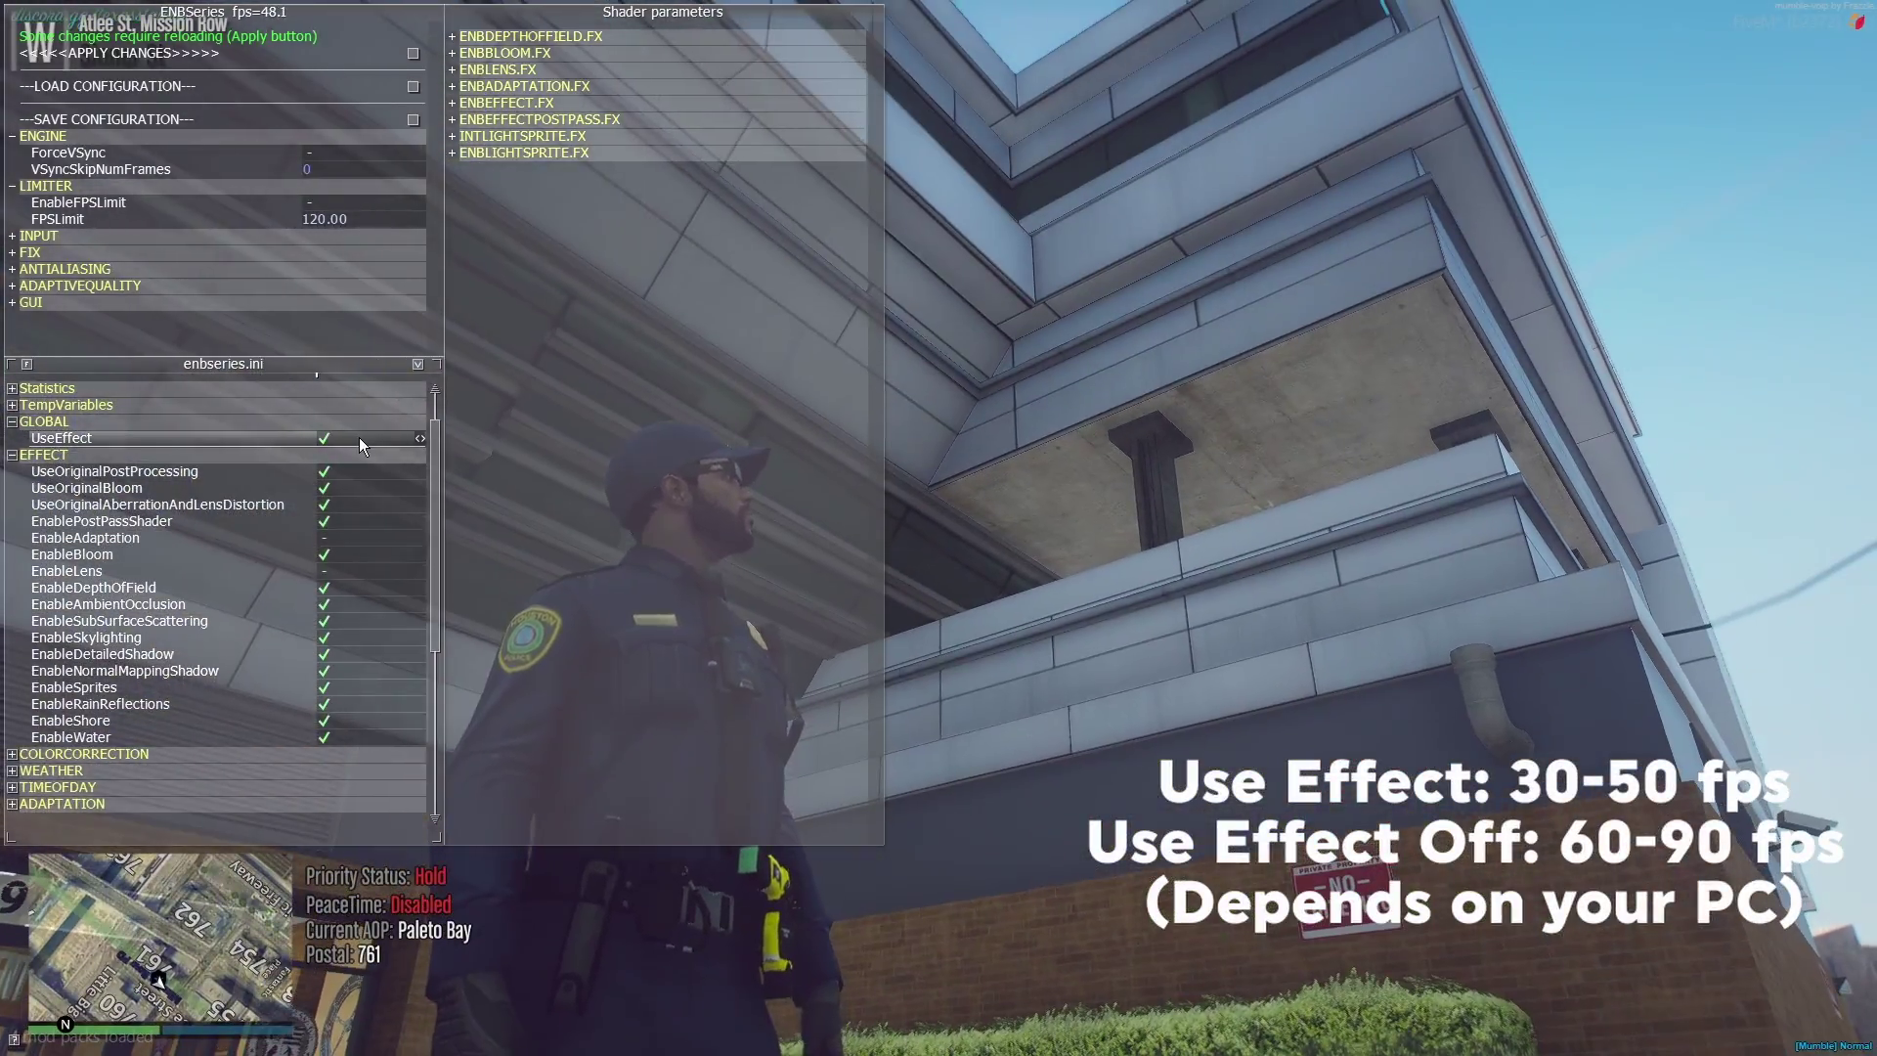
pyautogui.click(360, 438)
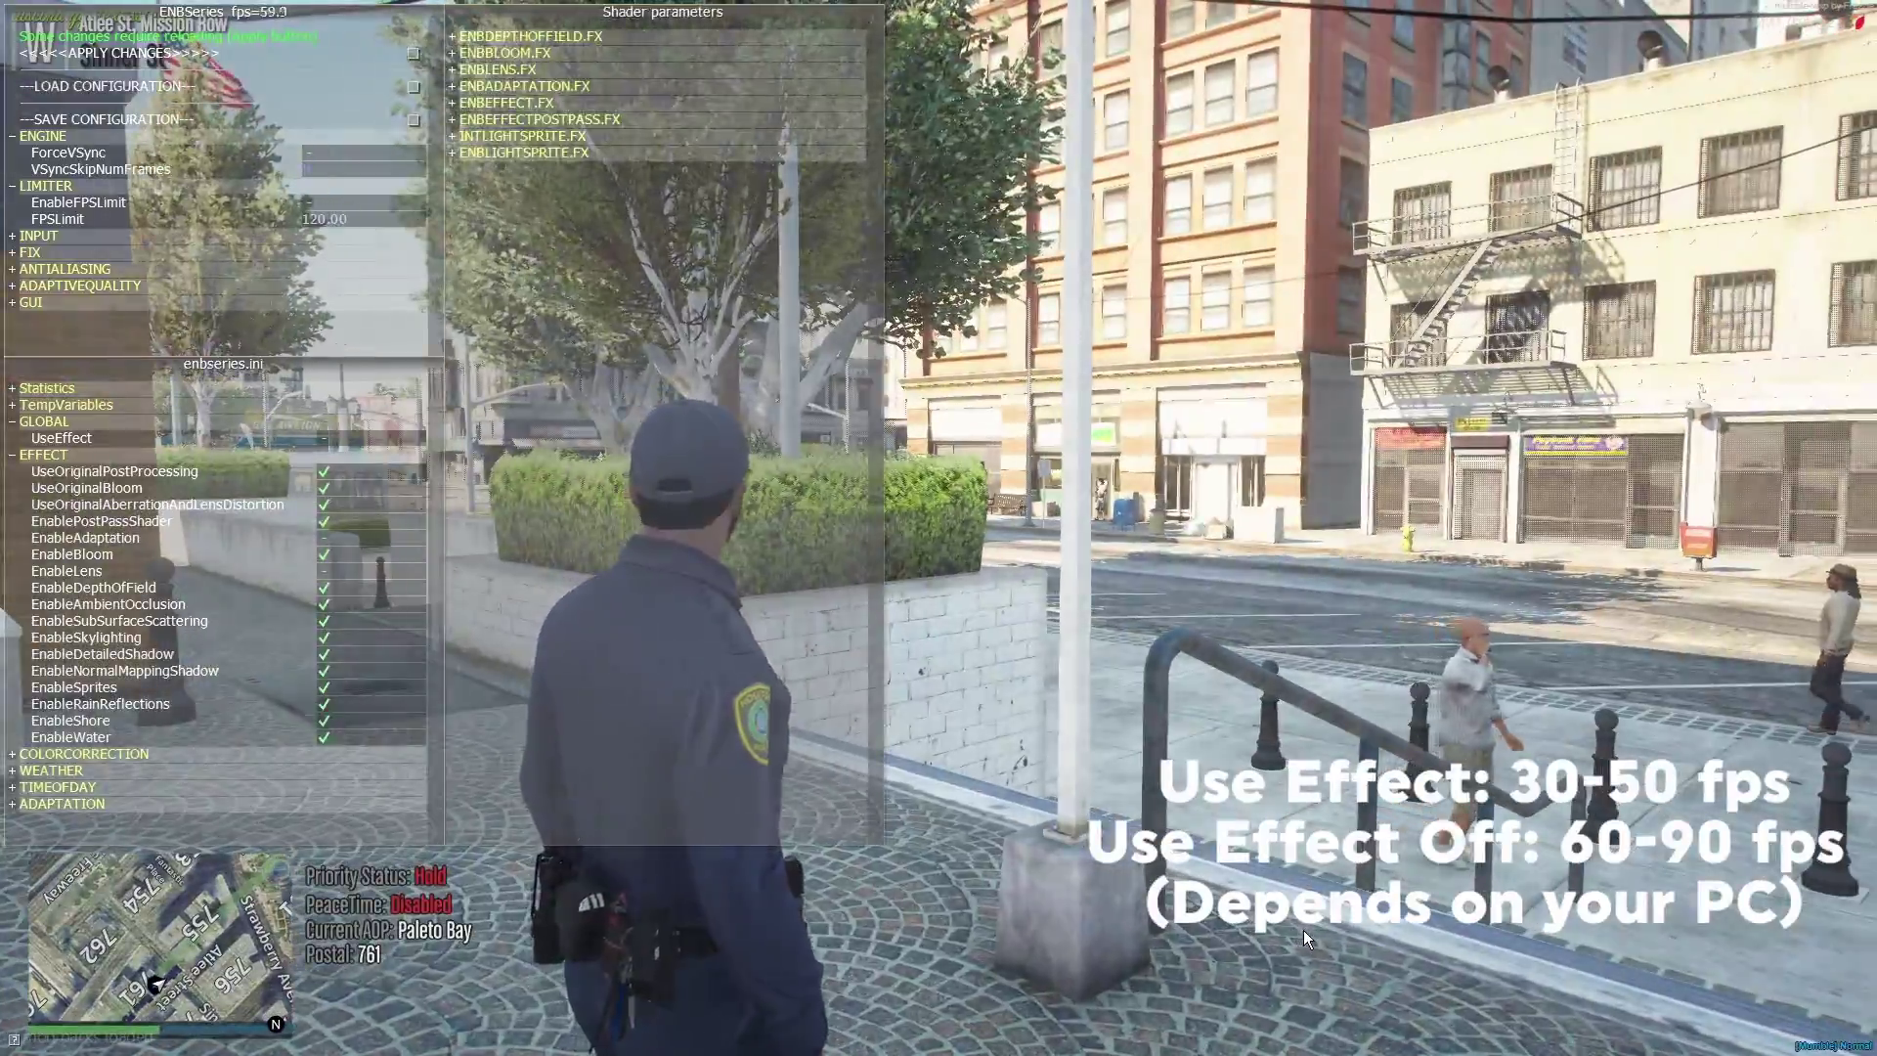
pyautogui.hotkey('shift', 'Return')
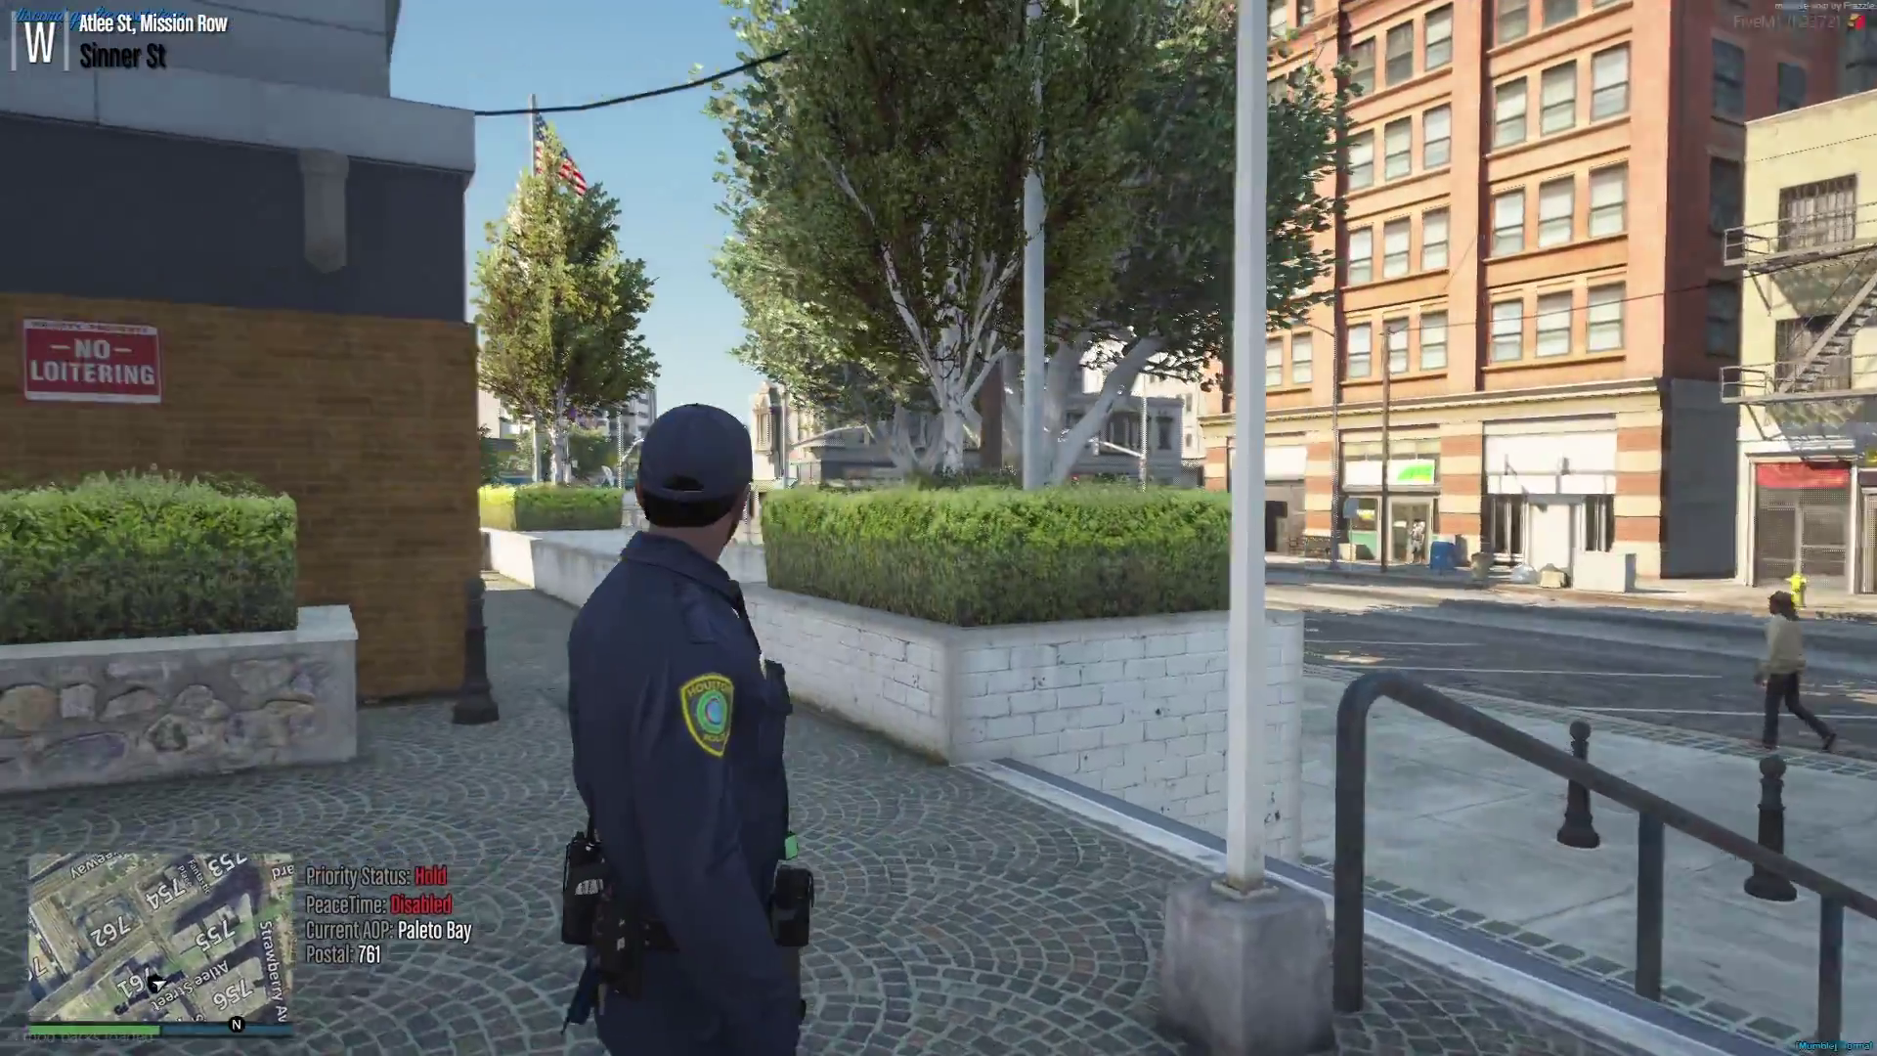
pyautogui.hotkey('shift', 'Return')
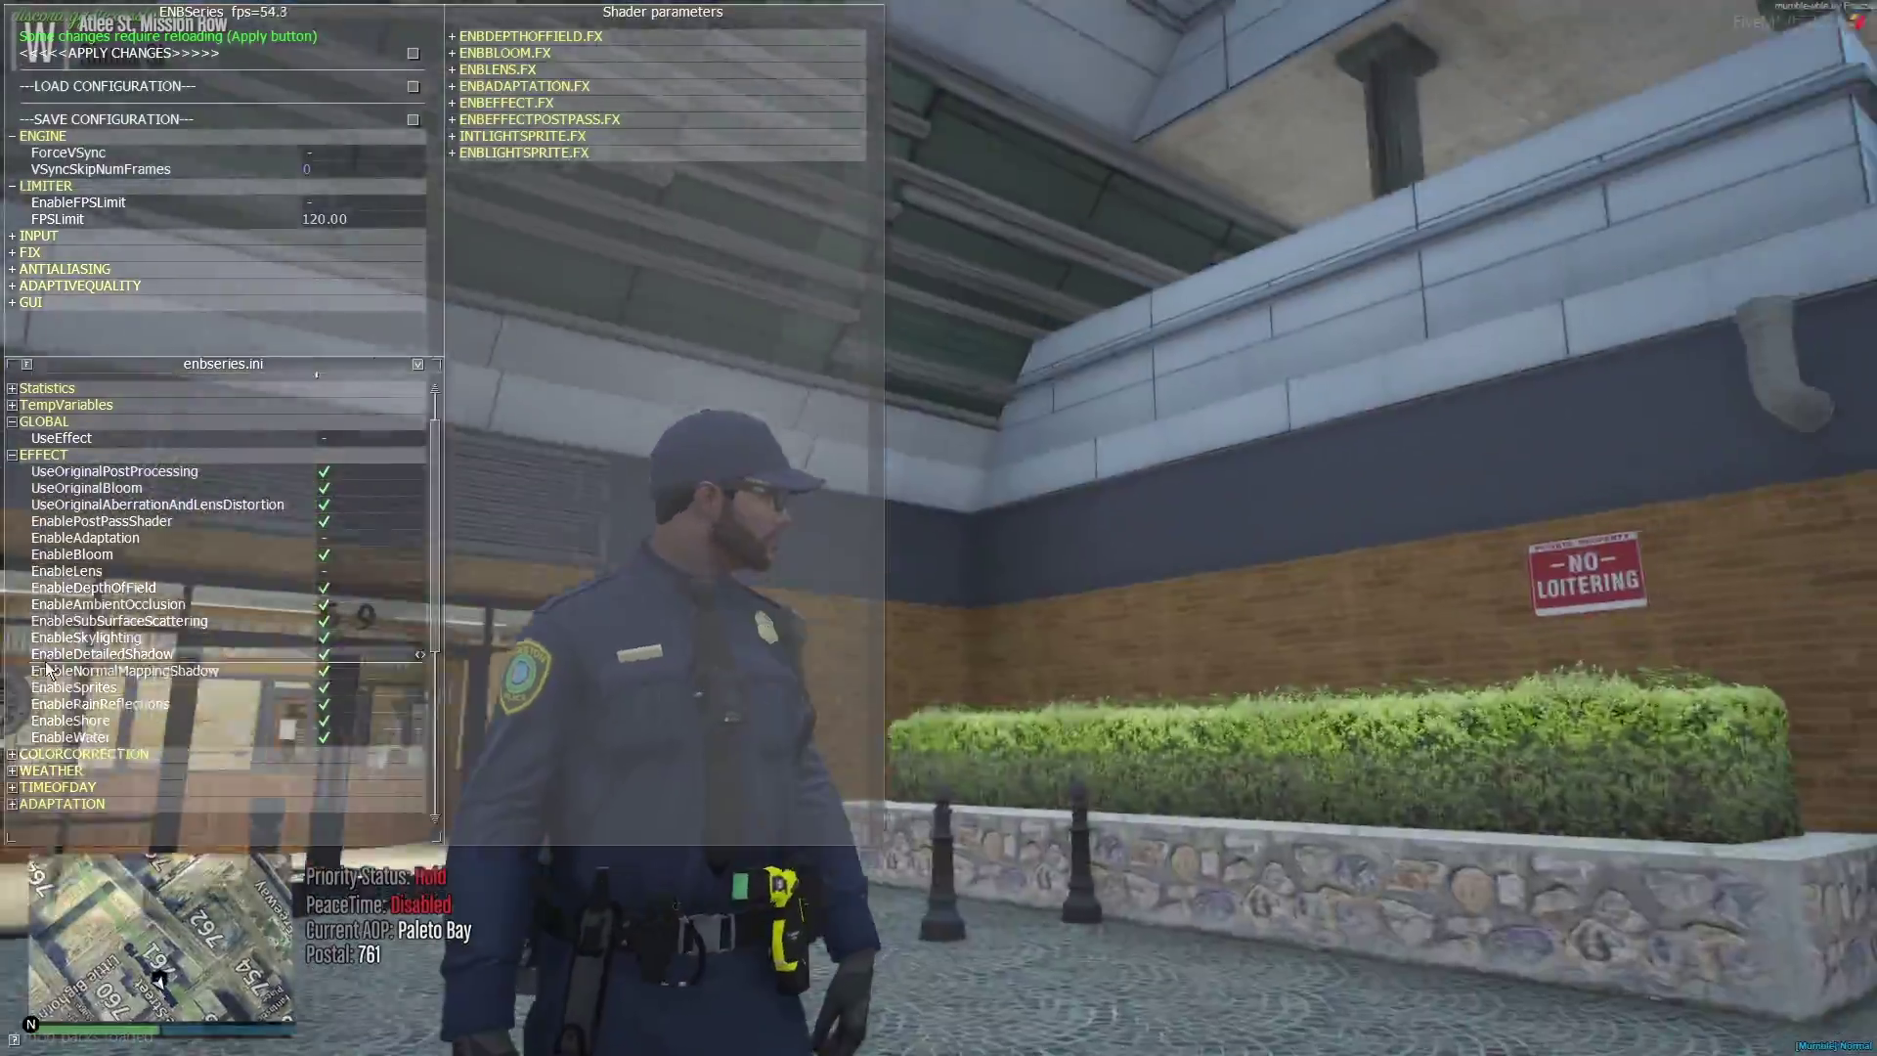
# Step: Close the ENB menu to view the game, then reopen it with Shift+Enter
pyautogui.hotkey('shift', 'Return')
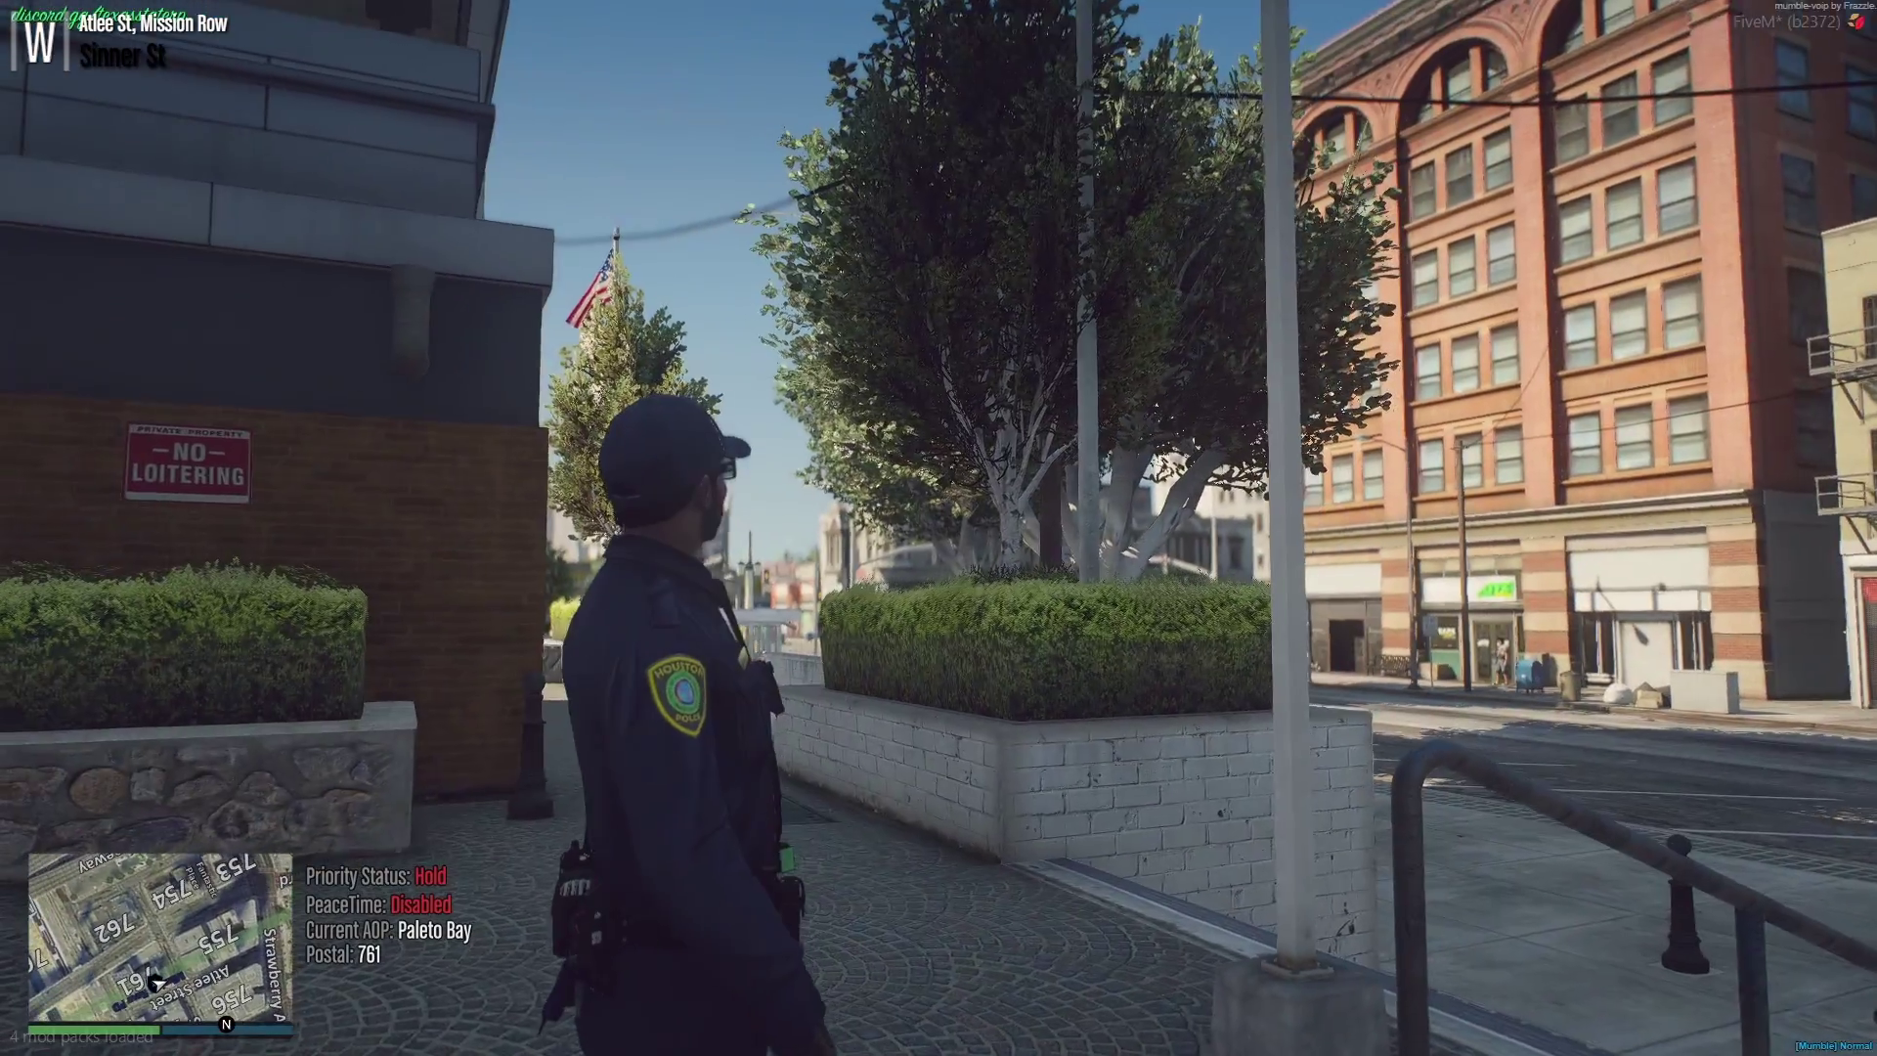
pyautogui.hotkey('shift', 'Return')
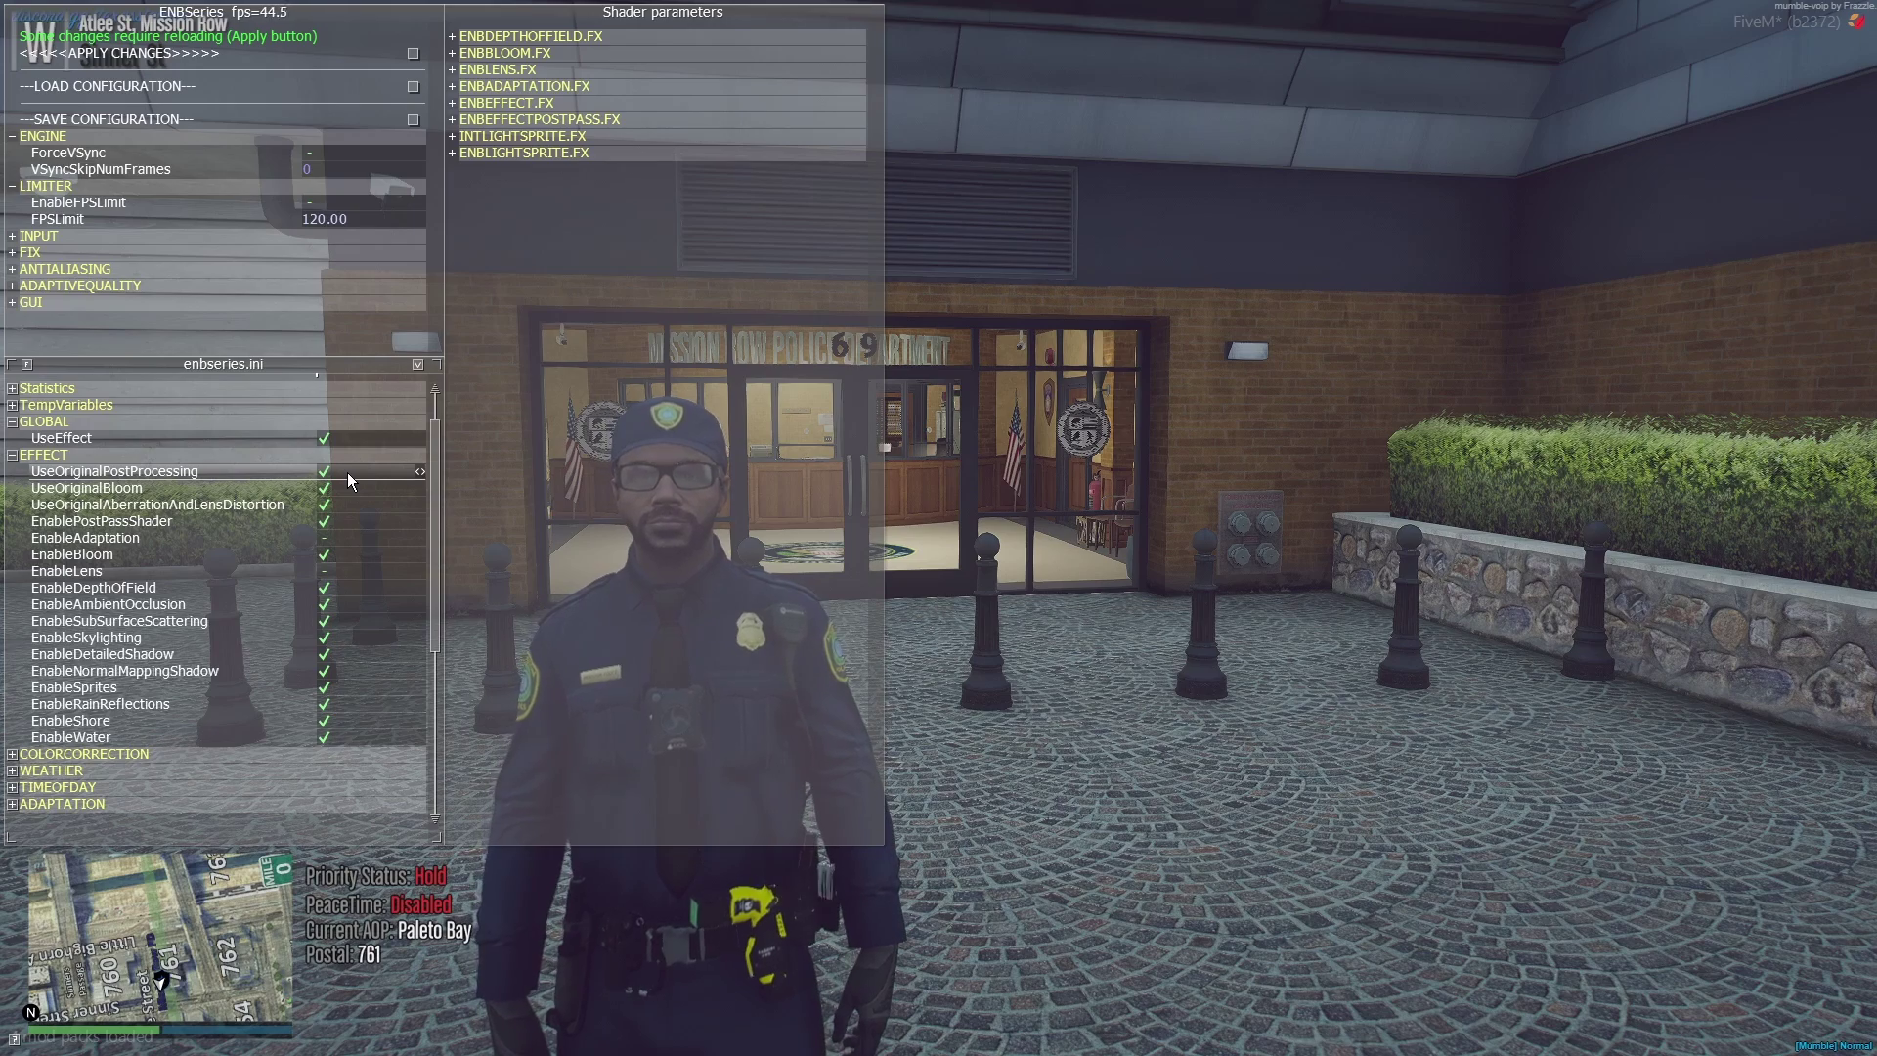
pyautogui.click(348, 473)
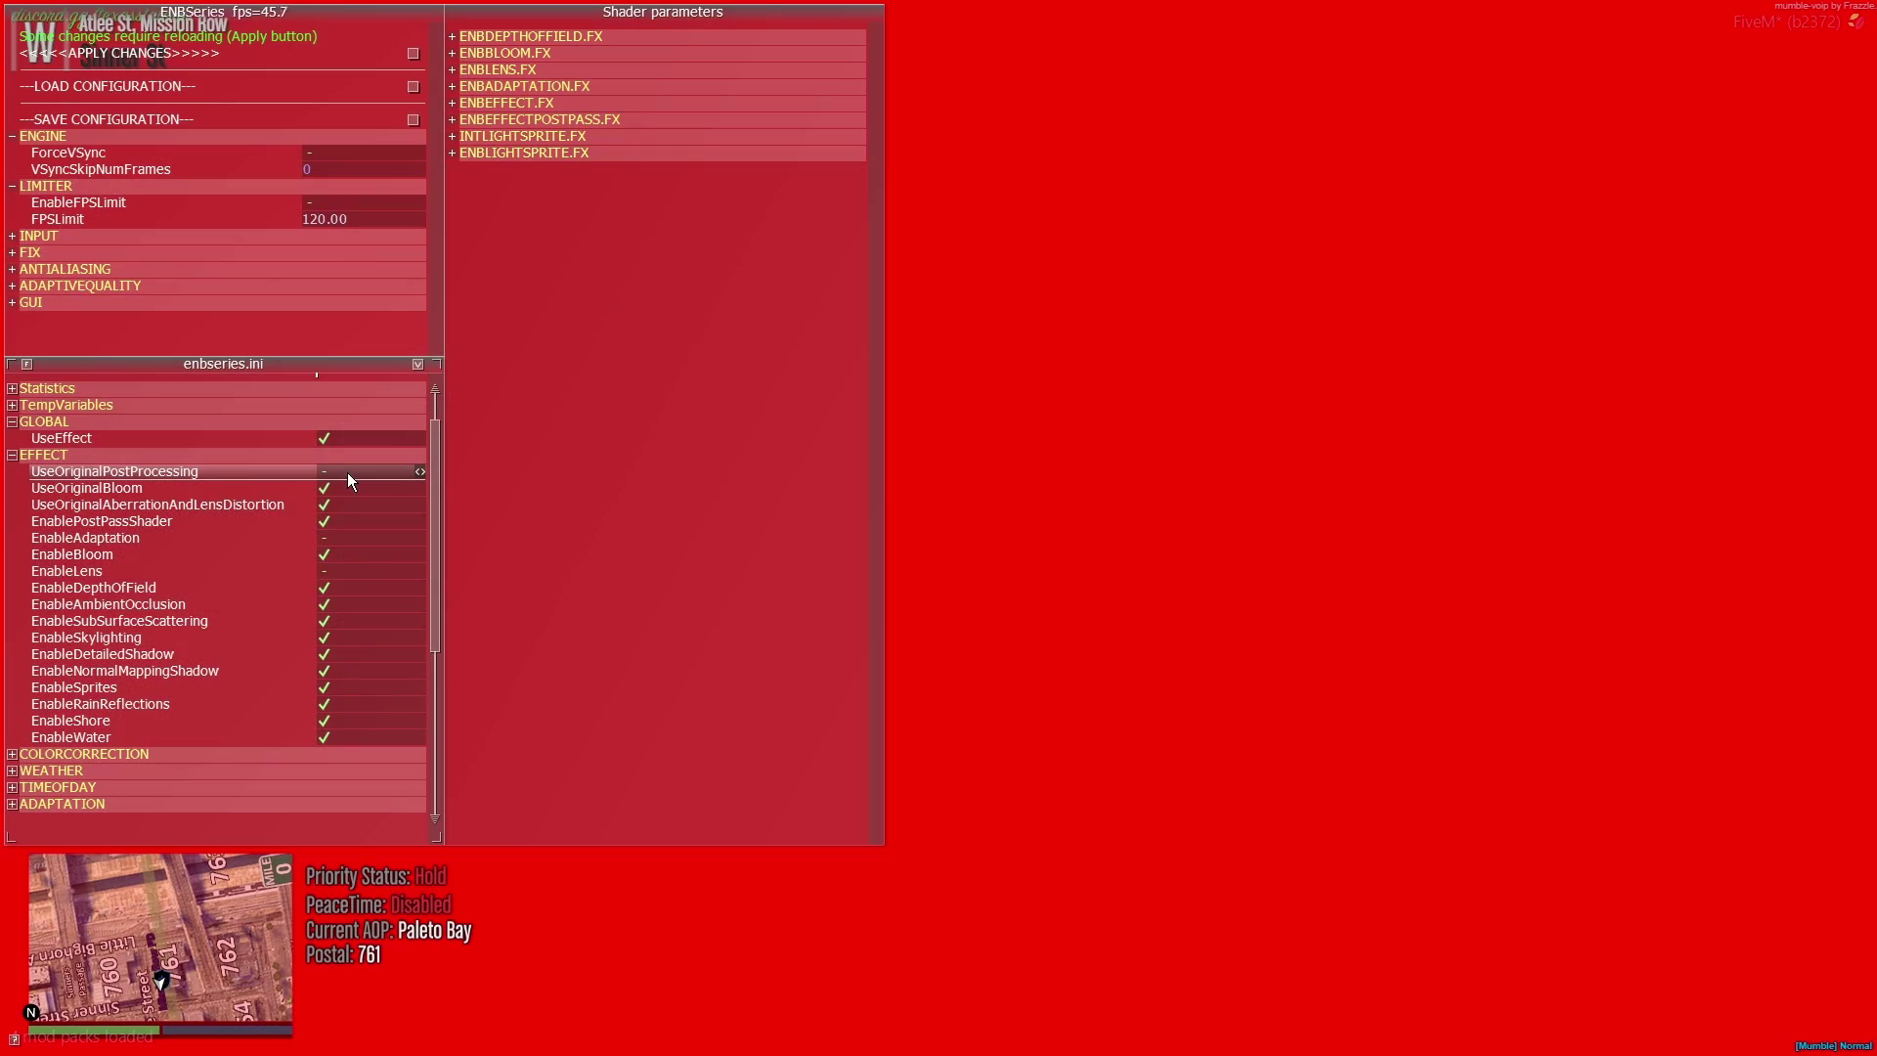
pyautogui.click(348, 472)
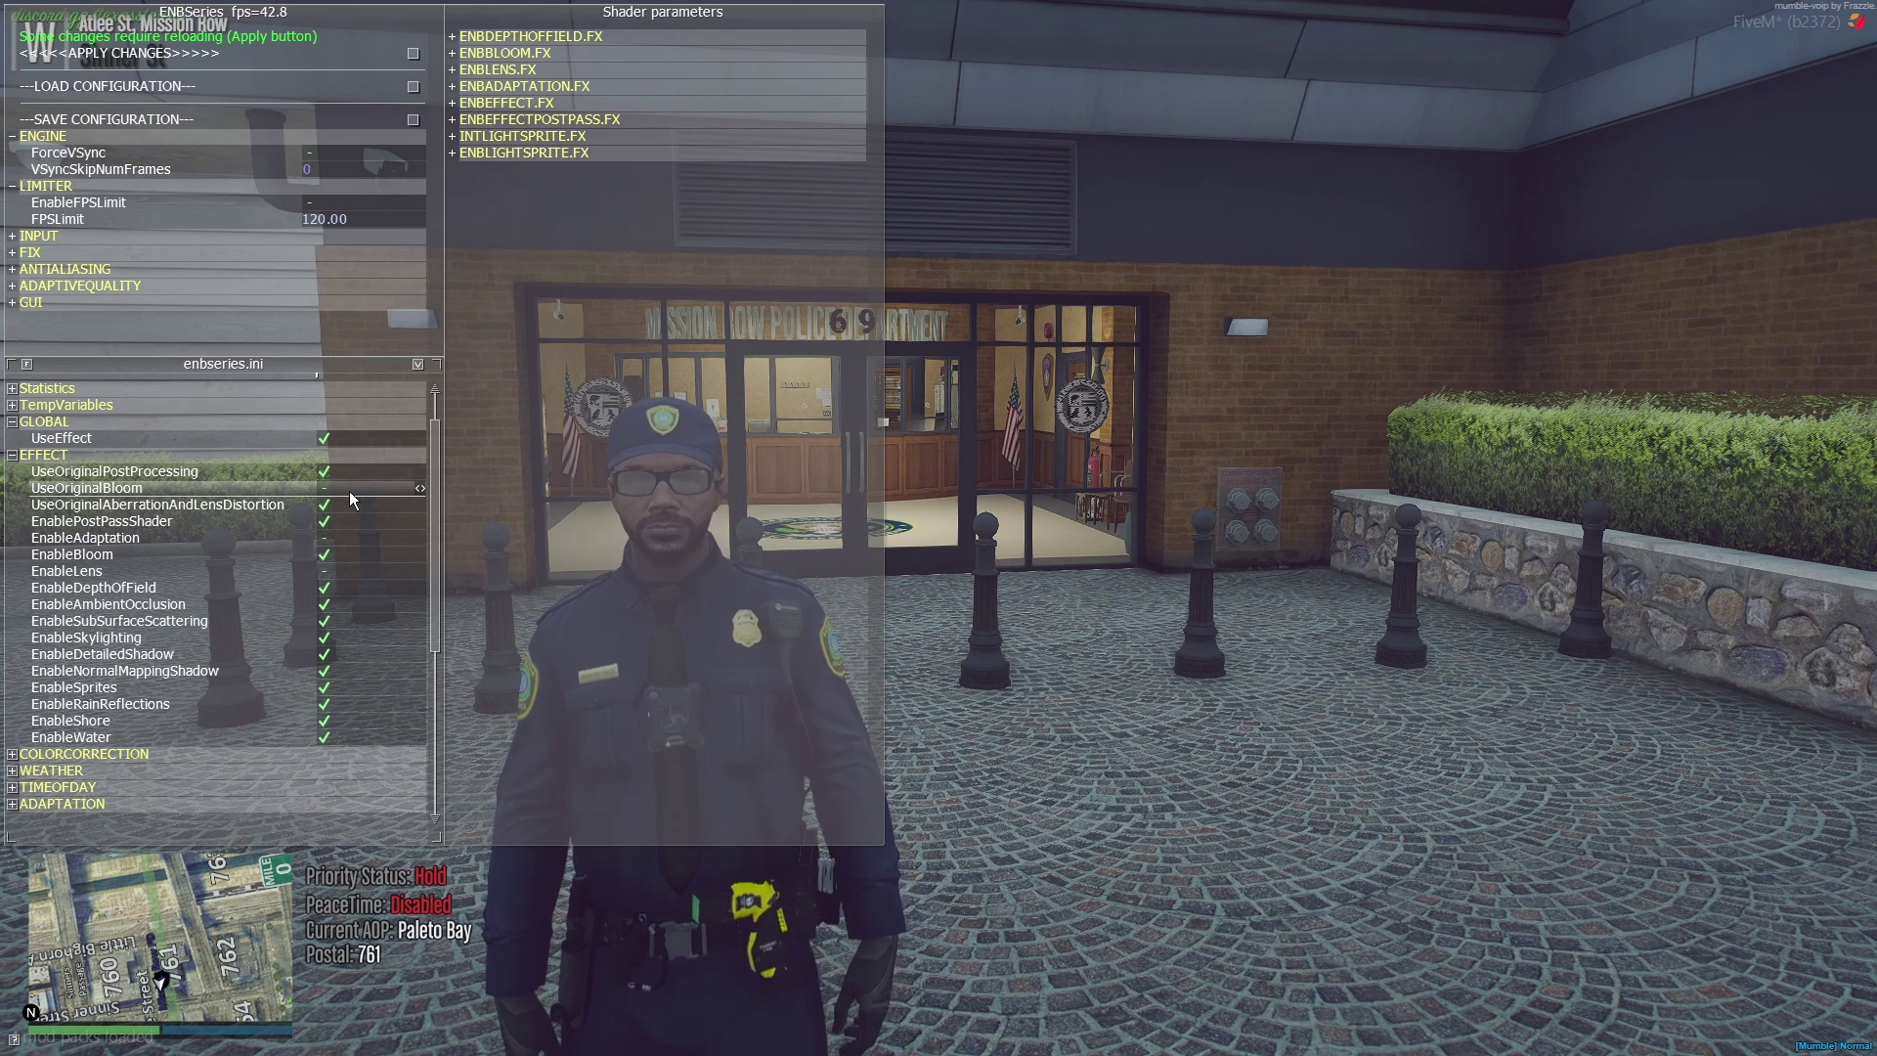
pyautogui.click(350, 490)
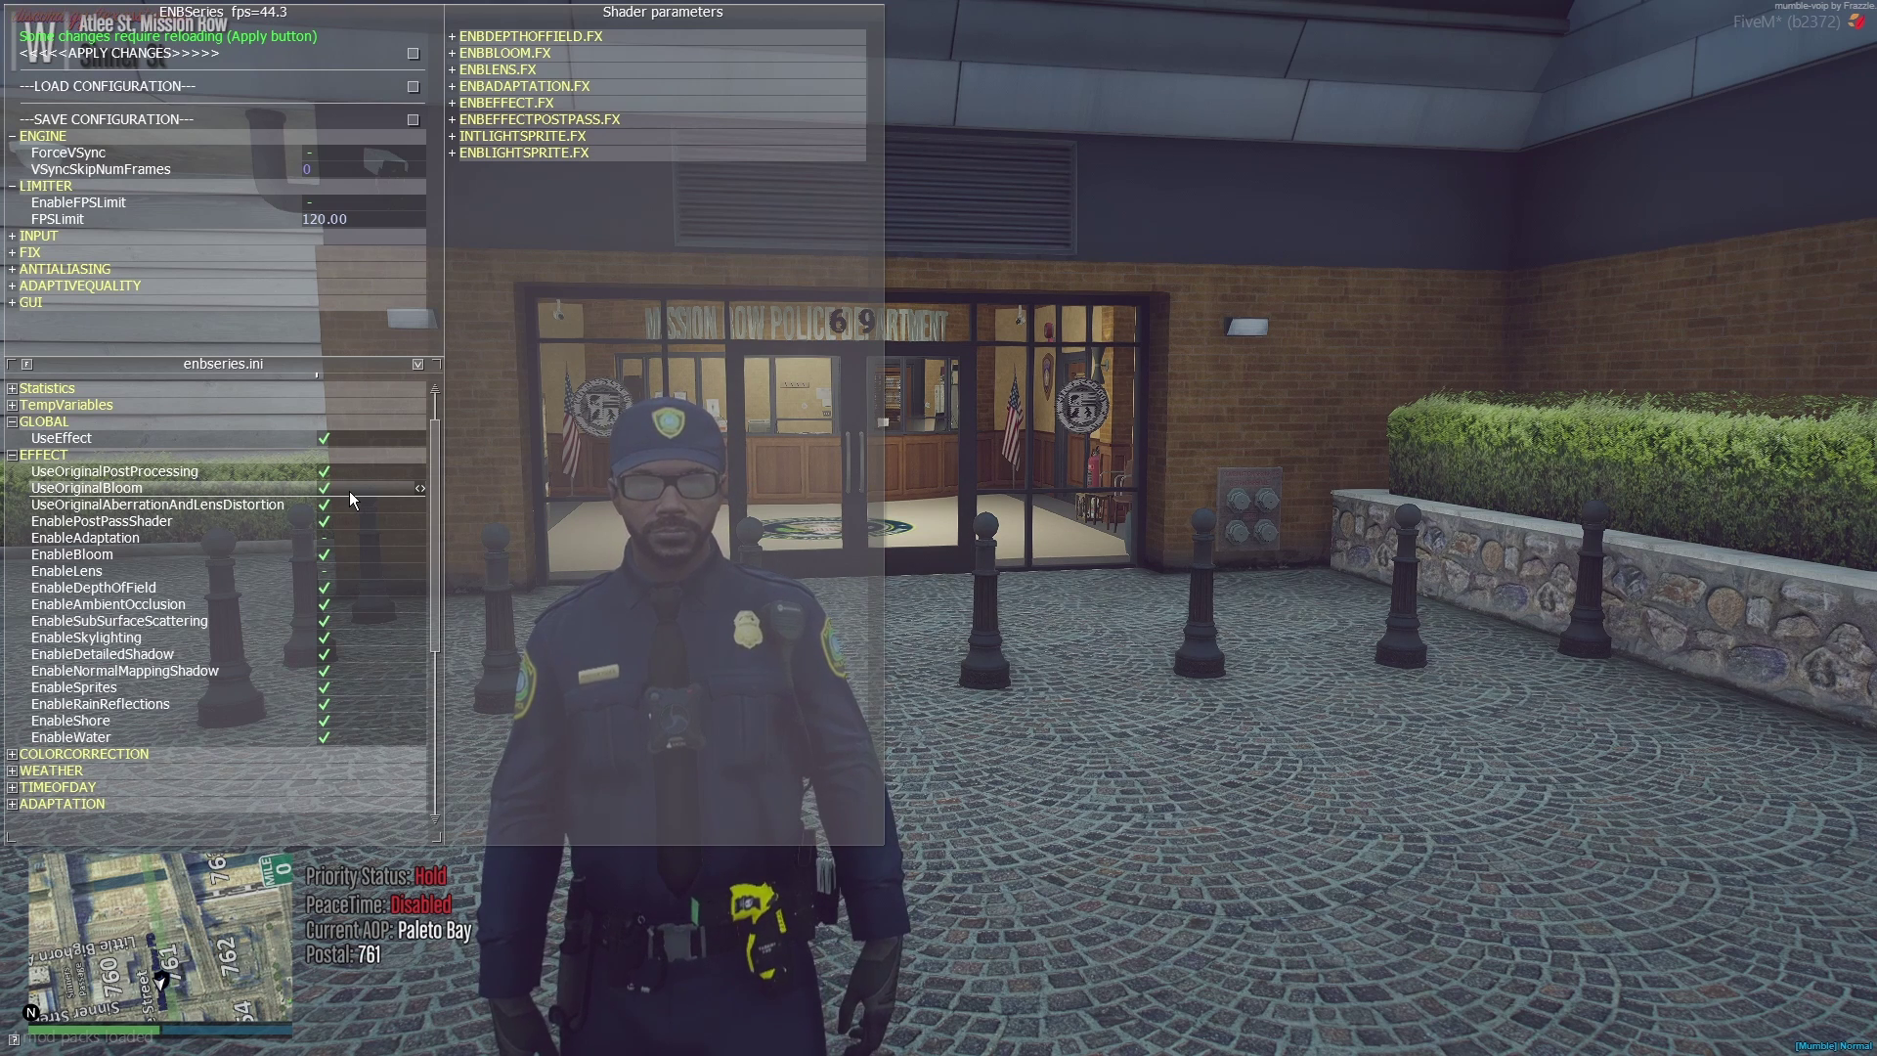
pyautogui.click(349, 492)
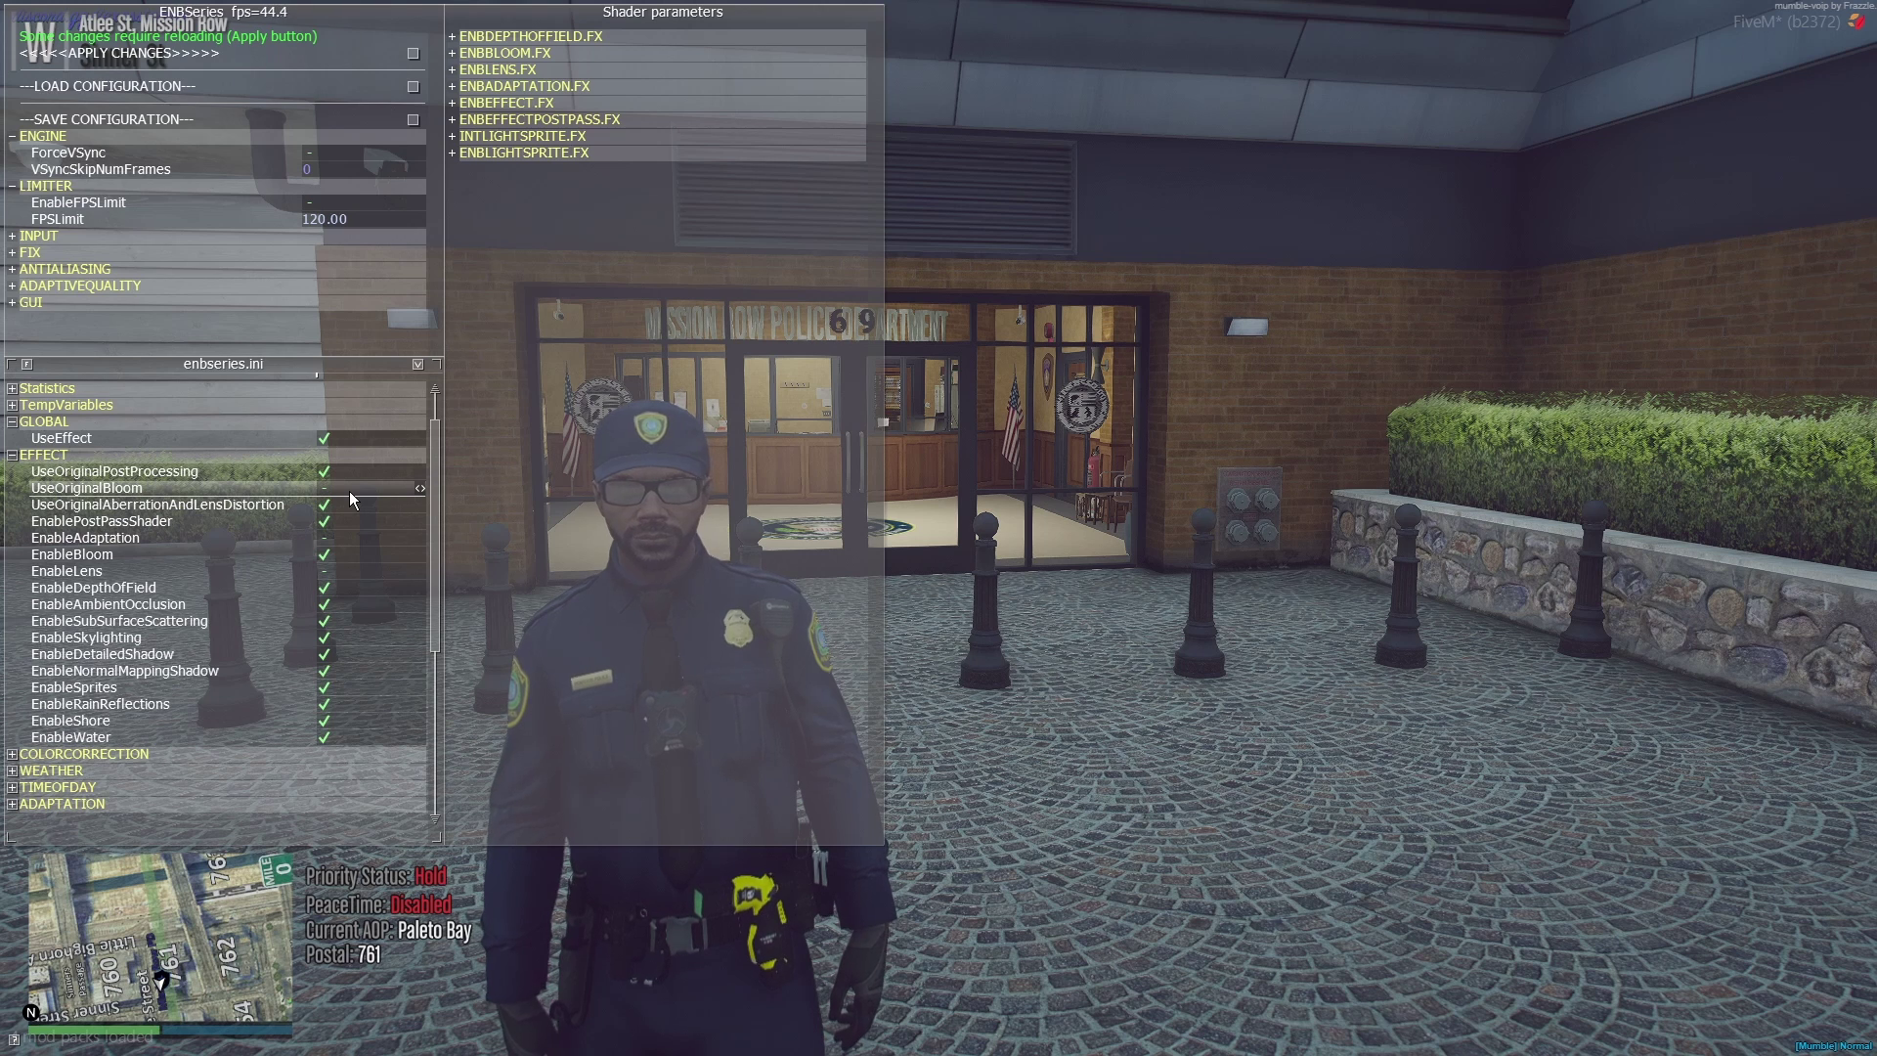
pyautogui.click(349, 491)
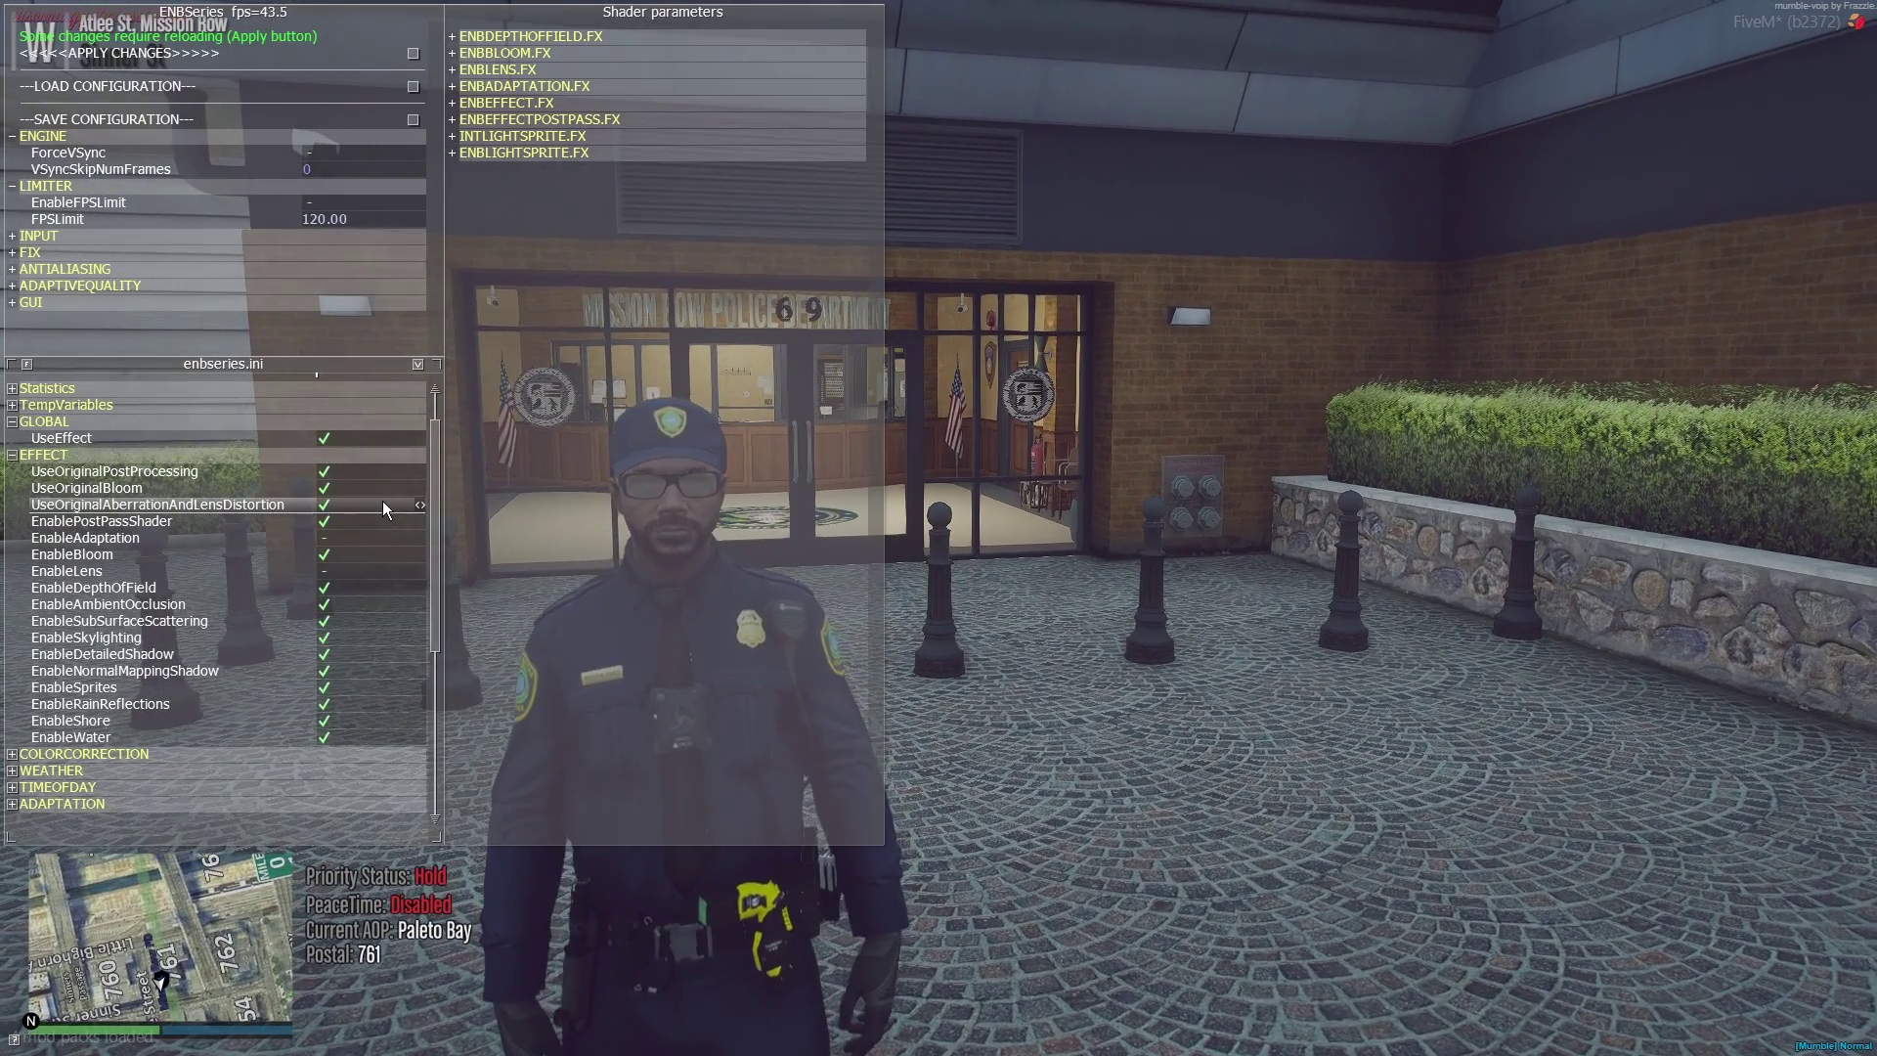
# Step: Switch off UseOriginalAberrationAndLensDistortion after comparing it on and off
pyautogui.click(383, 504)
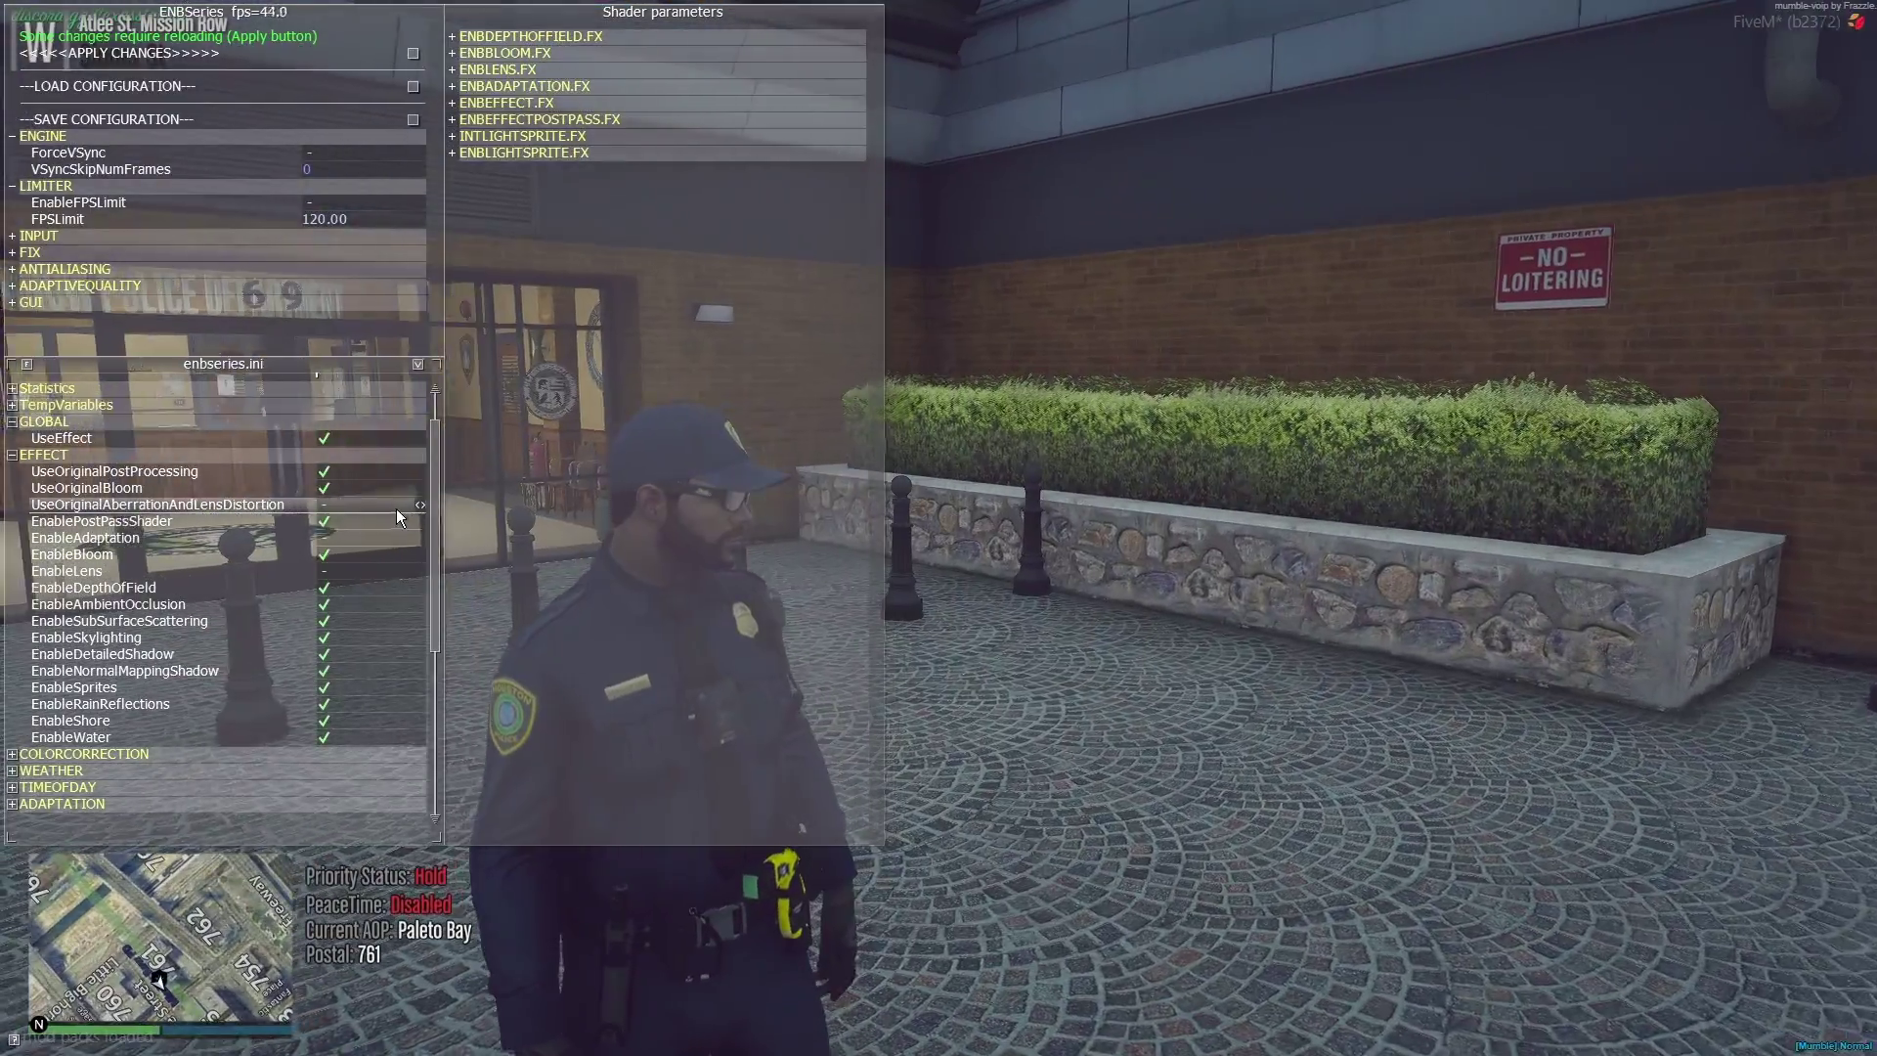
pyautogui.click(389, 504)
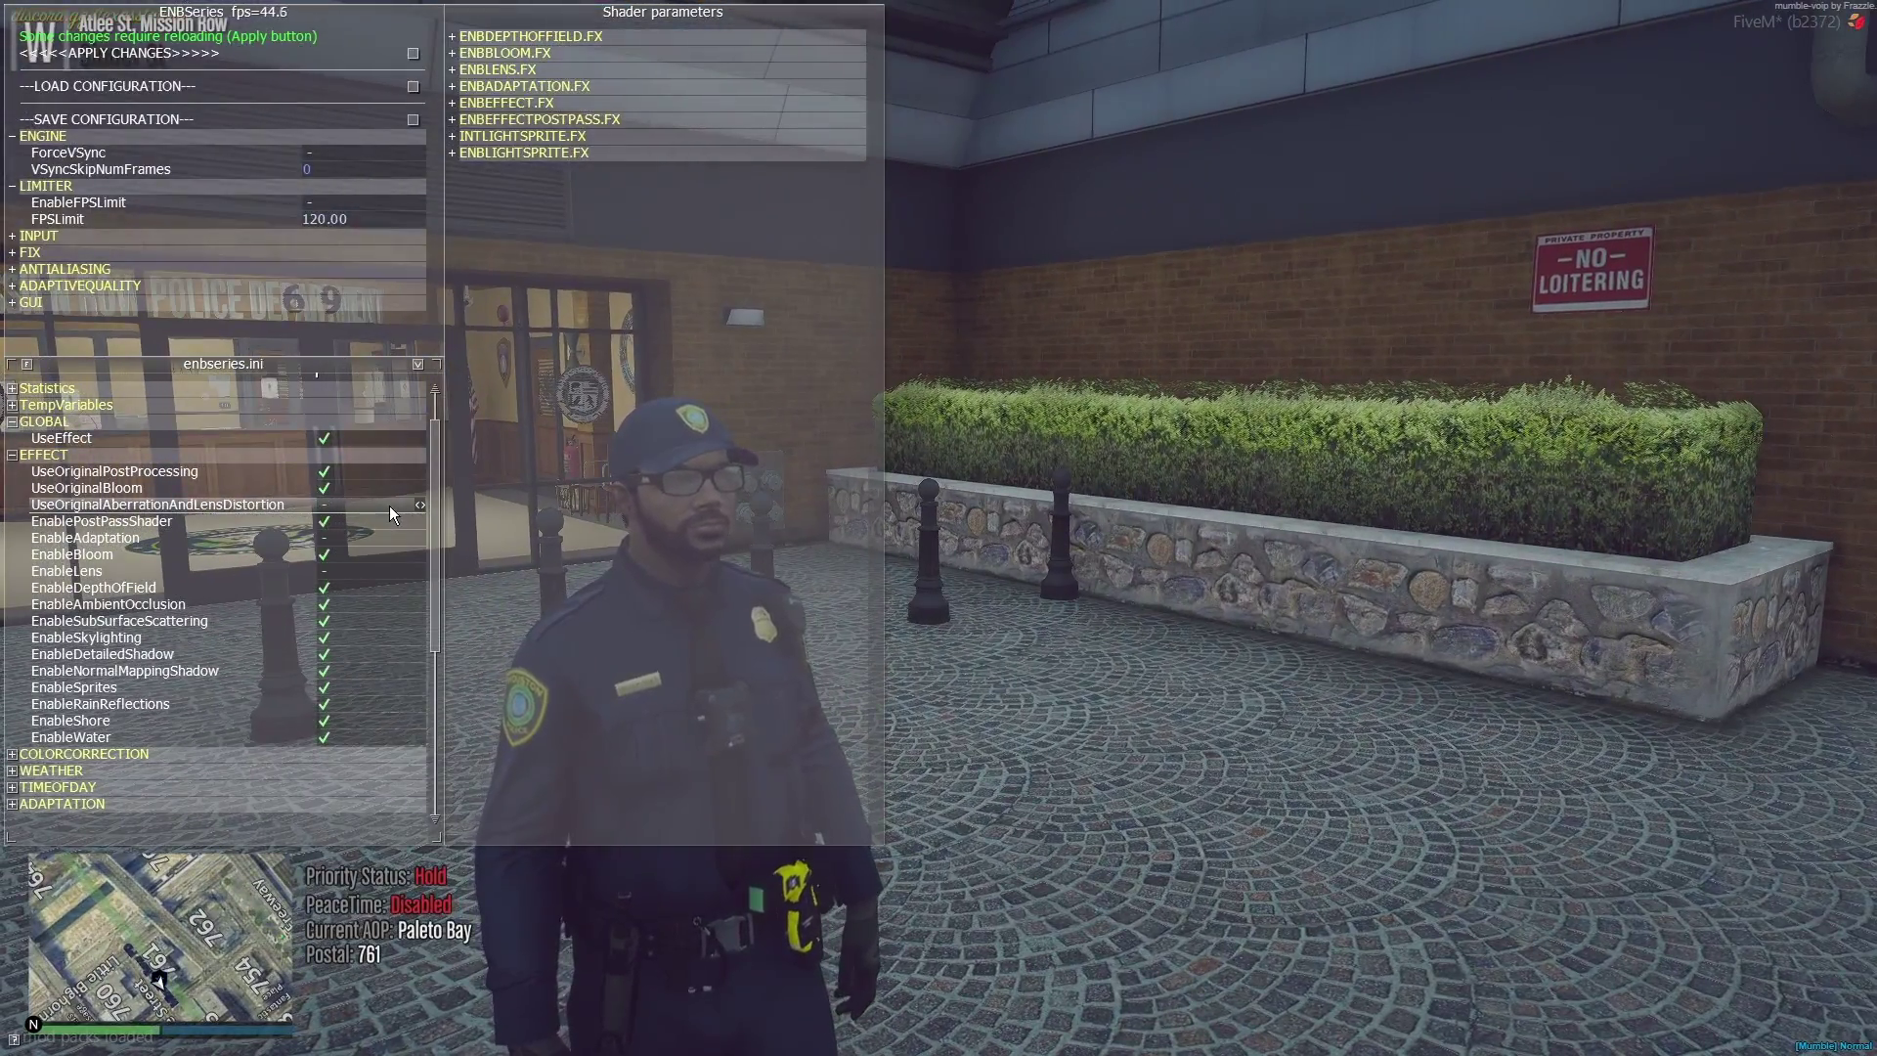
pyautogui.click(389, 506)
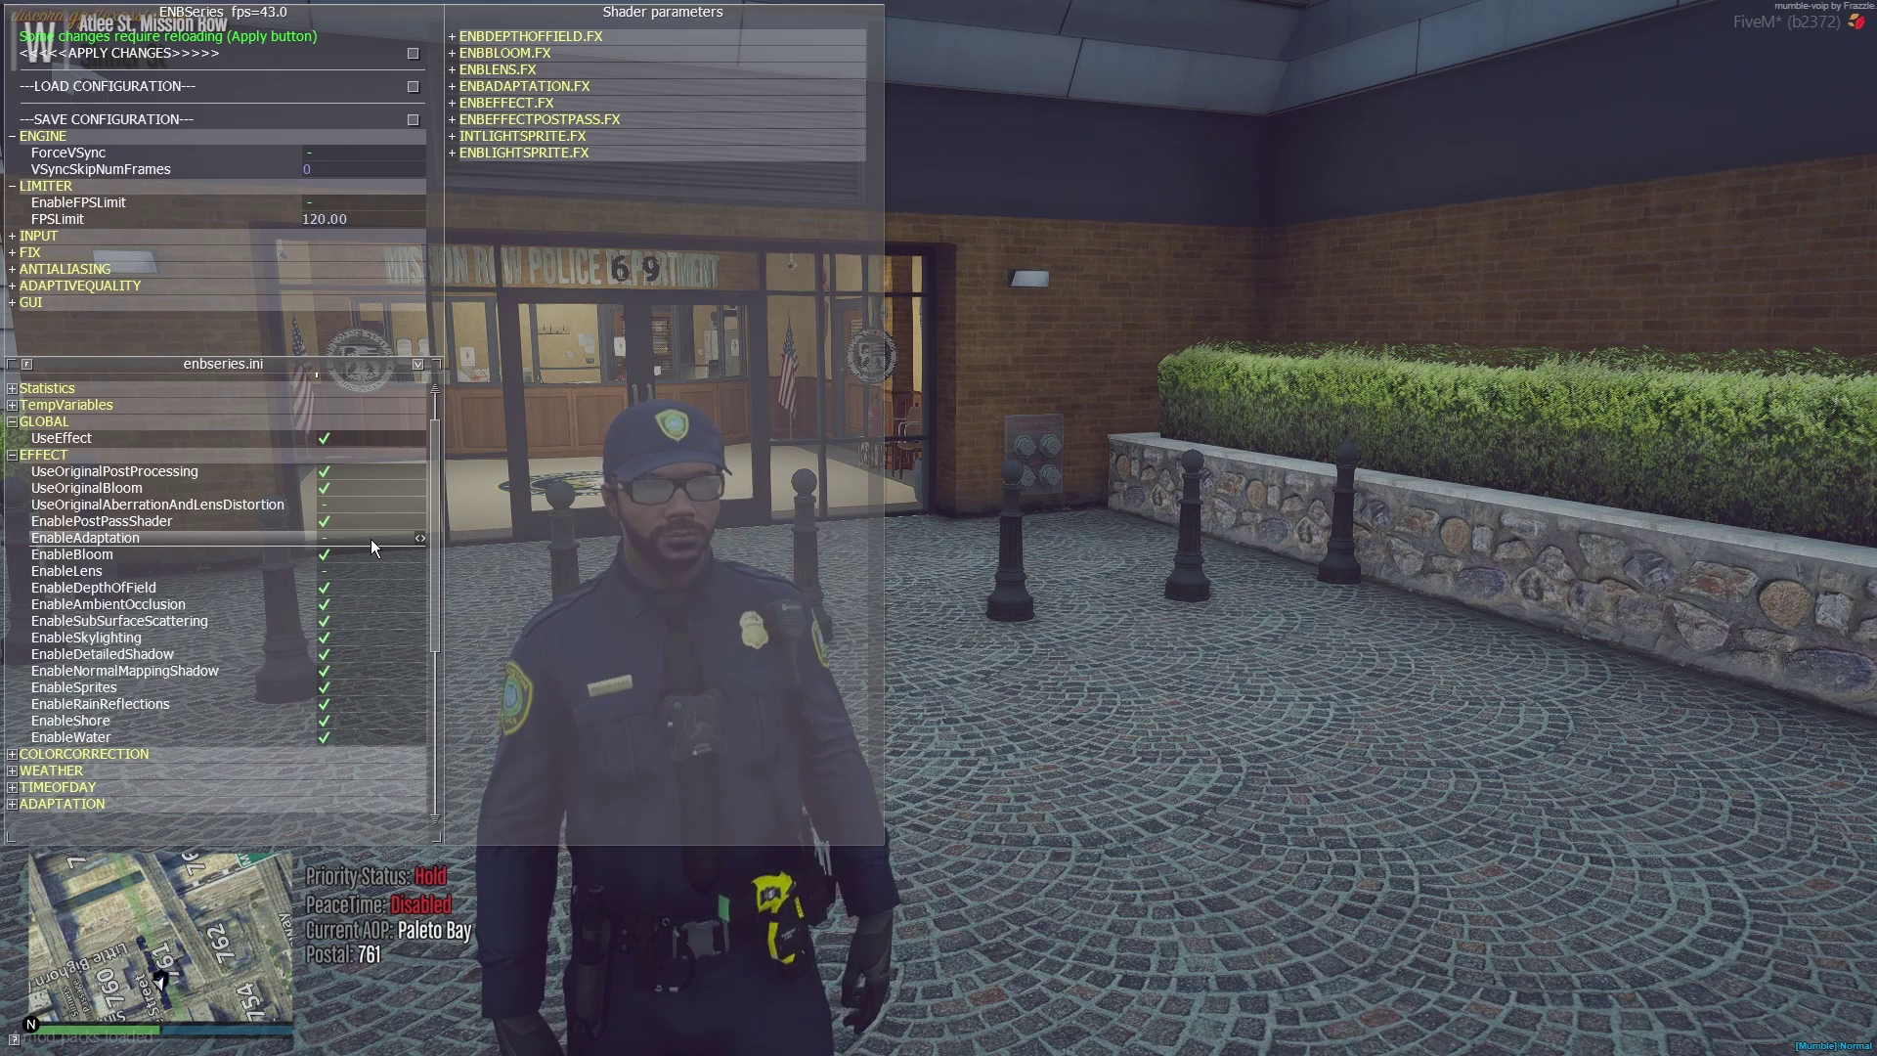
# Step: Disable EnableBloom, and turn EnableDepthOfField off and back on to compare
pyautogui.click(361, 553)
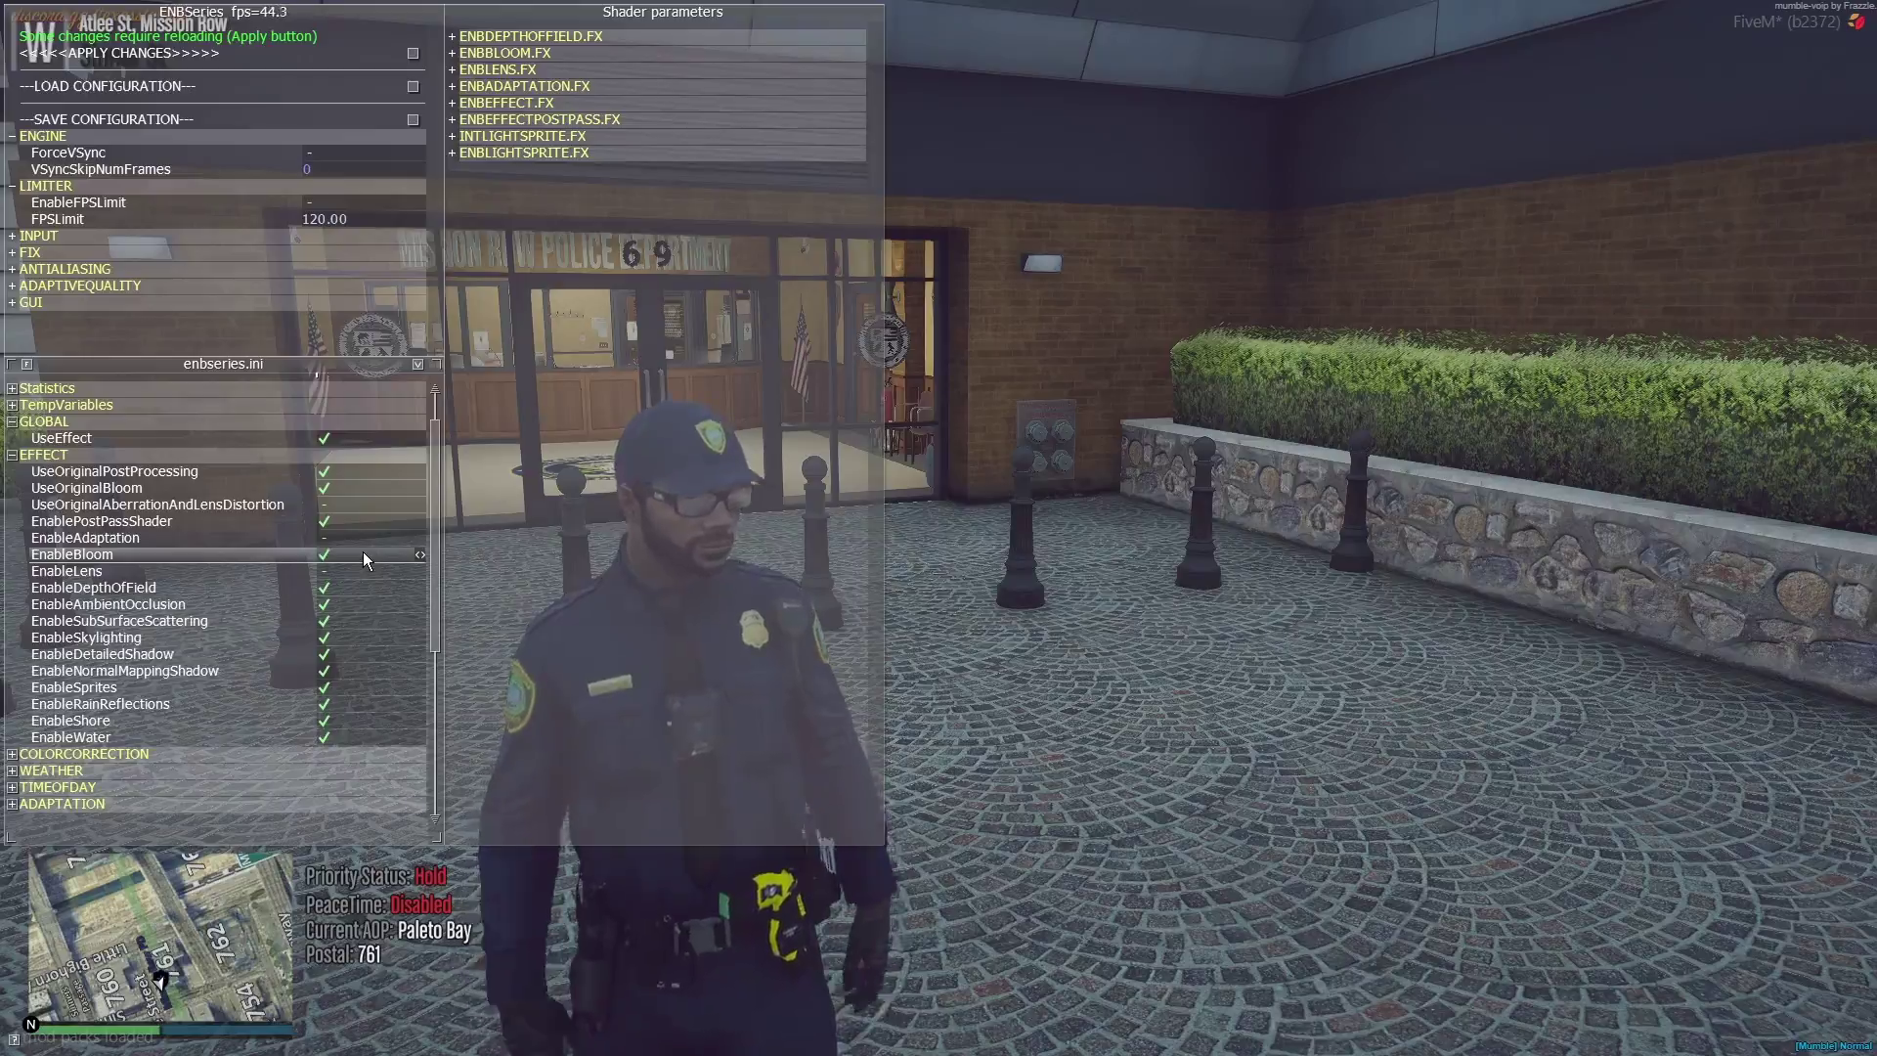
pyautogui.click(362, 587)
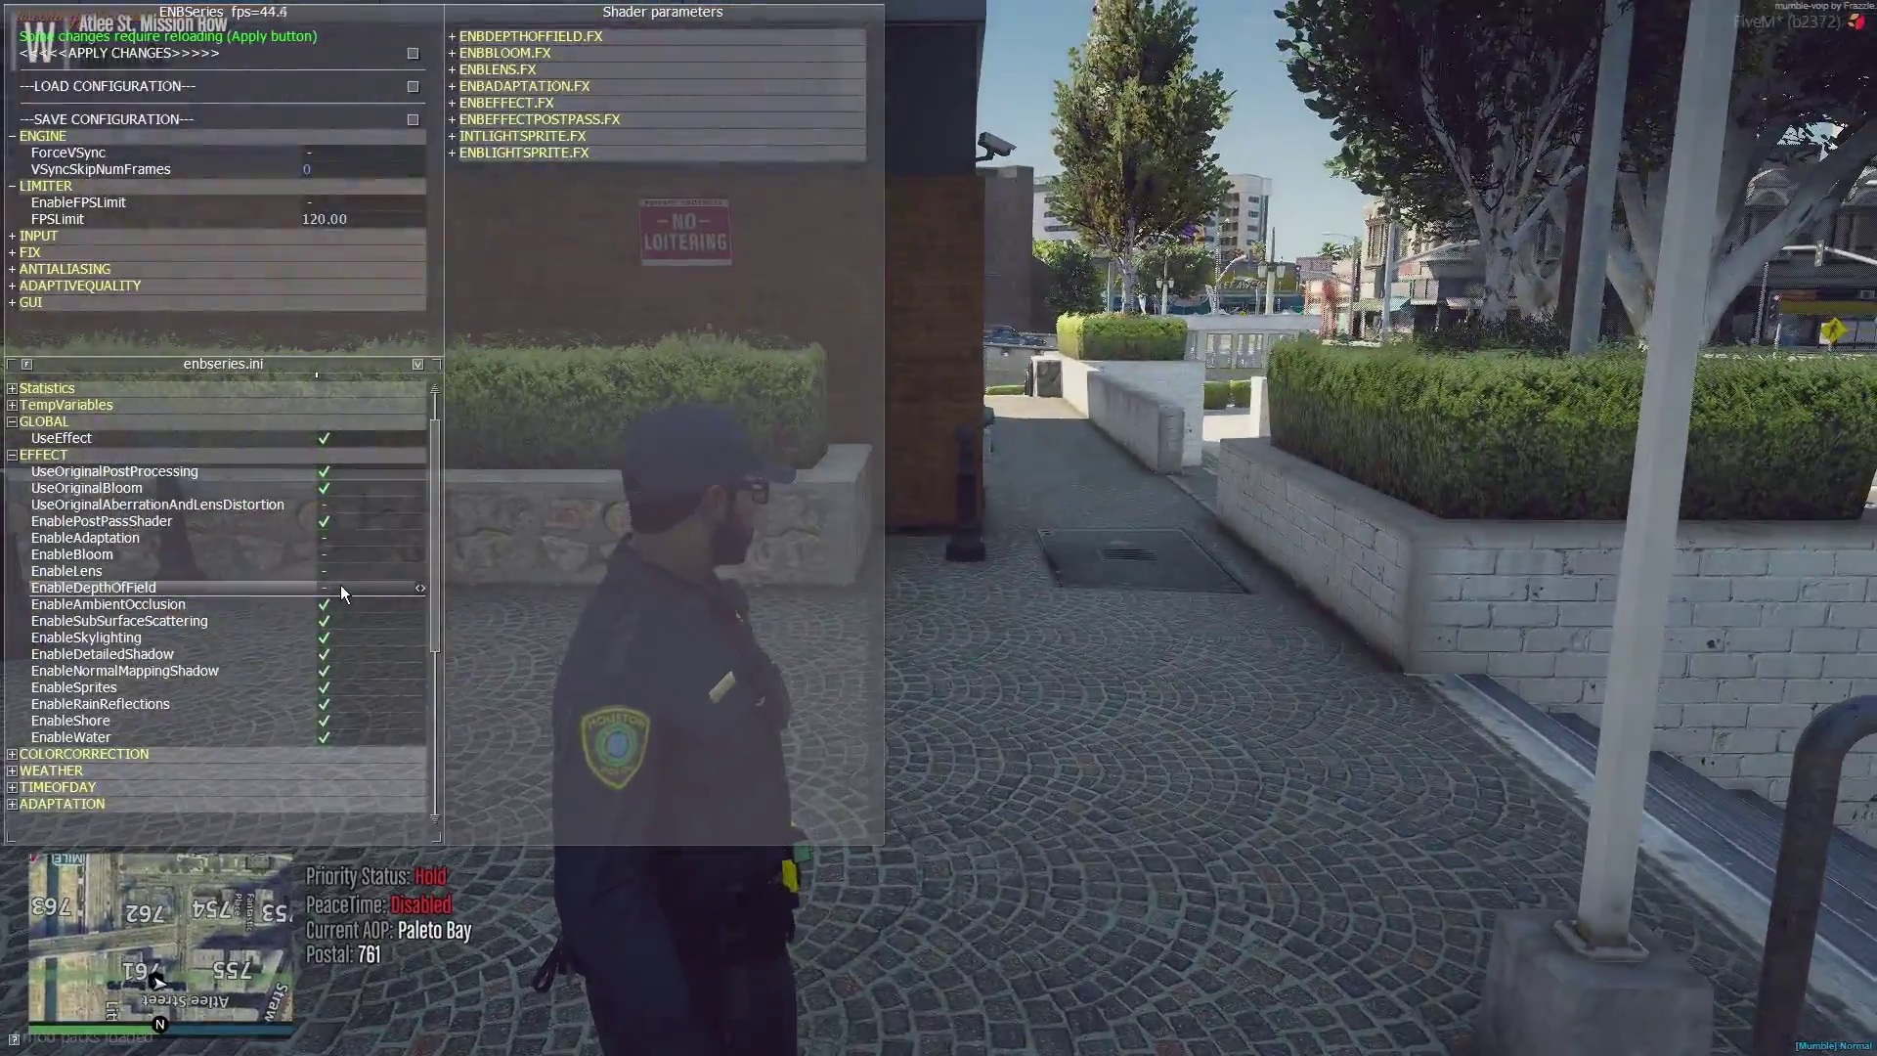
pyautogui.click(340, 584)
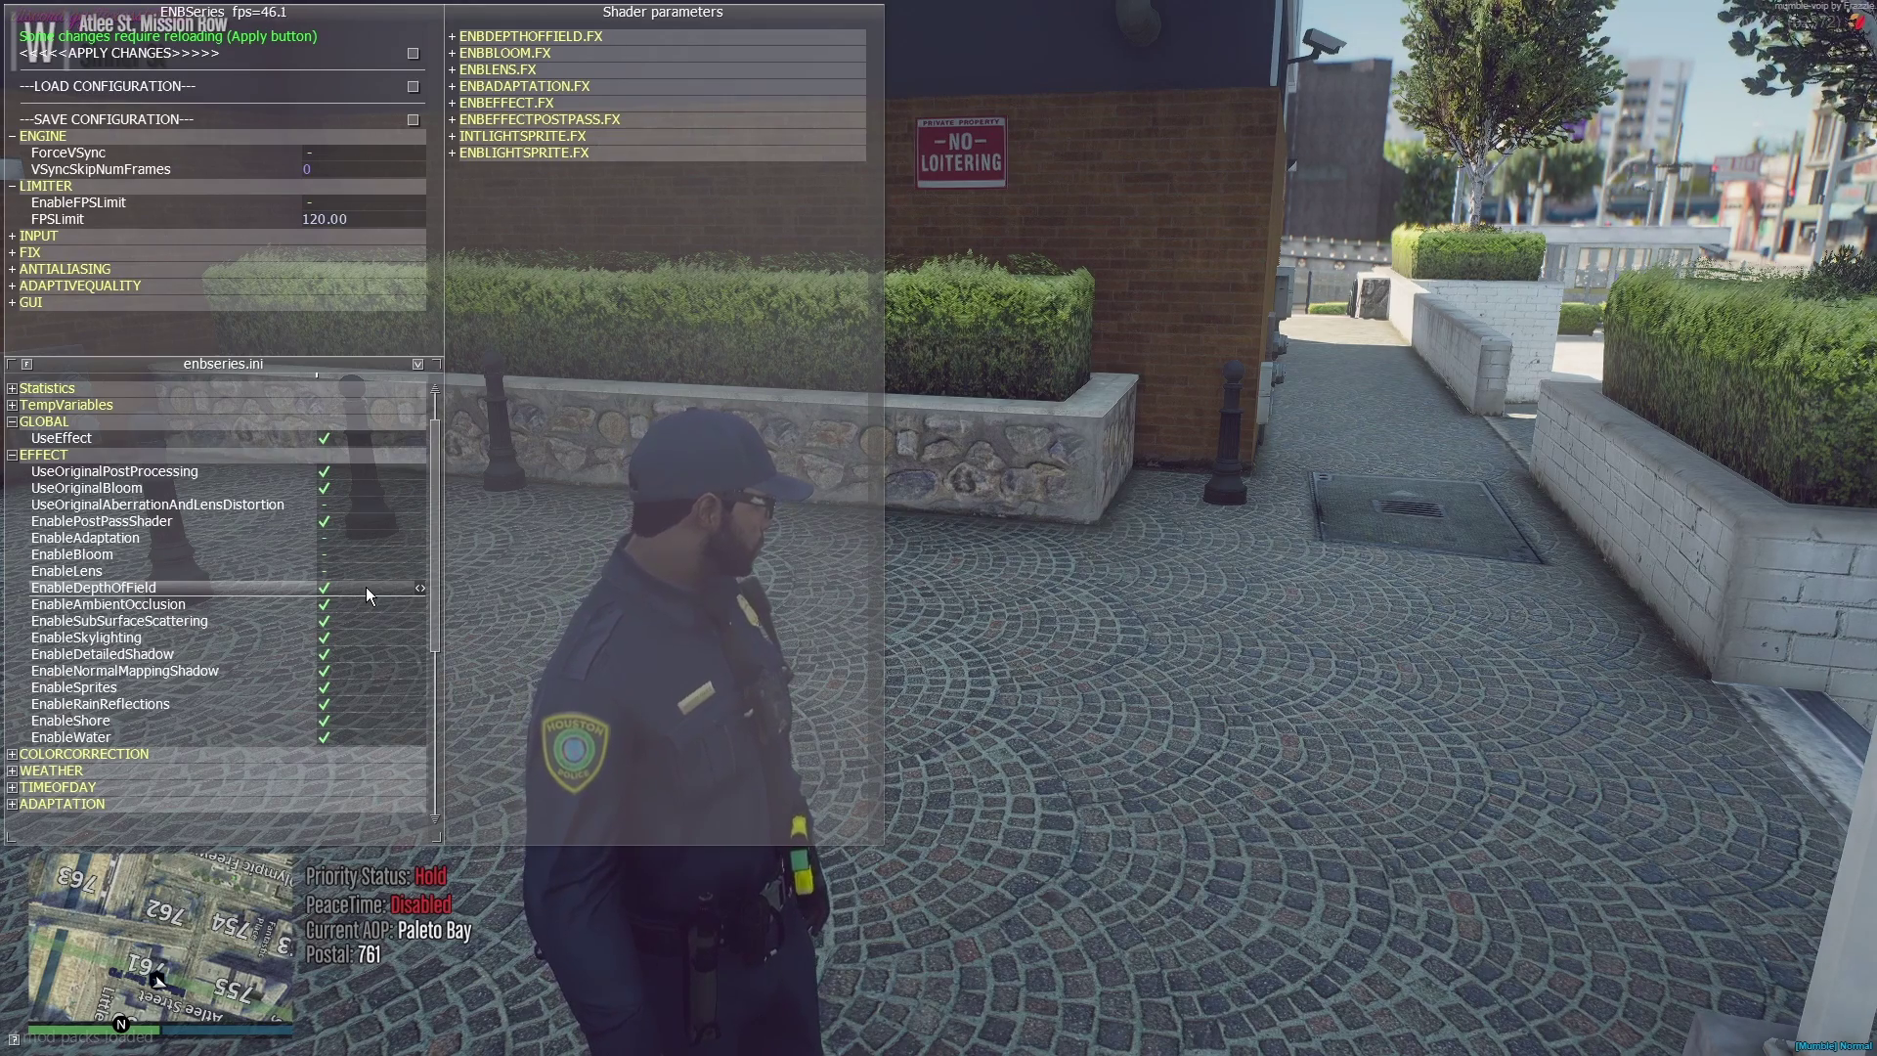
pyautogui.click(365, 587)
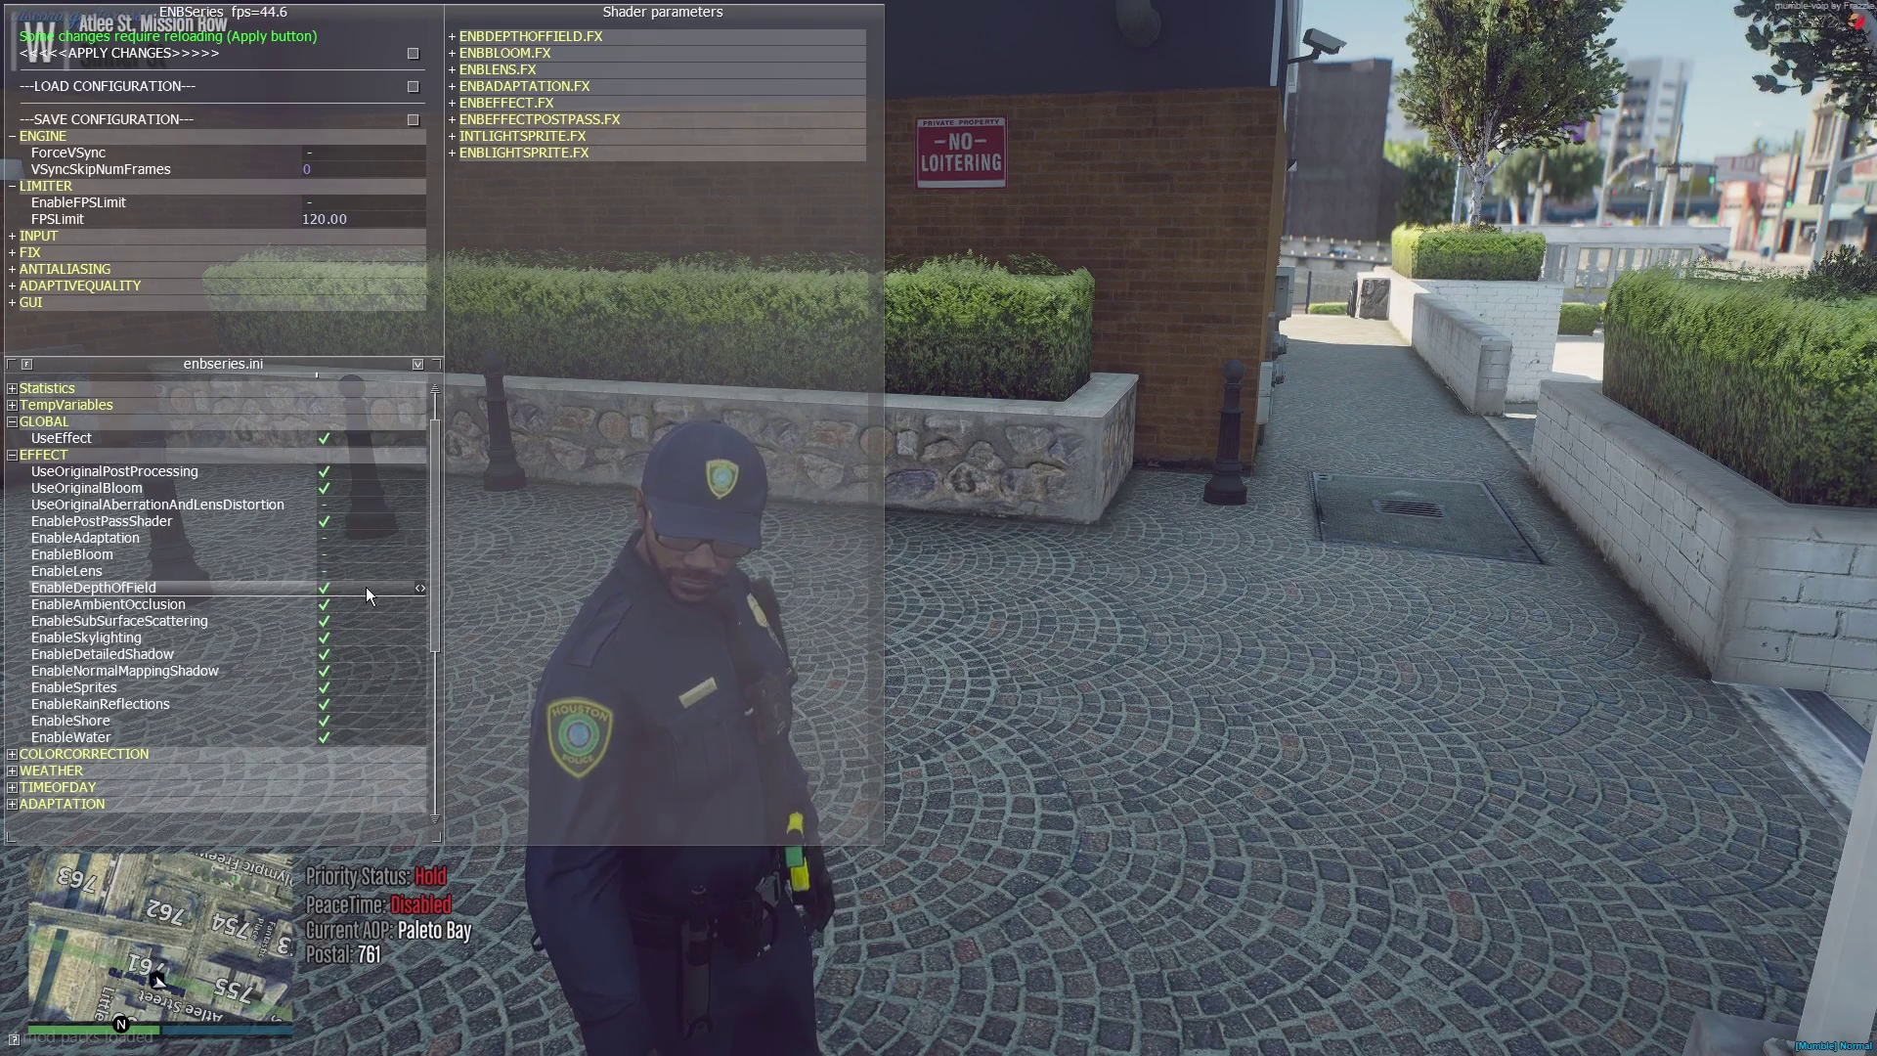
pyautogui.click(365, 587)
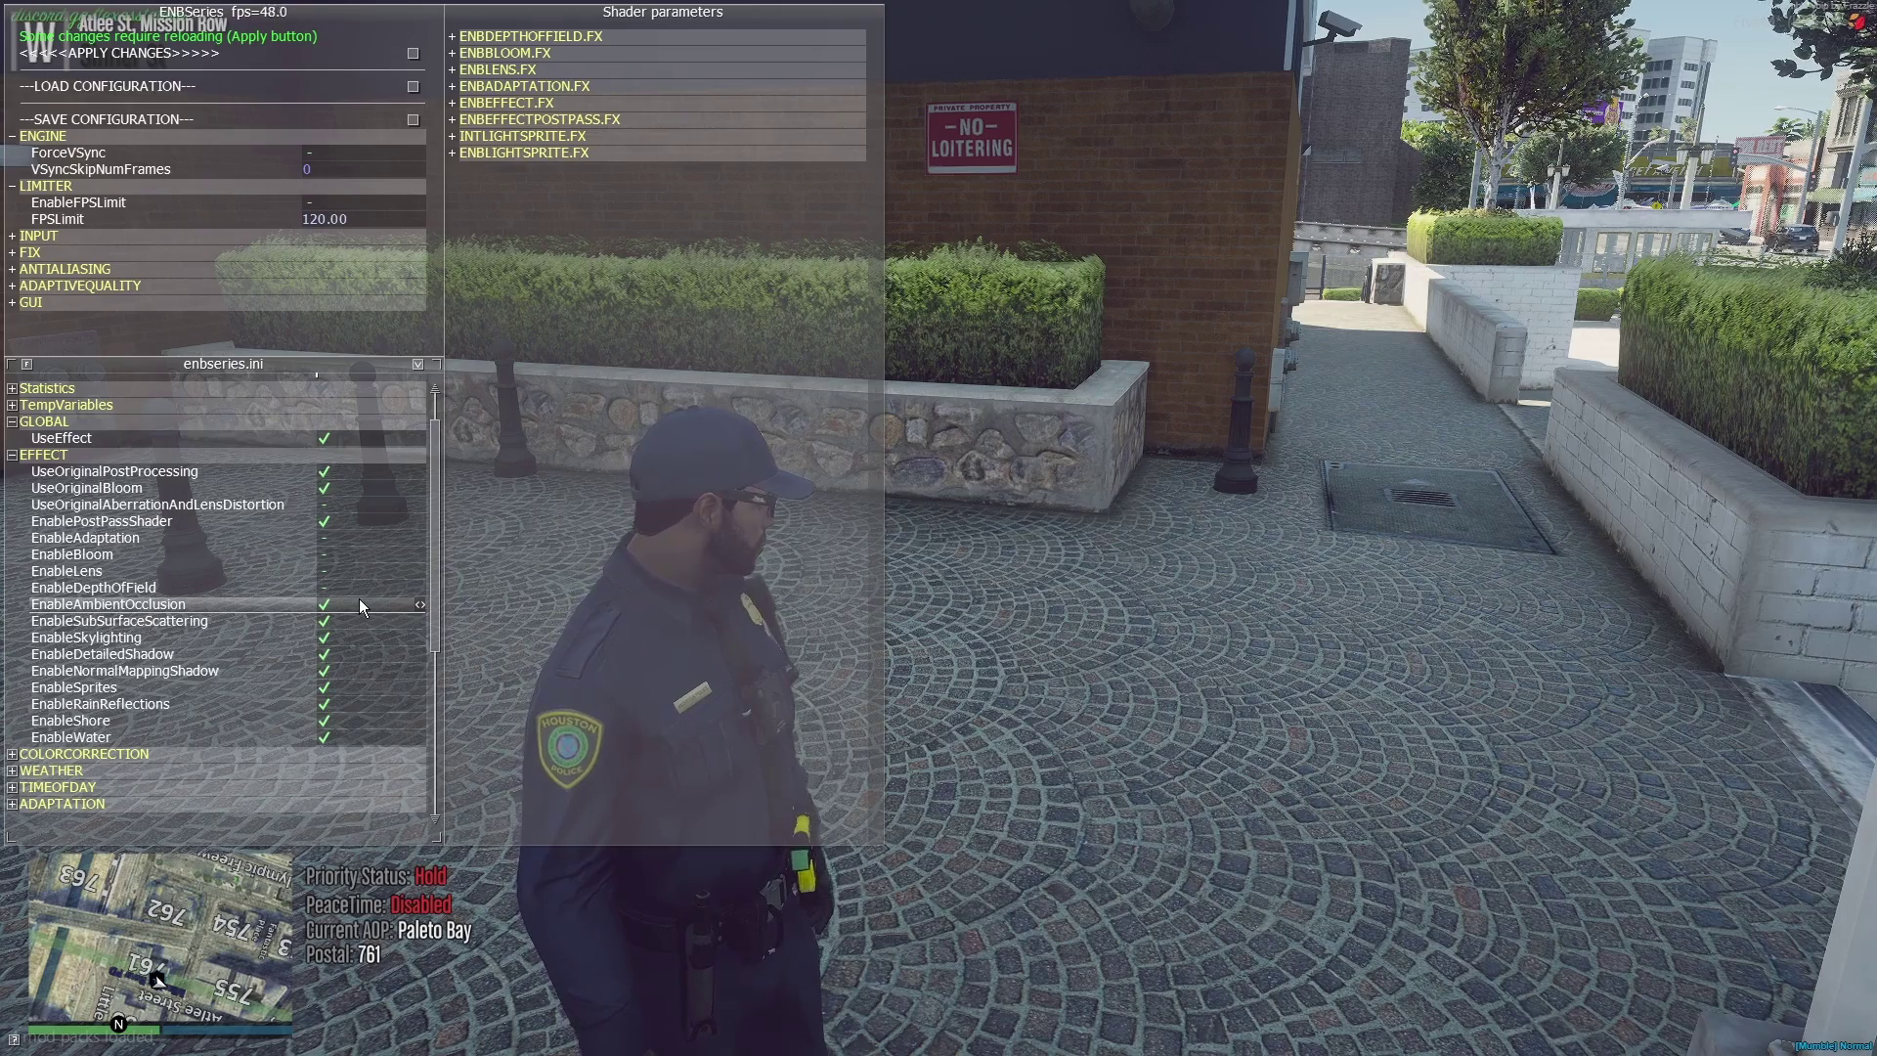
pyautogui.click(359, 601)
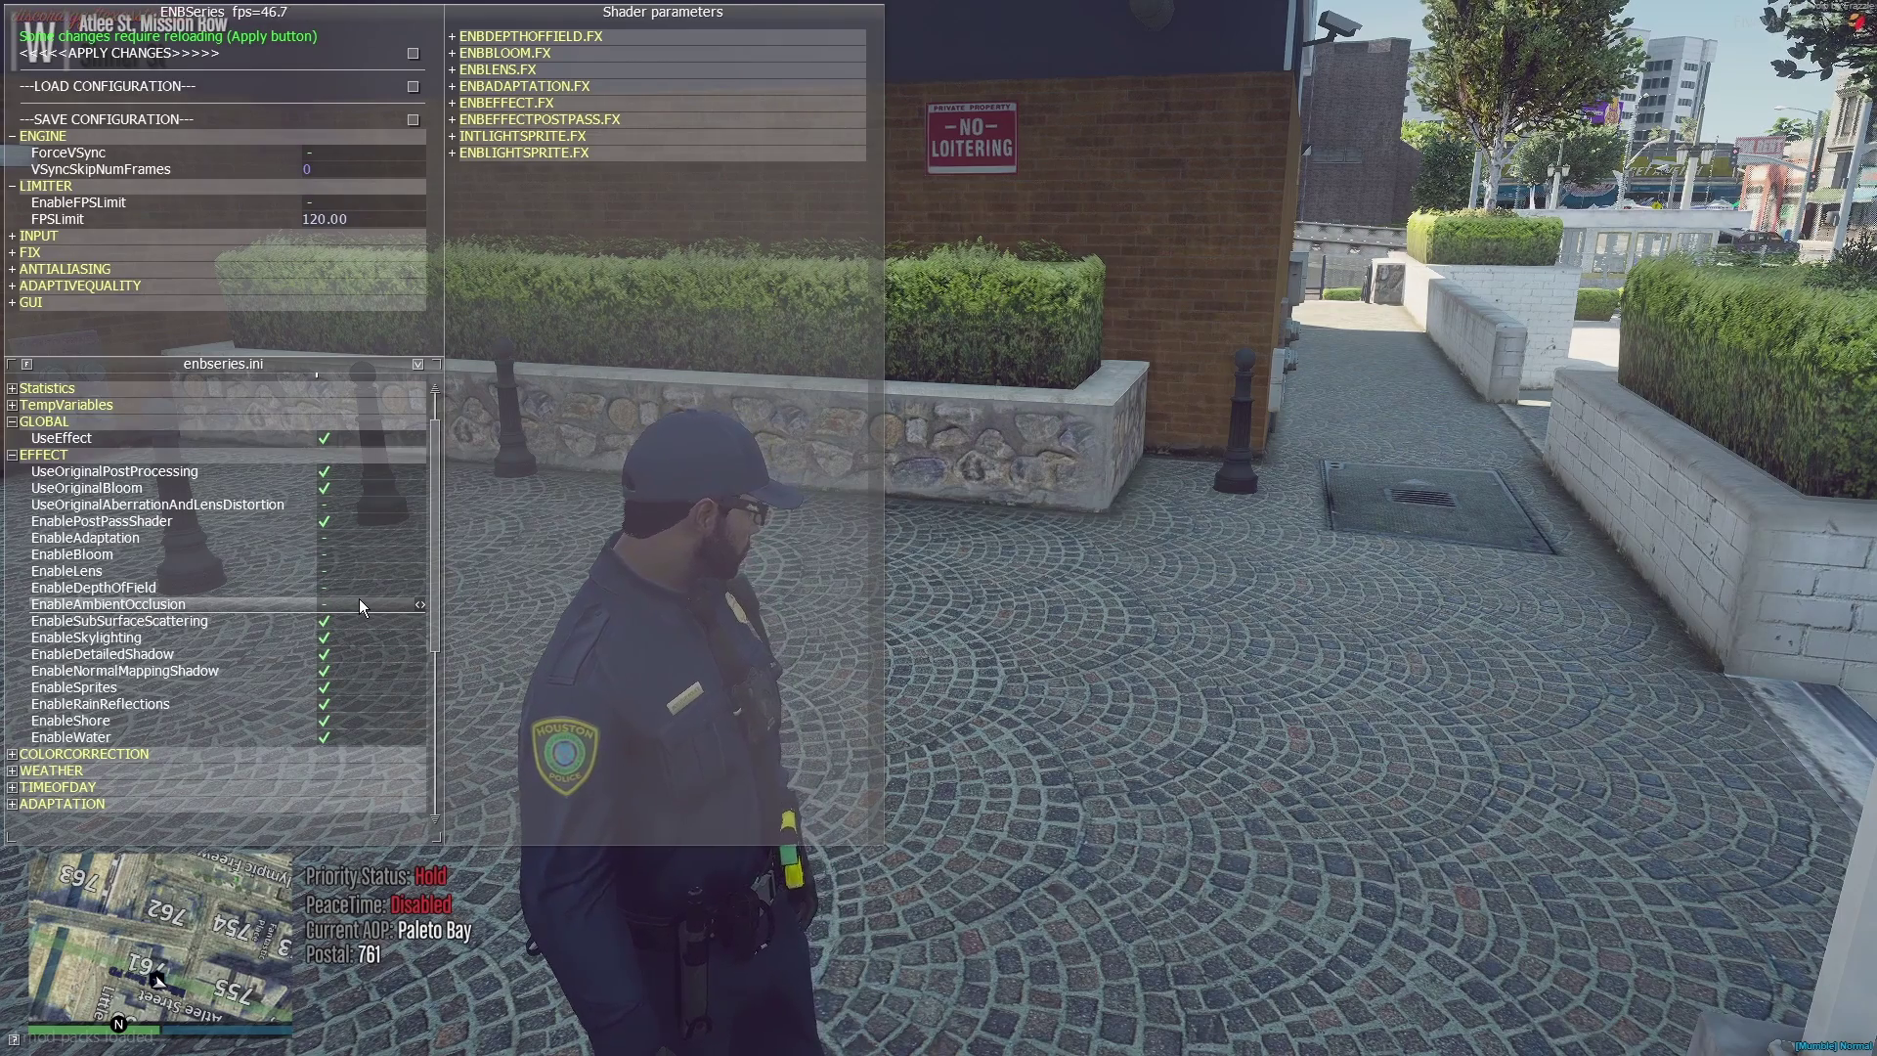
pyautogui.click(359, 604)
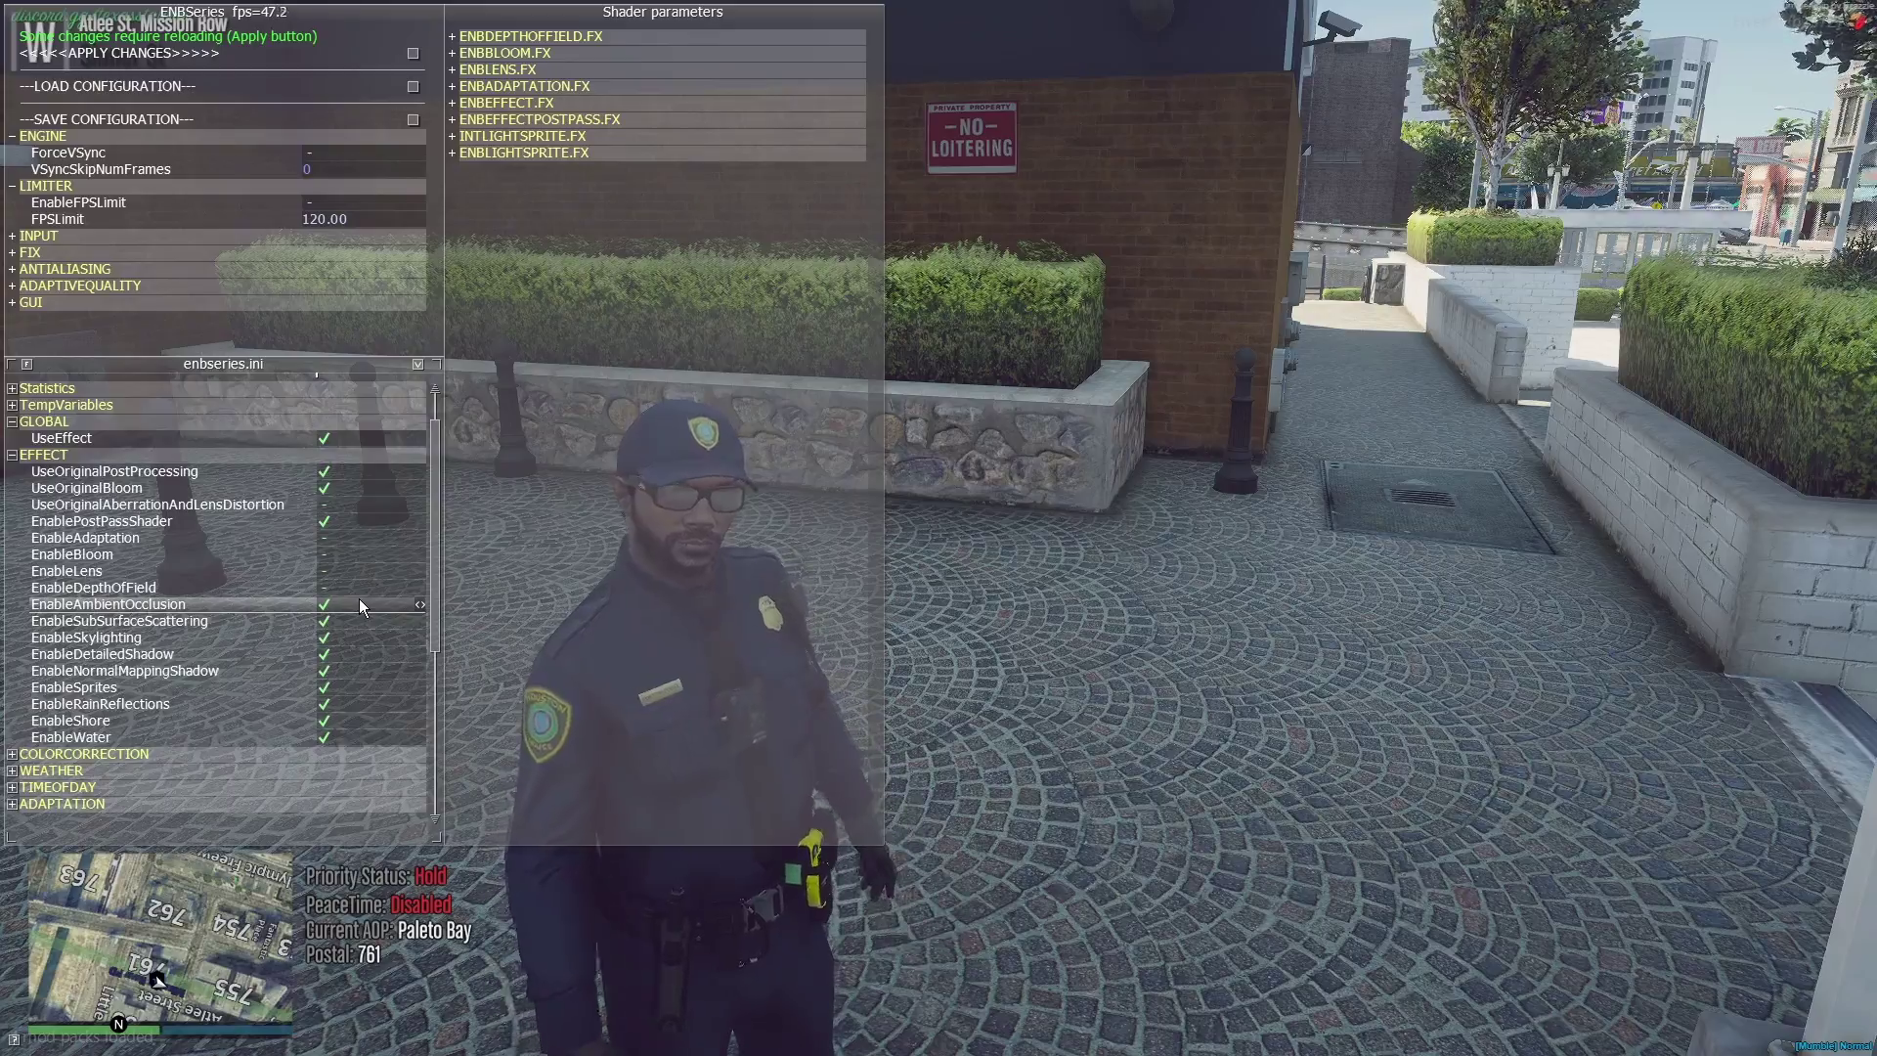
pyautogui.click(358, 604)
pyautogui.hotkey('shift', 'Return')
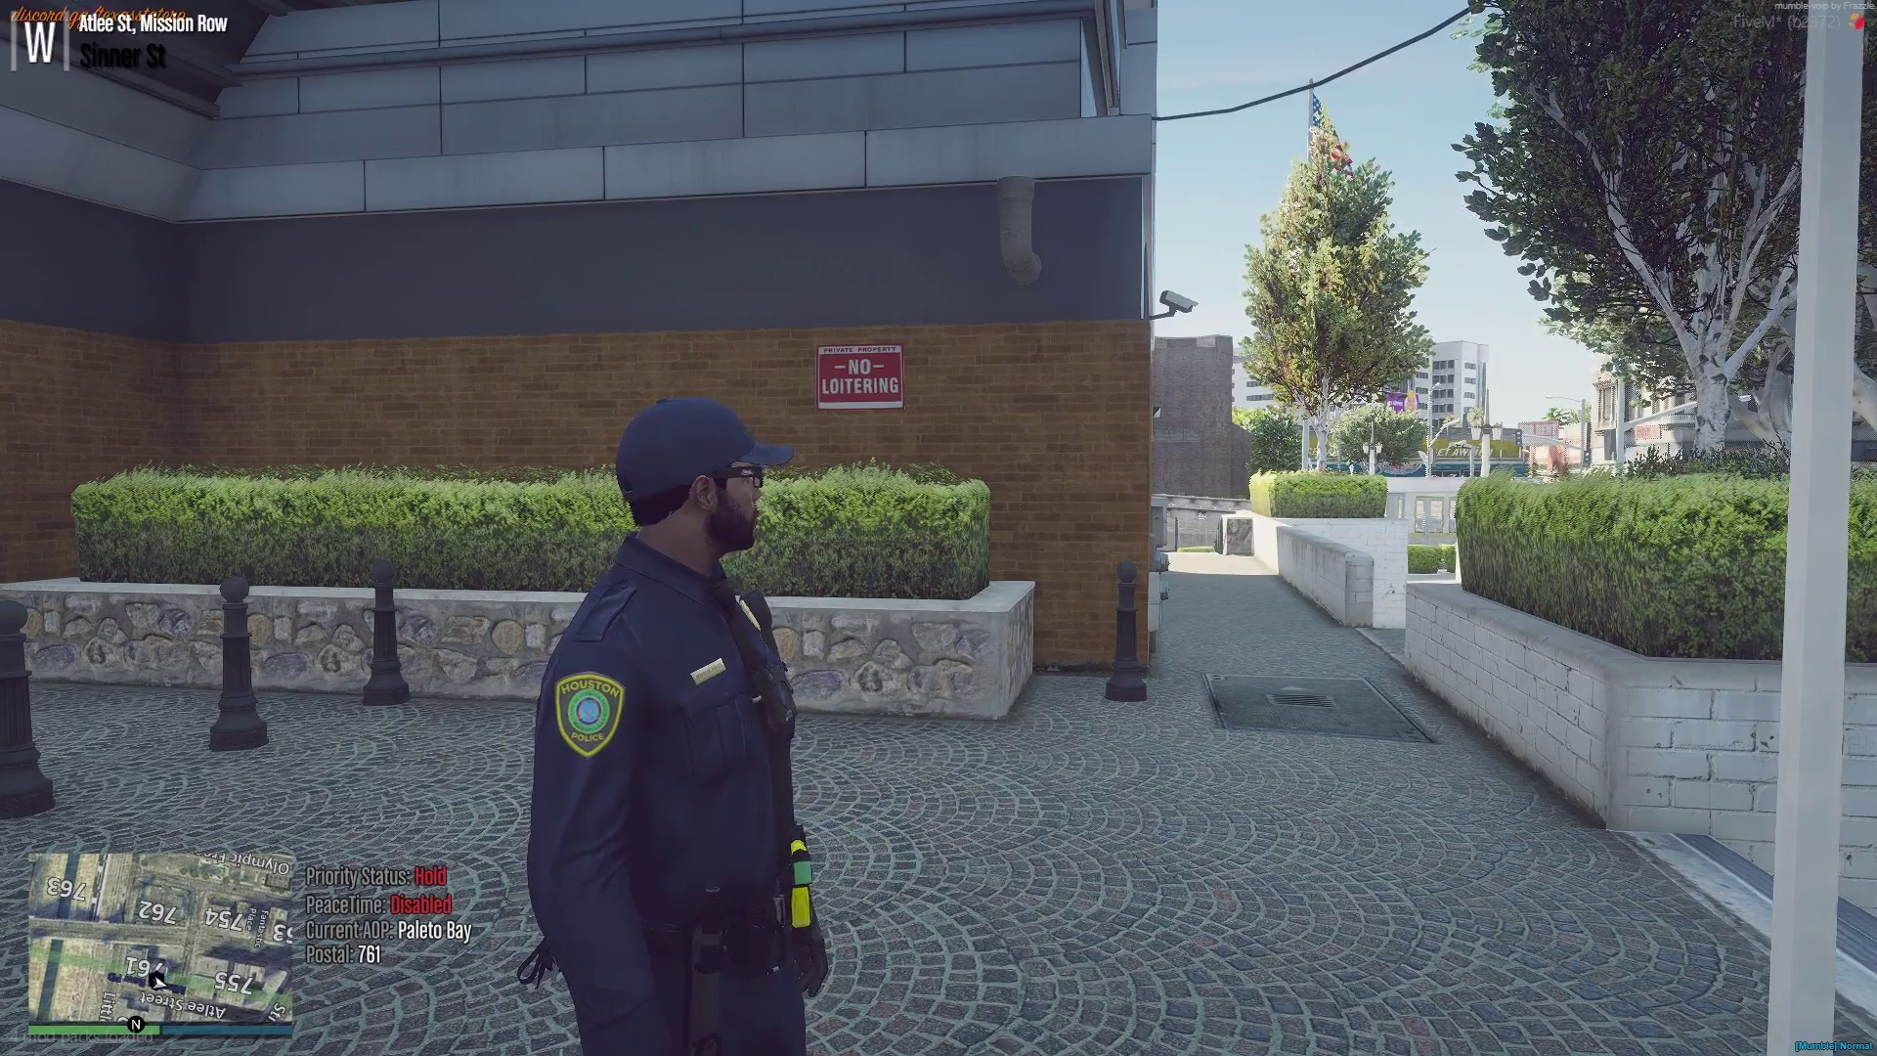
# Step: Enable ambient occlusion, disable subsurface scattering, and keep skylighting on after comparing it off
pyautogui.hotkey('shift', 'Return')
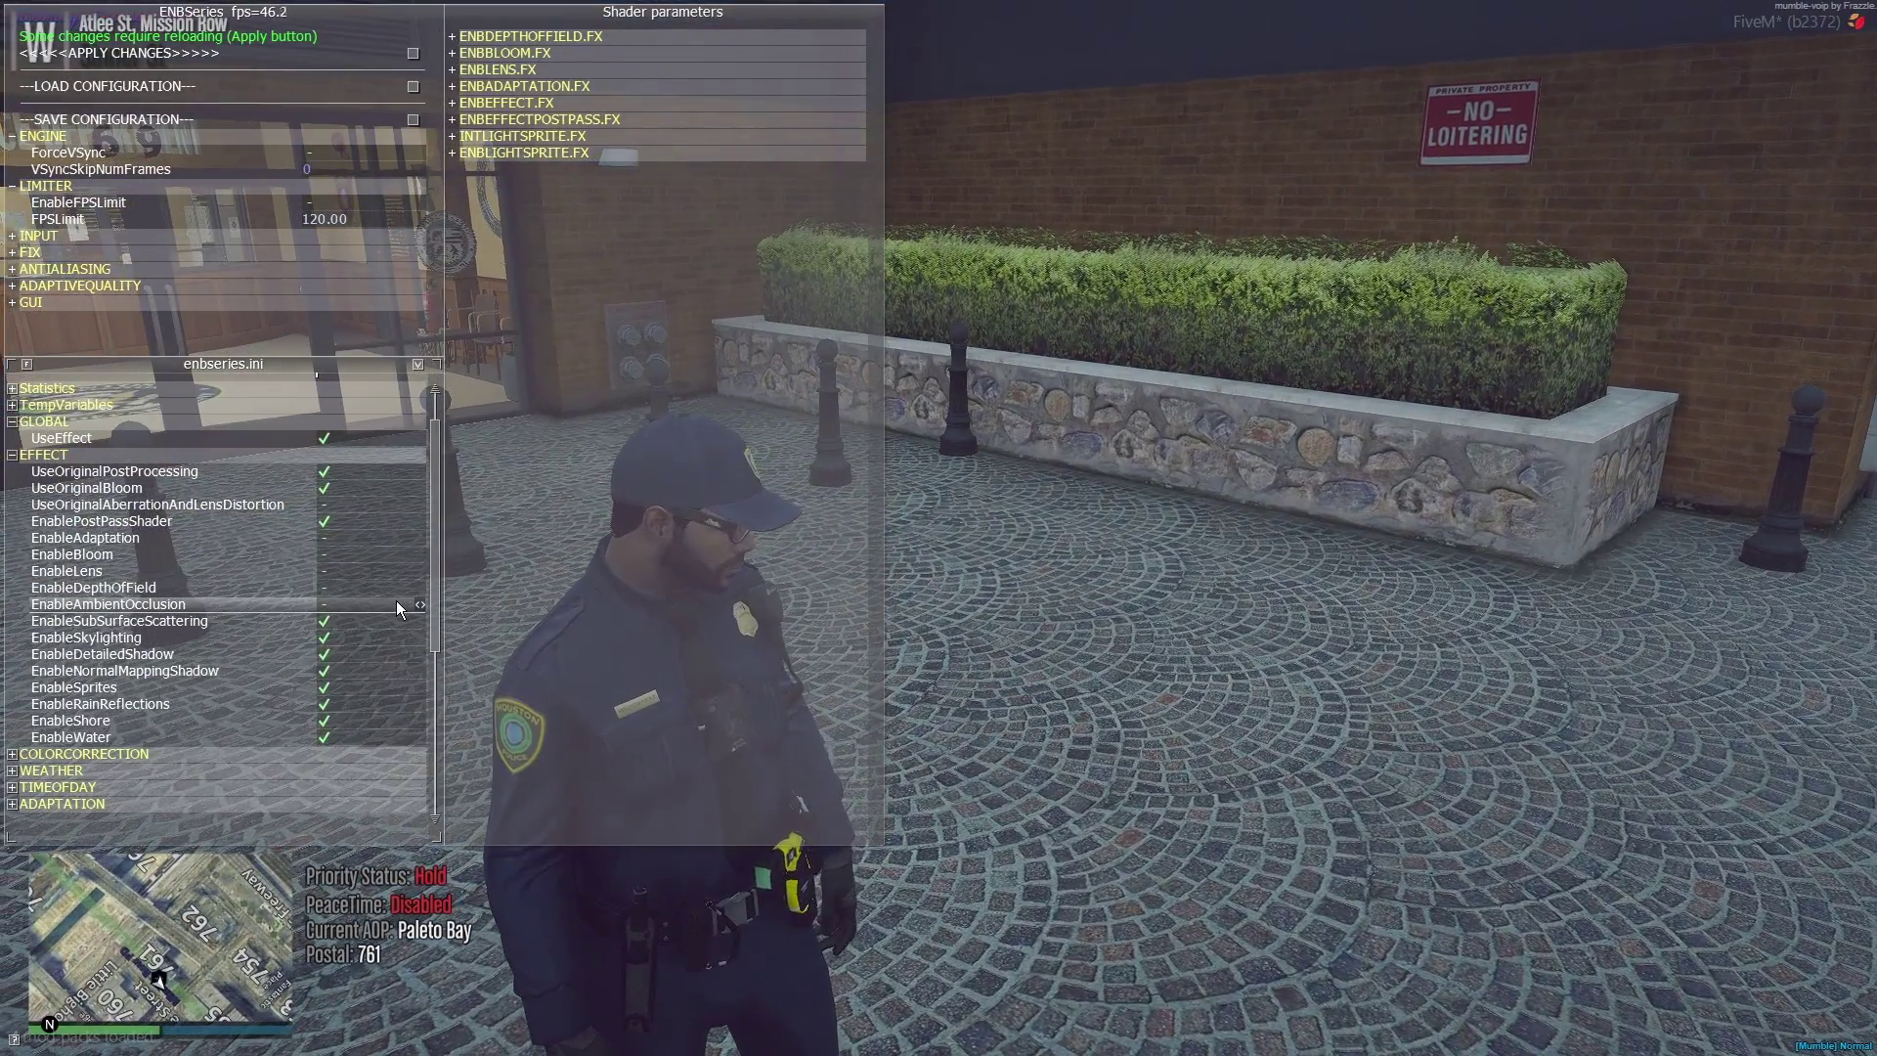
pyautogui.click(397, 602)
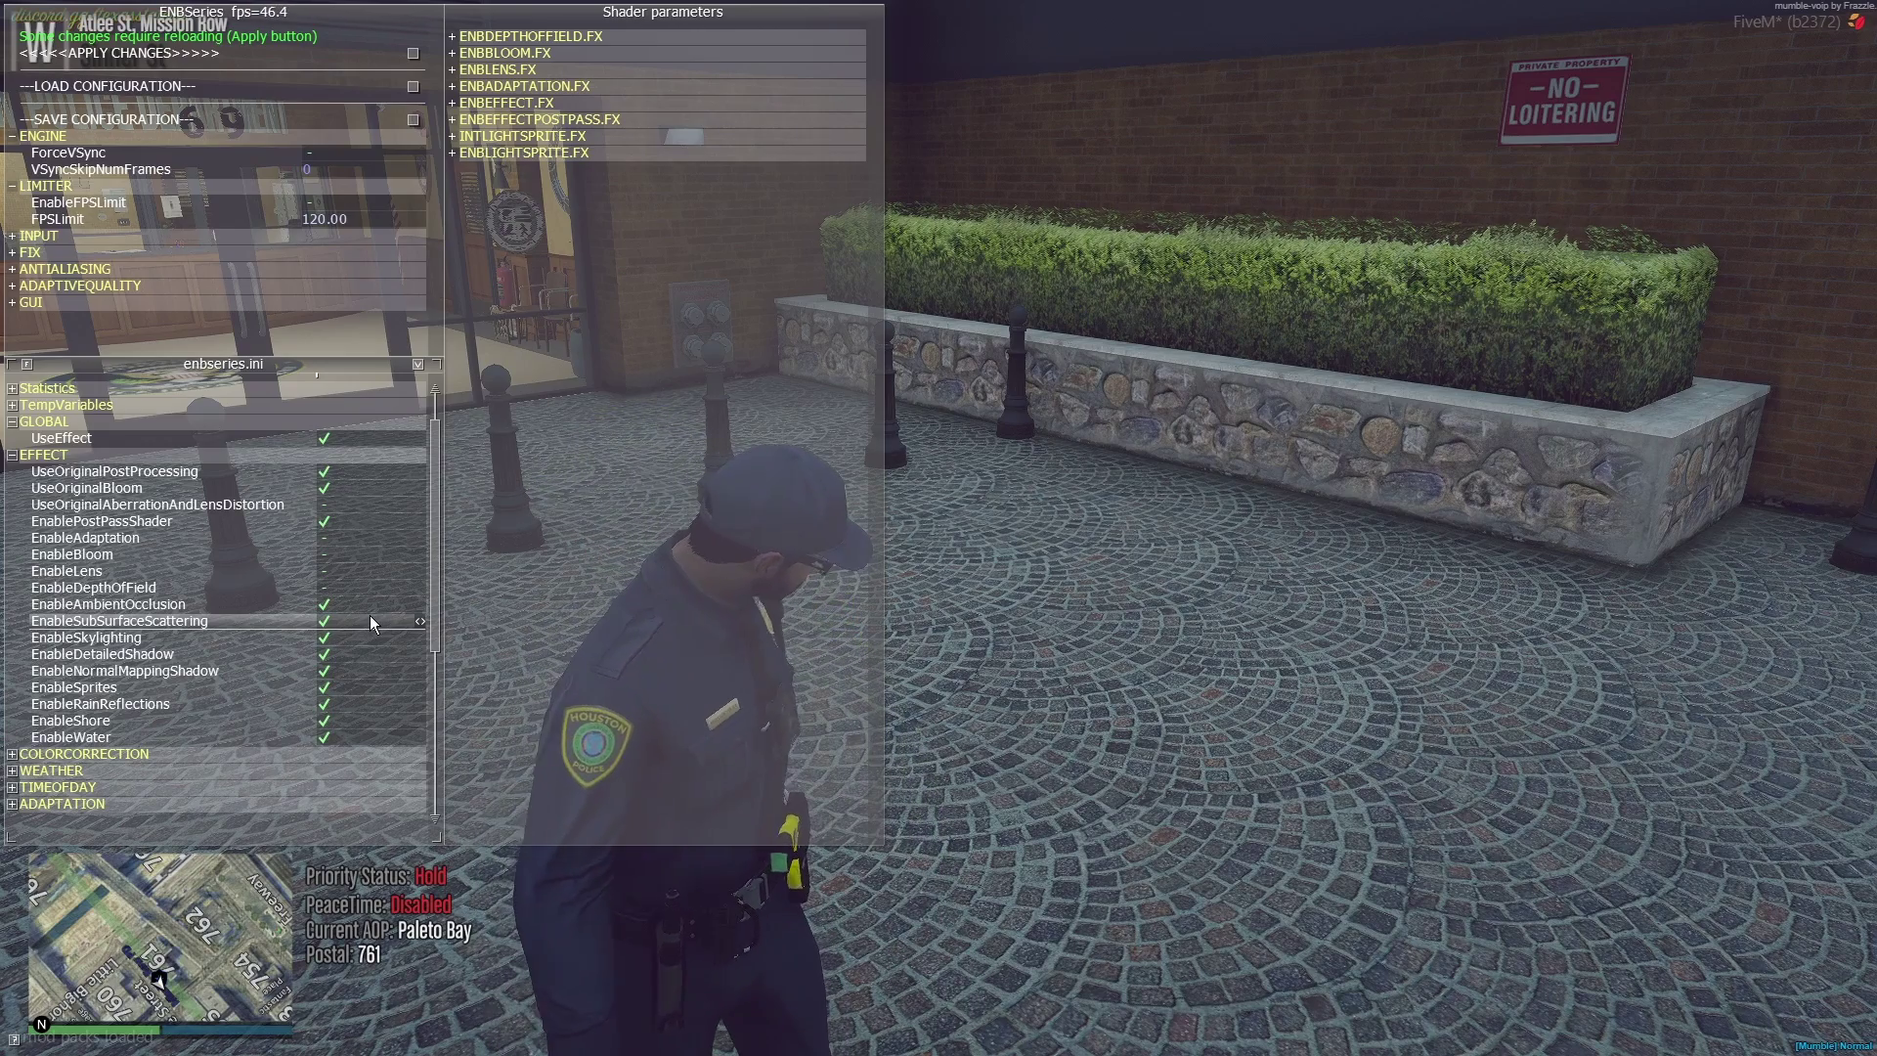
pyautogui.click(370, 617)
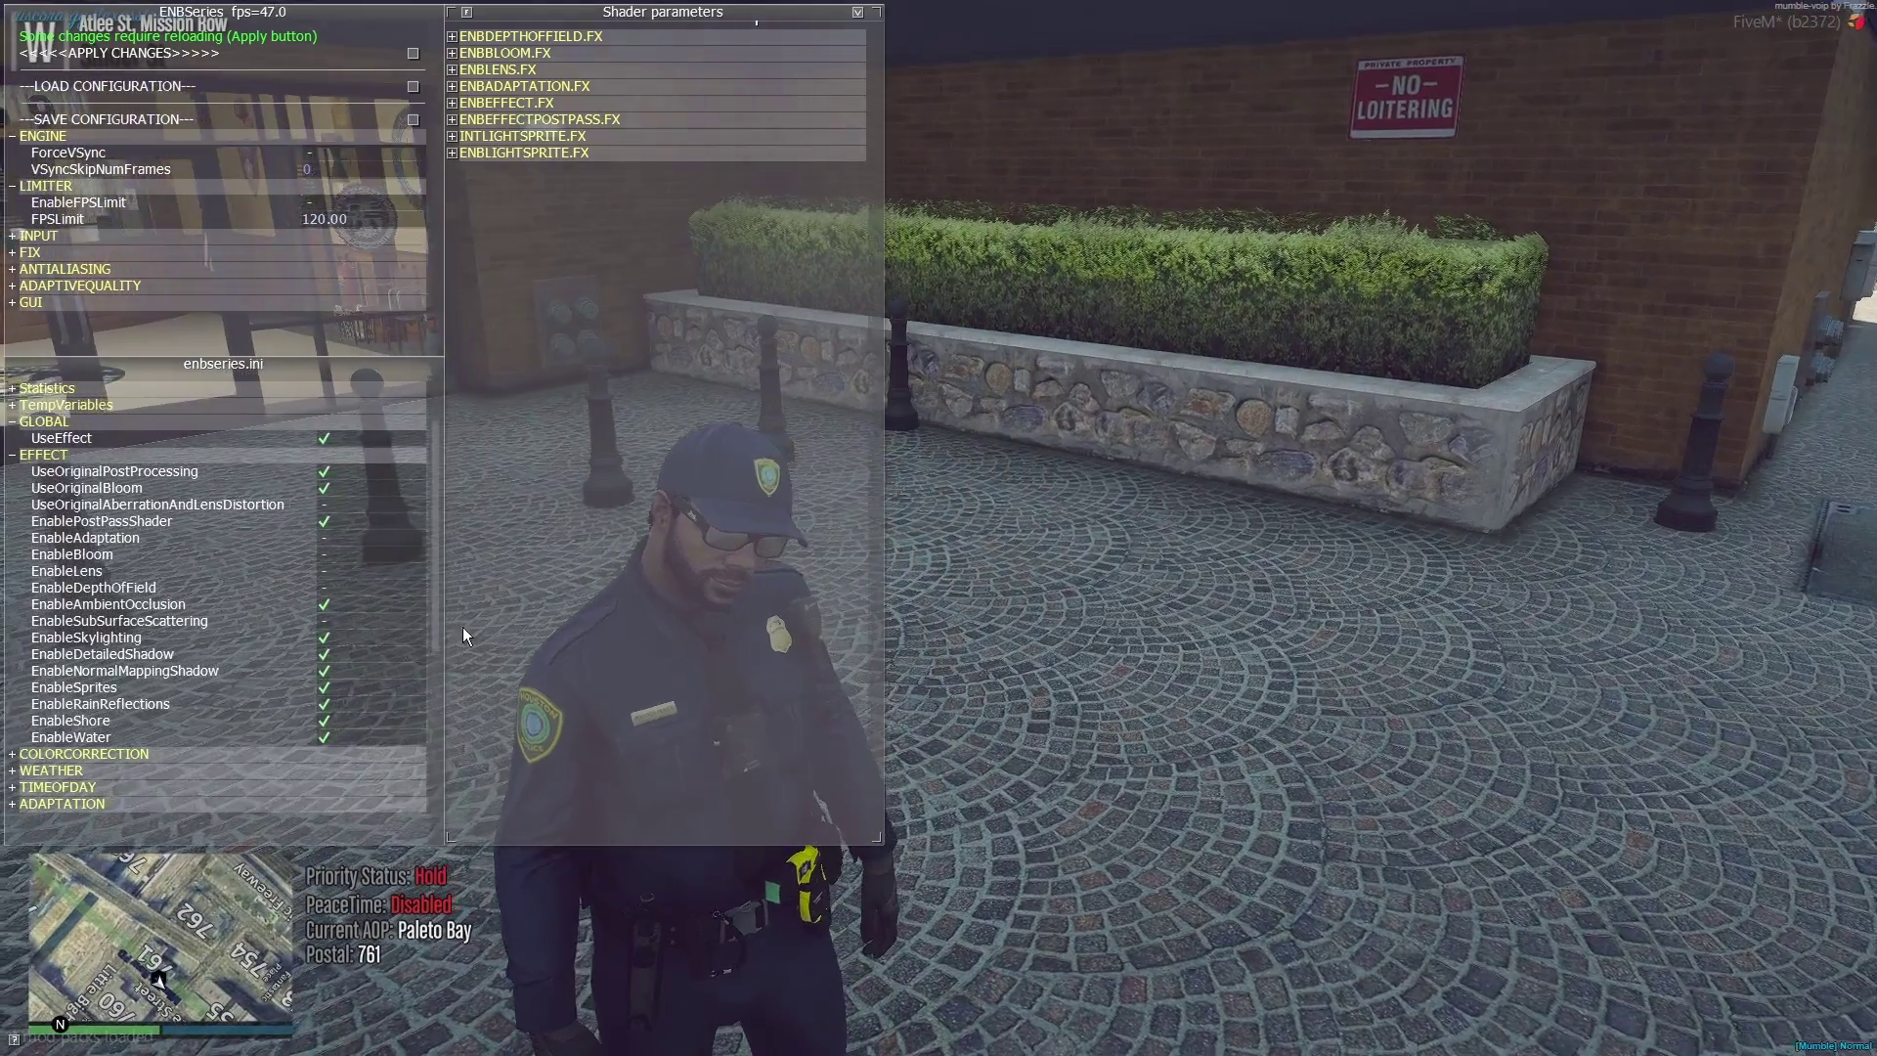
pyautogui.click(413, 623)
pyautogui.click(412, 624)
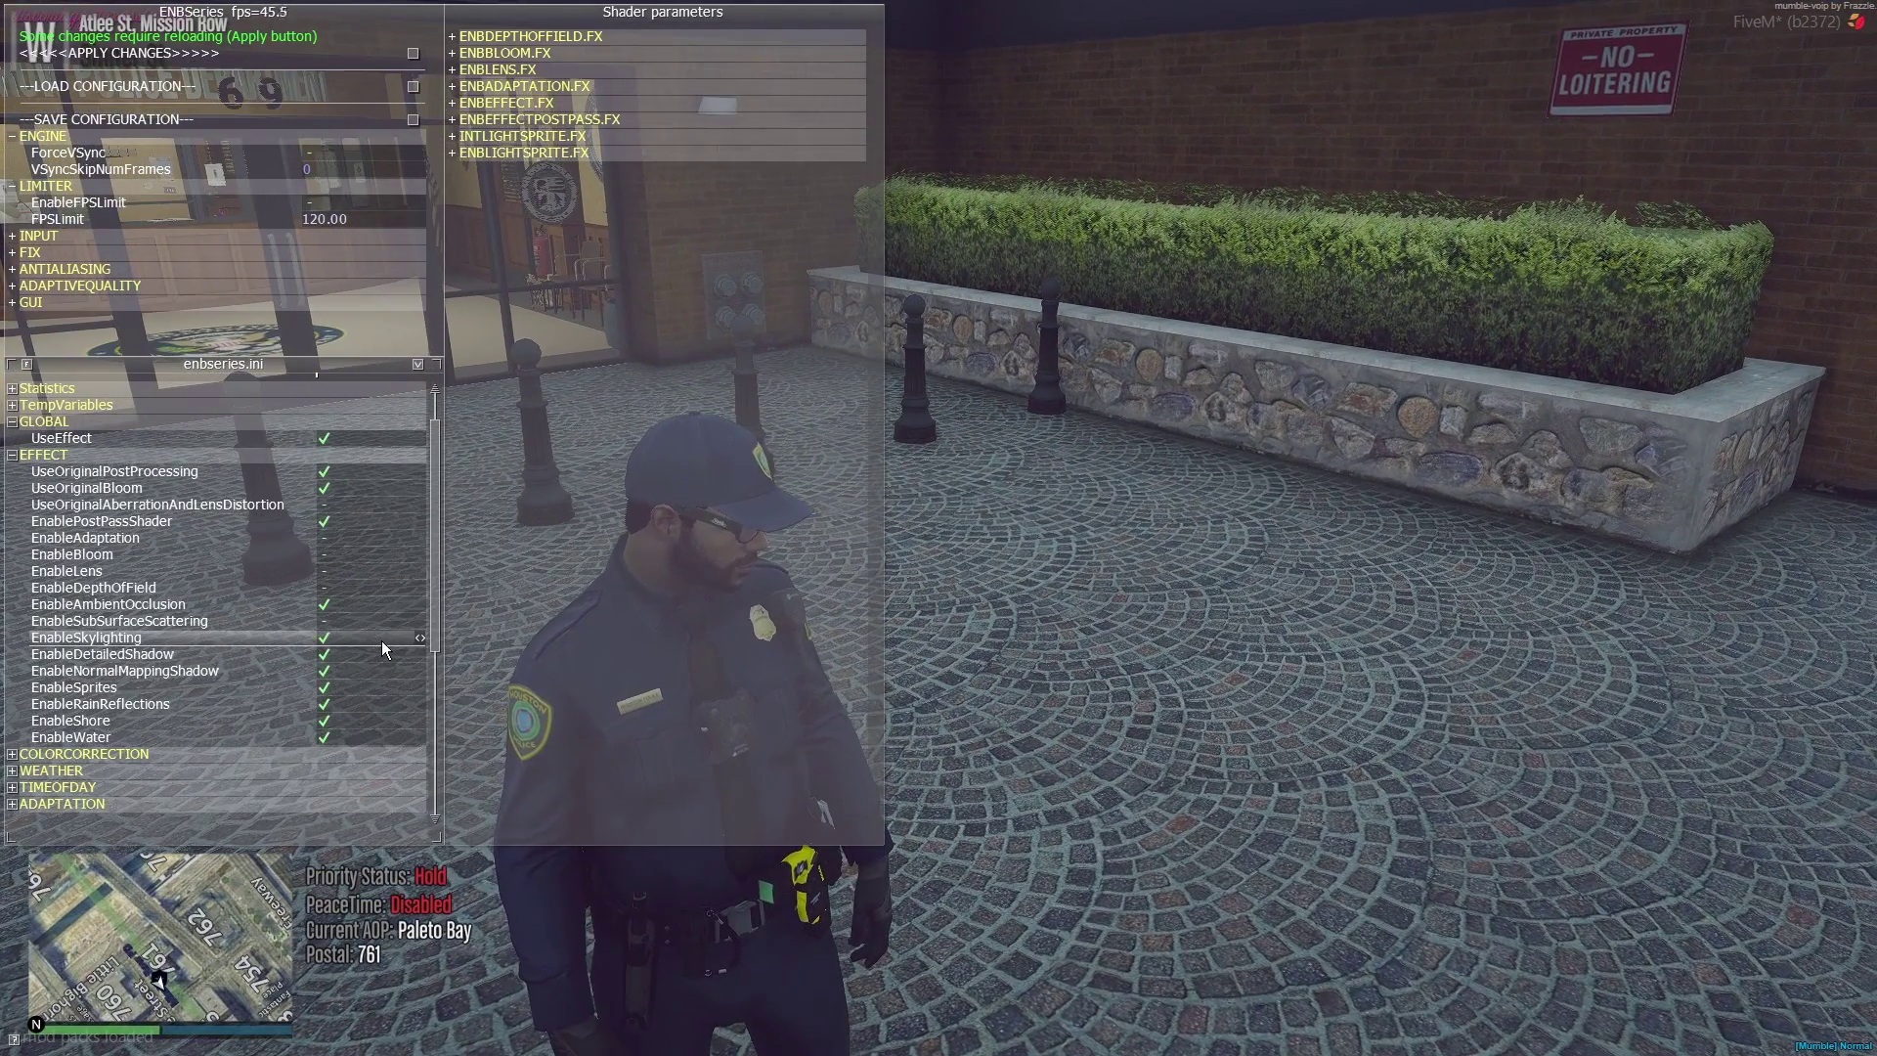
pyautogui.click(383, 641)
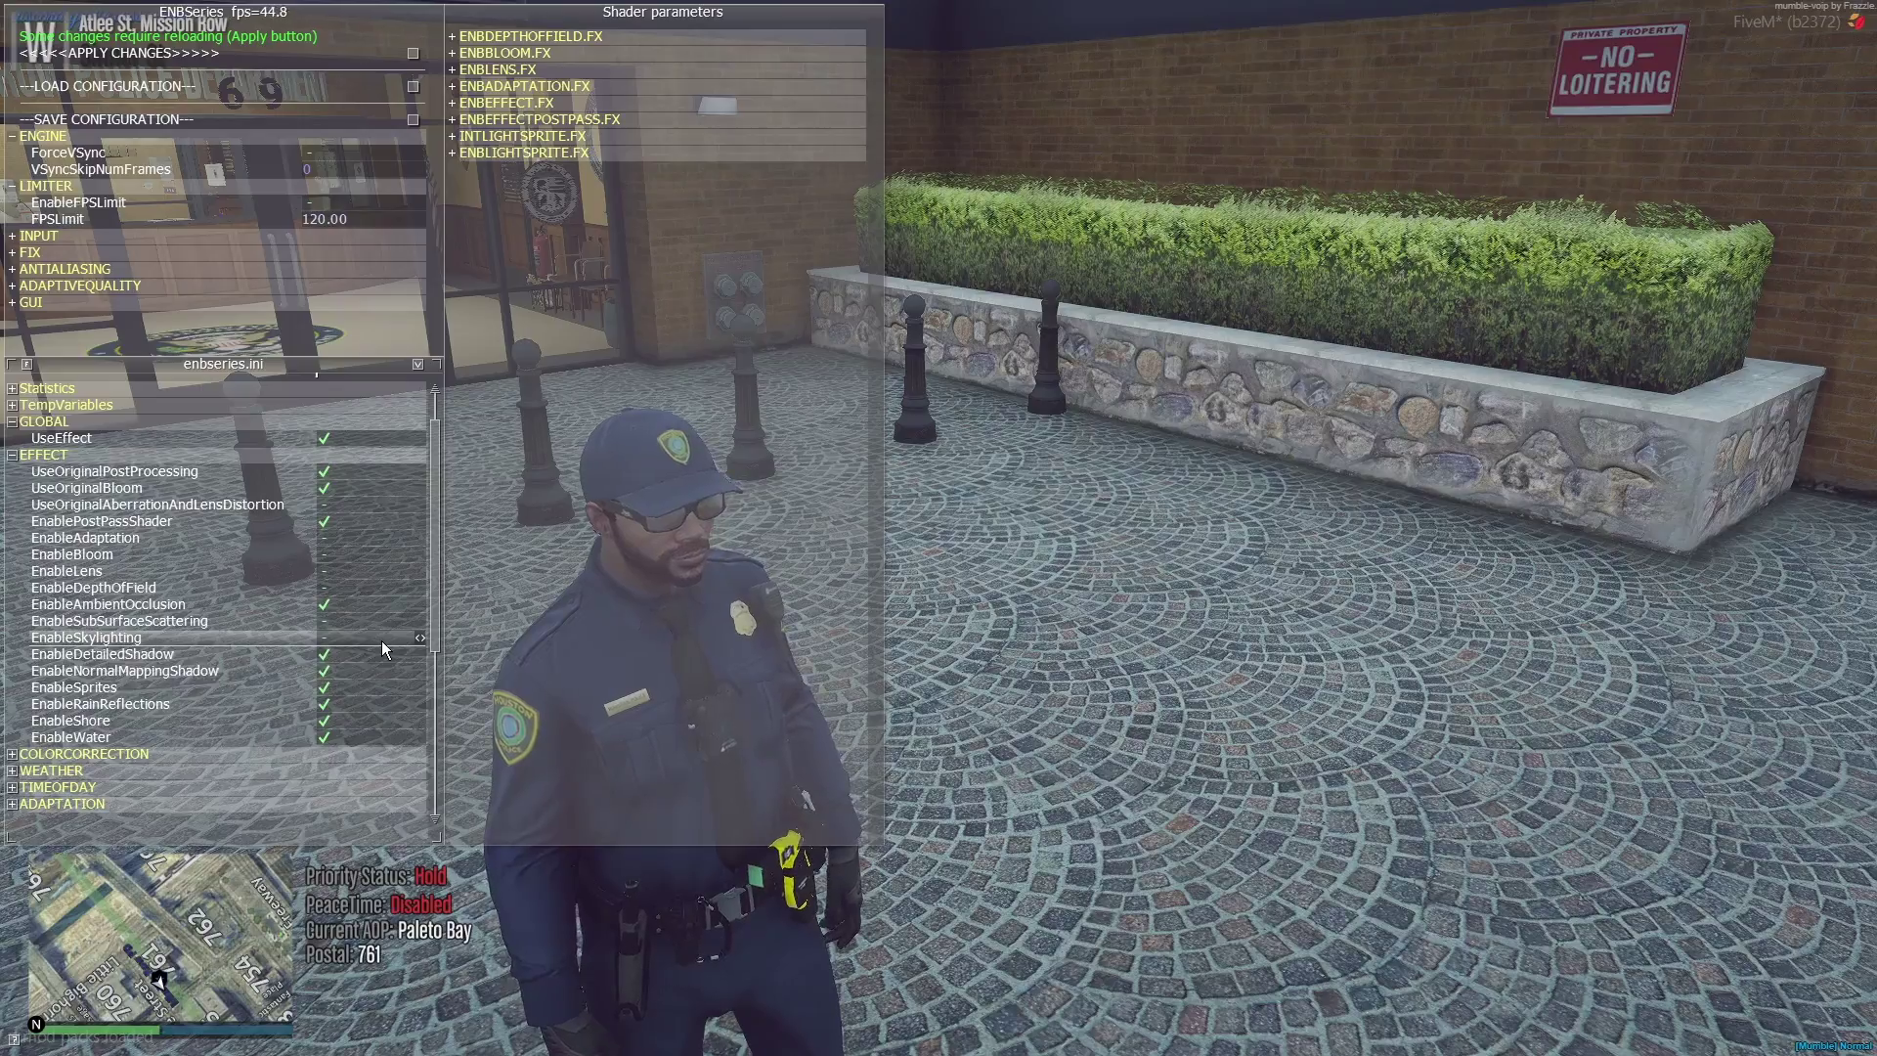
pyautogui.click(382, 640)
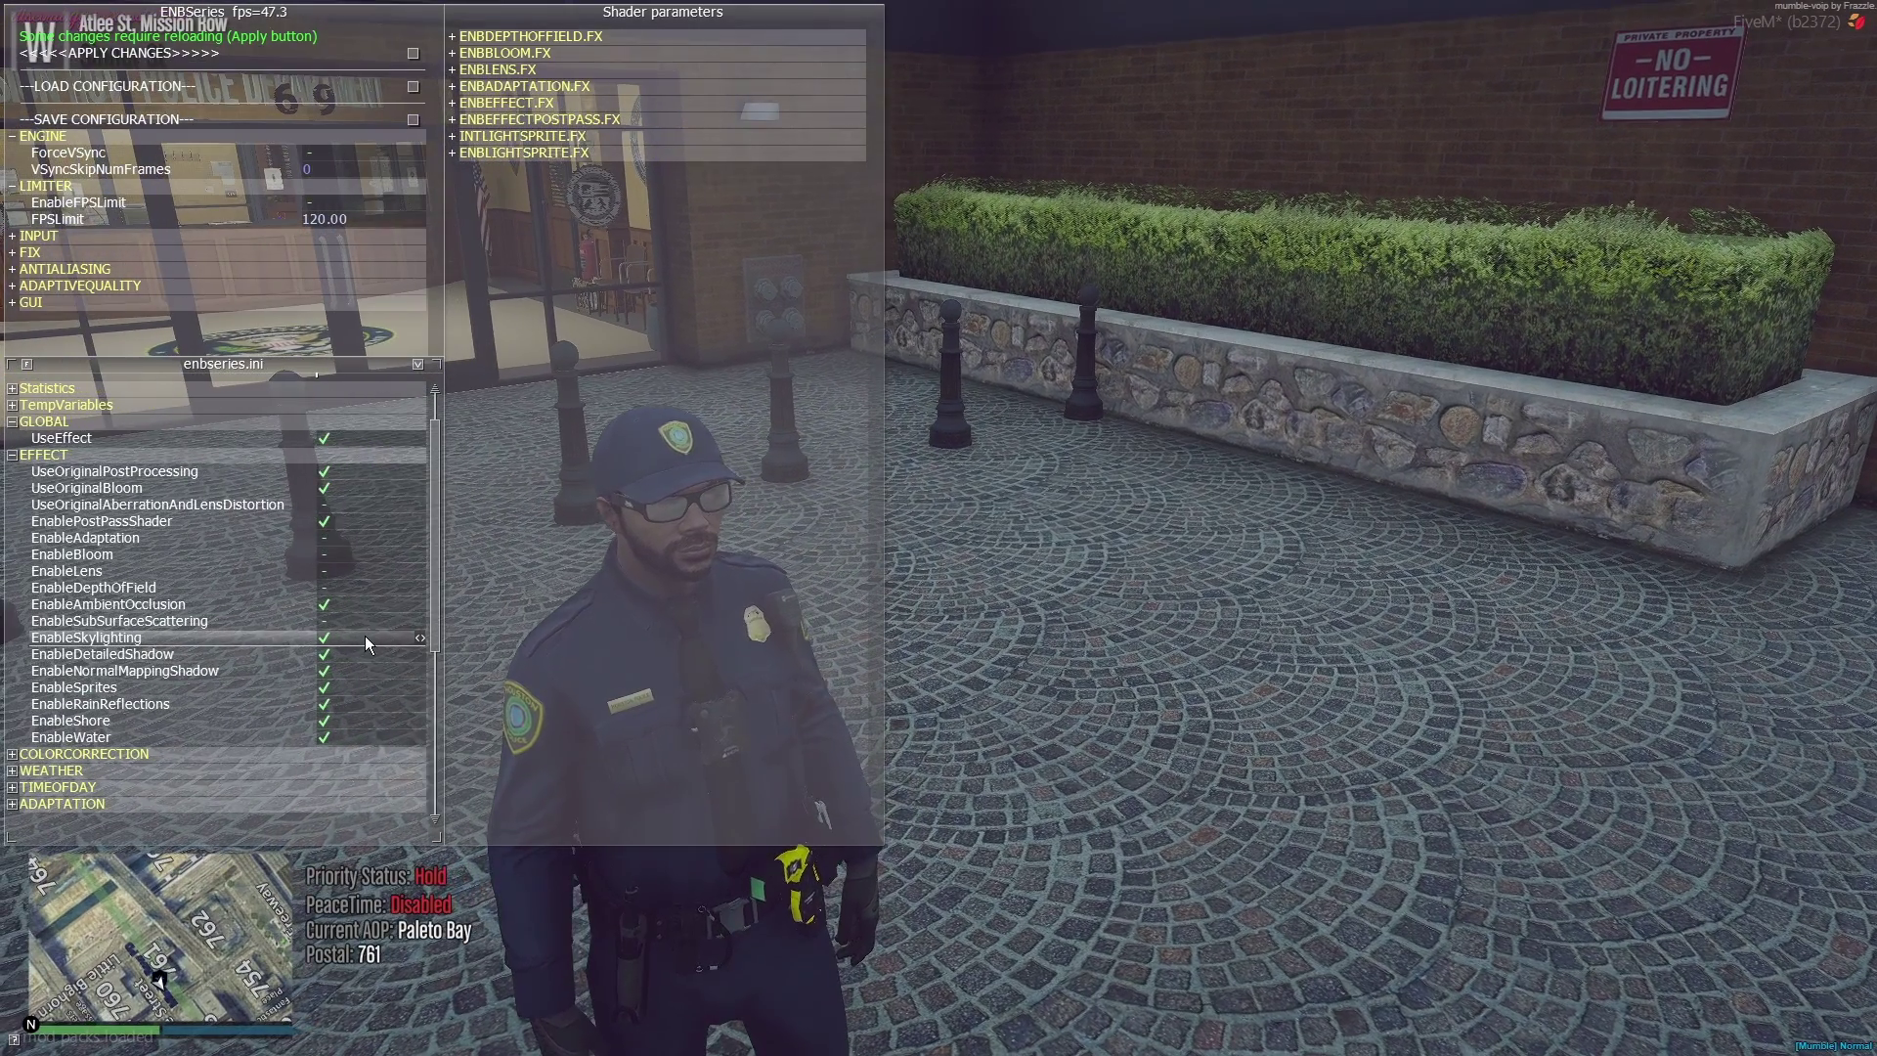
# Step: Compare EnableSkylighting and EnableDetailedShadow switched off and back on in the EFFECT section
pyautogui.click(366, 636)
pyautogui.click(365, 637)
pyautogui.click(349, 655)
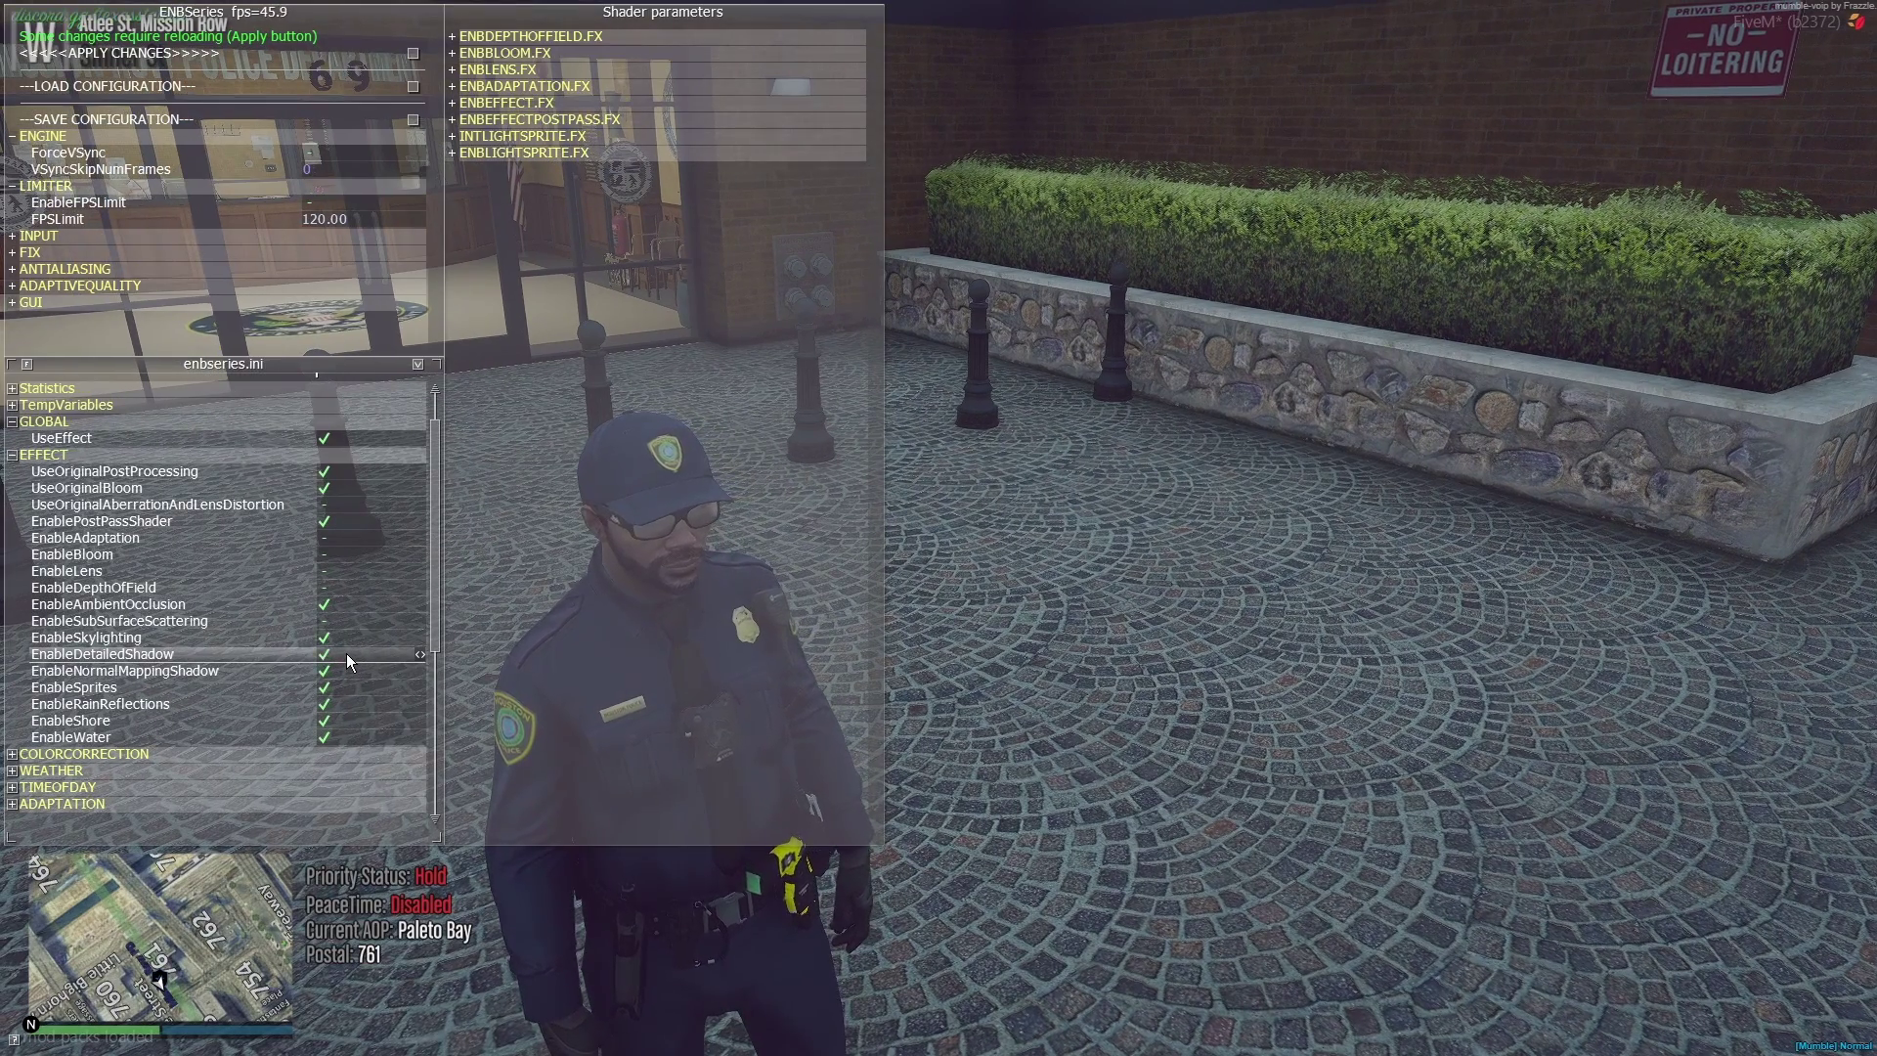
pyautogui.click(346, 653)
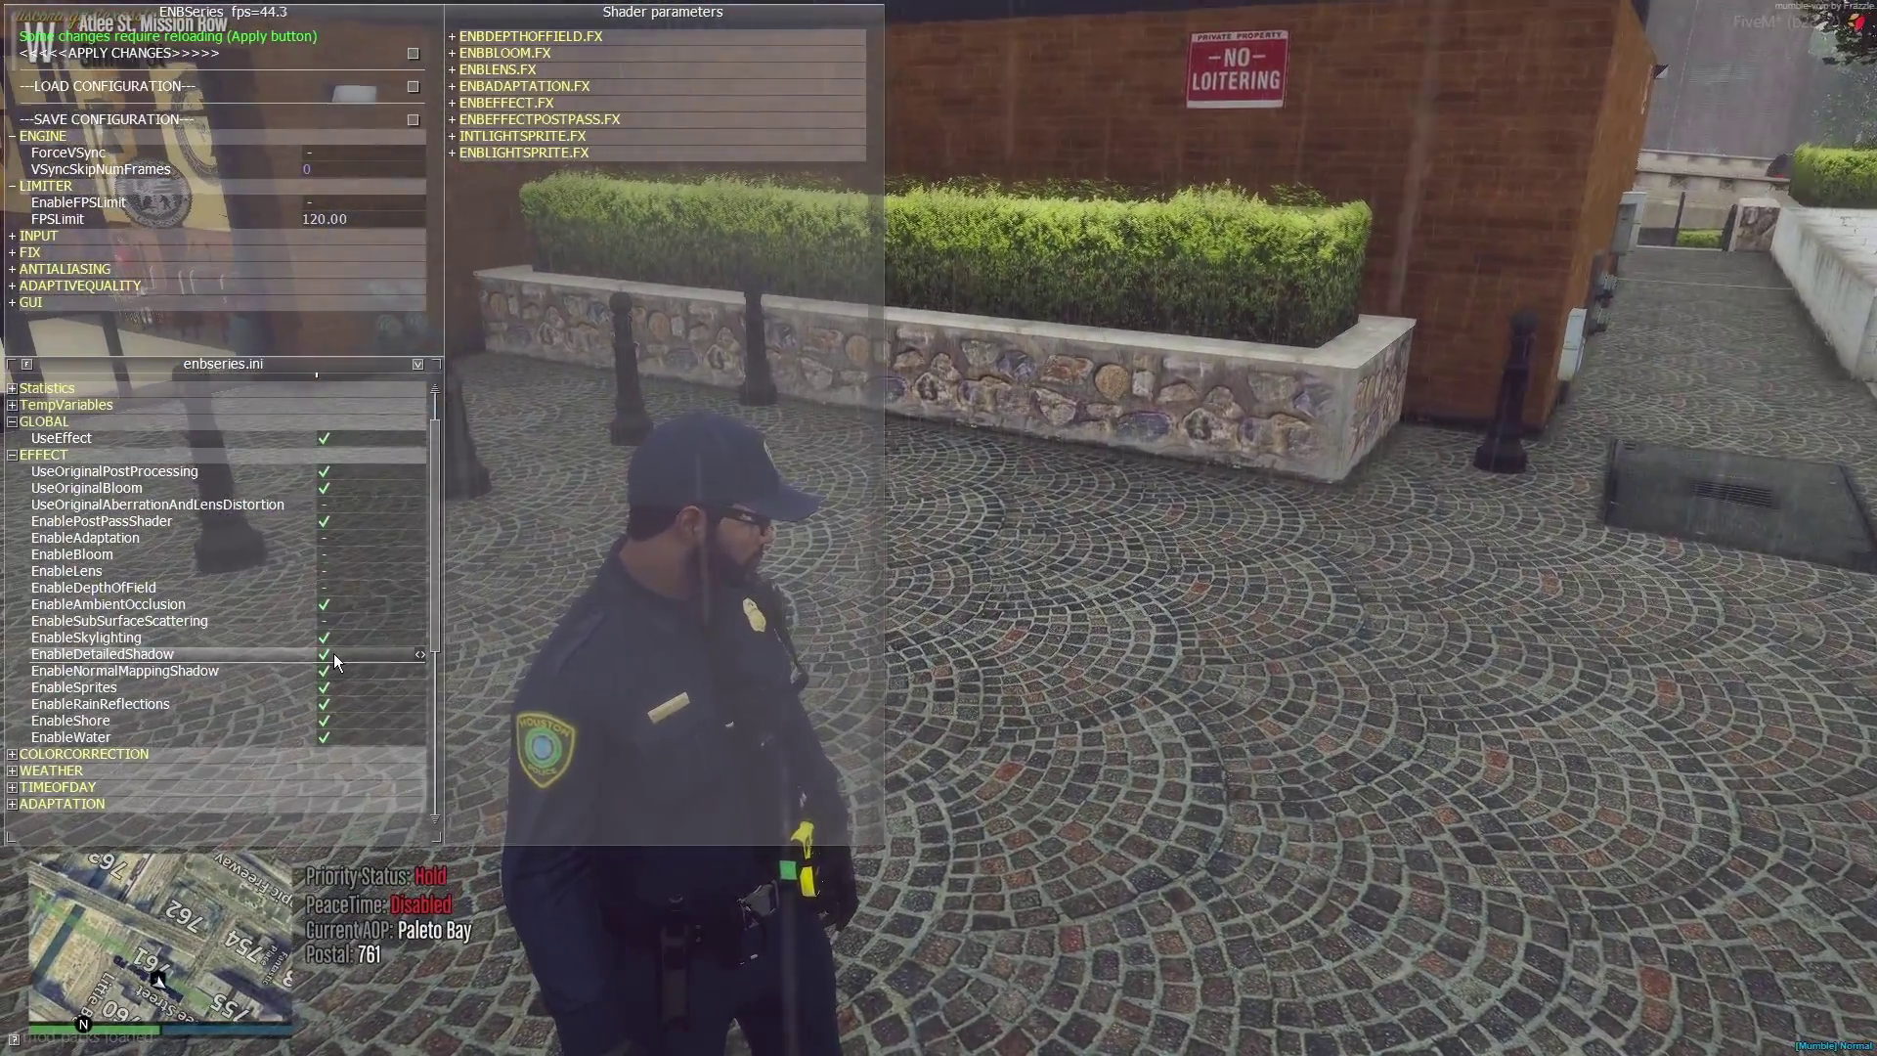
pyautogui.click(331, 656)
pyautogui.click(332, 657)
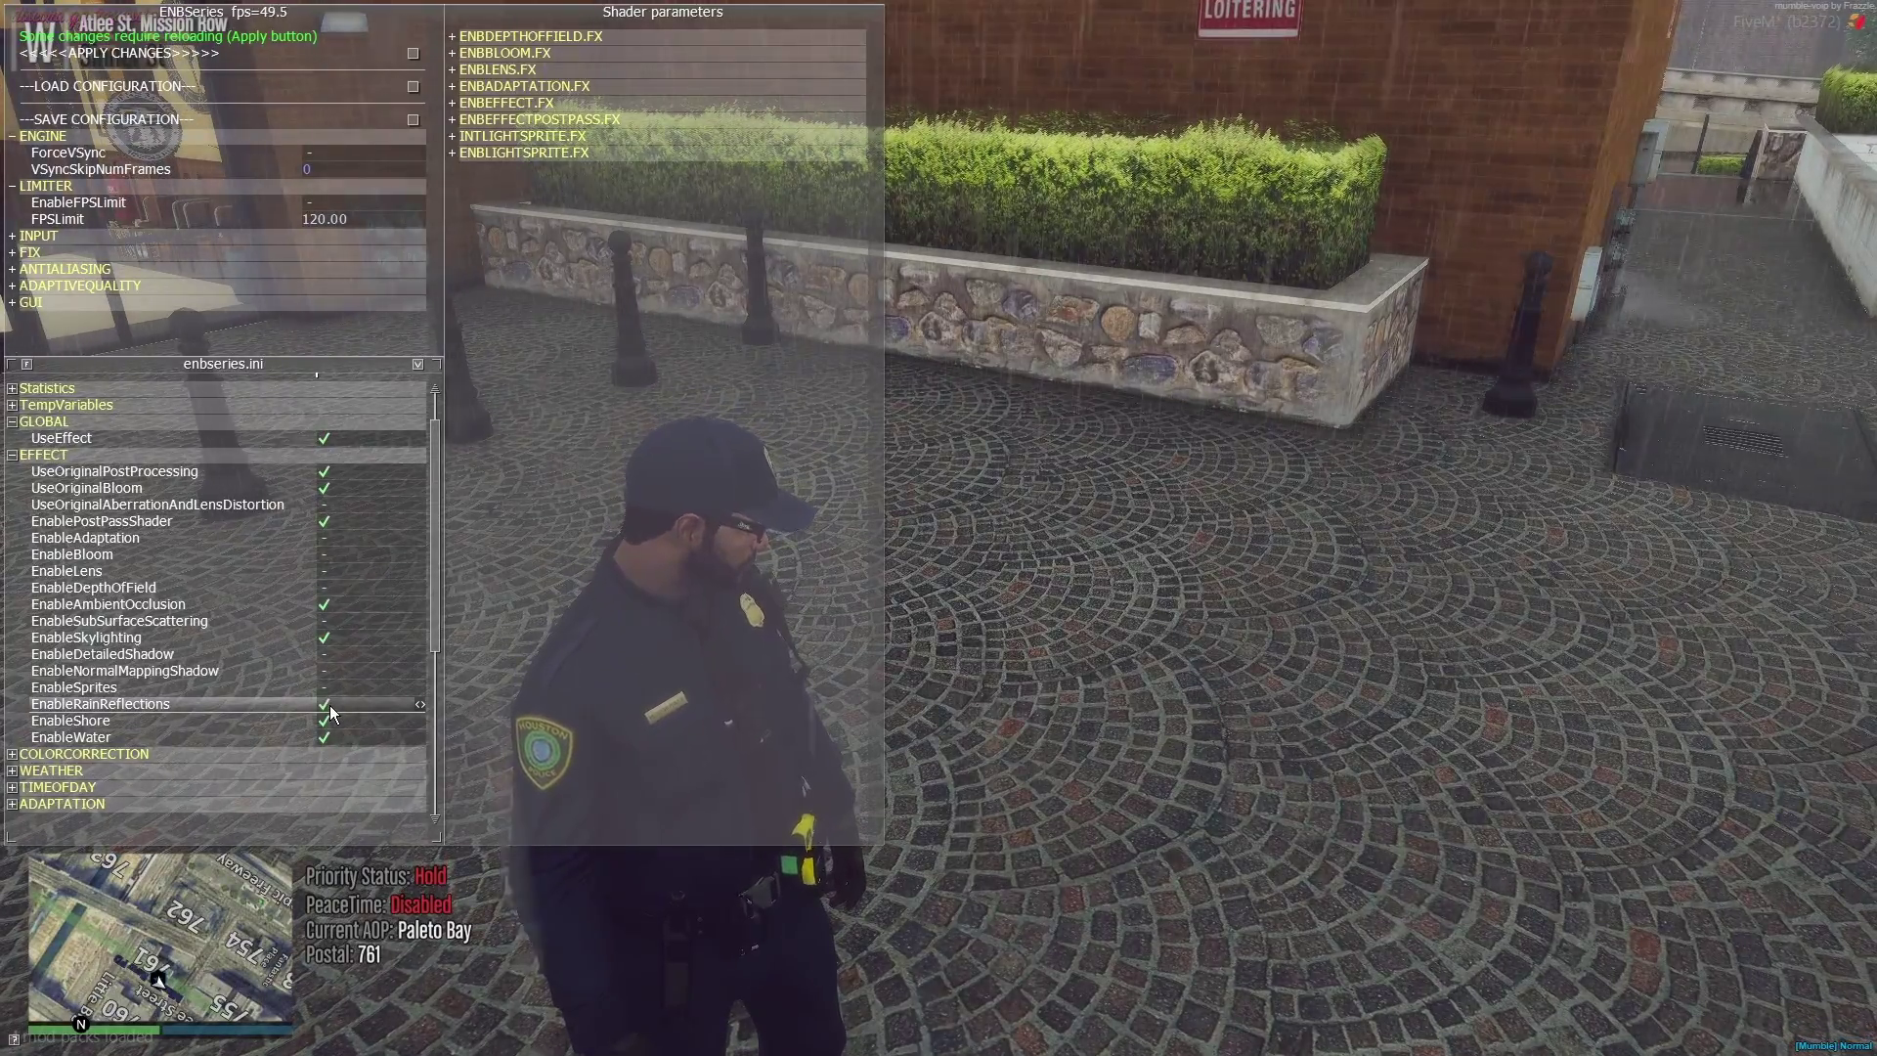
# Step: Walk the officer toward the plaza while comparing the scene with rain reflections switched off
pyautogui.press('w')
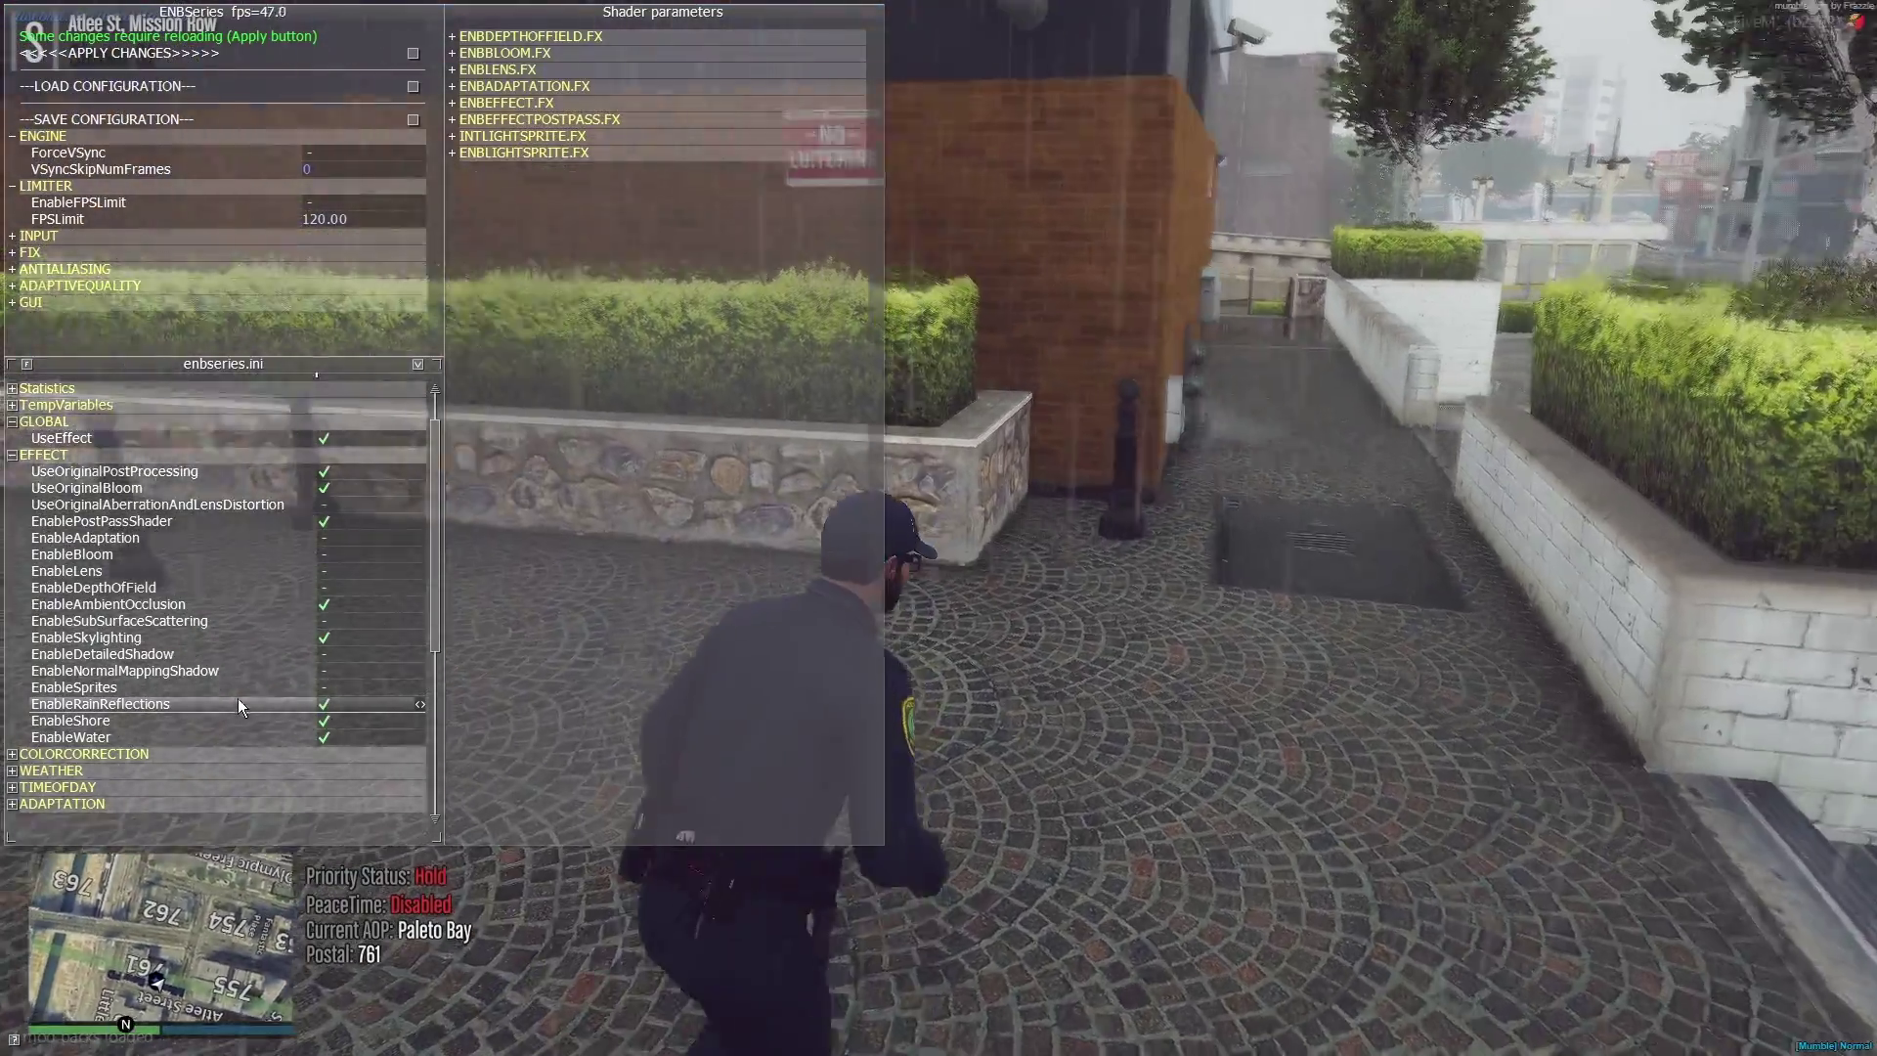
pyautogui.press('w')
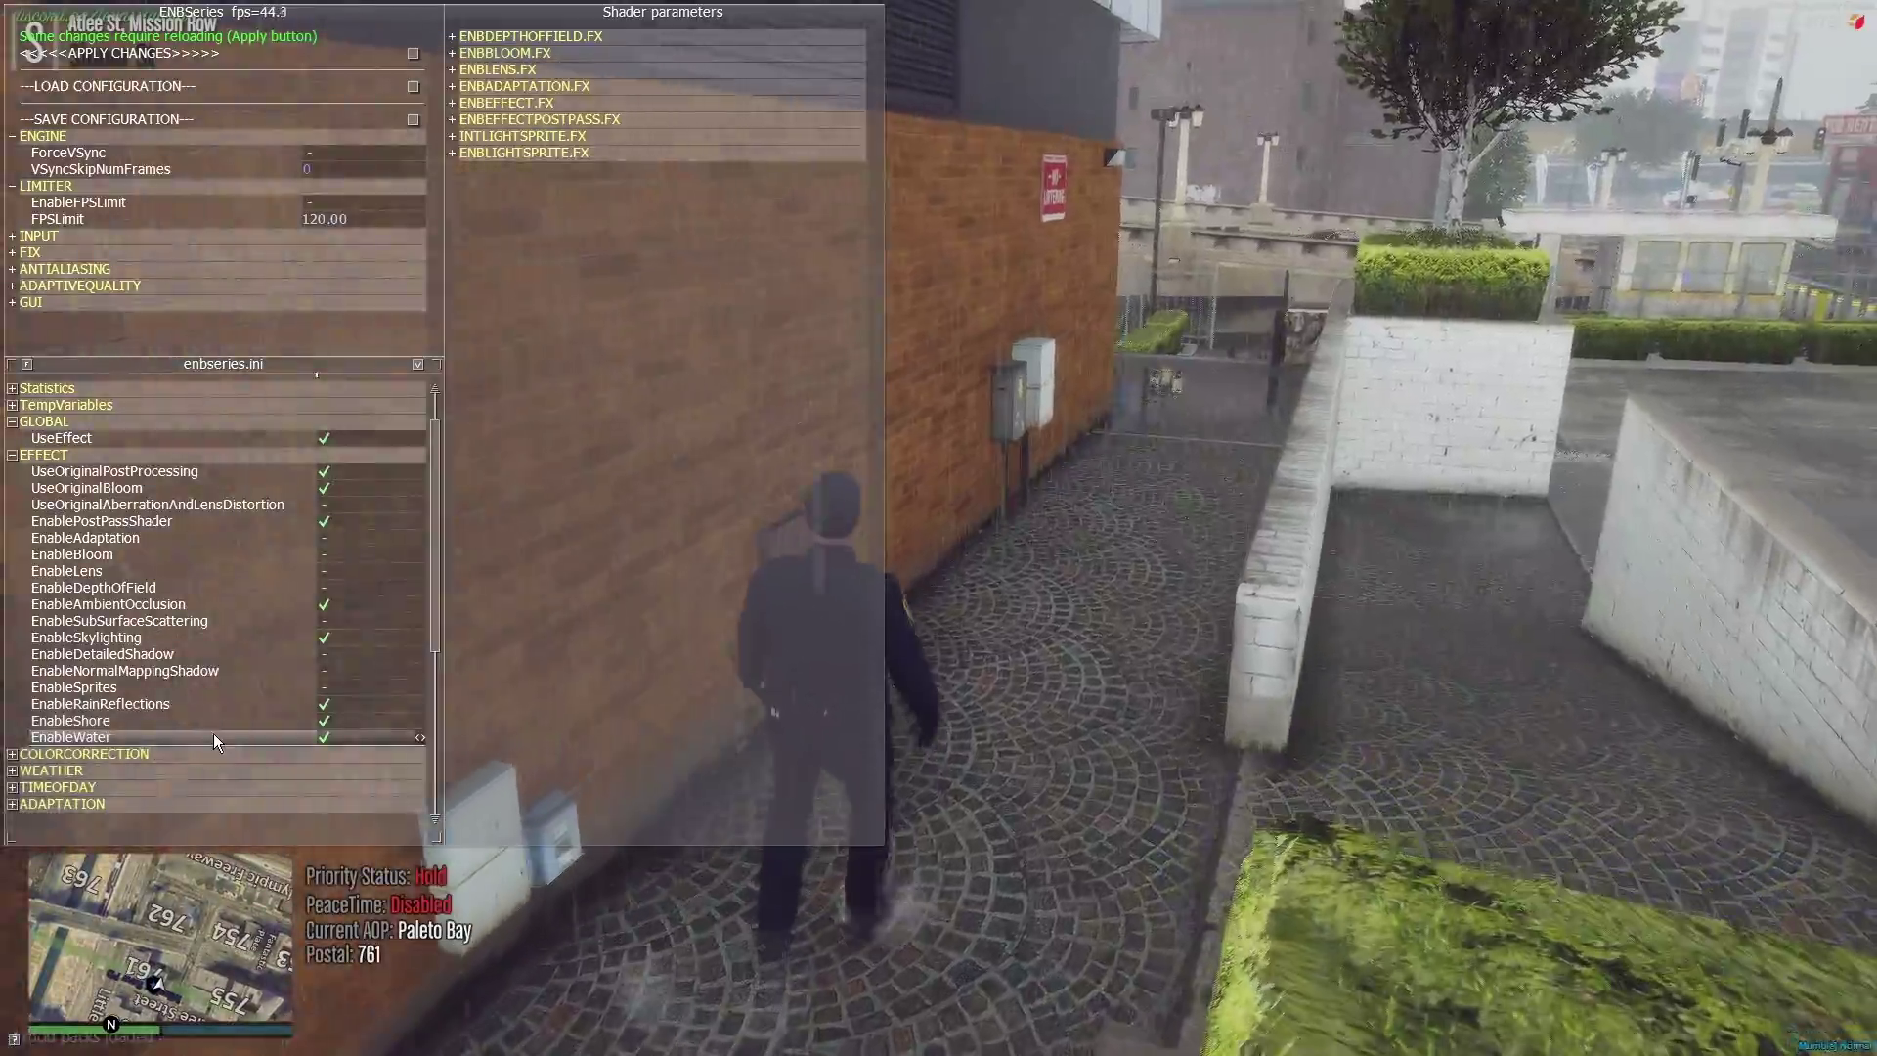
pyautogui.press('w')
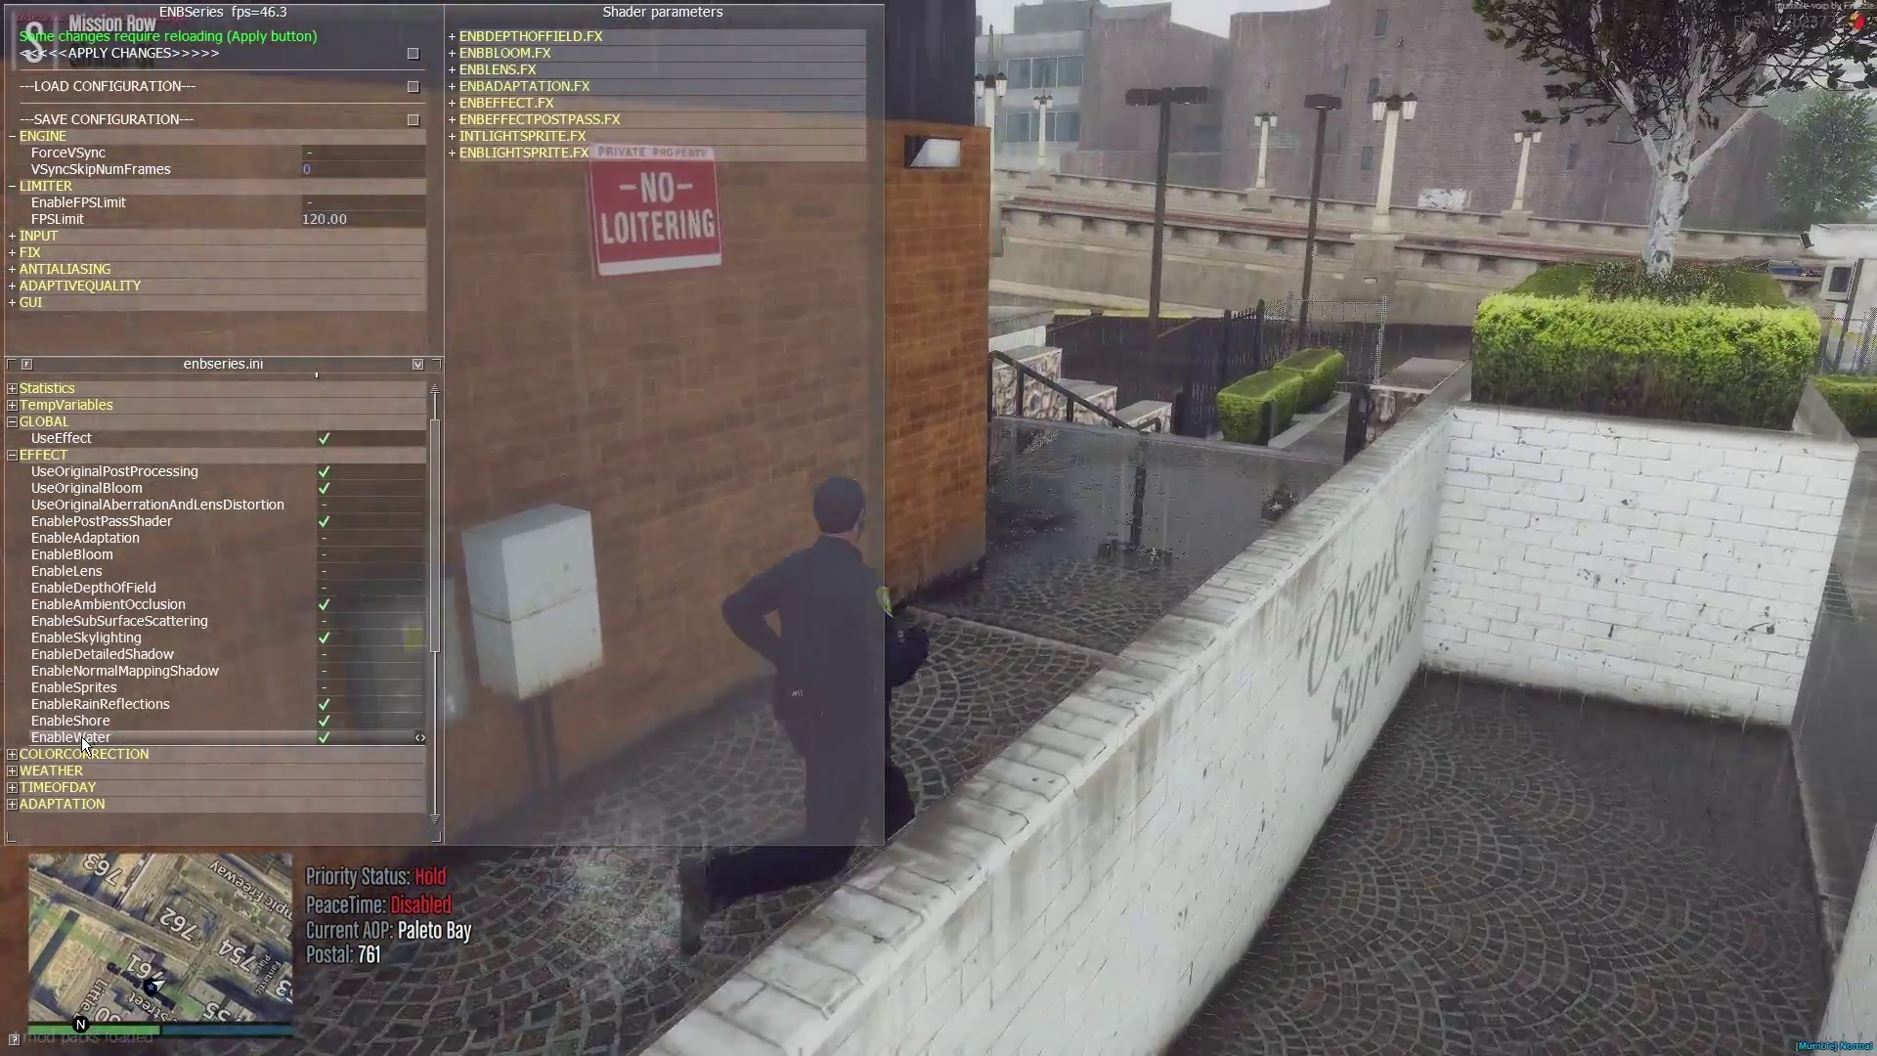
pyautogui.press('w')
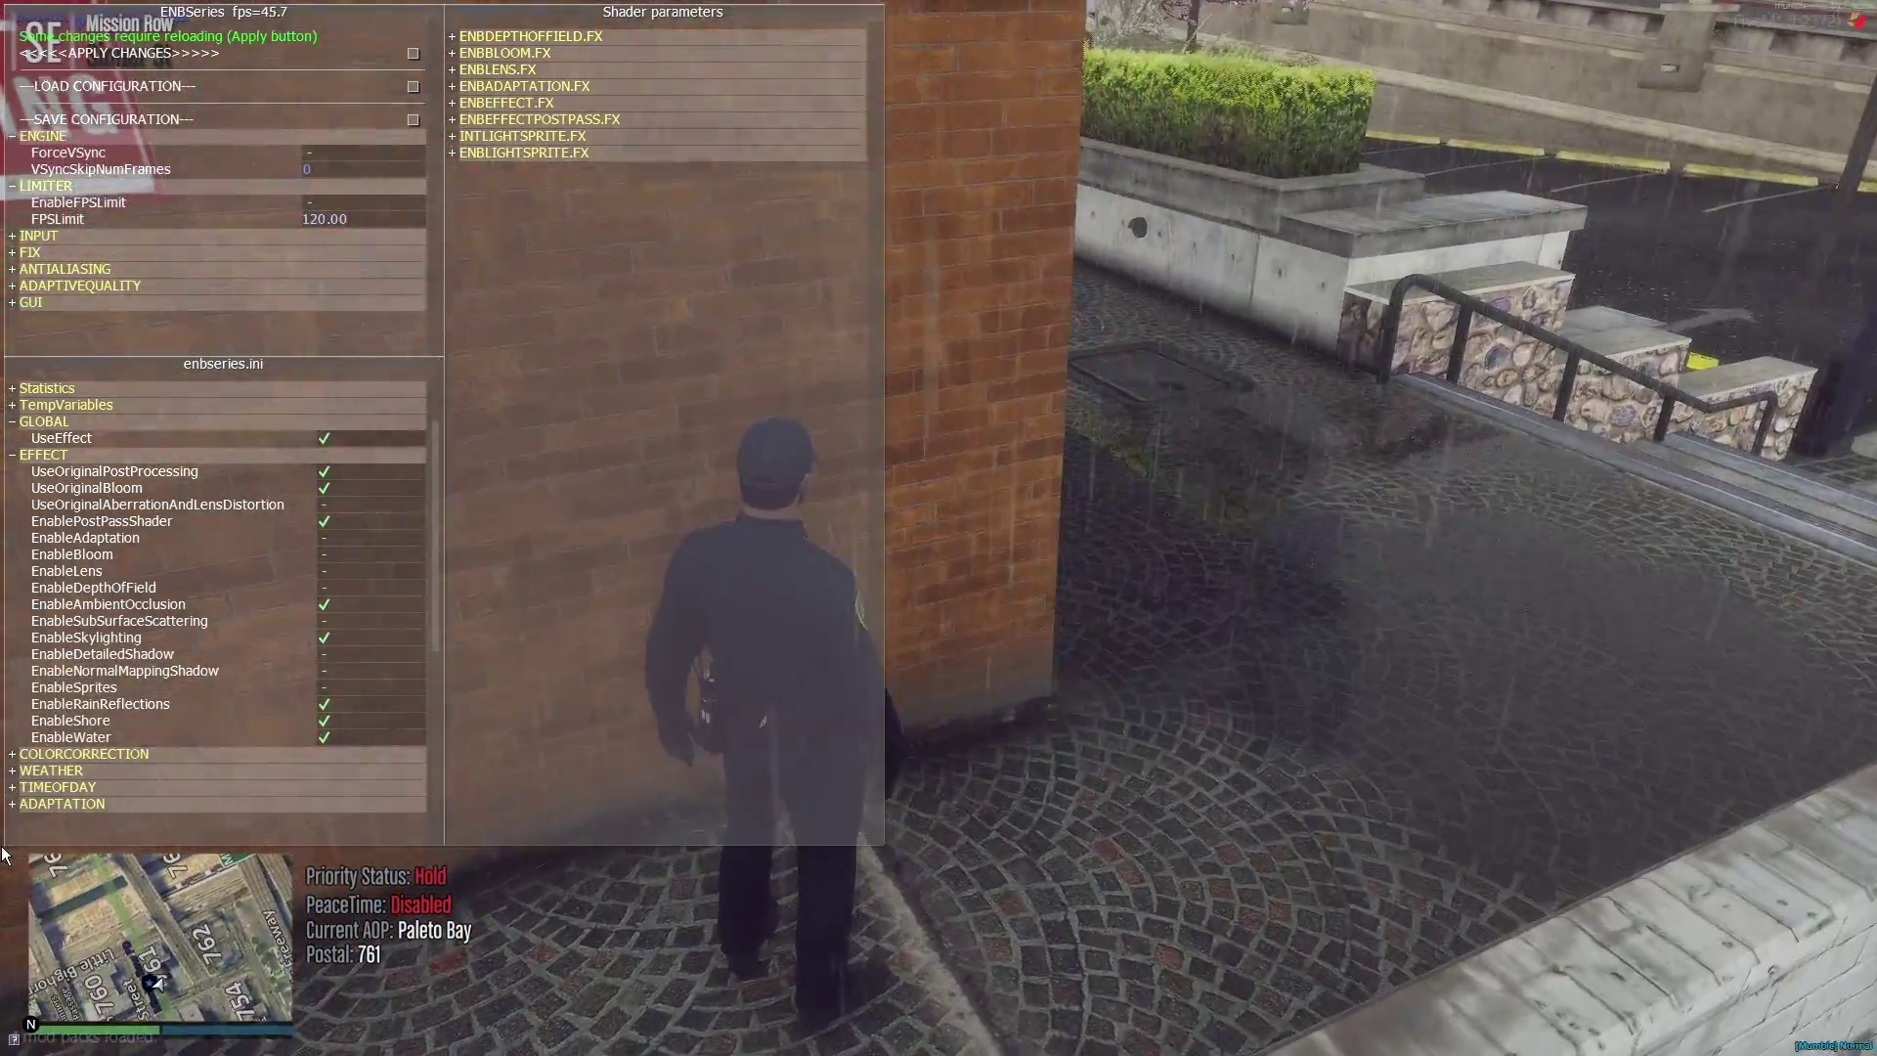
pyautogui.press('w')
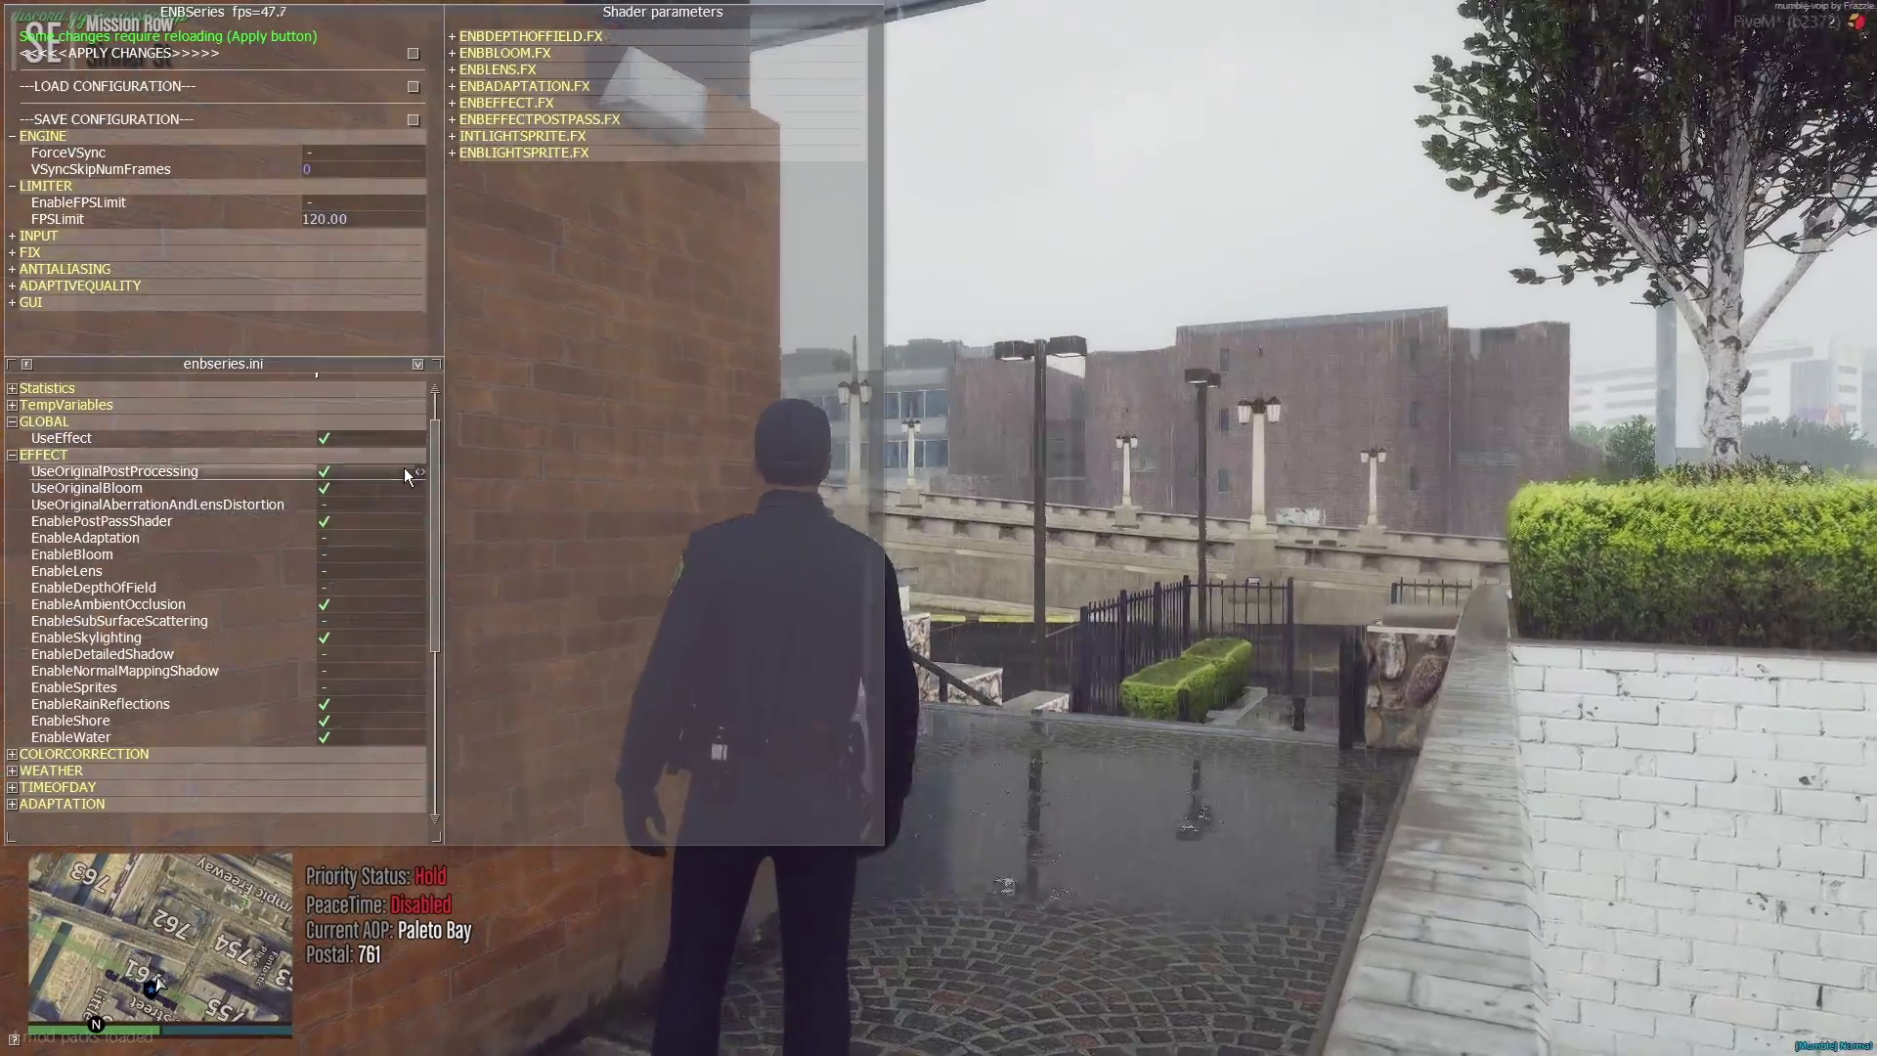
pyautogui.press('w')
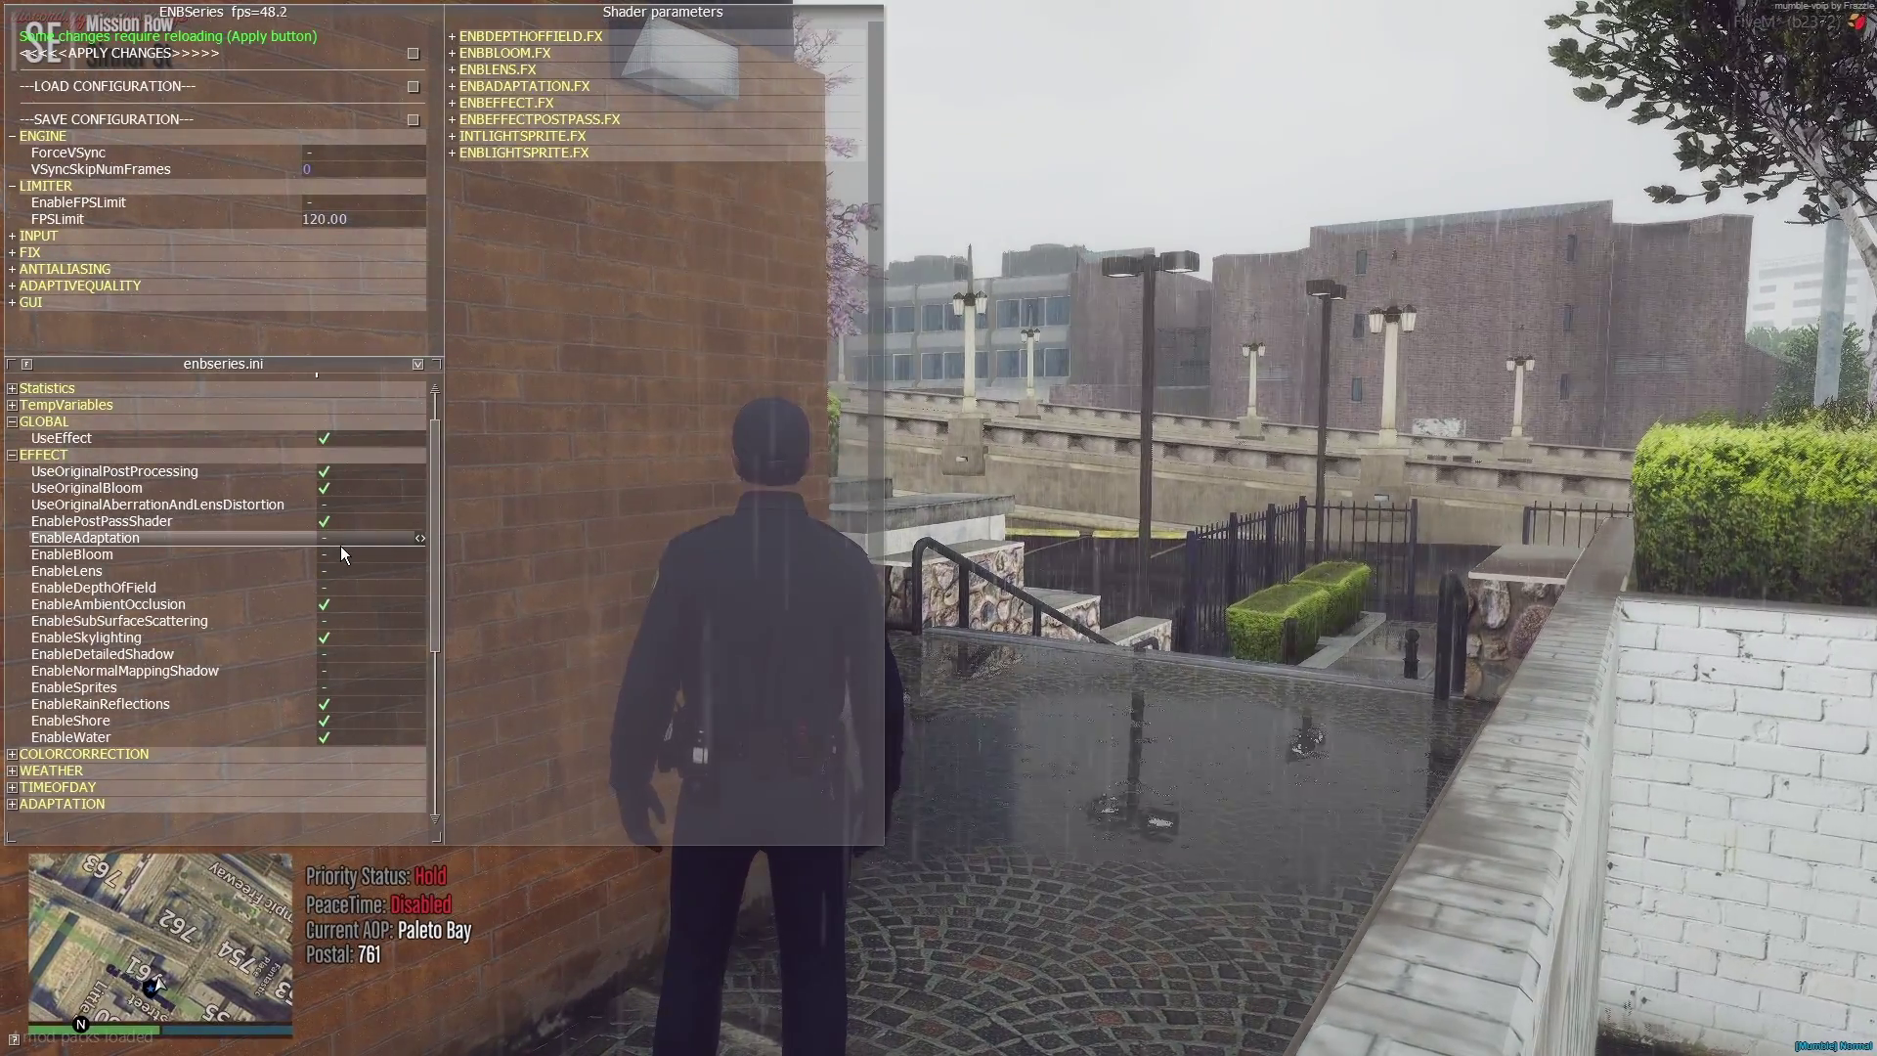
pyautogui.press('w')
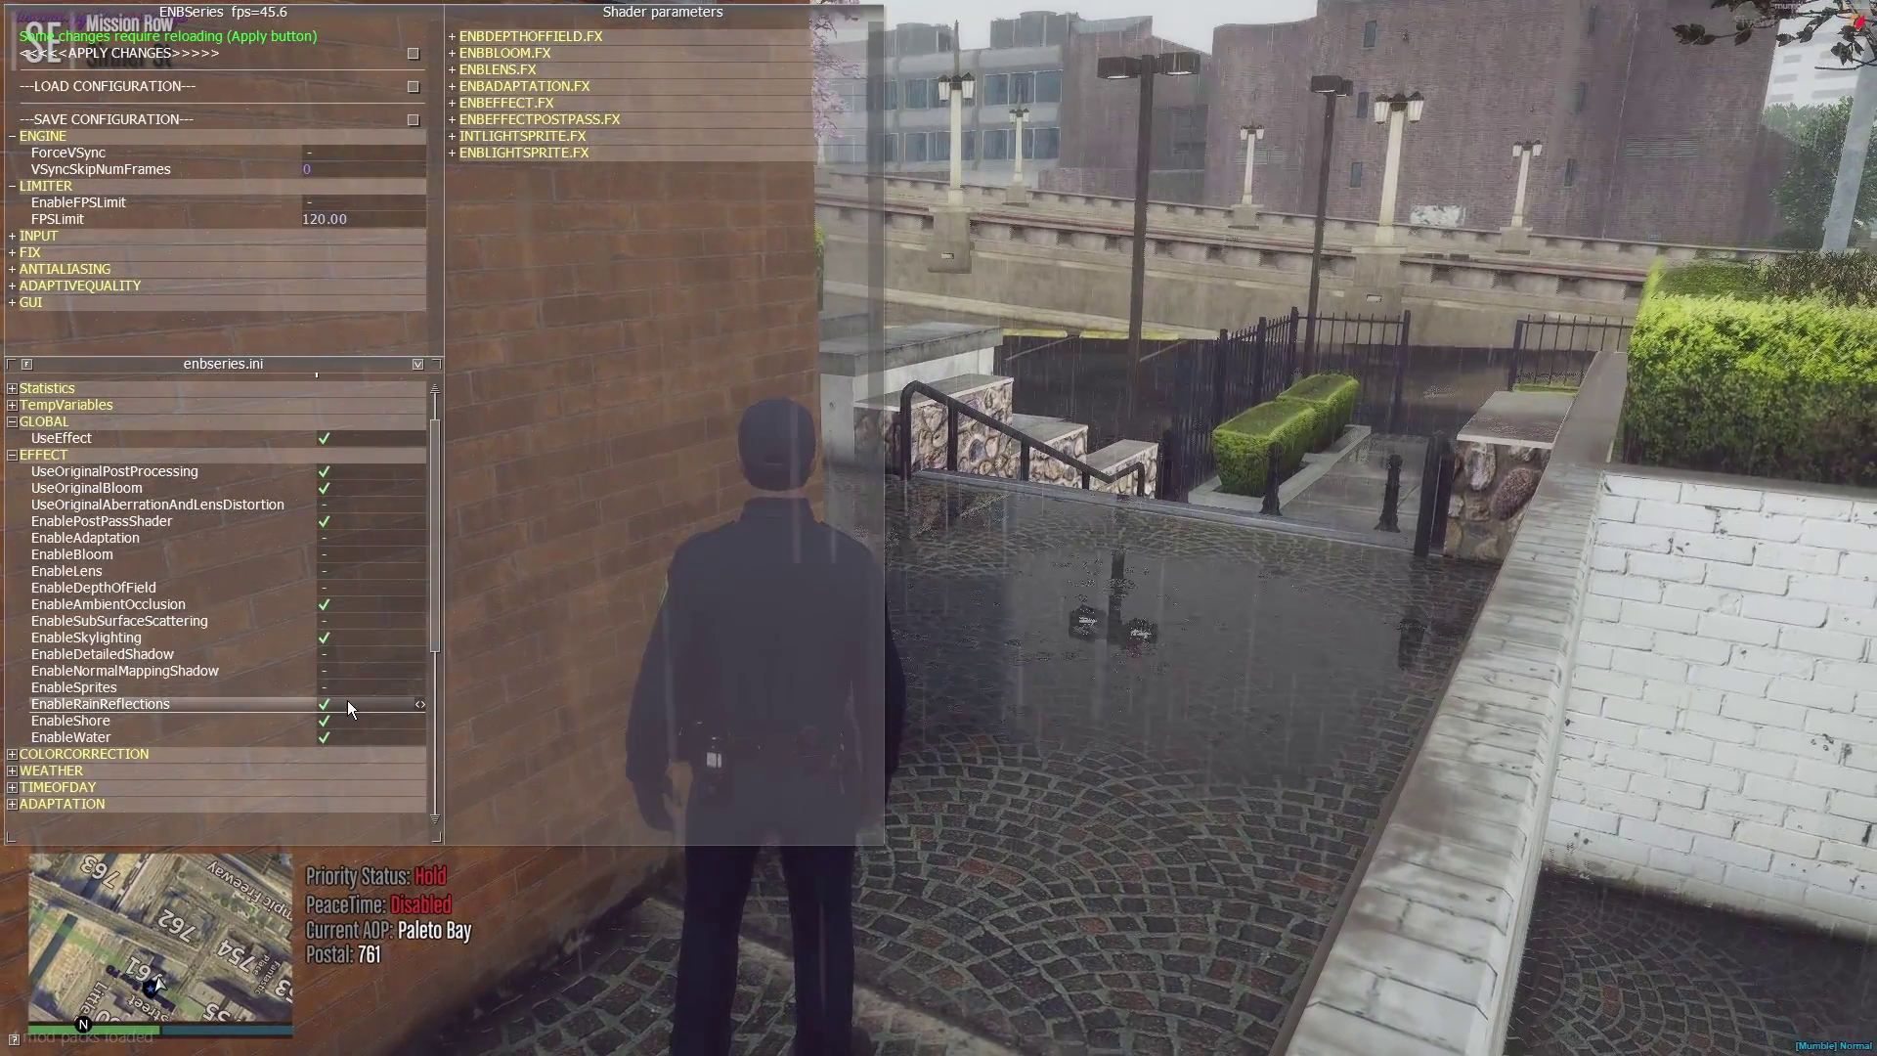
pyautogui.click(348, 700)
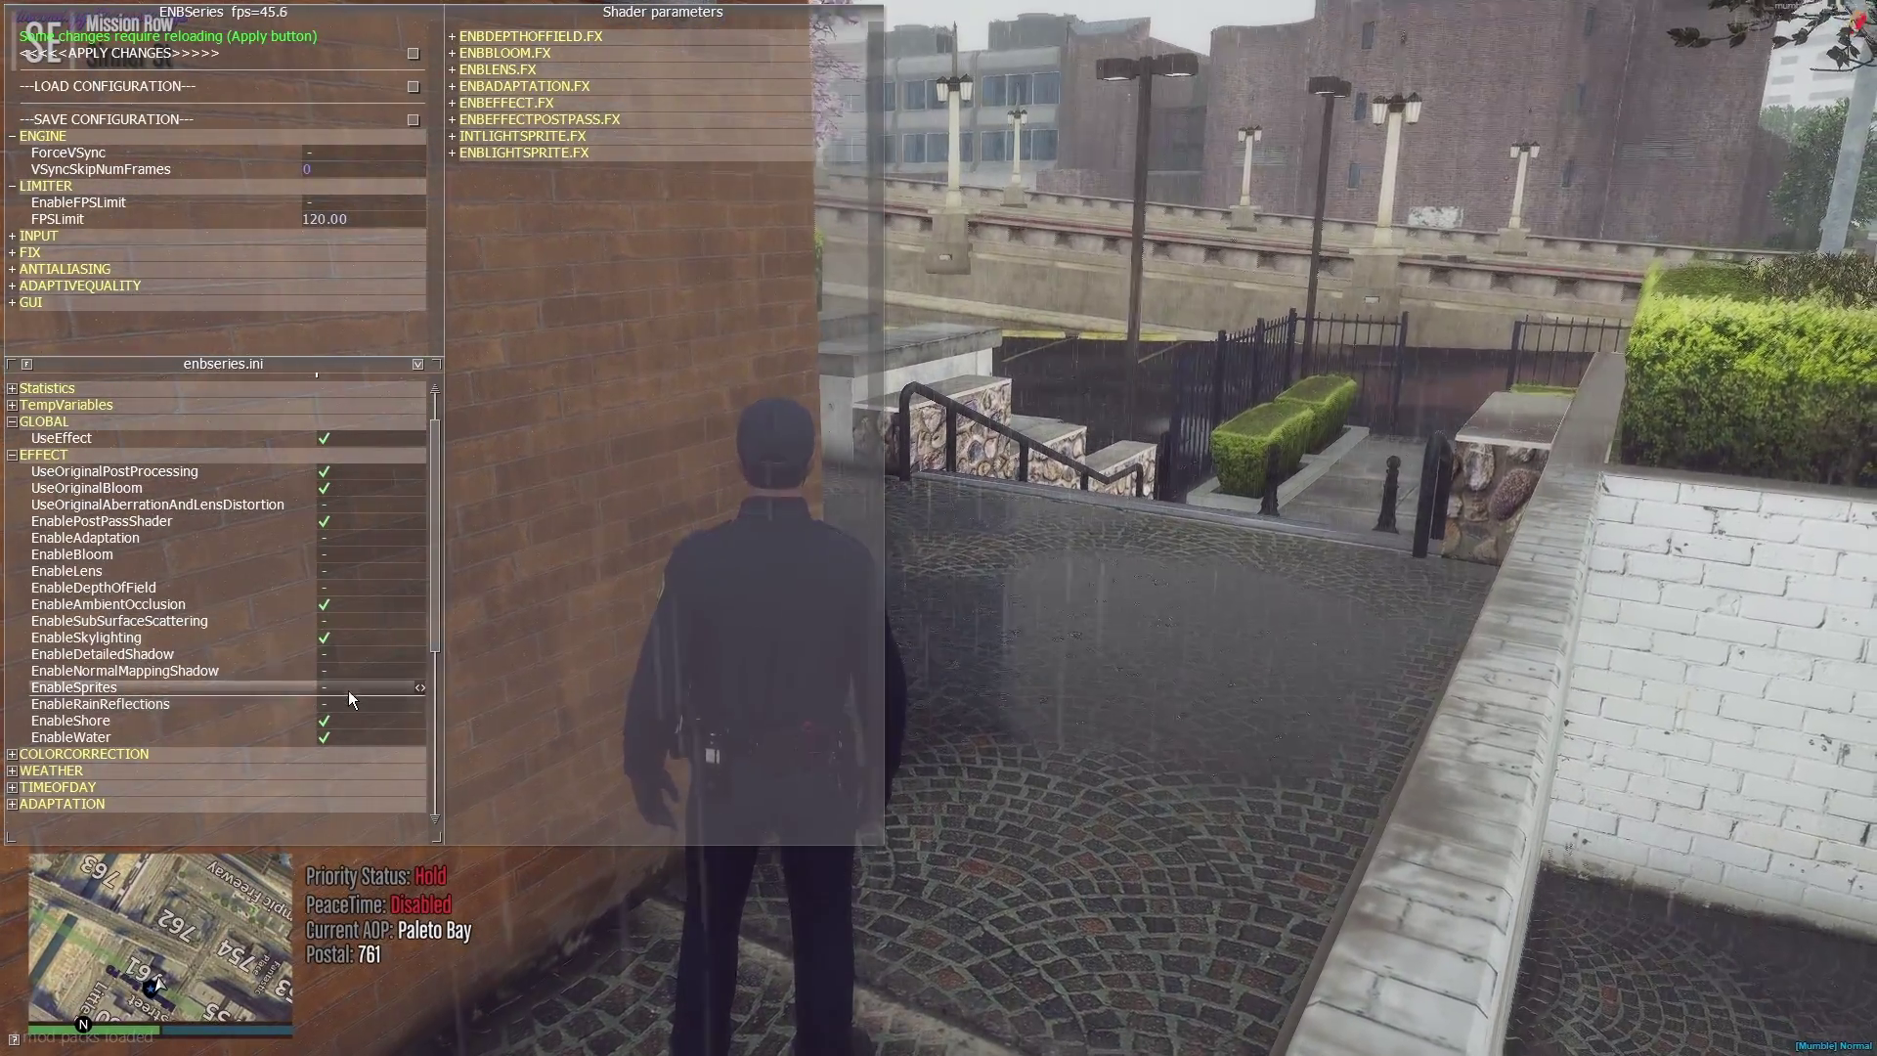
# Step: Turn off EnableShore and EnableWater while walking toward the plaza stairs
pyautogui.press('w')
pyautogui.press('w')
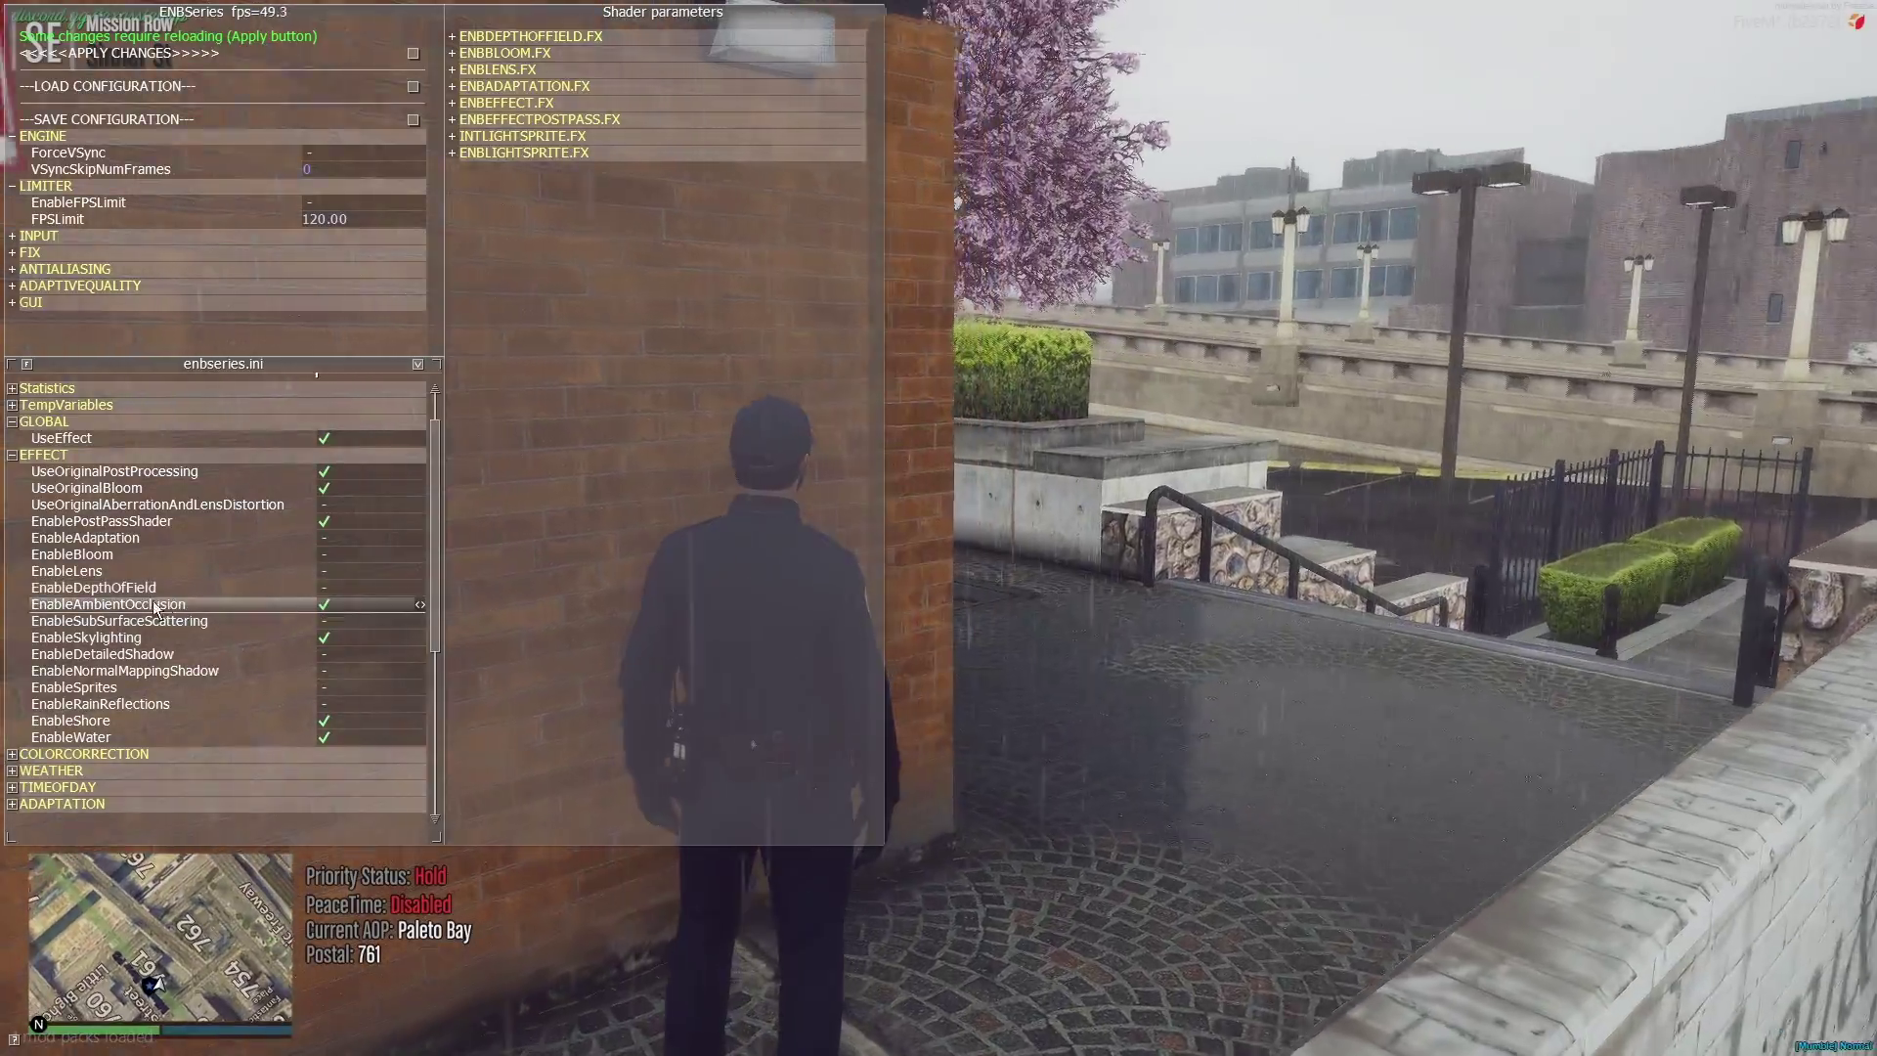
pyautogui.press('w')
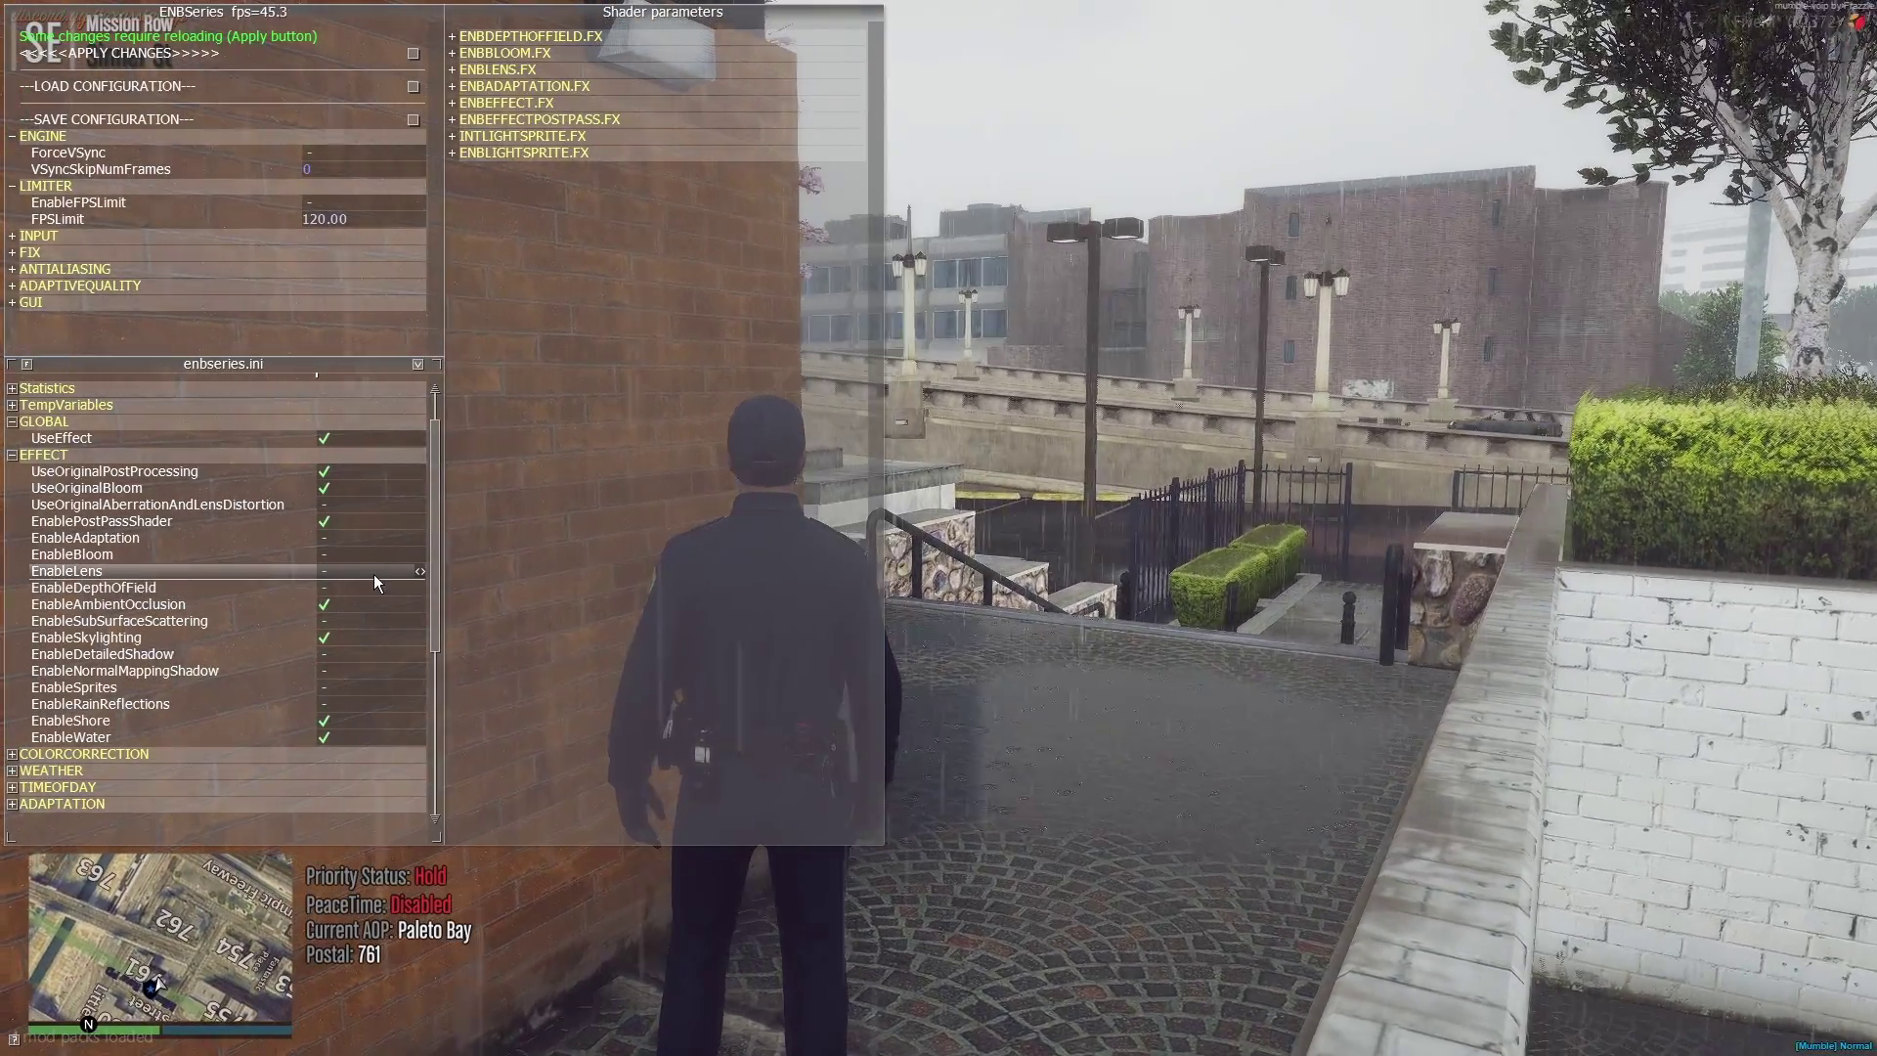
pyautogui.press('w')
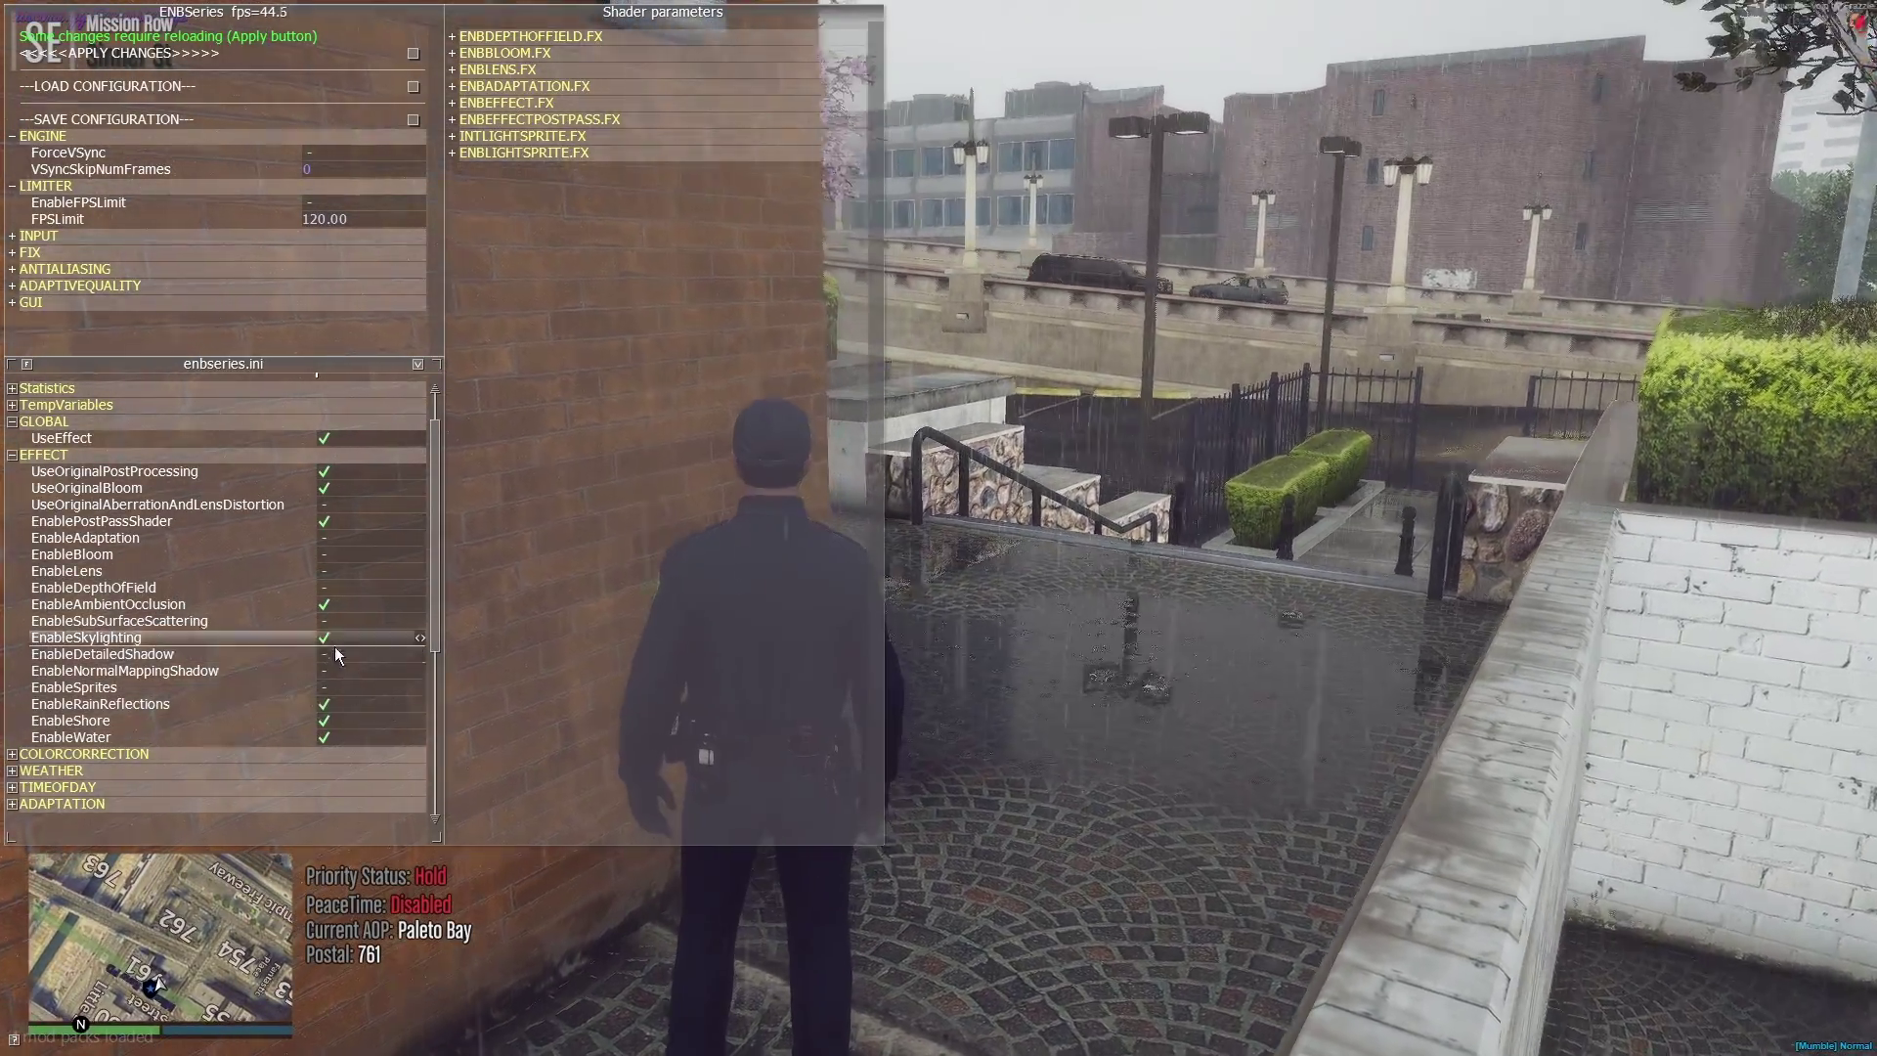
pyautogui.press('w')
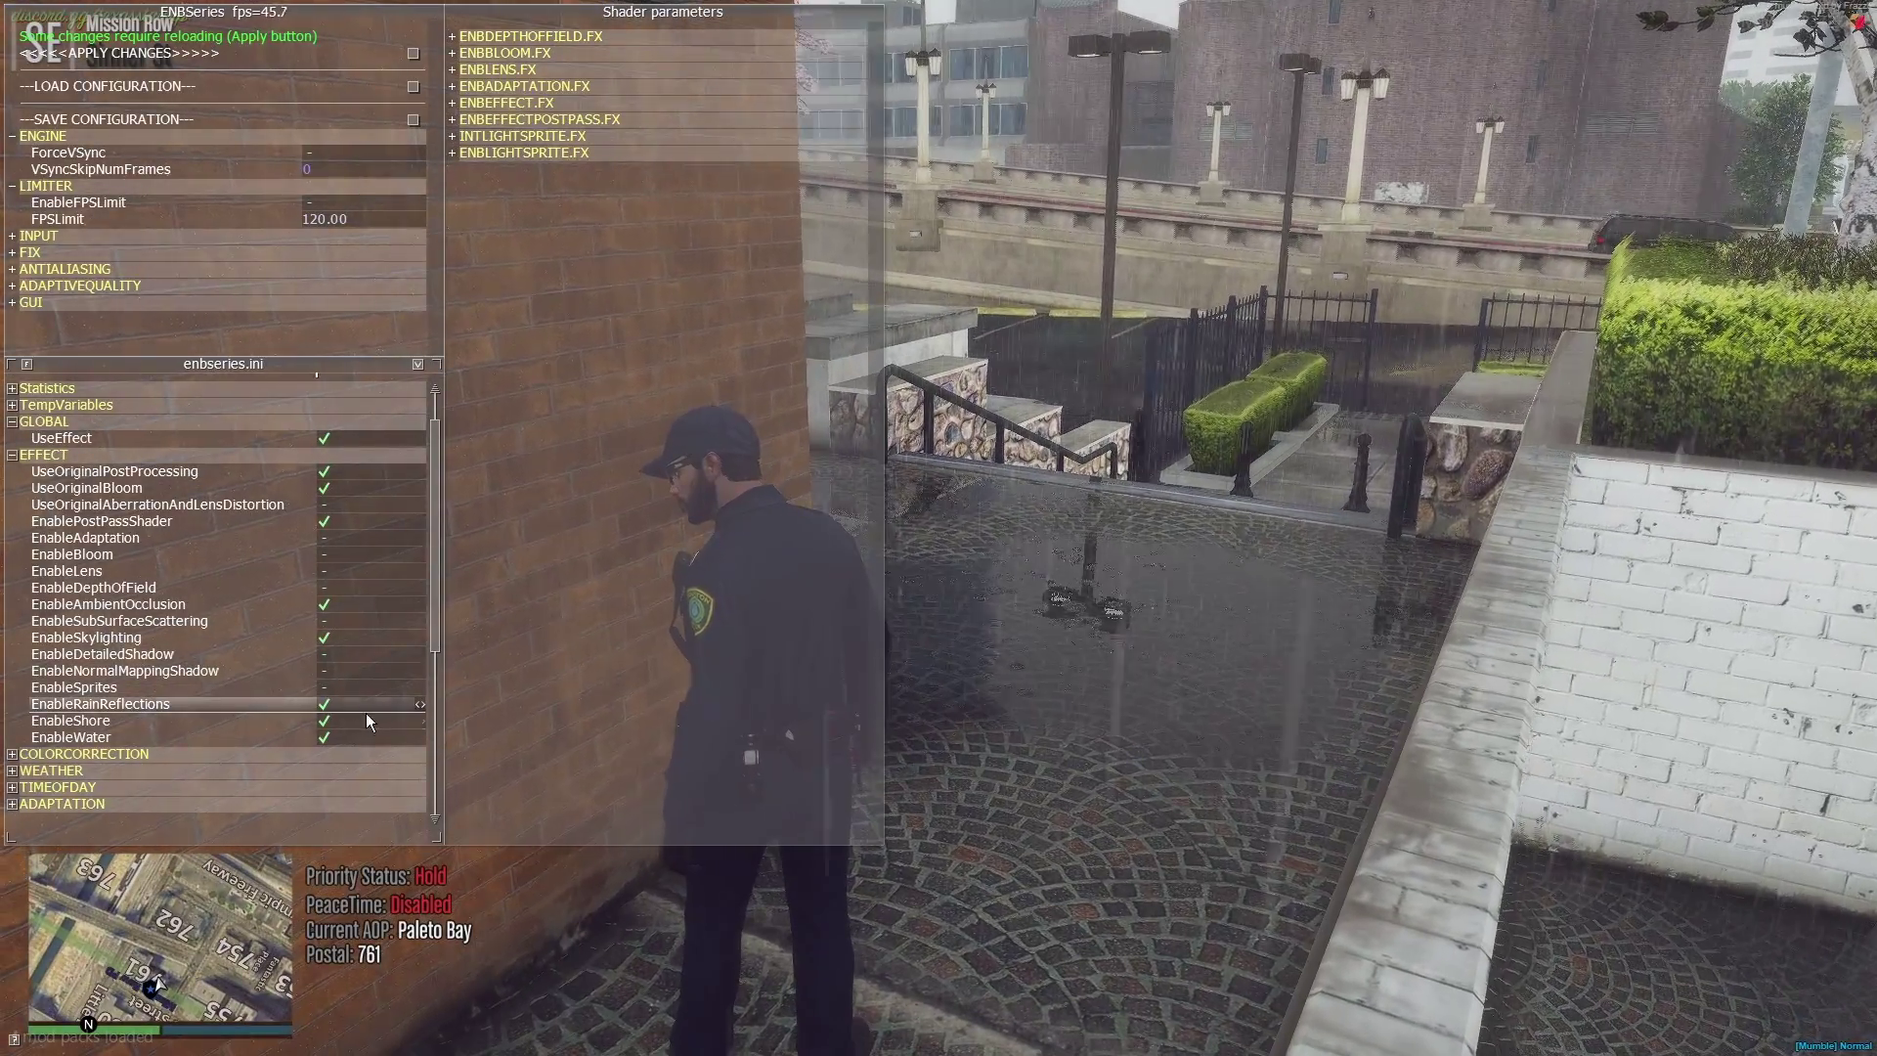
pyautogui.click(364, 719)
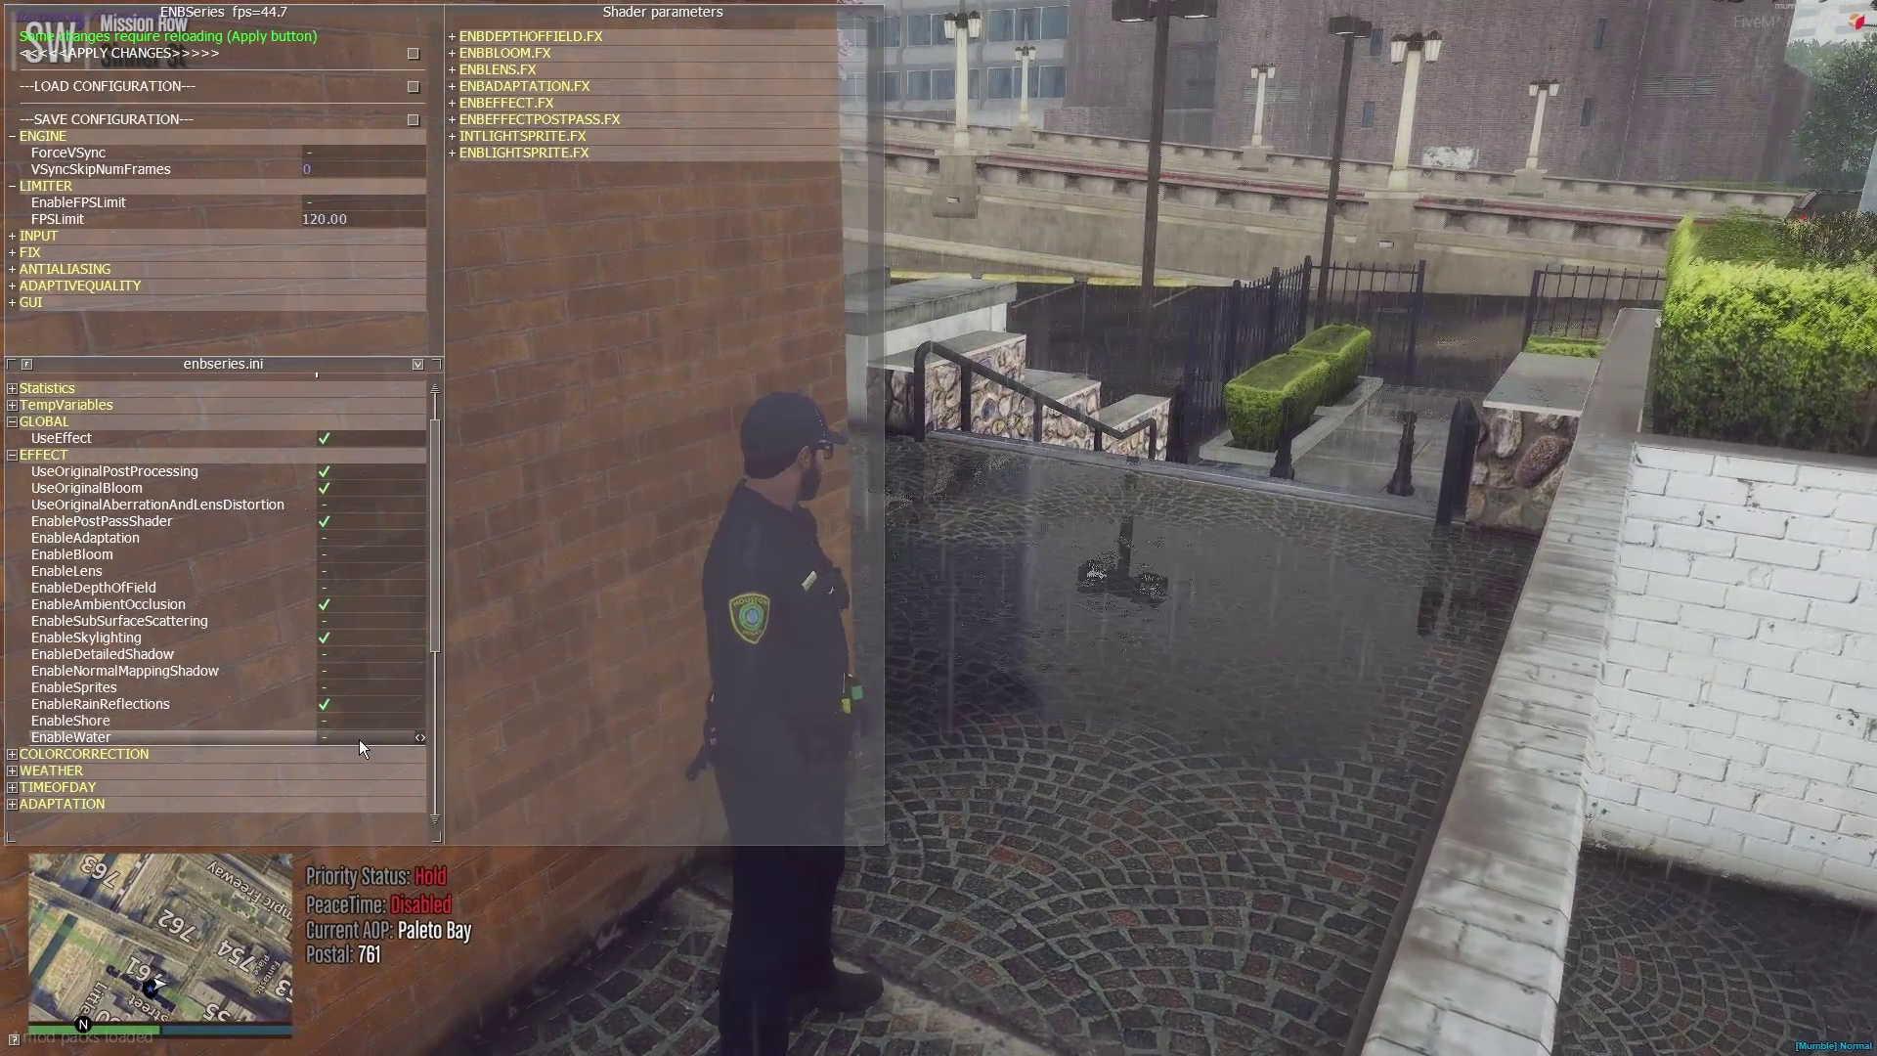
pyautogui.click(360, 739)
pyautogui.moveTo(439, 636); pyautogui.dragTo(437, 645)
pyautogui.press('w')
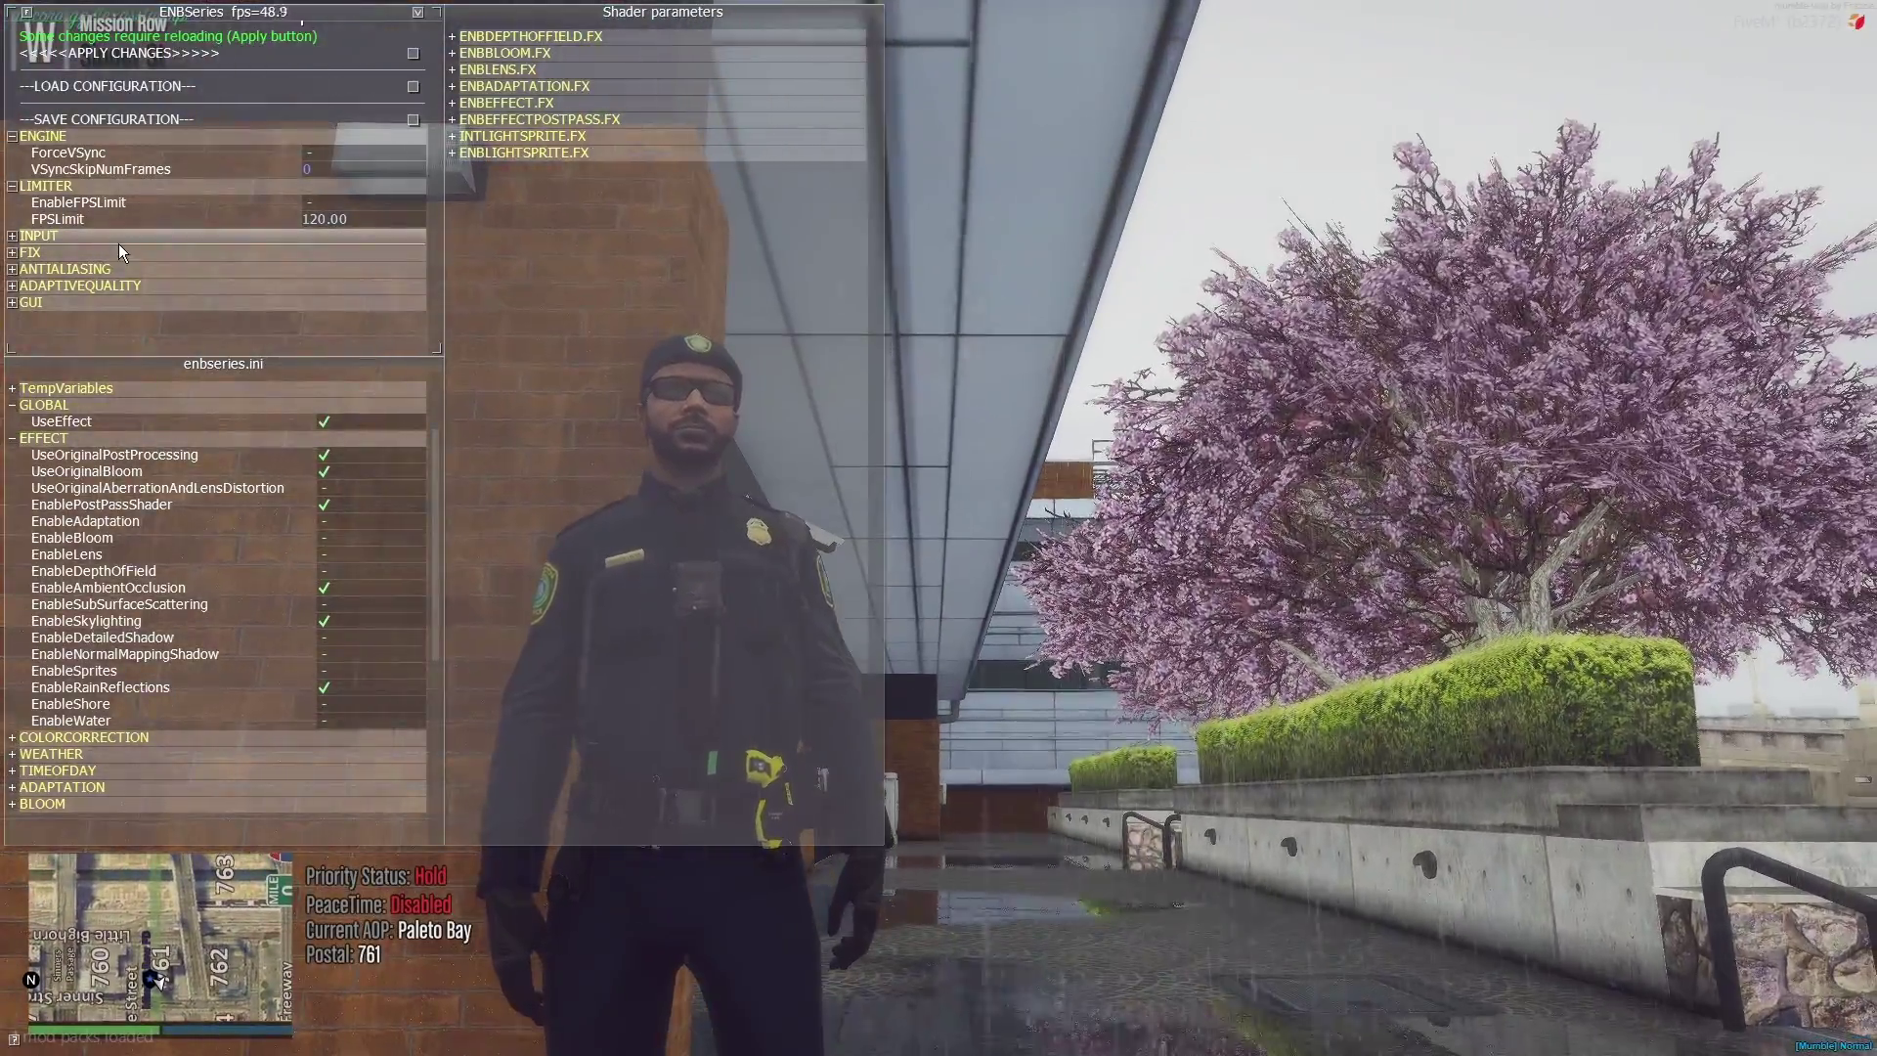
# Step: Expand the INPUT category and check KeyCombination, leaving it at (16) Shift
pyautogui.click(119, 244)
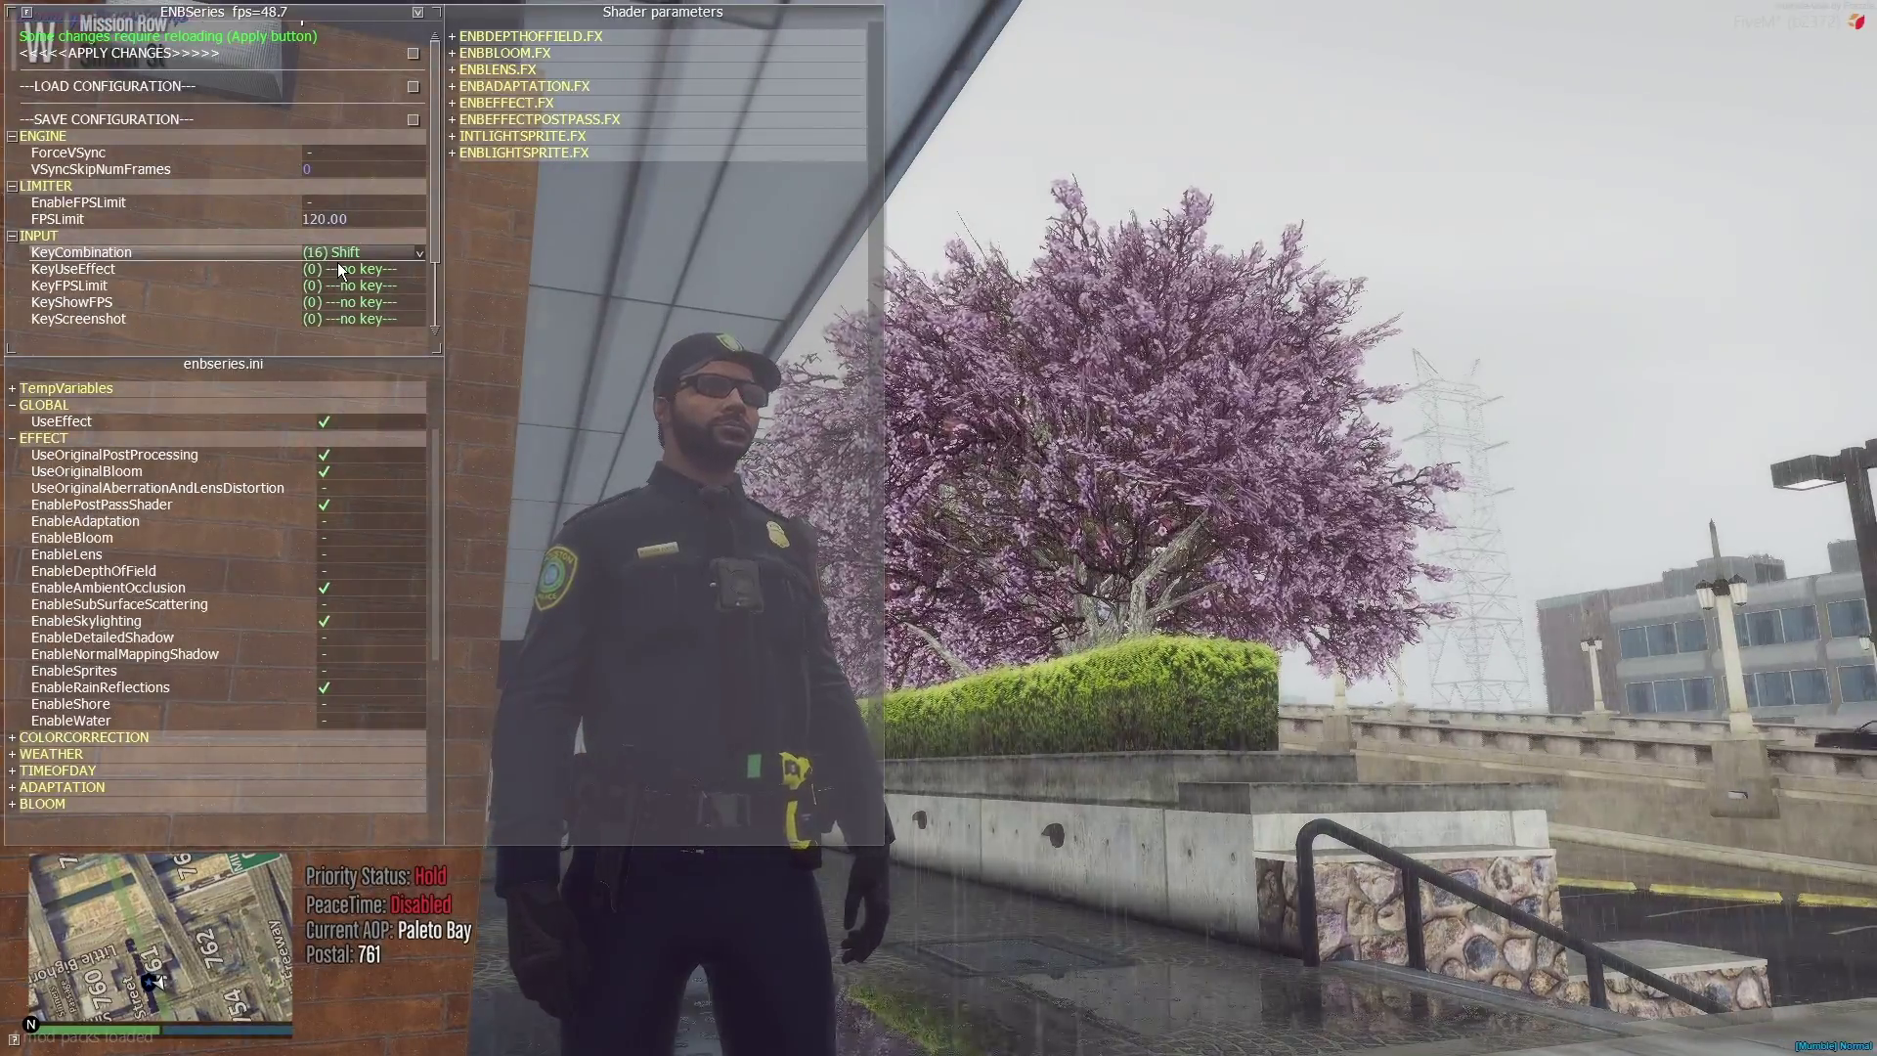
pyautogui.click(366, 253)
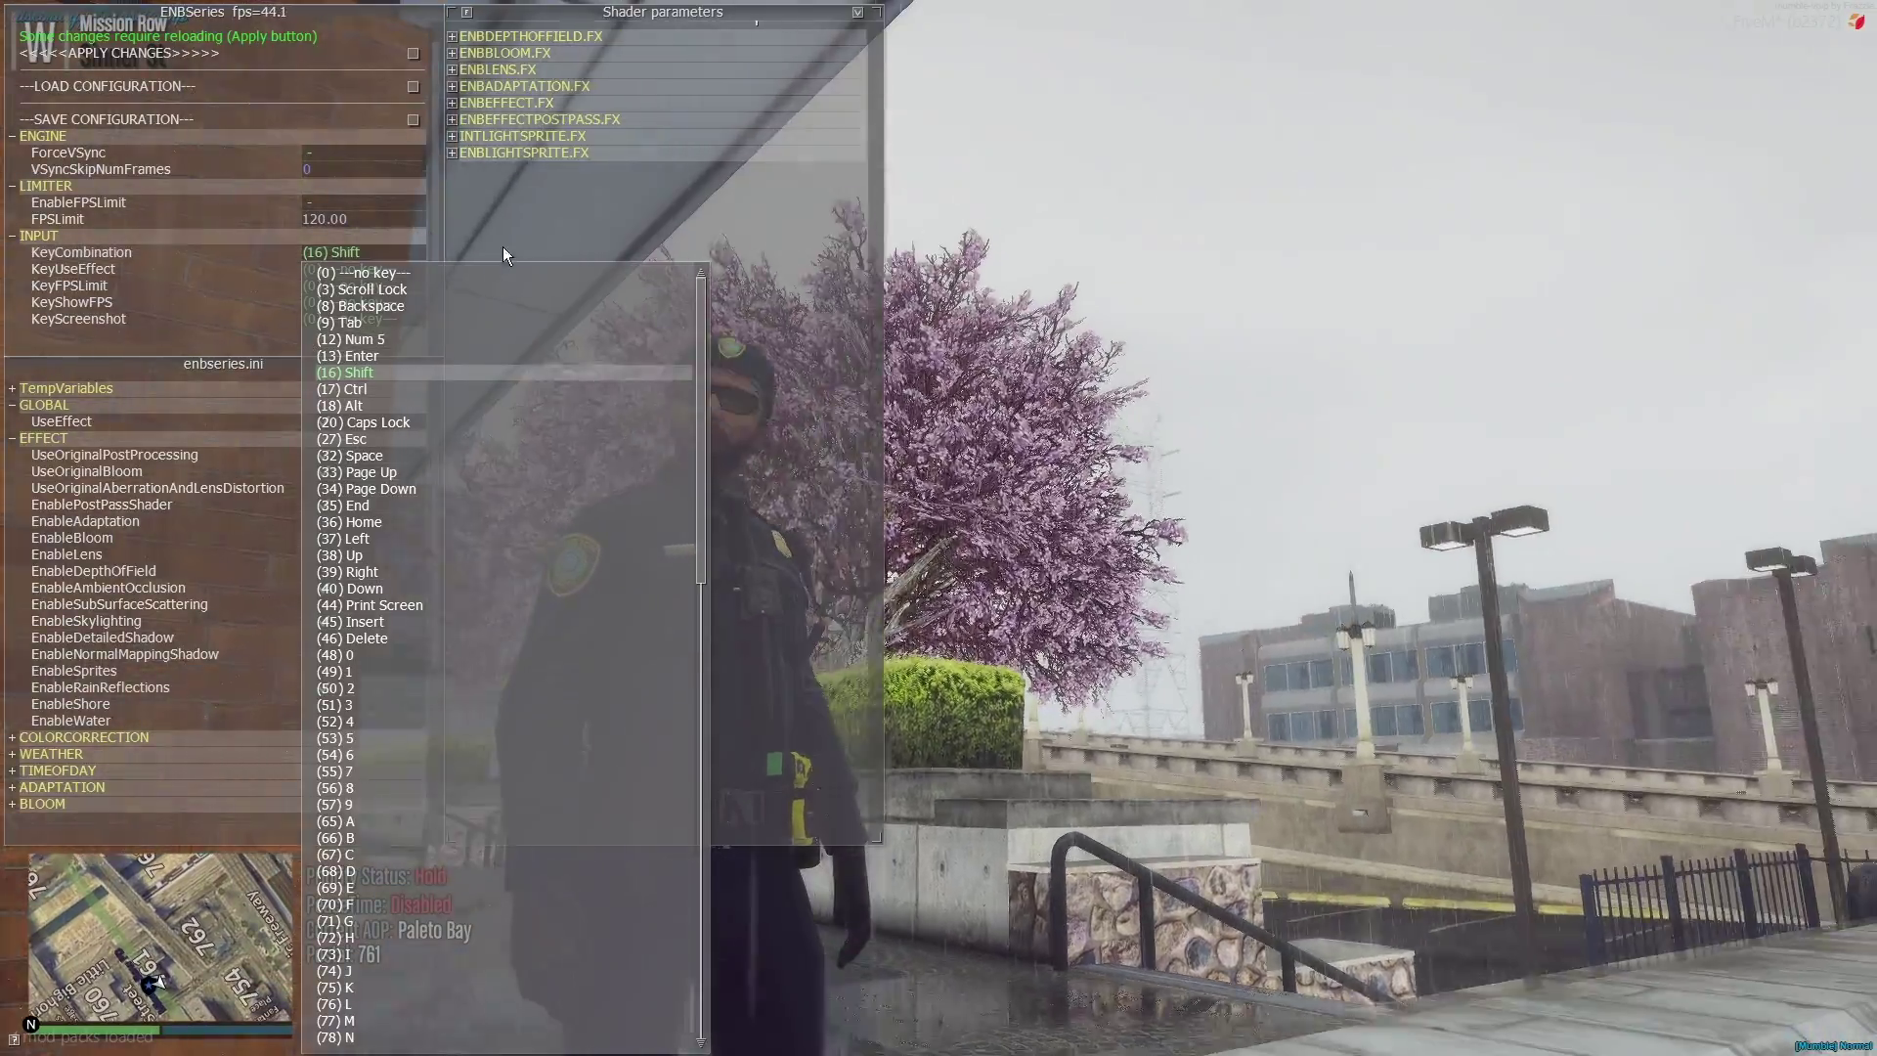
pyautogui.click(506, 239)
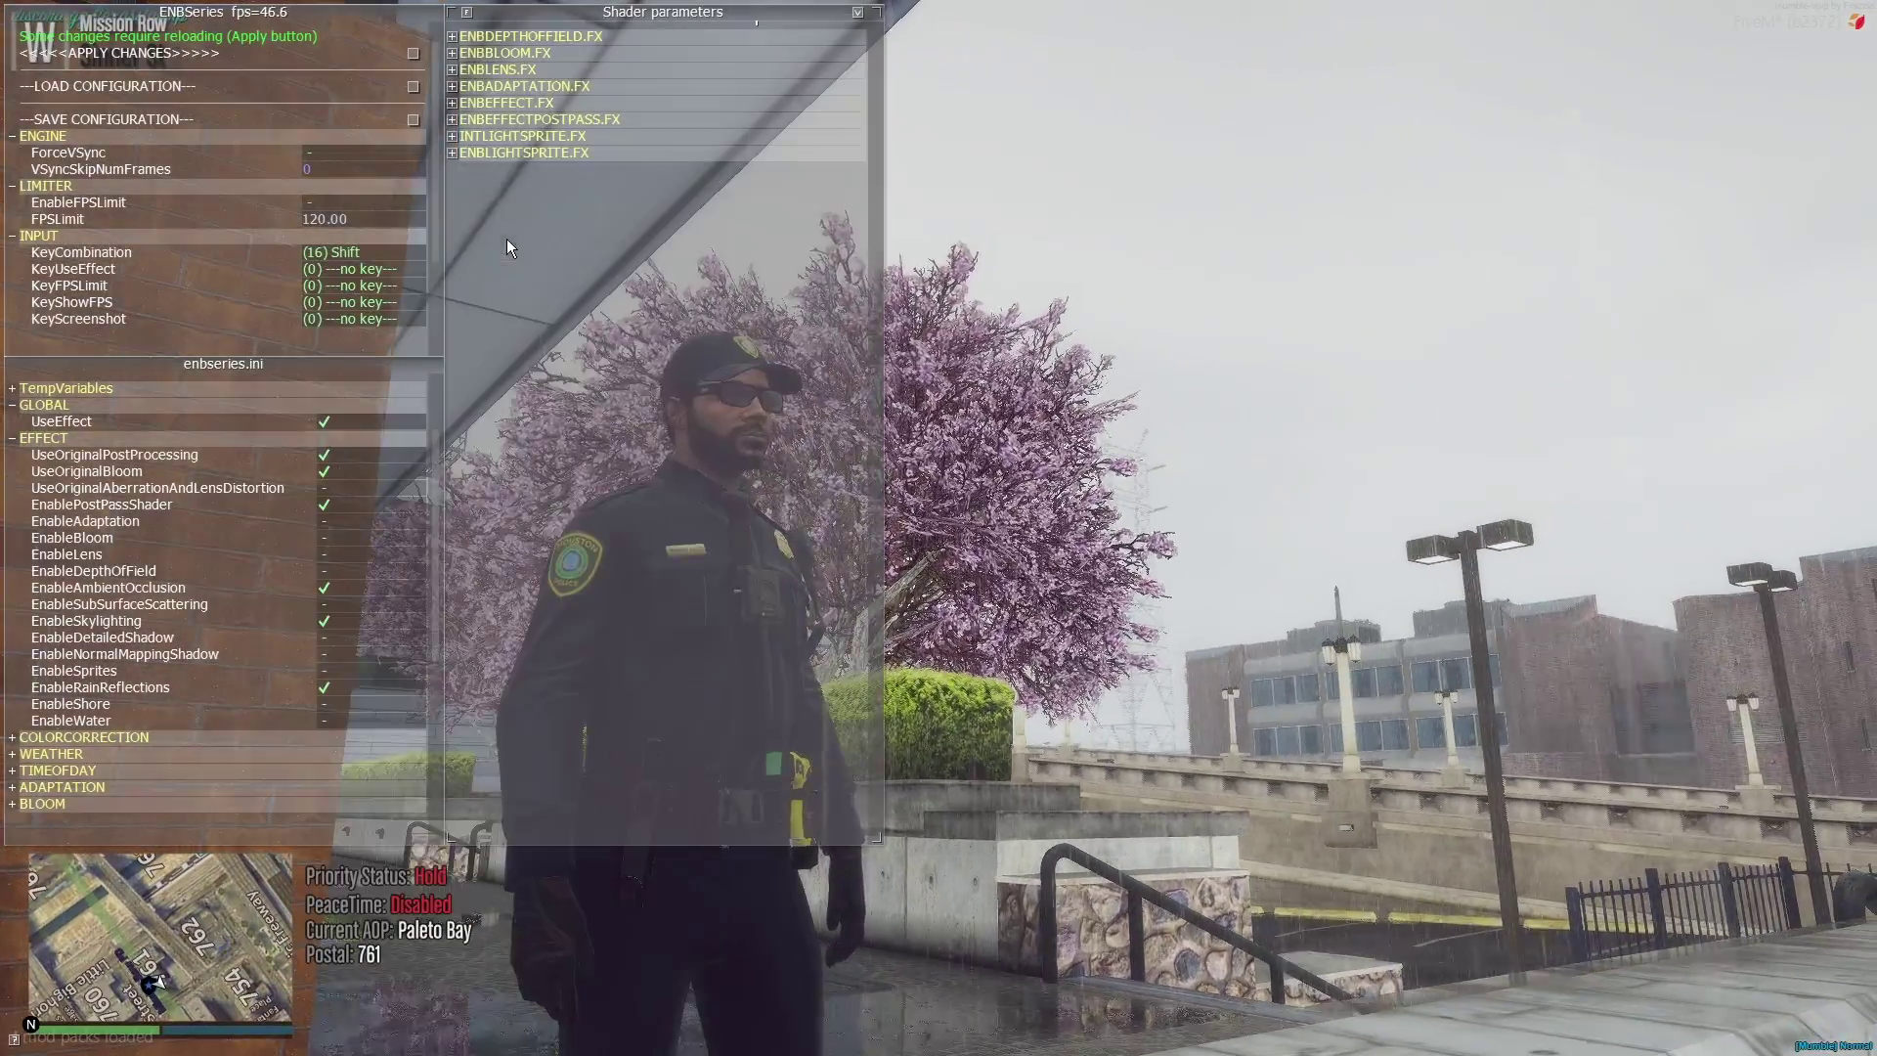
pyautogui.click(397, 252)
pyautogui.click(451, 252)
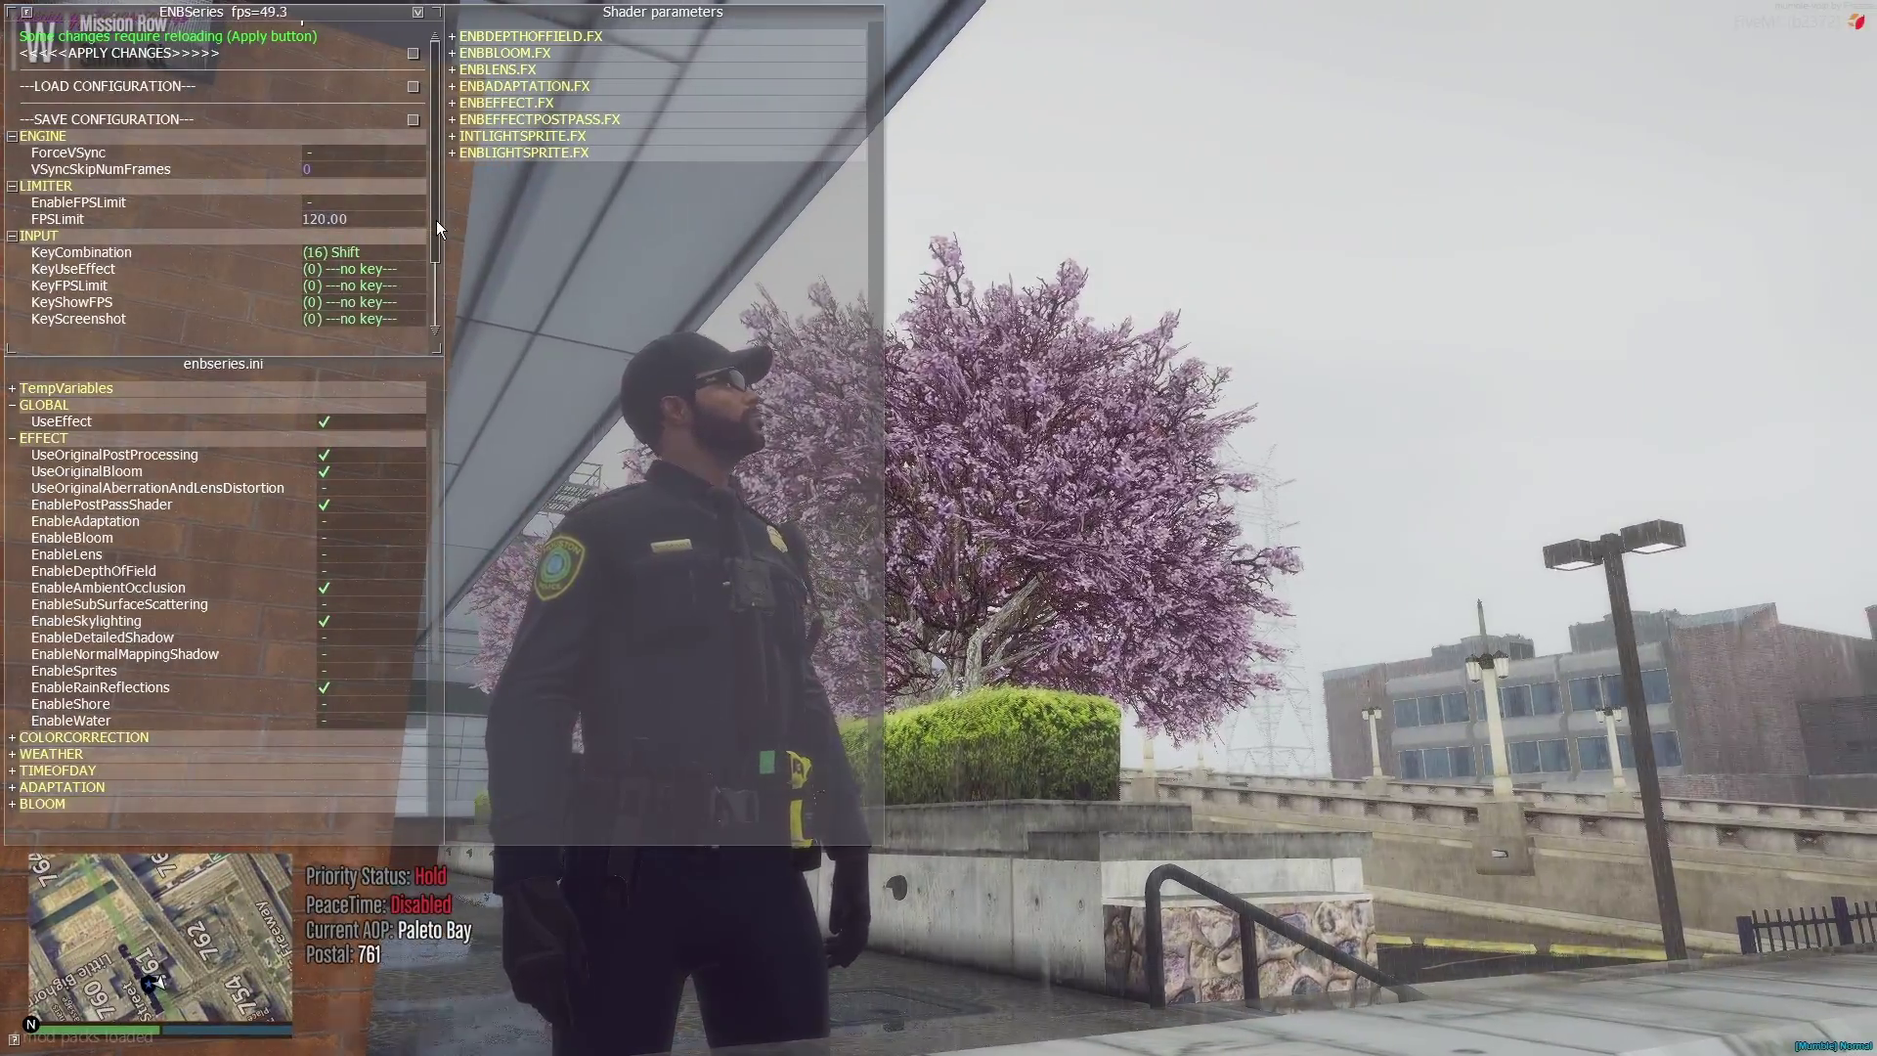
# Step: Scroll down to expand the VEHICLE settings group, then close the ENB menu
pyautogui.moveTo(436, 224)
pyautogui.mouseDown()
pyautogui.moveTo(445, 304)
pyautogui.moveTo(444, 224)
pyautogui.mouseUp()
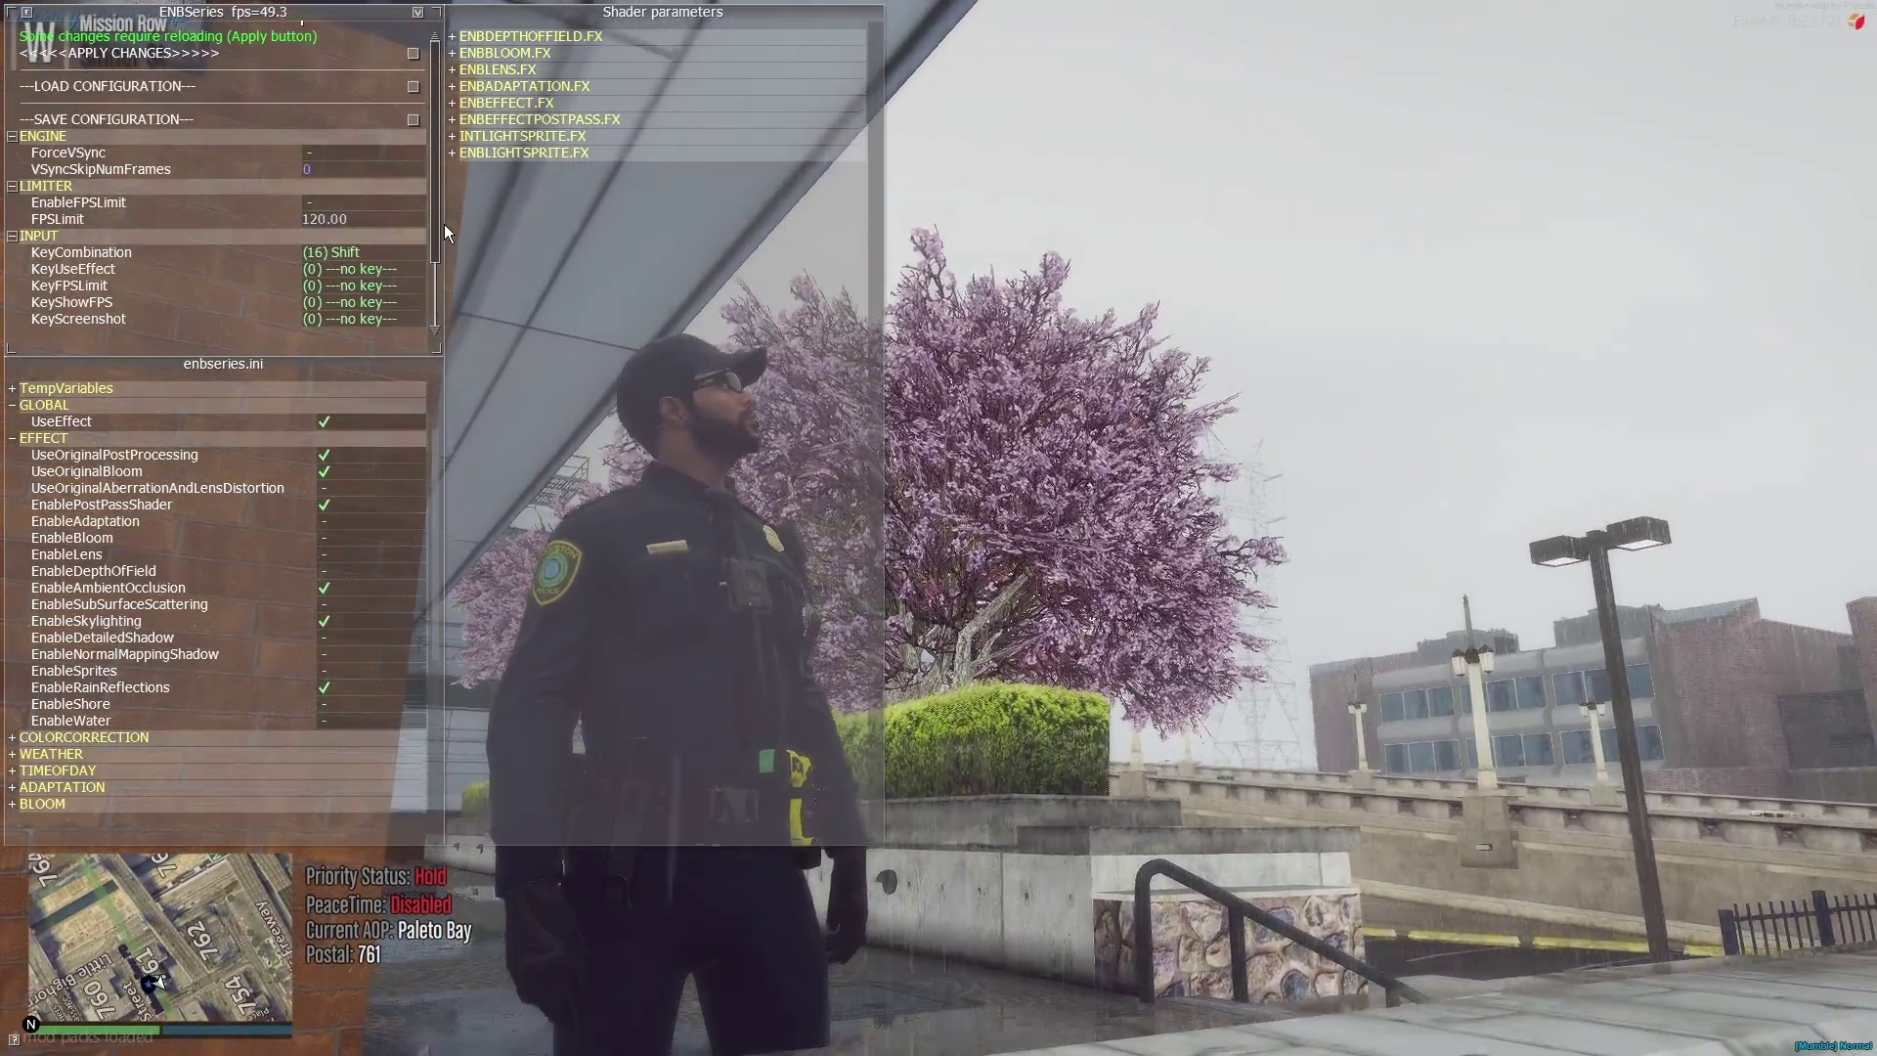
pyautogui.scroll(-2, 377, 389)
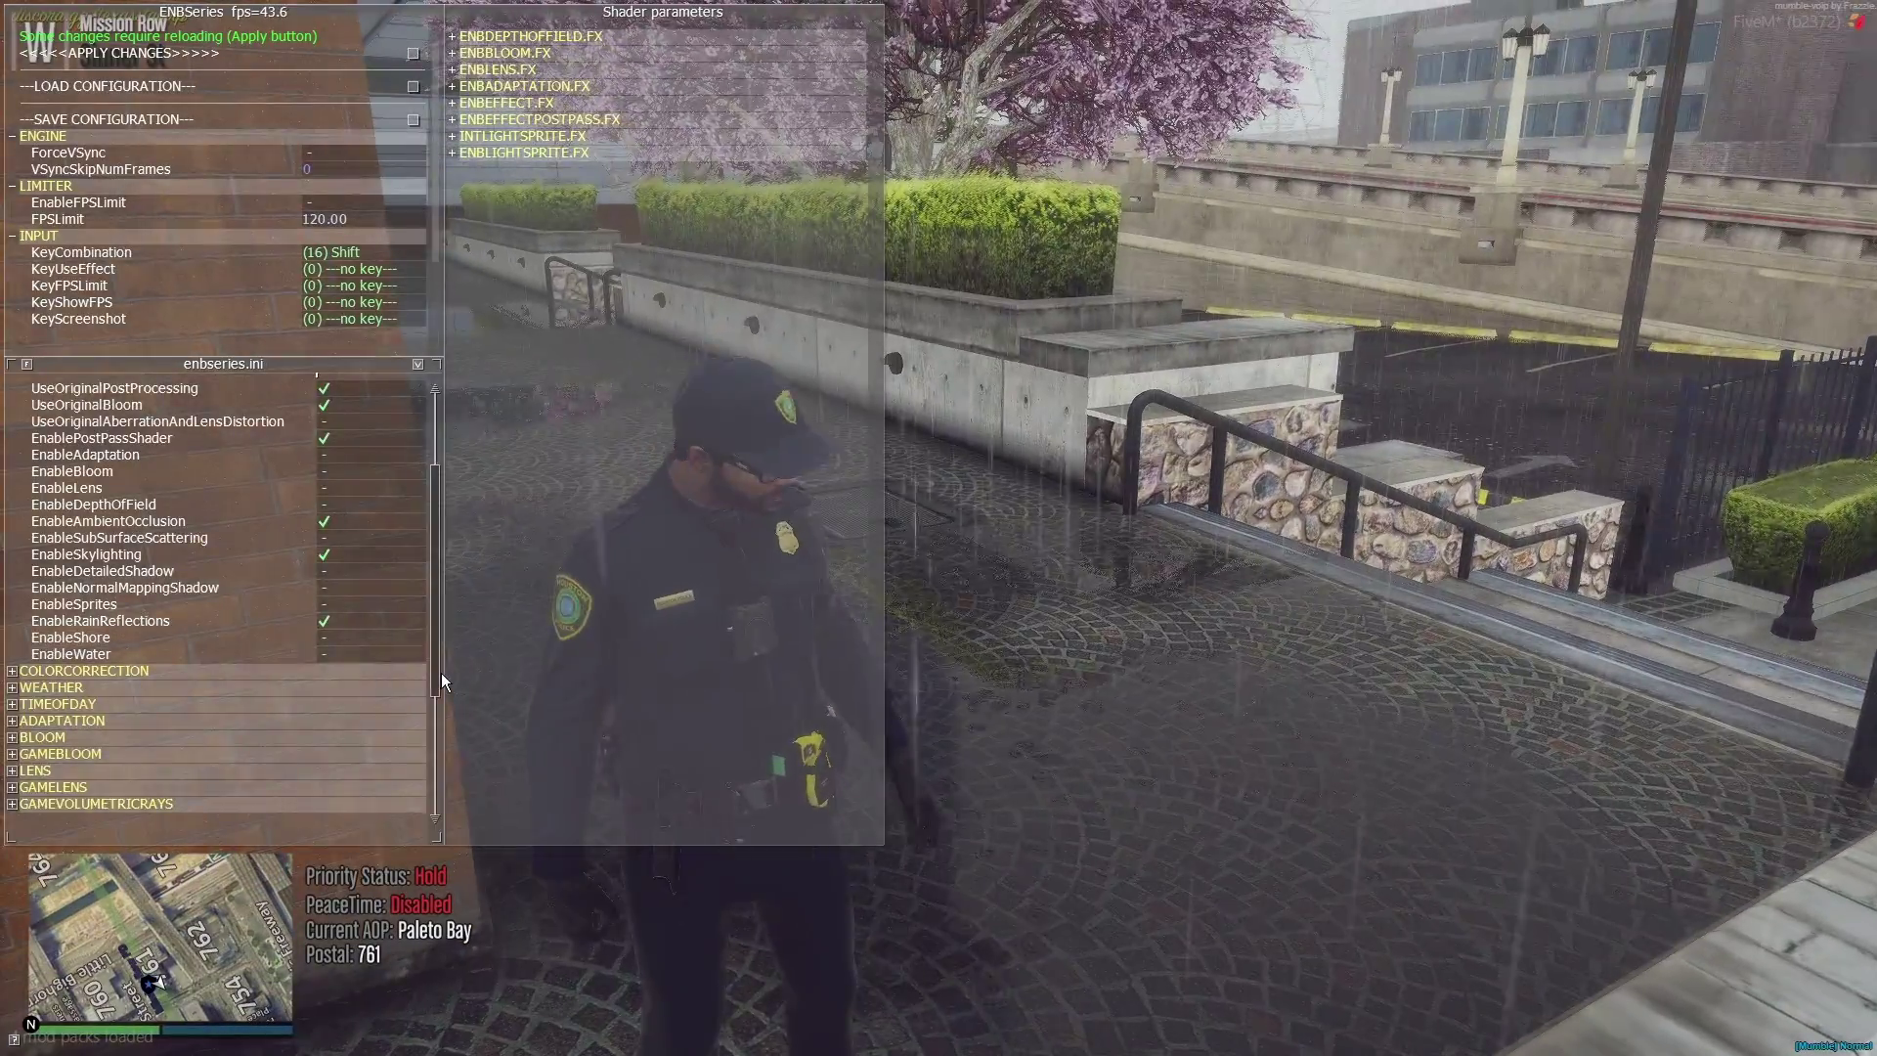
pyautogui.moveTo(442, 674); pyautogui.dragTo(430, 789)
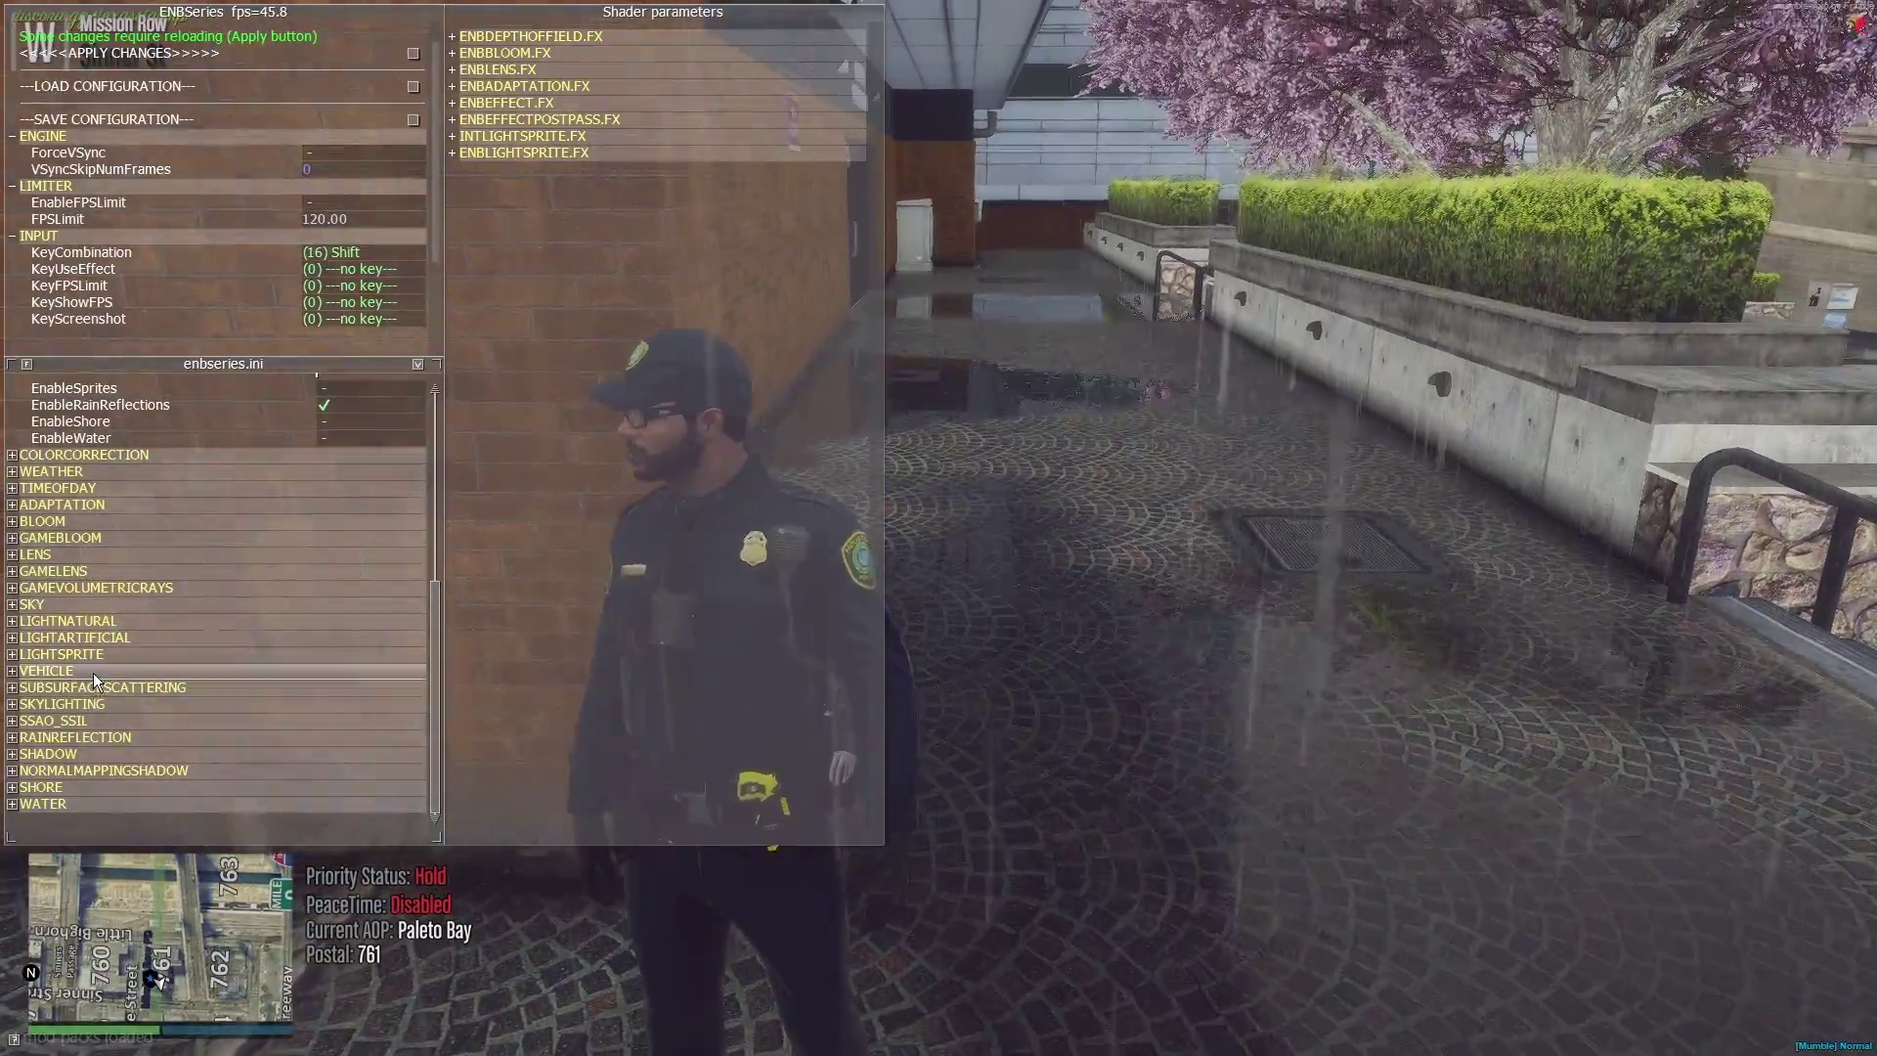
pyautogui.click(93, 672)
pyautogui.scroll(-3, 435, 645)
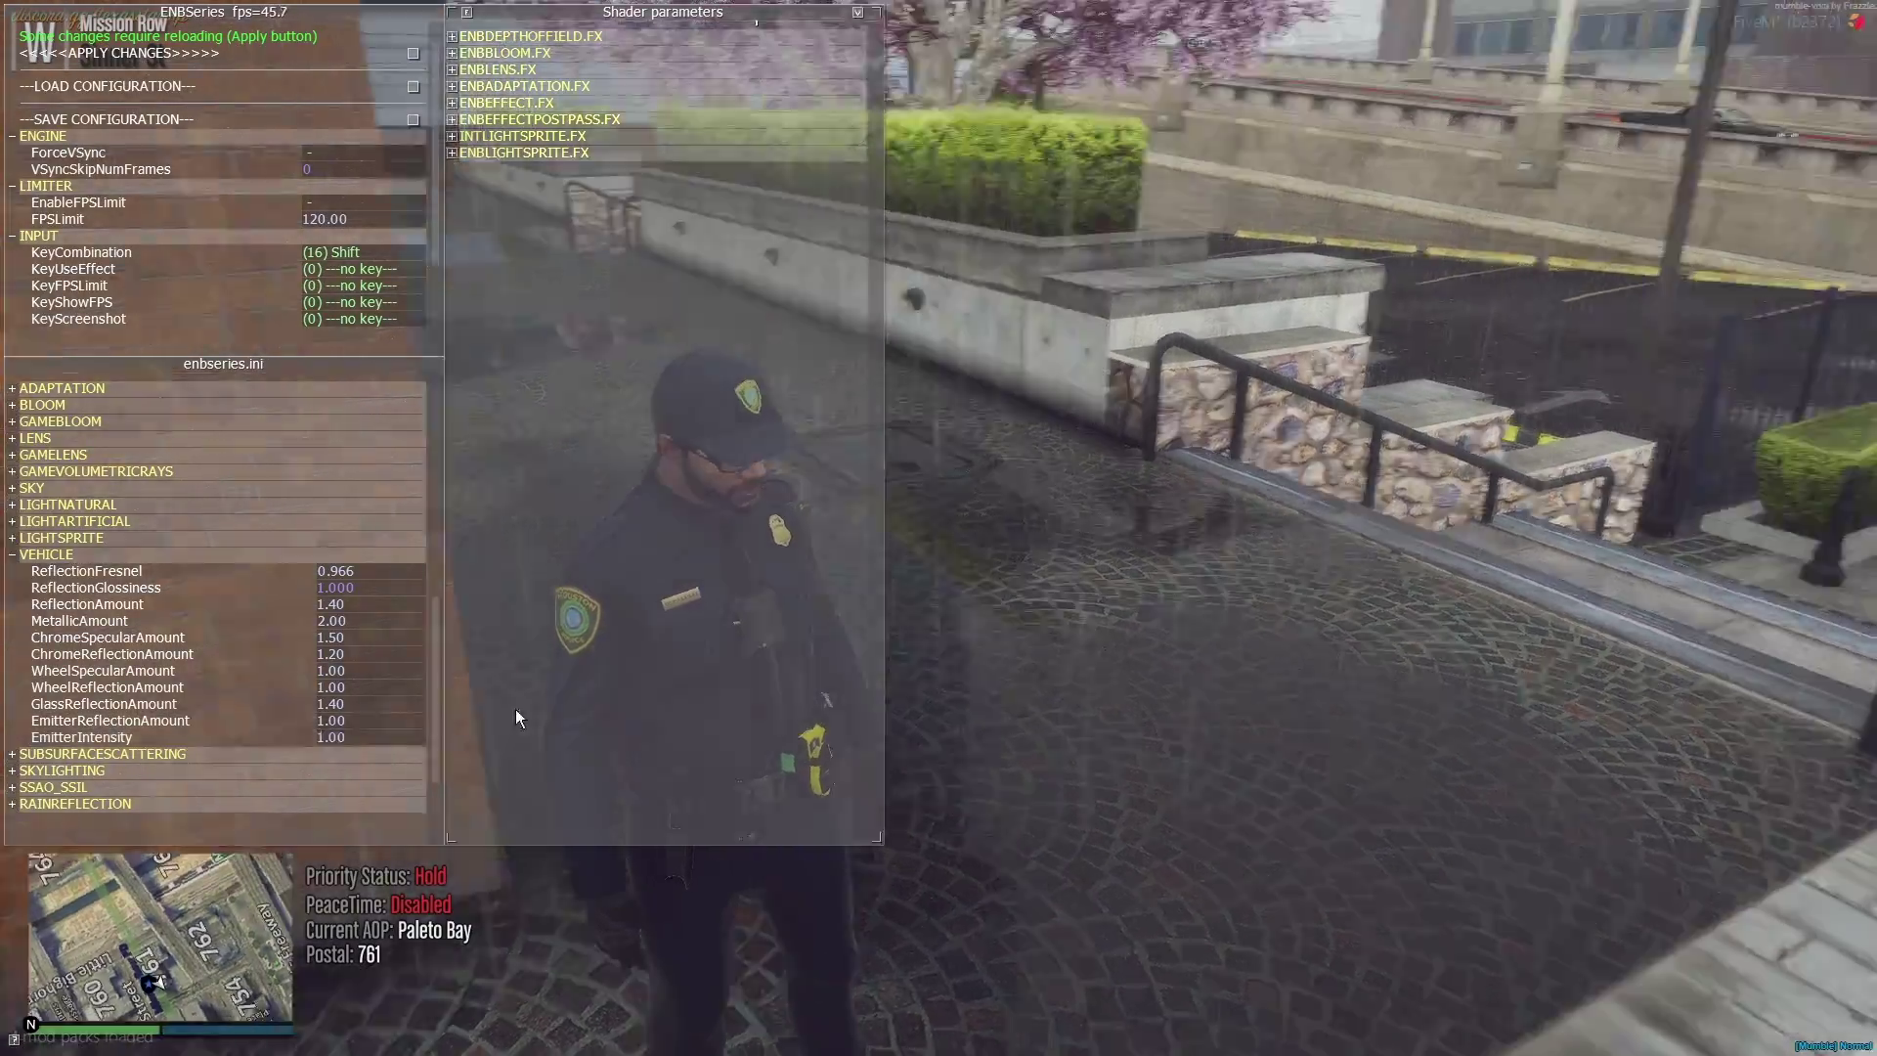
pyautogui.hotkey('shift', 'Return')
pyautogui.press('w')
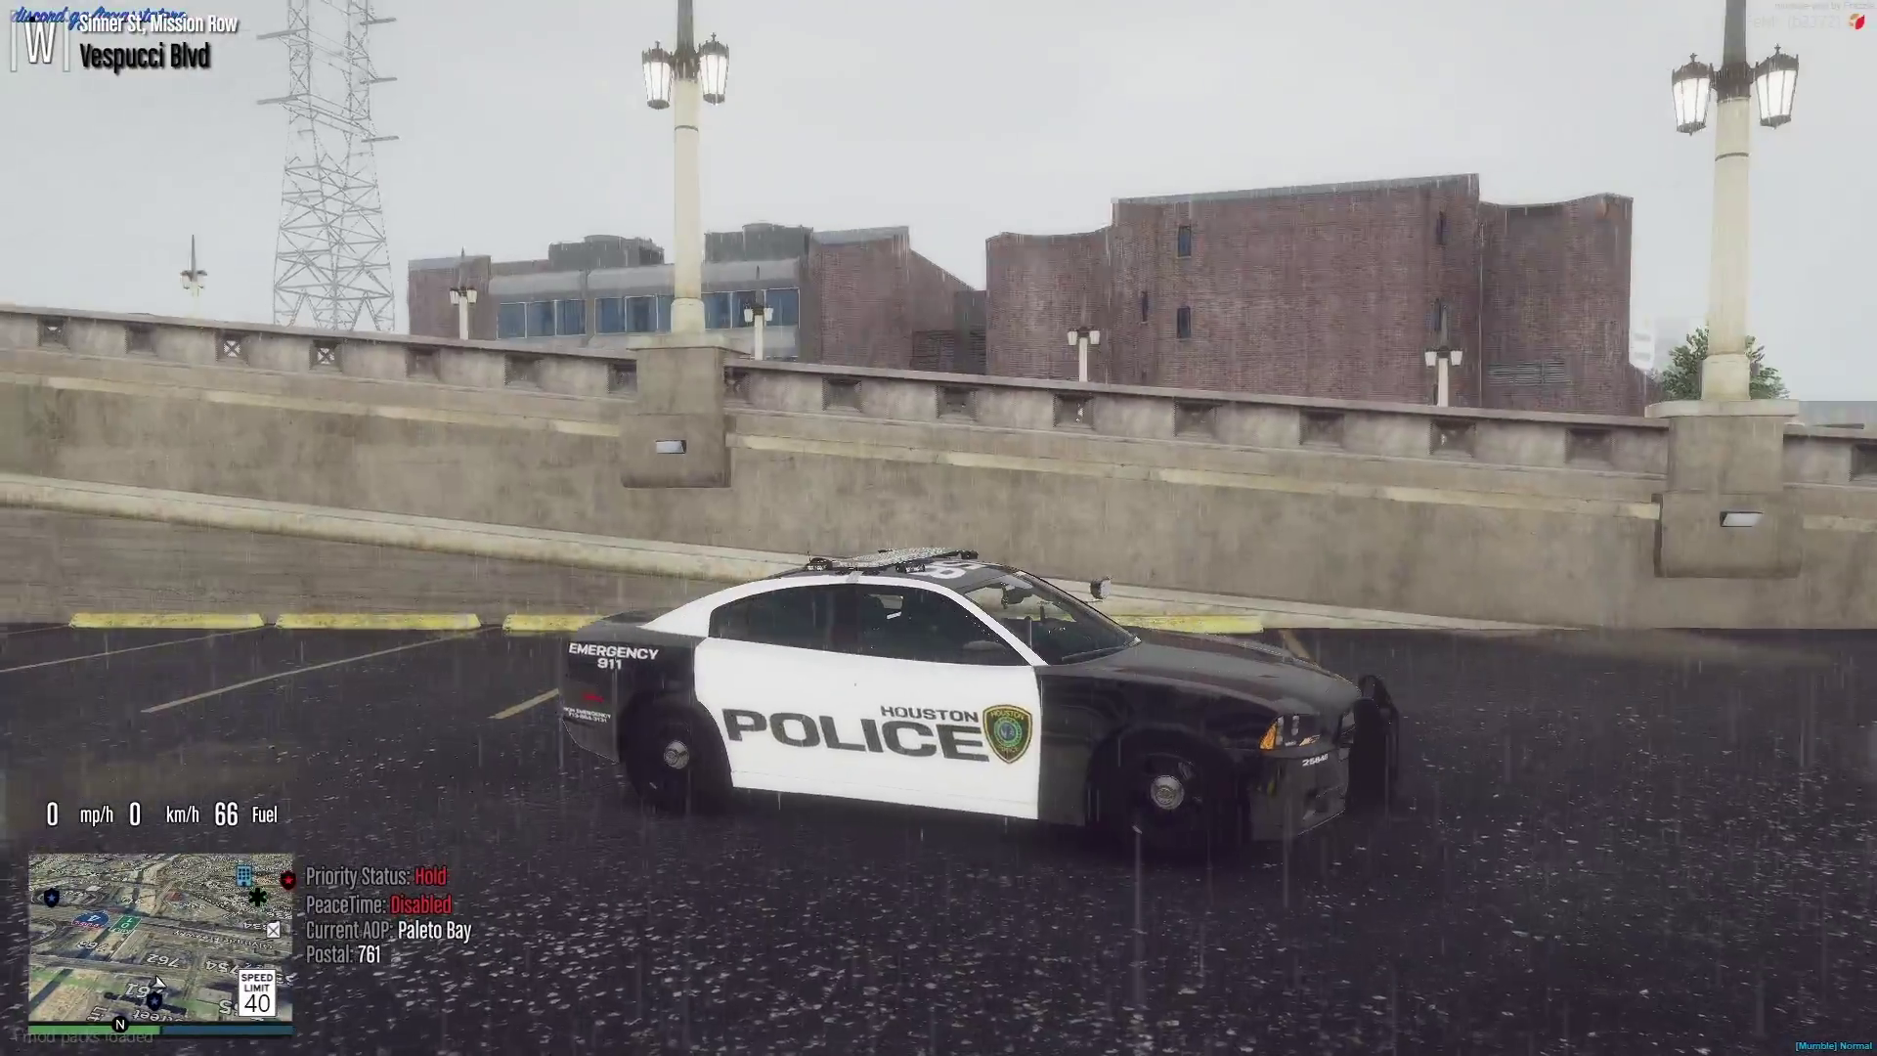
# Step: Turn on the police car's lights and raise VEHICLE EmitterIntensity to 10, then 100
pyautogui.press('q')
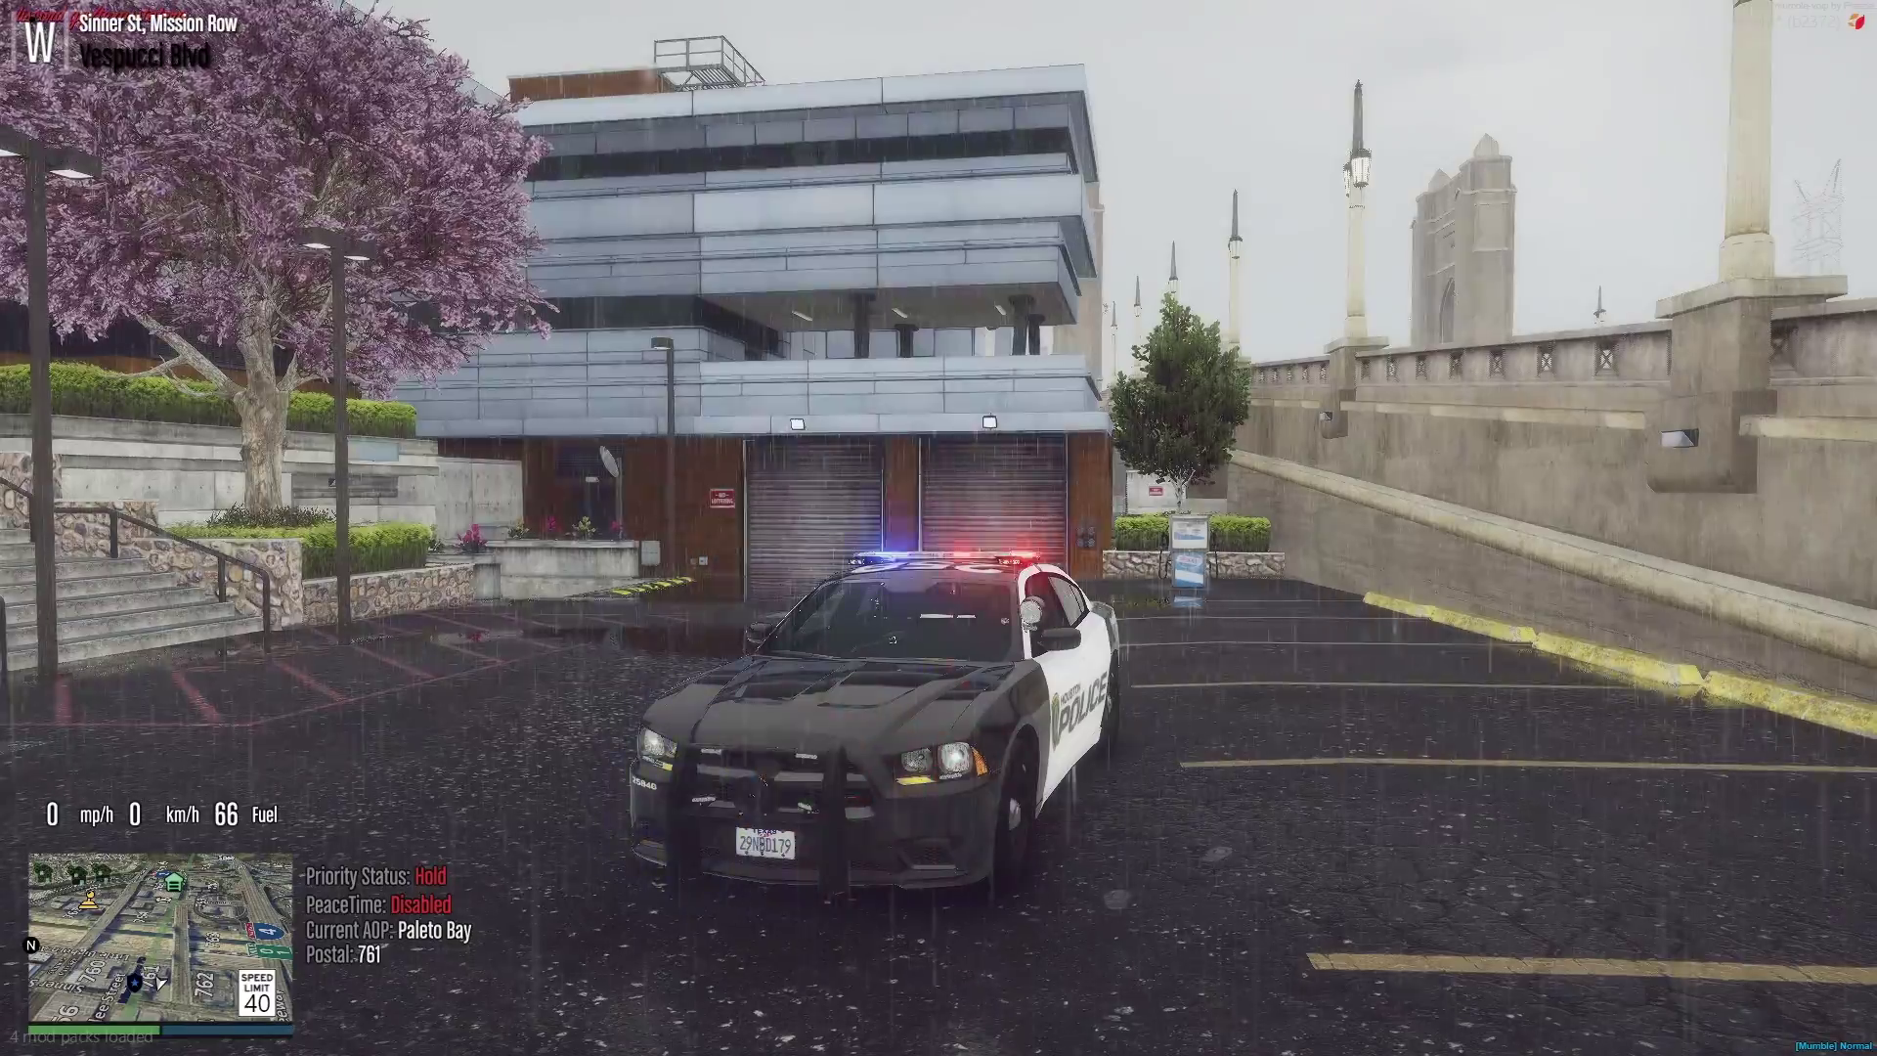
pyautogui.hotkey('shift', 'Return')
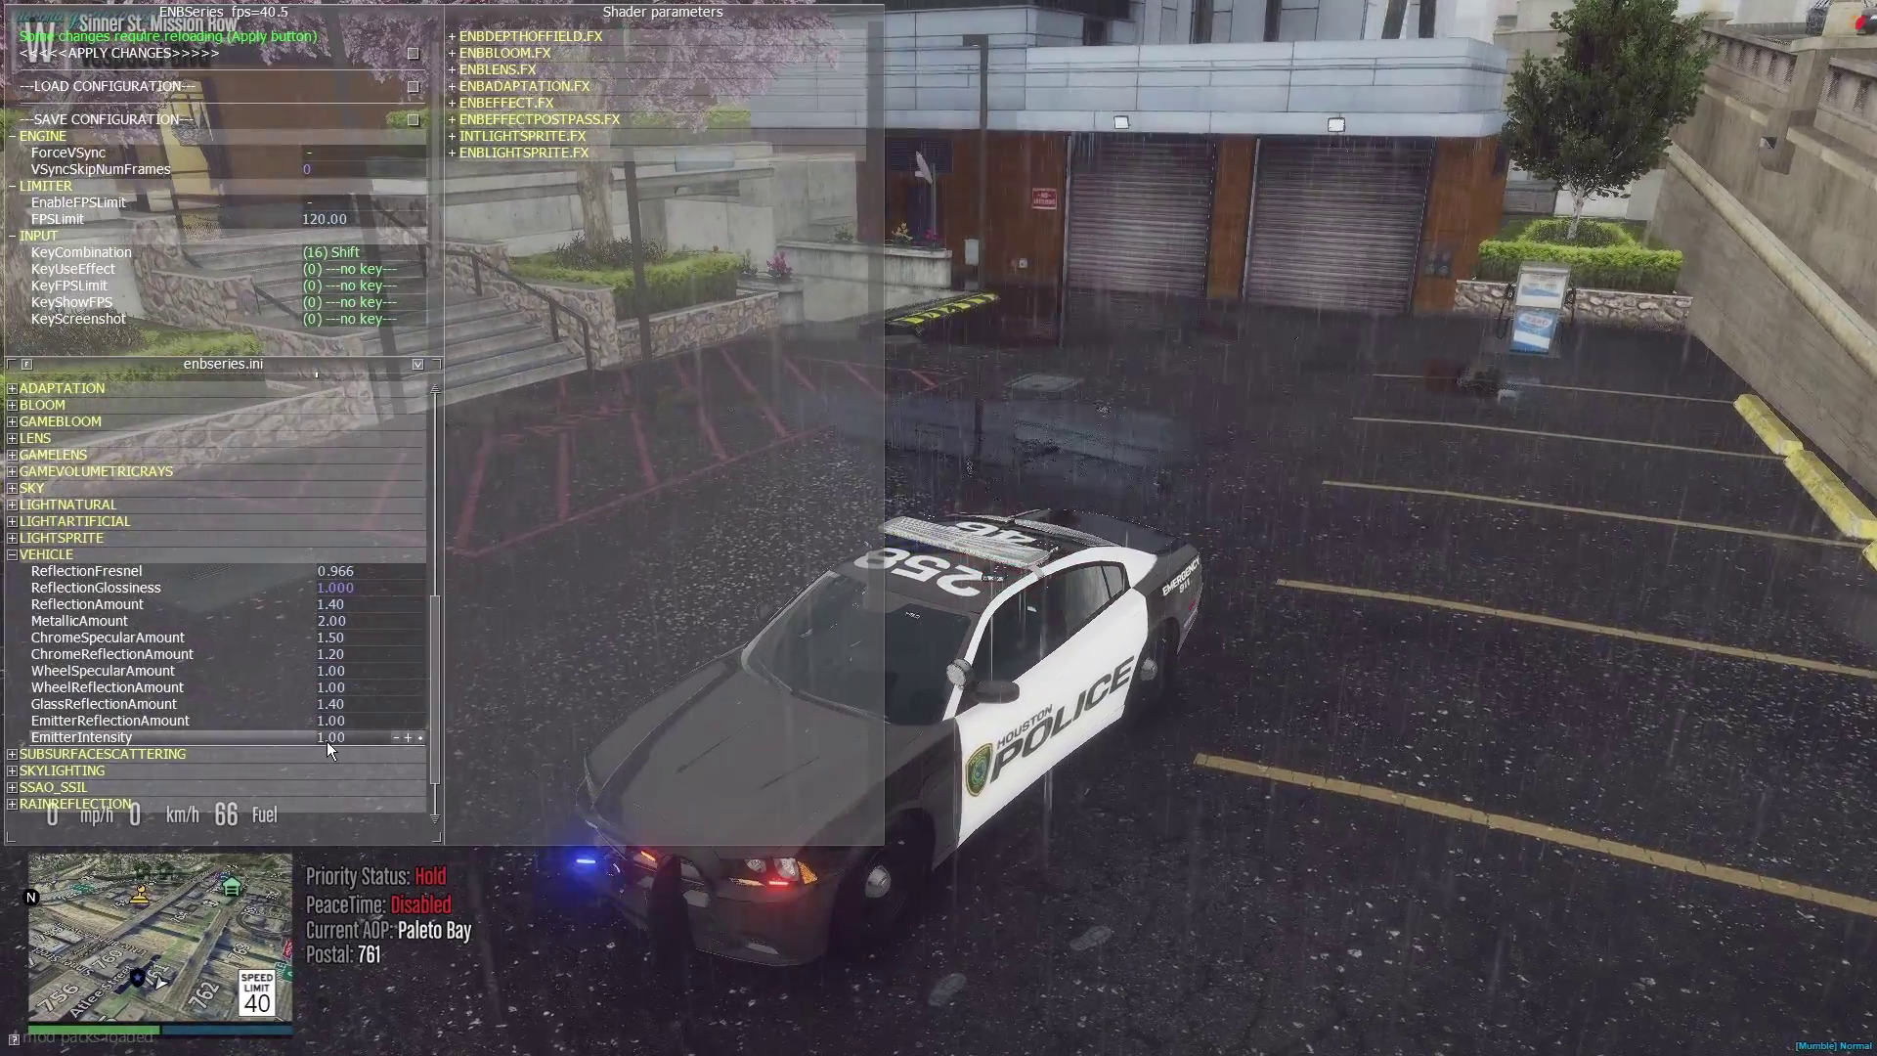
pyautogui.click(325, 739)
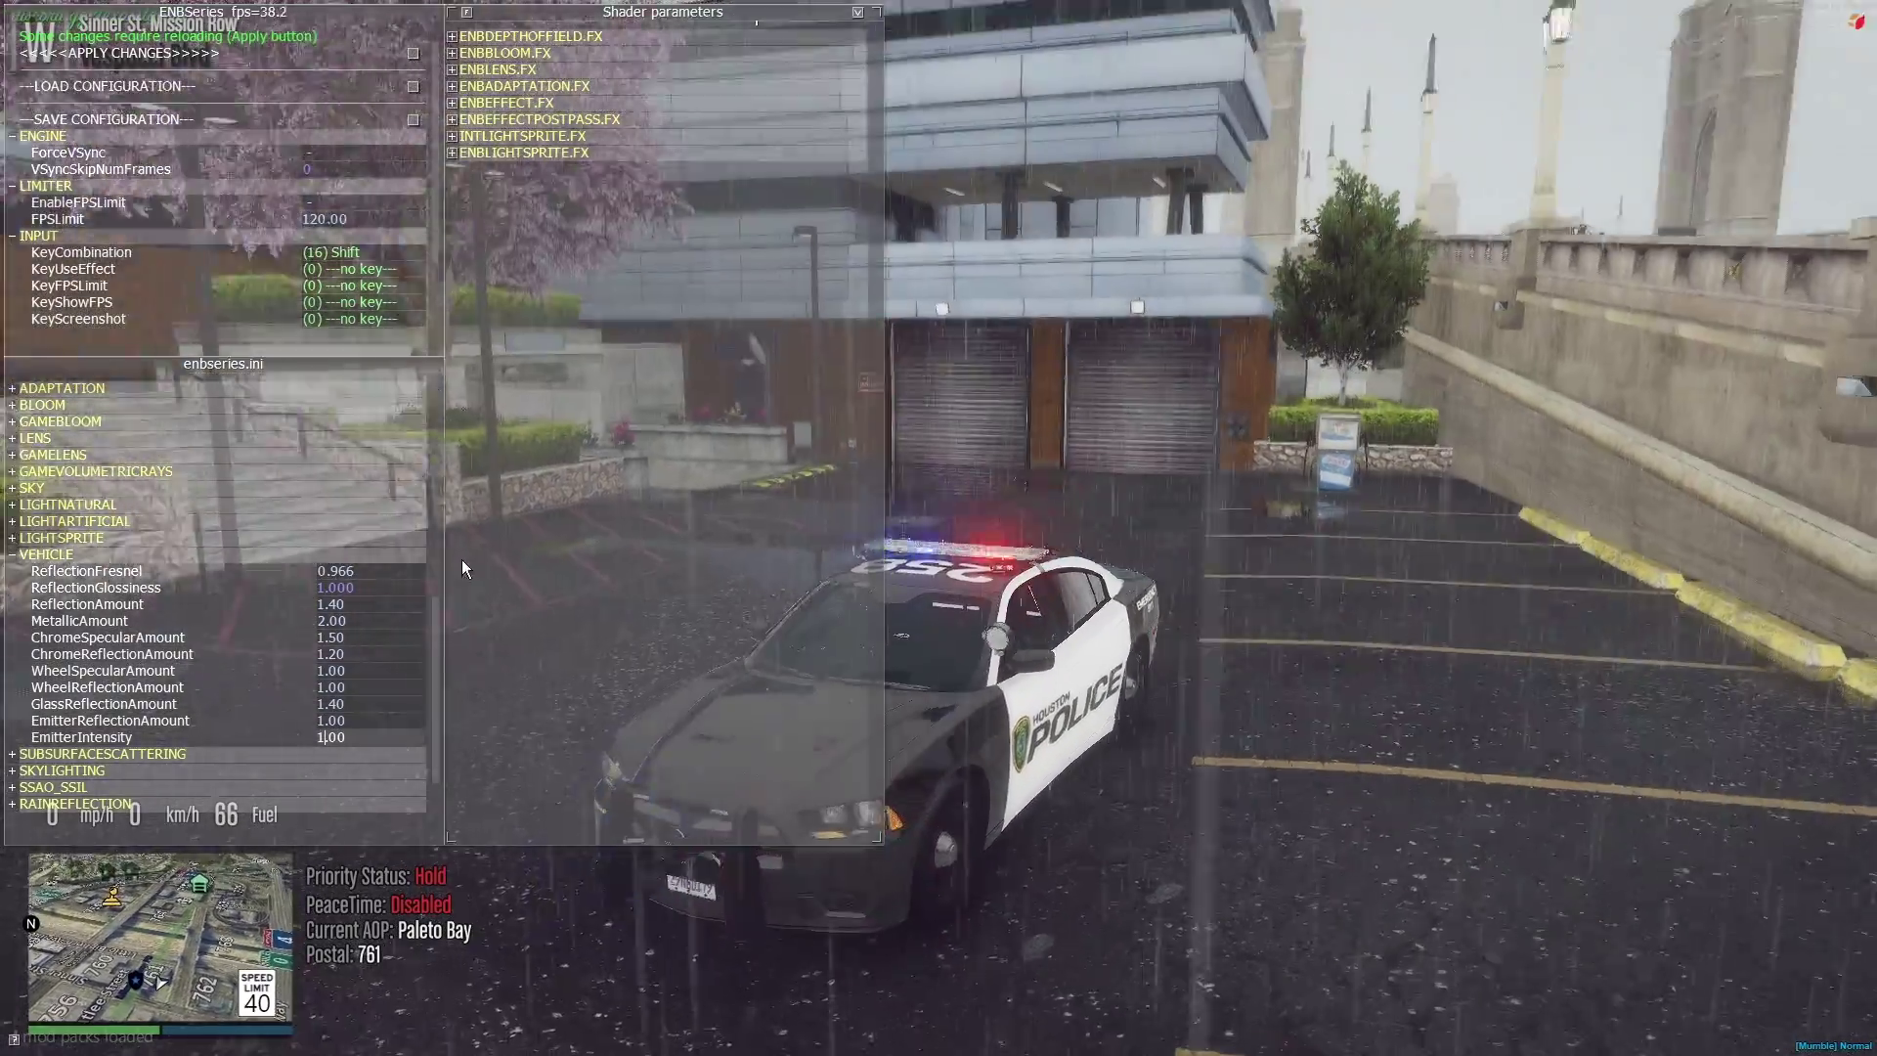
pyautogui.write('0')
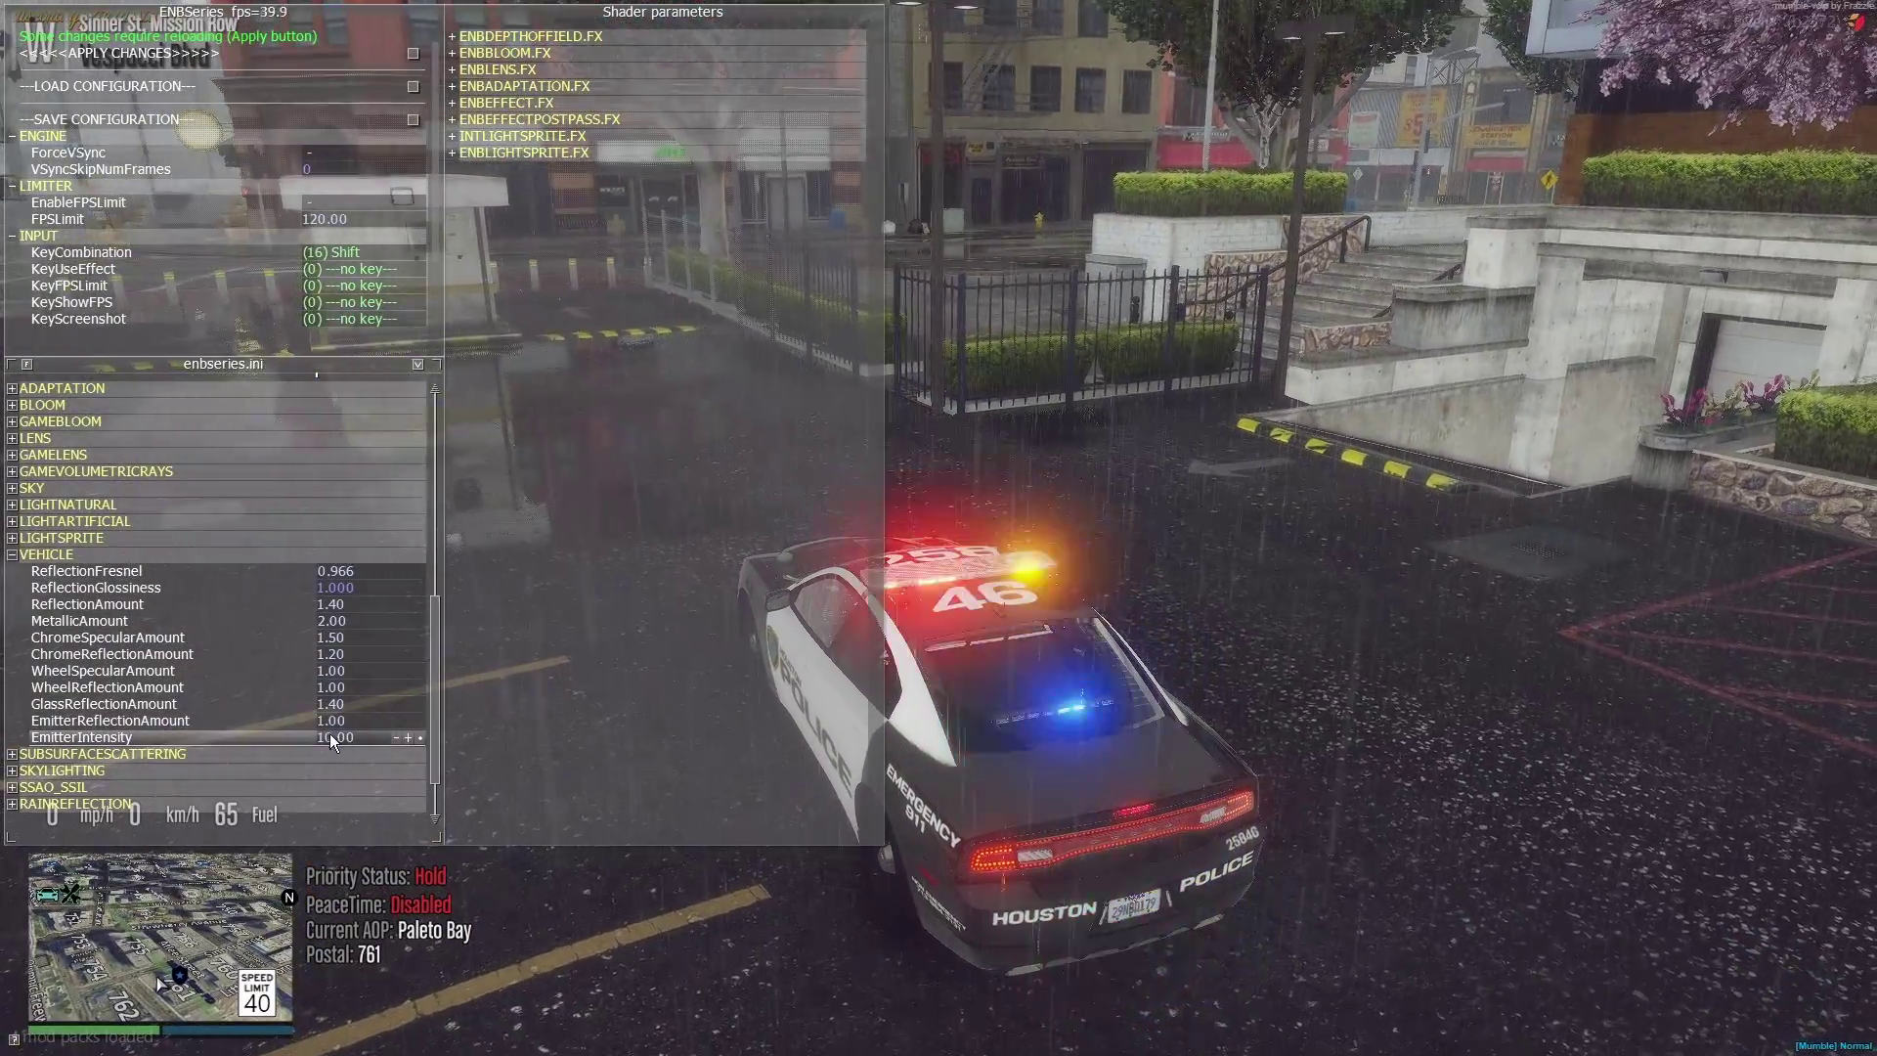
pyautogui.click(330, 735)
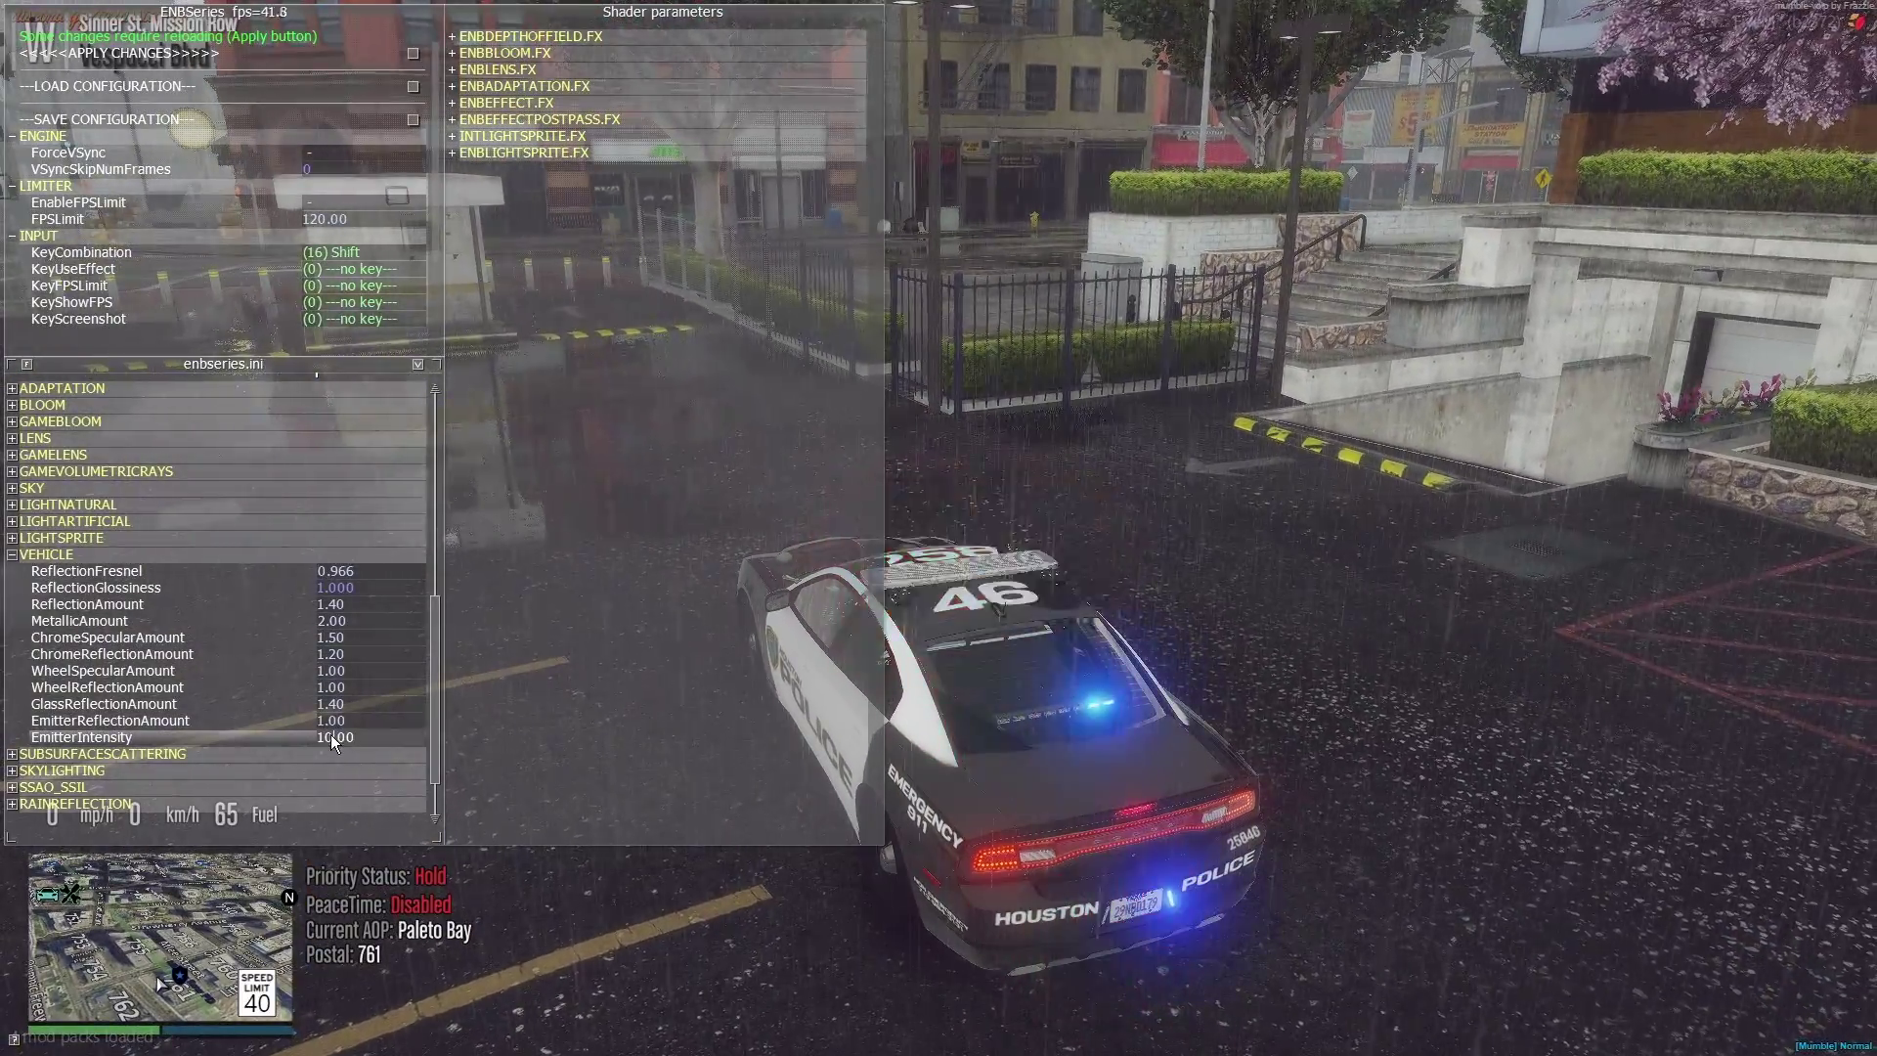
pyautogui.write('100')
pyautogui.press('Return')
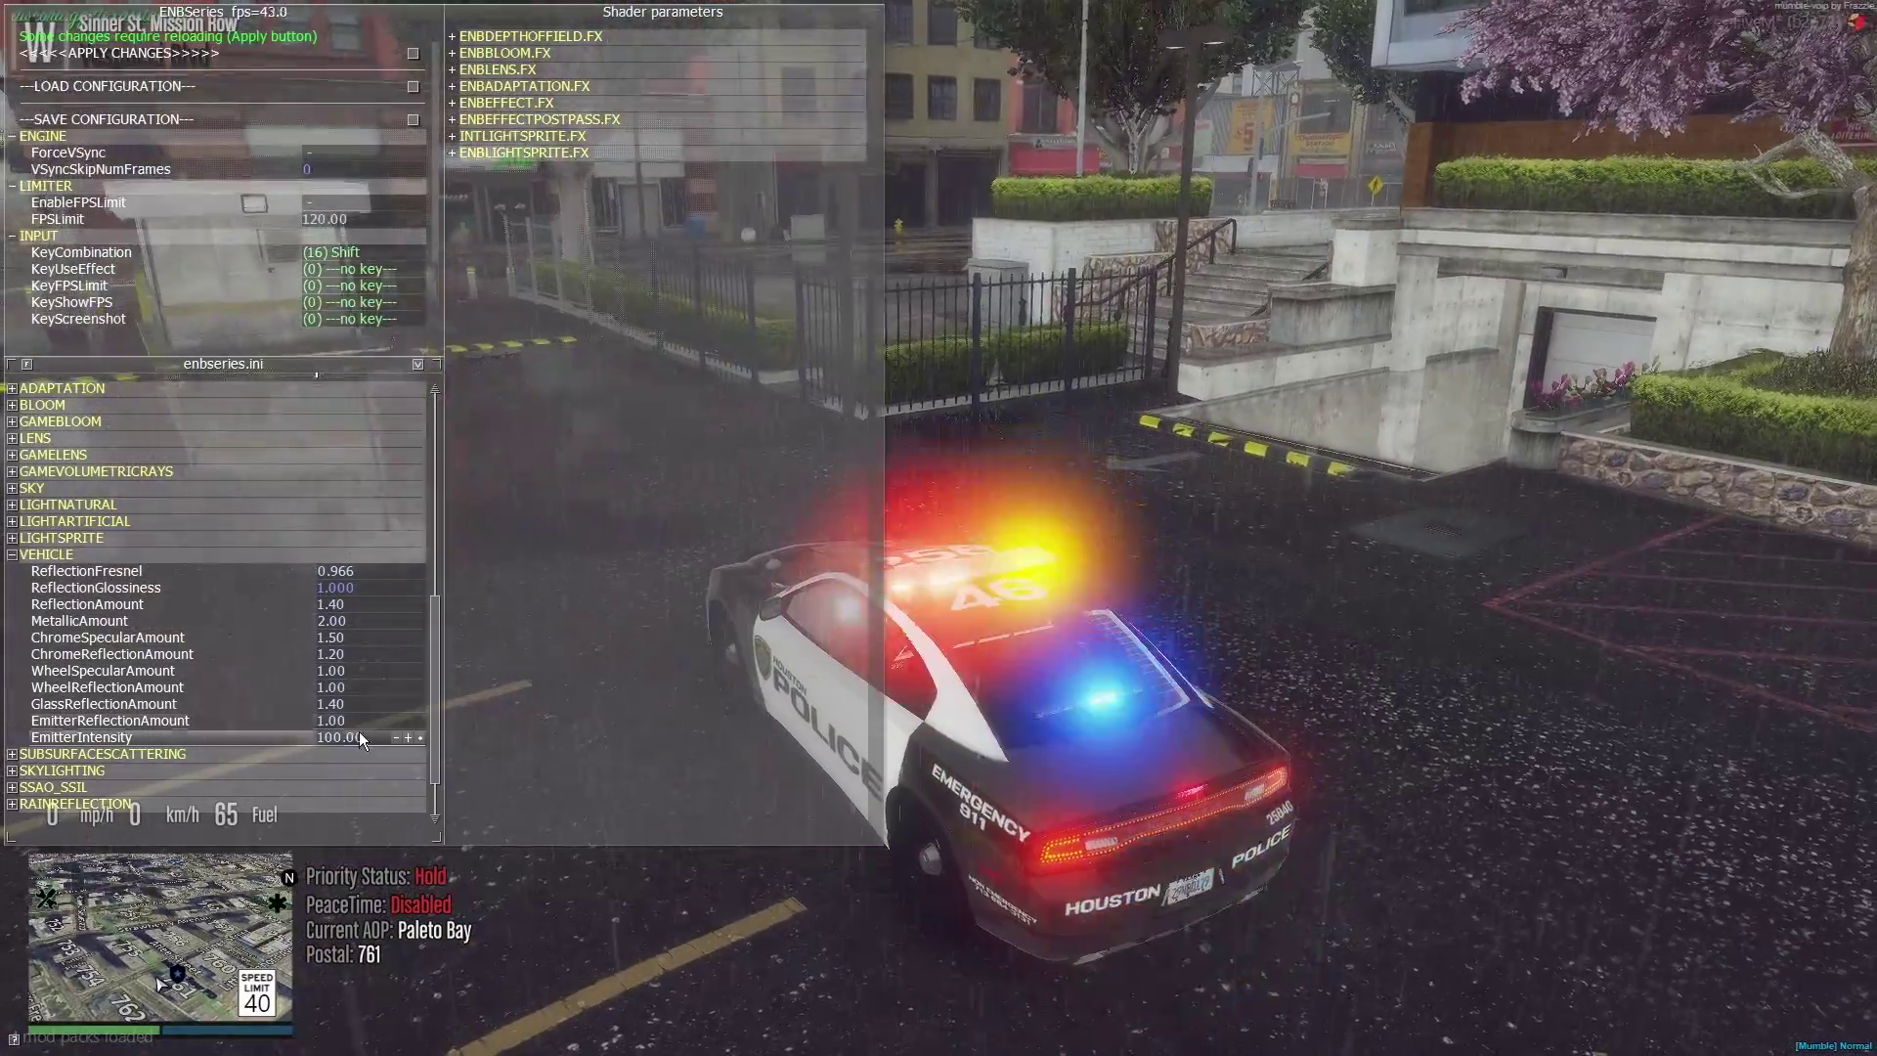
# Step: Restore EmitterIntensity to 1.00 and close the ENB menu
pyautogui.click(342, 737)
pyautogui.click(340, 736)
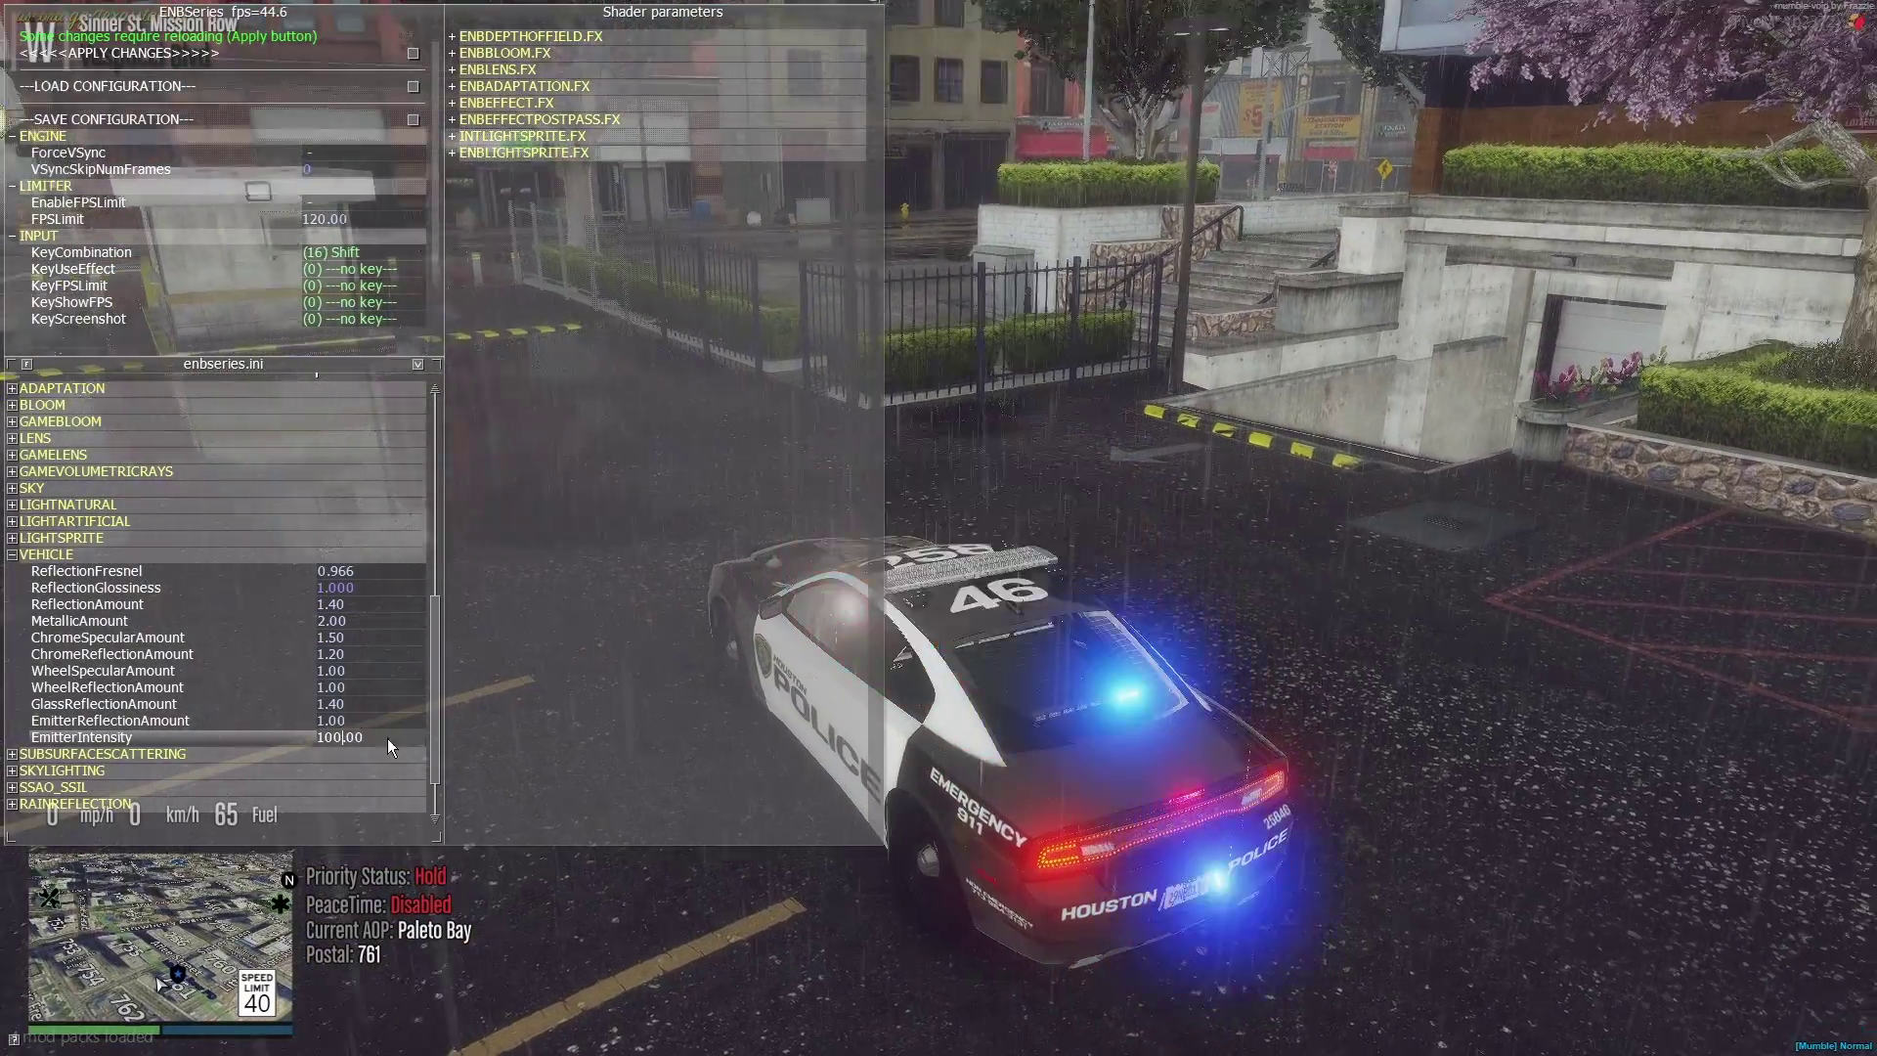
pyautogui.press('BackSpace')
pyautogui.press('BackSpace')
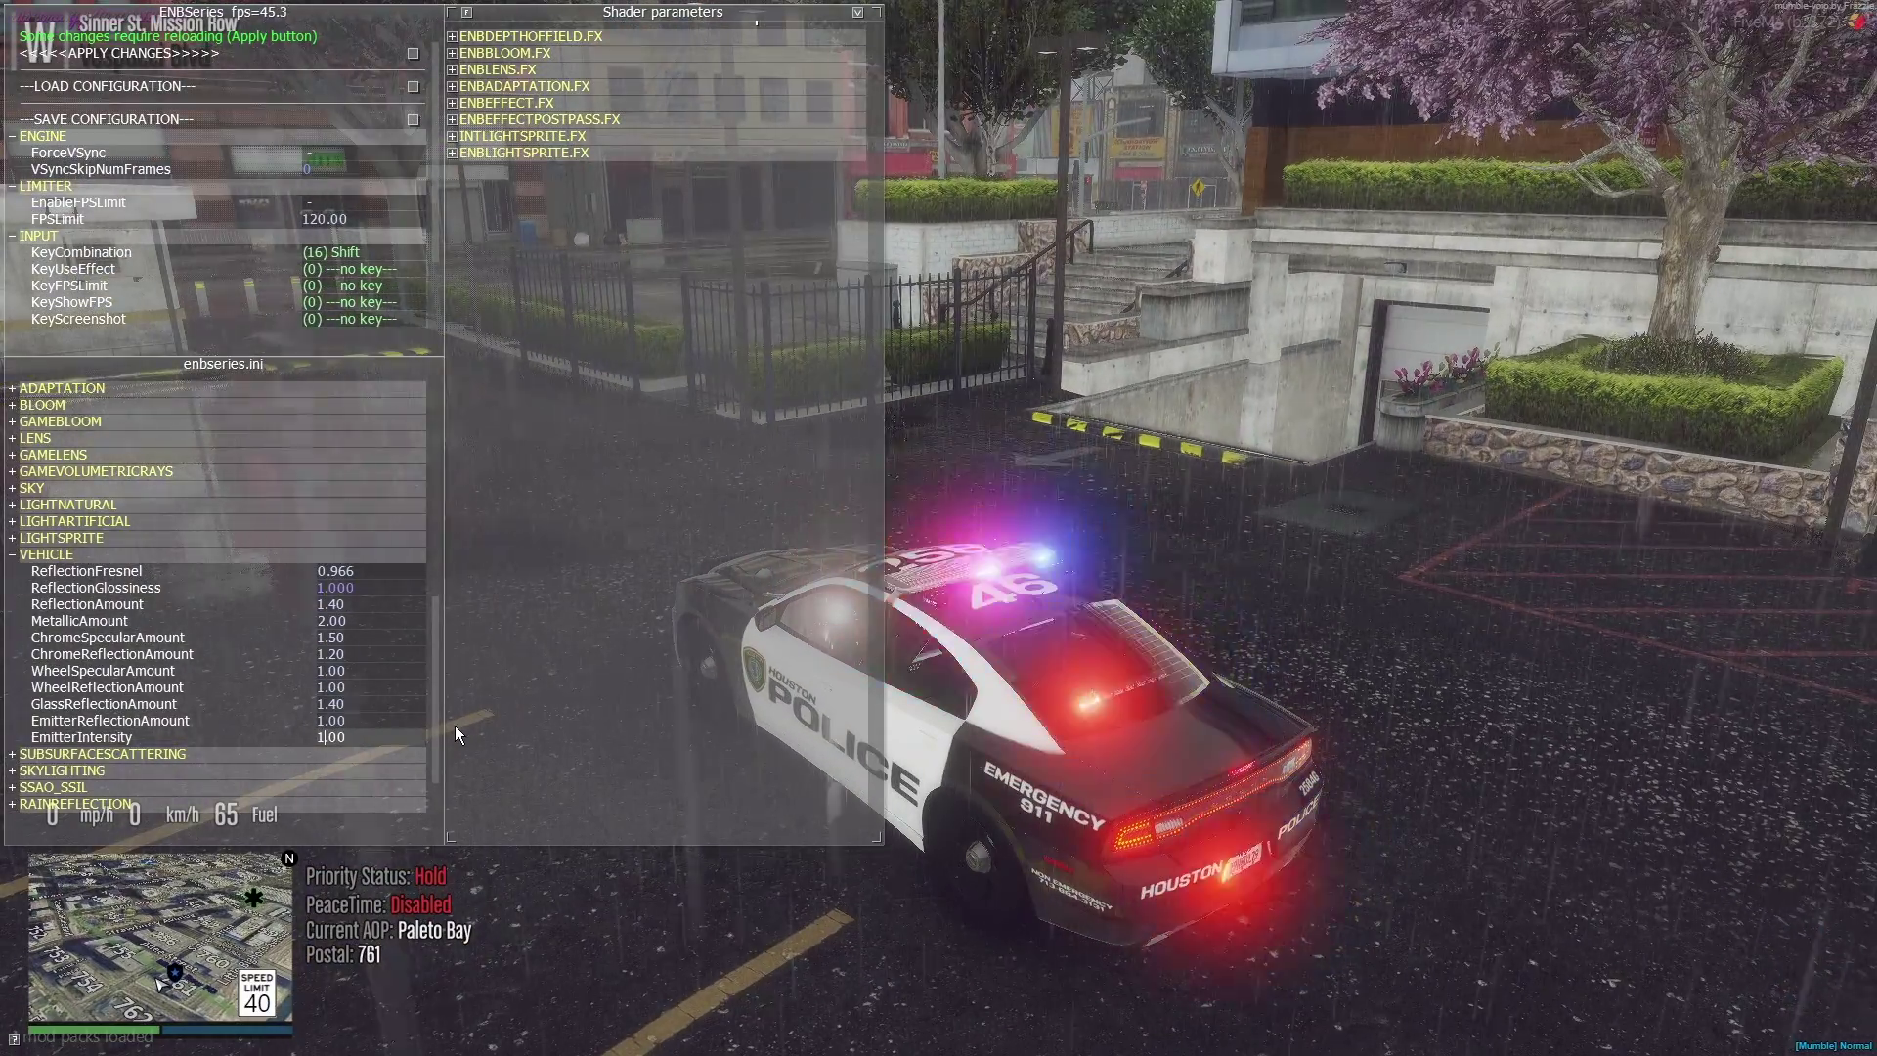
pyautogui.click(362, 734)
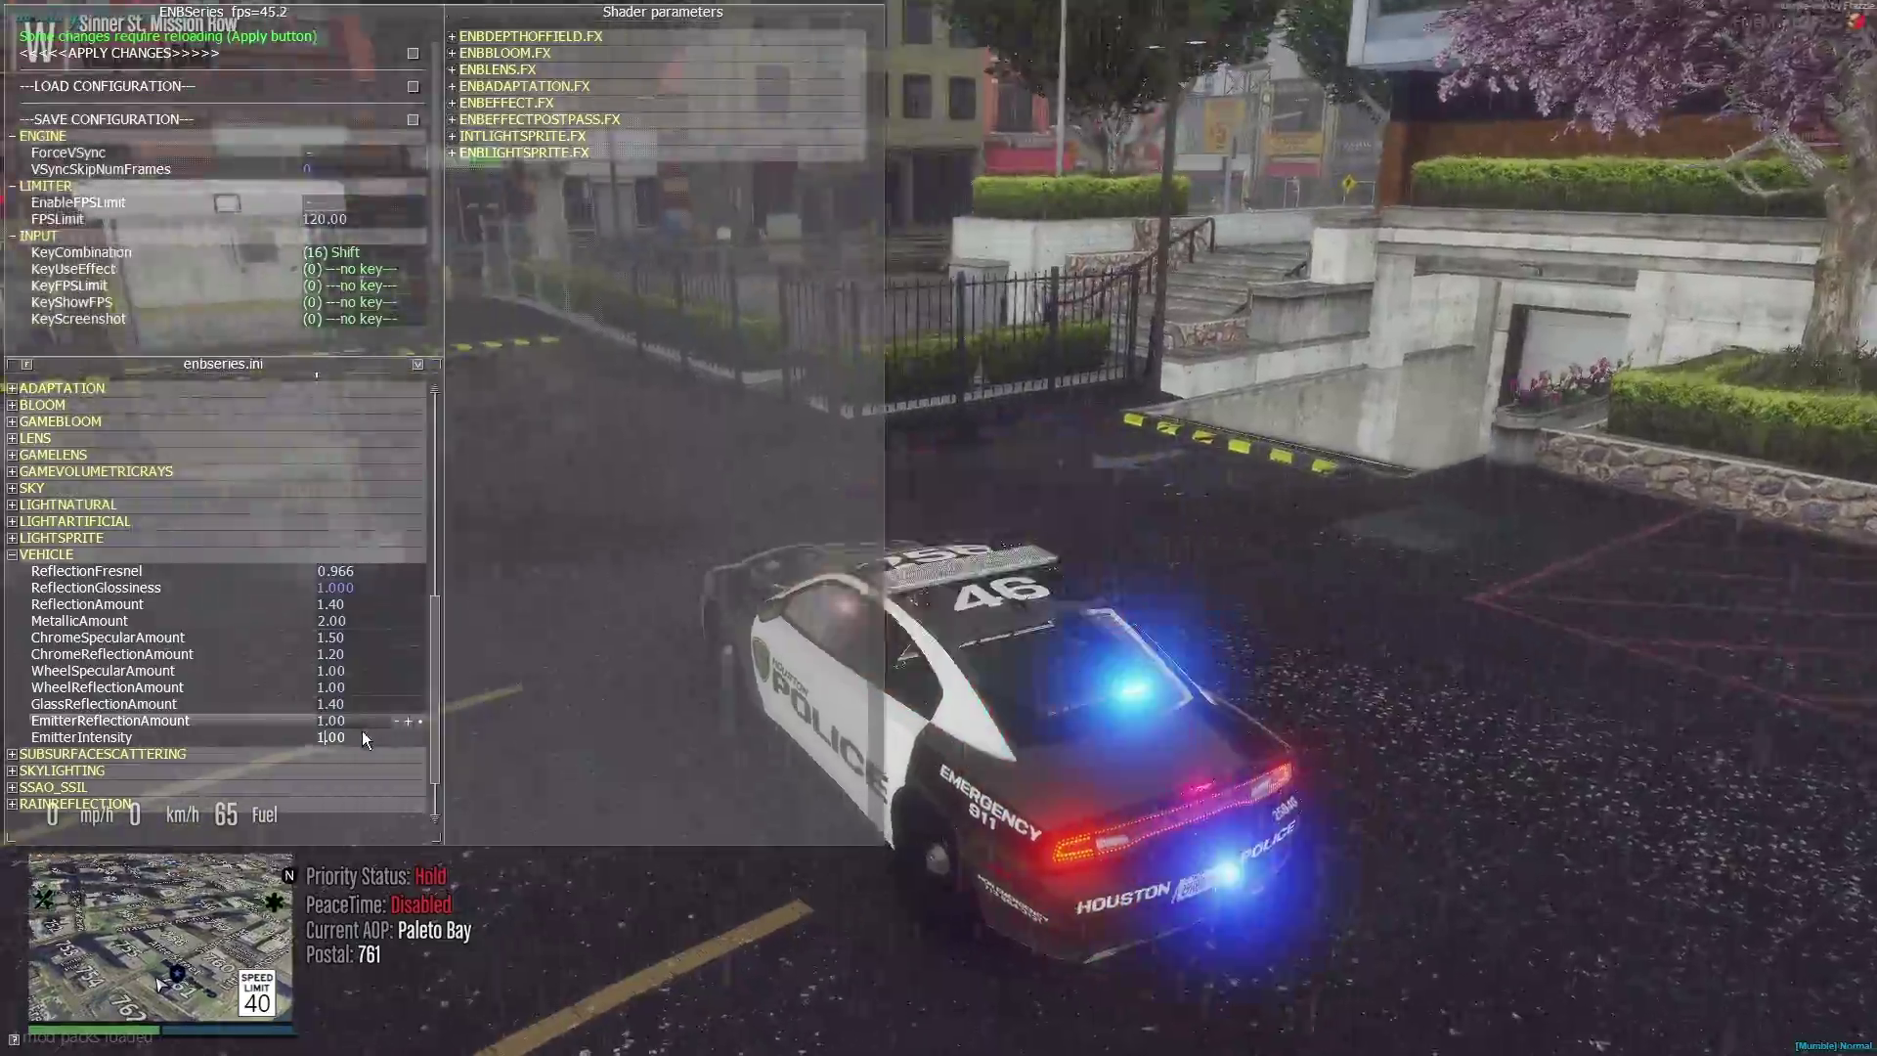
pyautogui.press('Return')
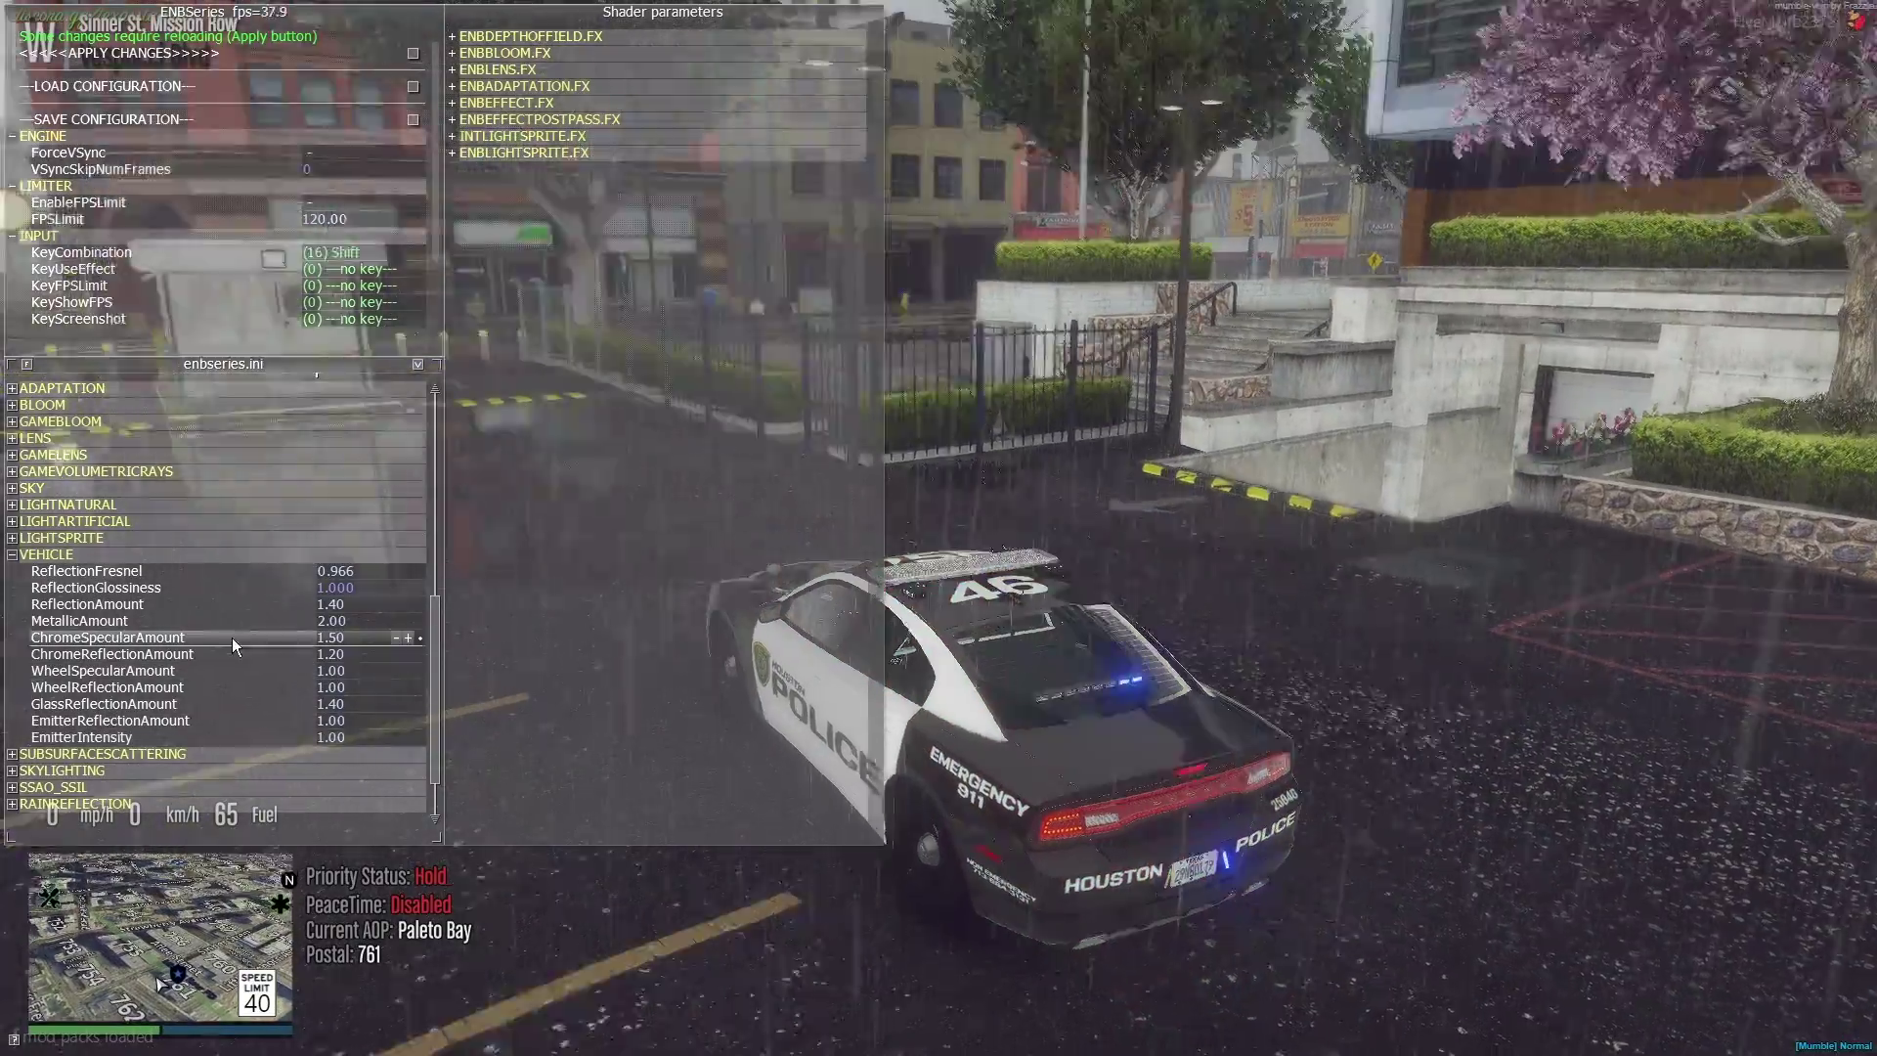
pyautogui.hotkey('shift', 'Return')
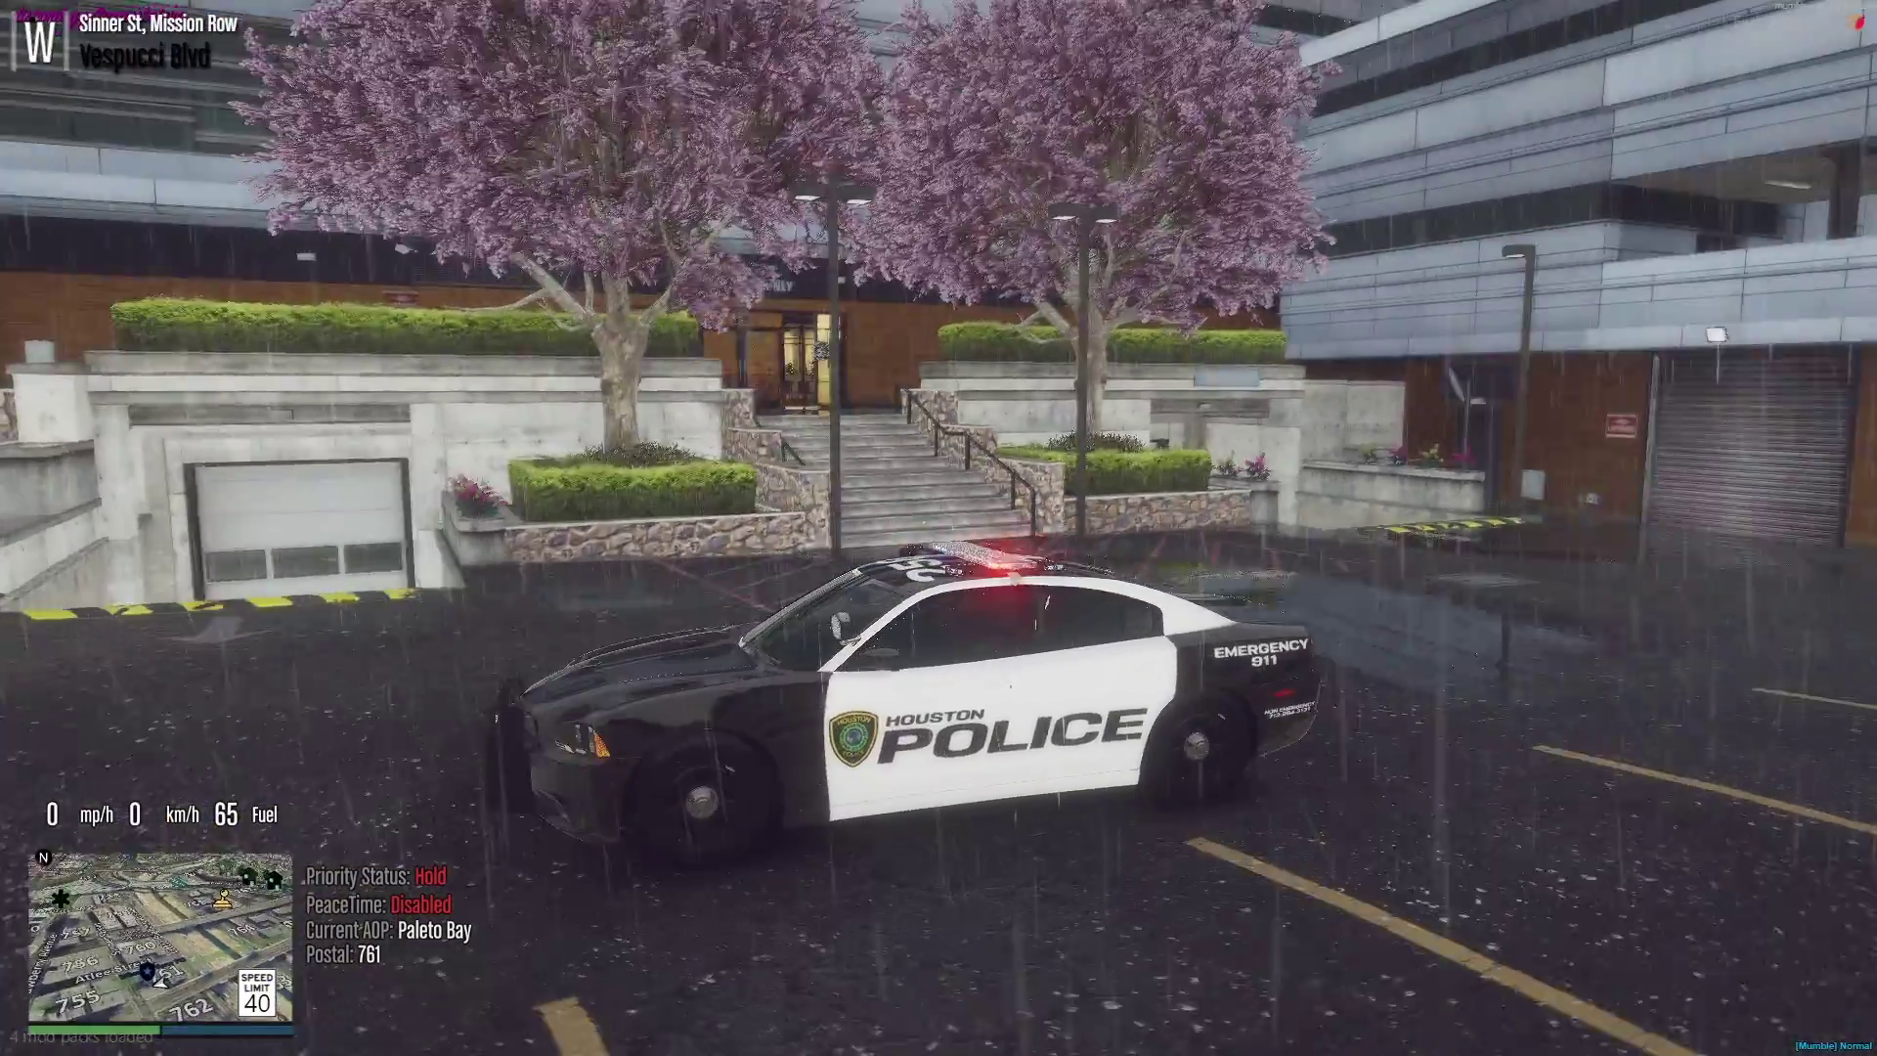
# Step: Exit the police car and bring up the pause menu's settings section
pyautogui.press('f')
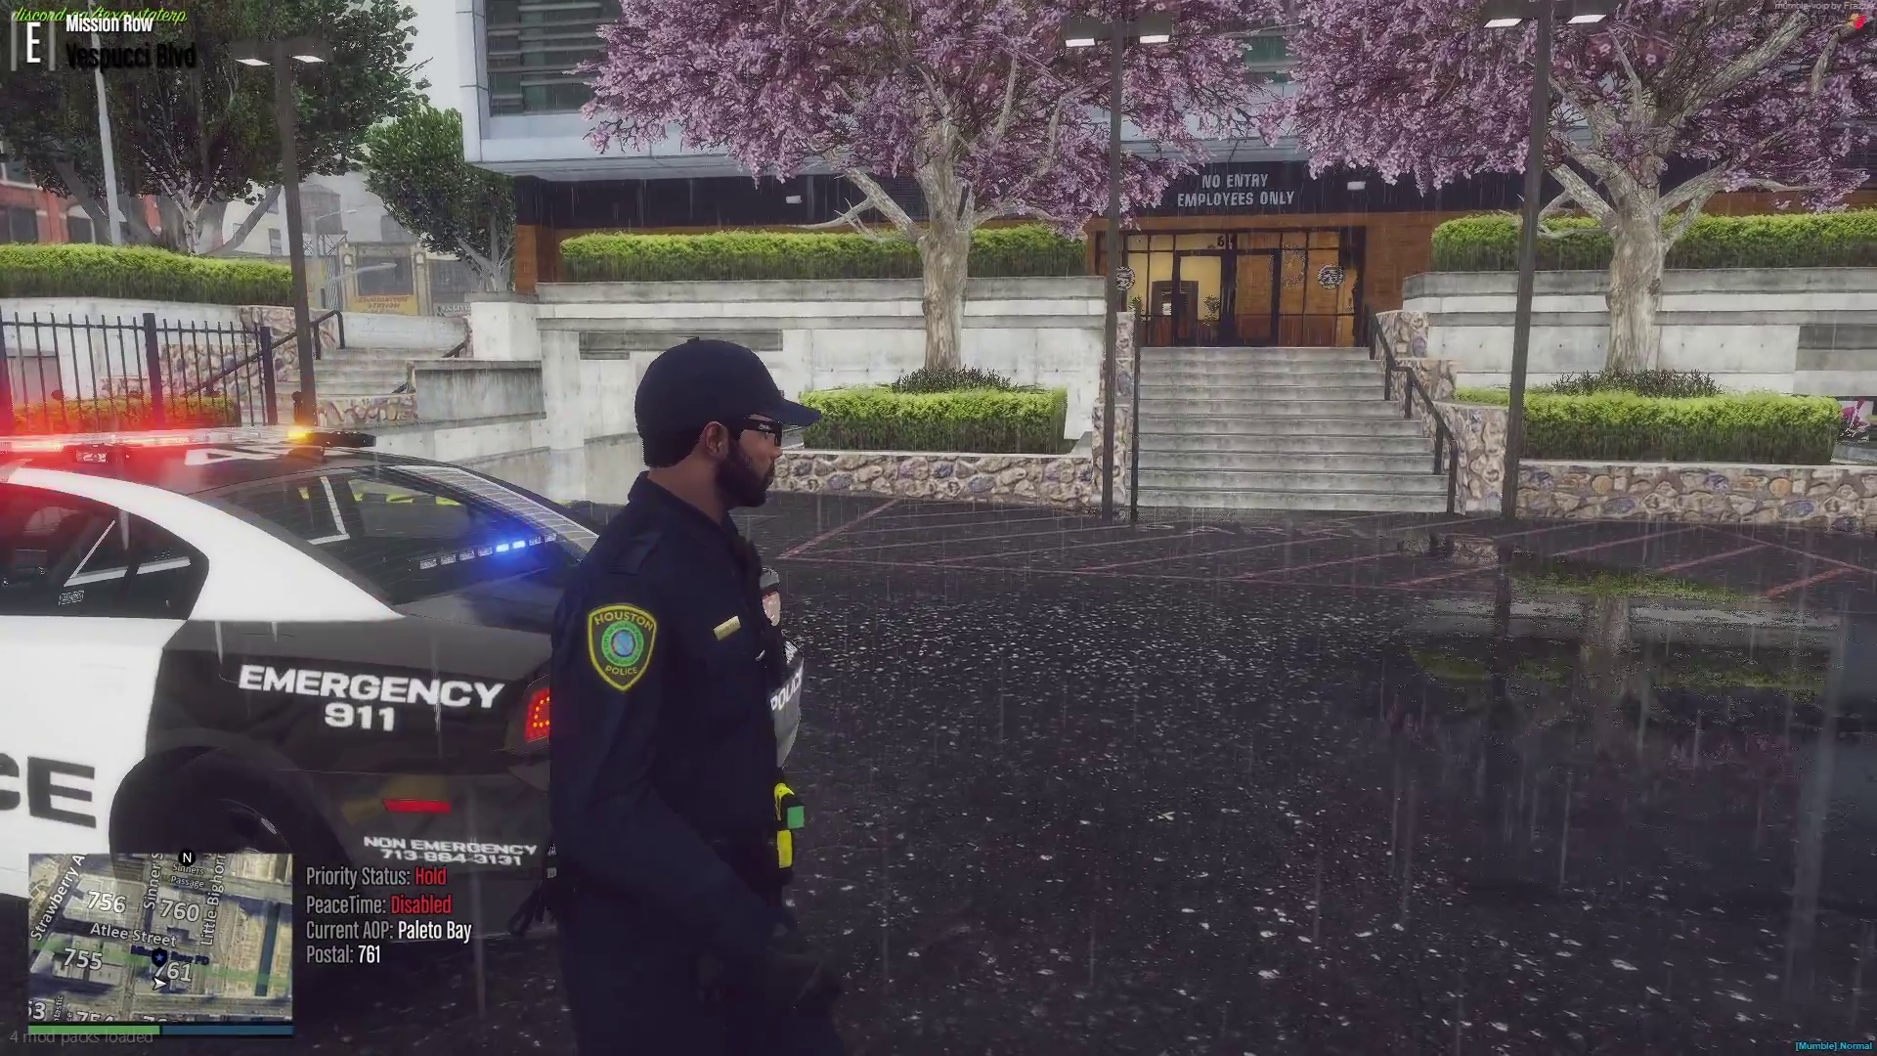
pyautogui.press('Escape')
pyautogui.press('Escape')
pyautogui.press('e')
pyautogui.press('e')
pyautogui.press('e')
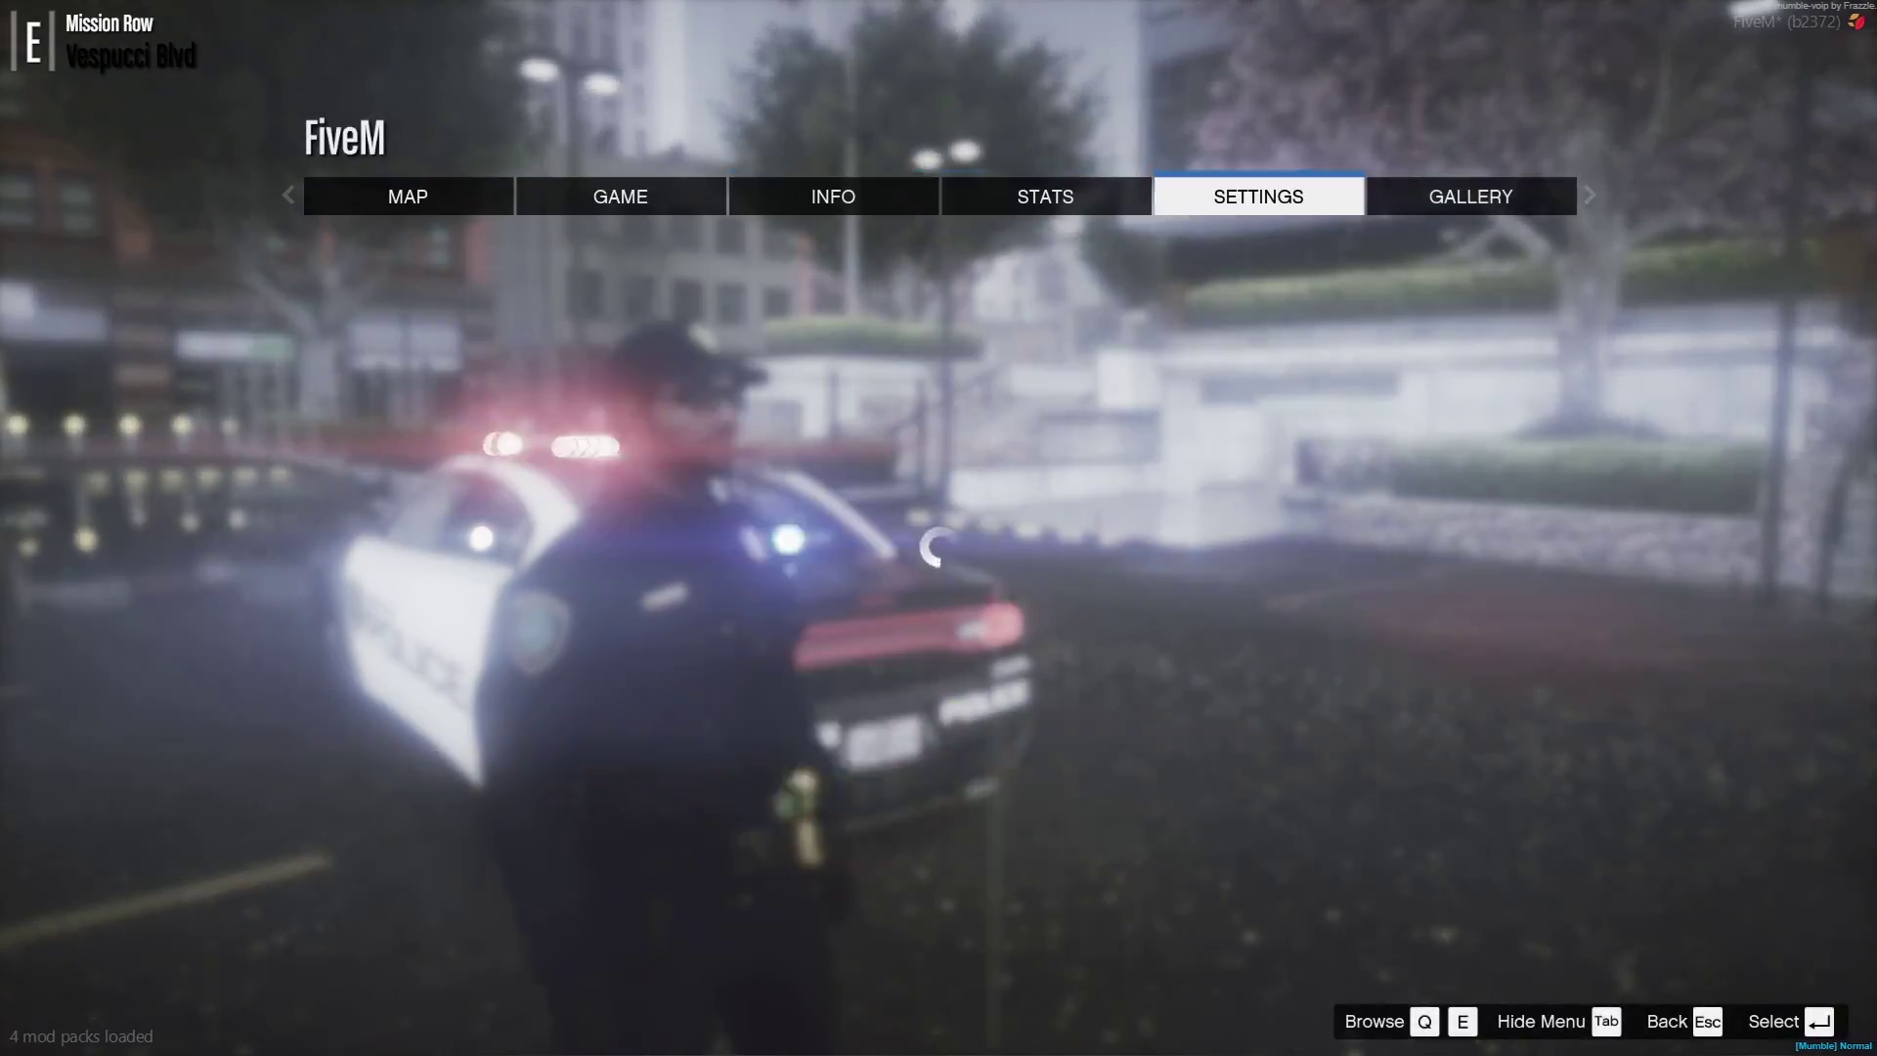
# Step: Open the Graphics settings and review FXAA On and MSAA Off
pyautogui.press('Up')
pyautogui.press('Up')
pyautogui.press('Up')
pyautogui.press('Up')
pyautogui.press('Up')
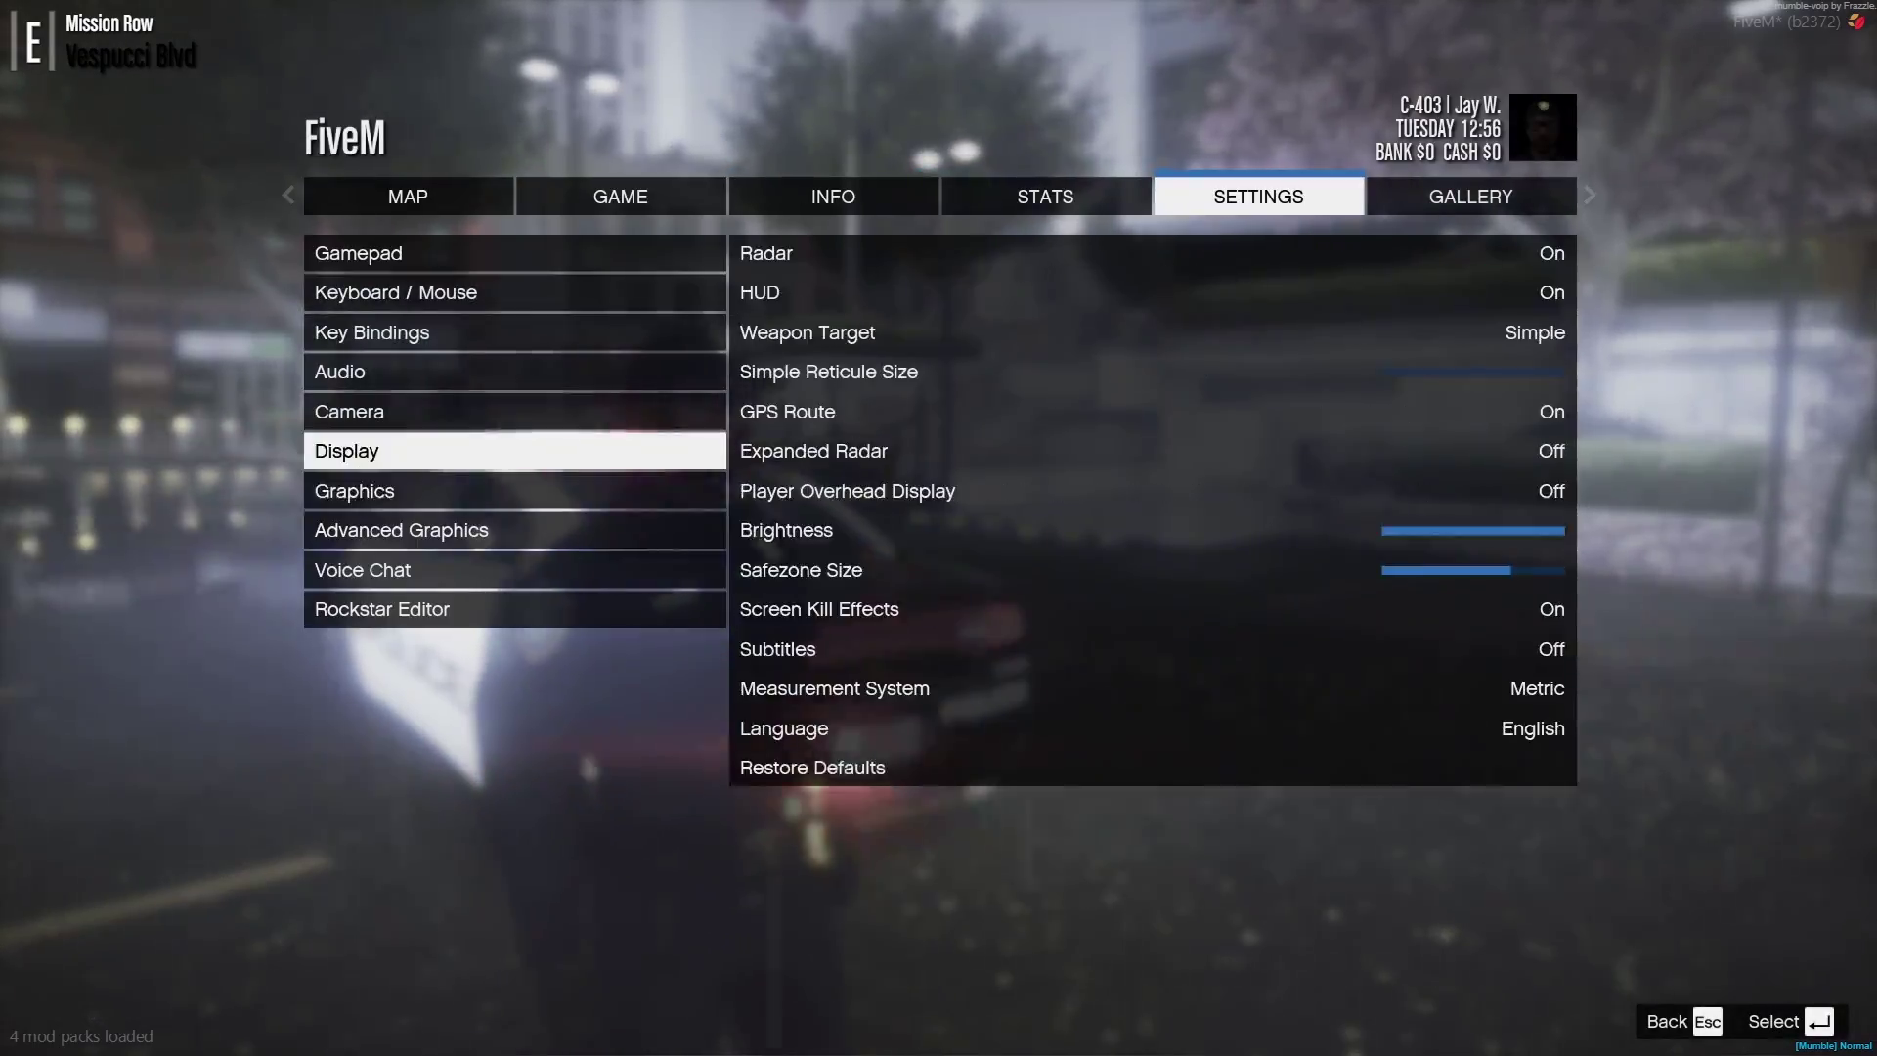
pyautogui.press('Down')
pyautogui.press('Return')
pyautogui.press('Down')
pyautogui.press('Down')
pyautogui.press('Down')
pyautogui.press('Down')
pyautogui.press('Down')
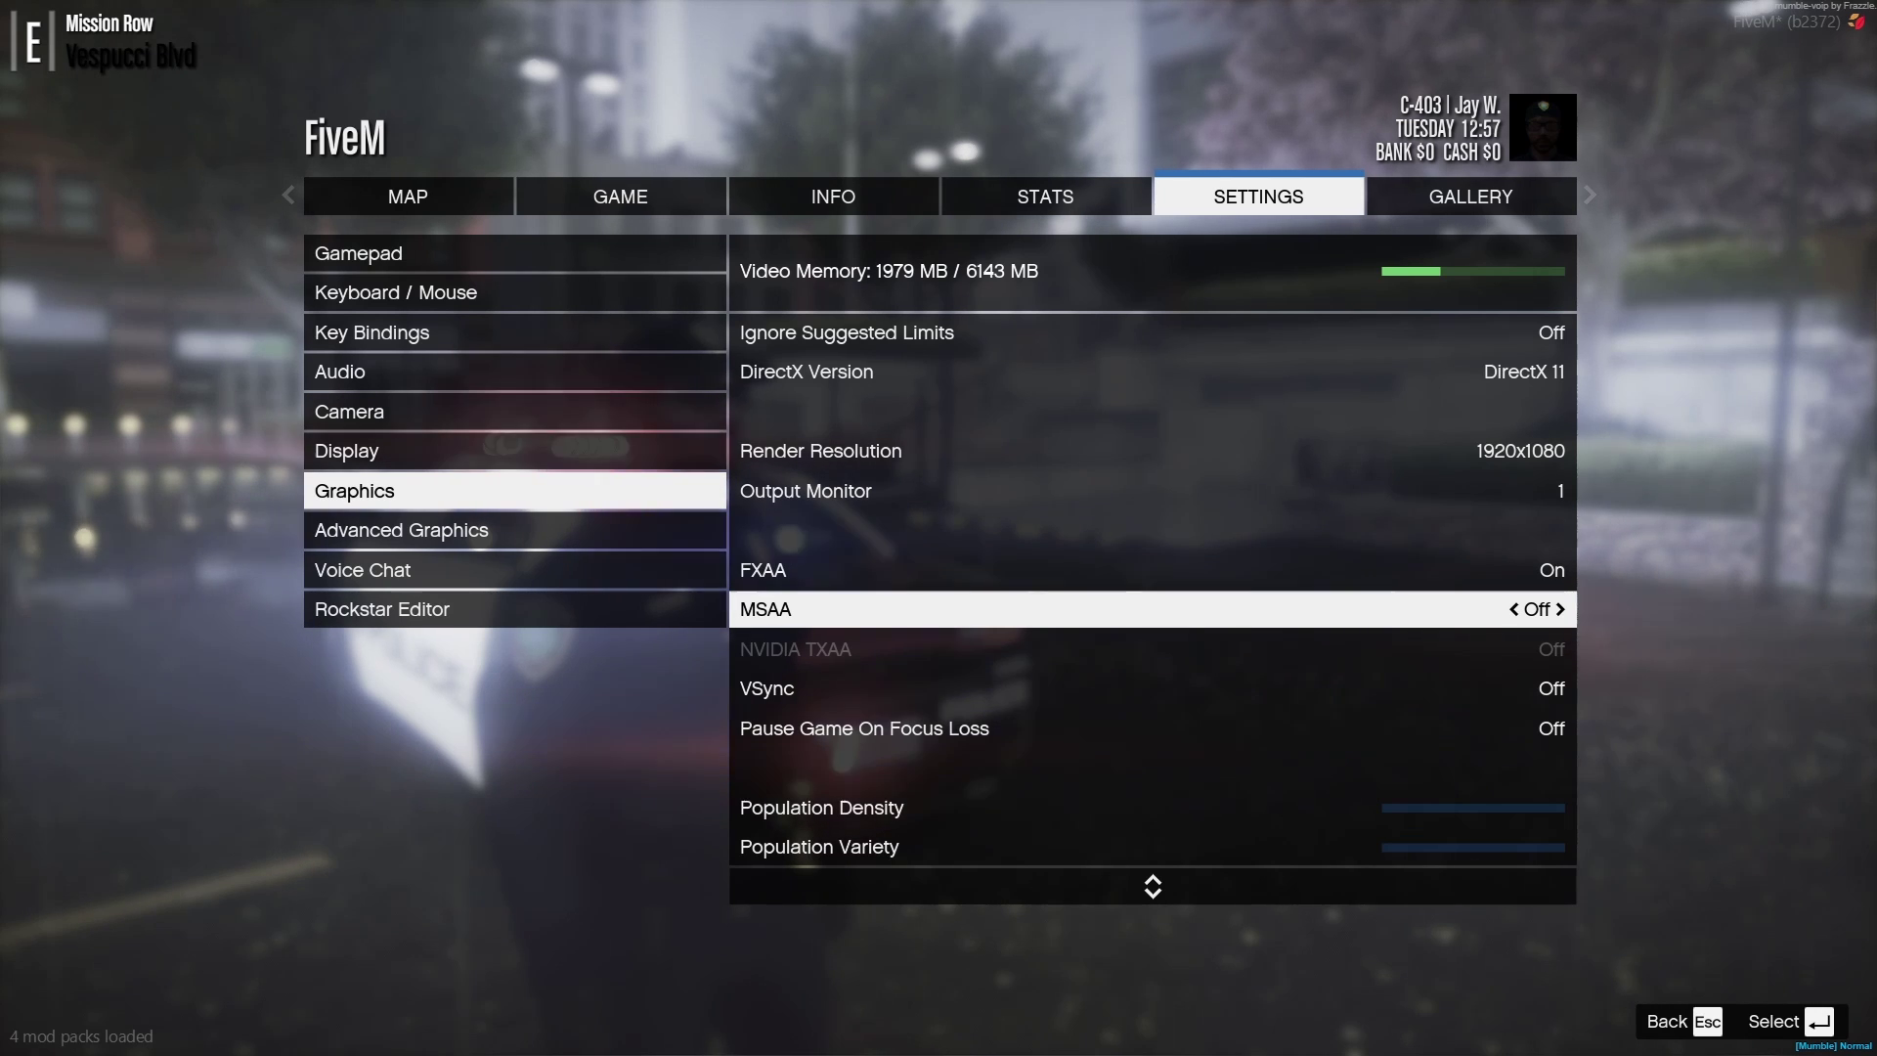
pyautogui.press('Down')
pyautogui.press('Up')
pyautogui.press('Up')
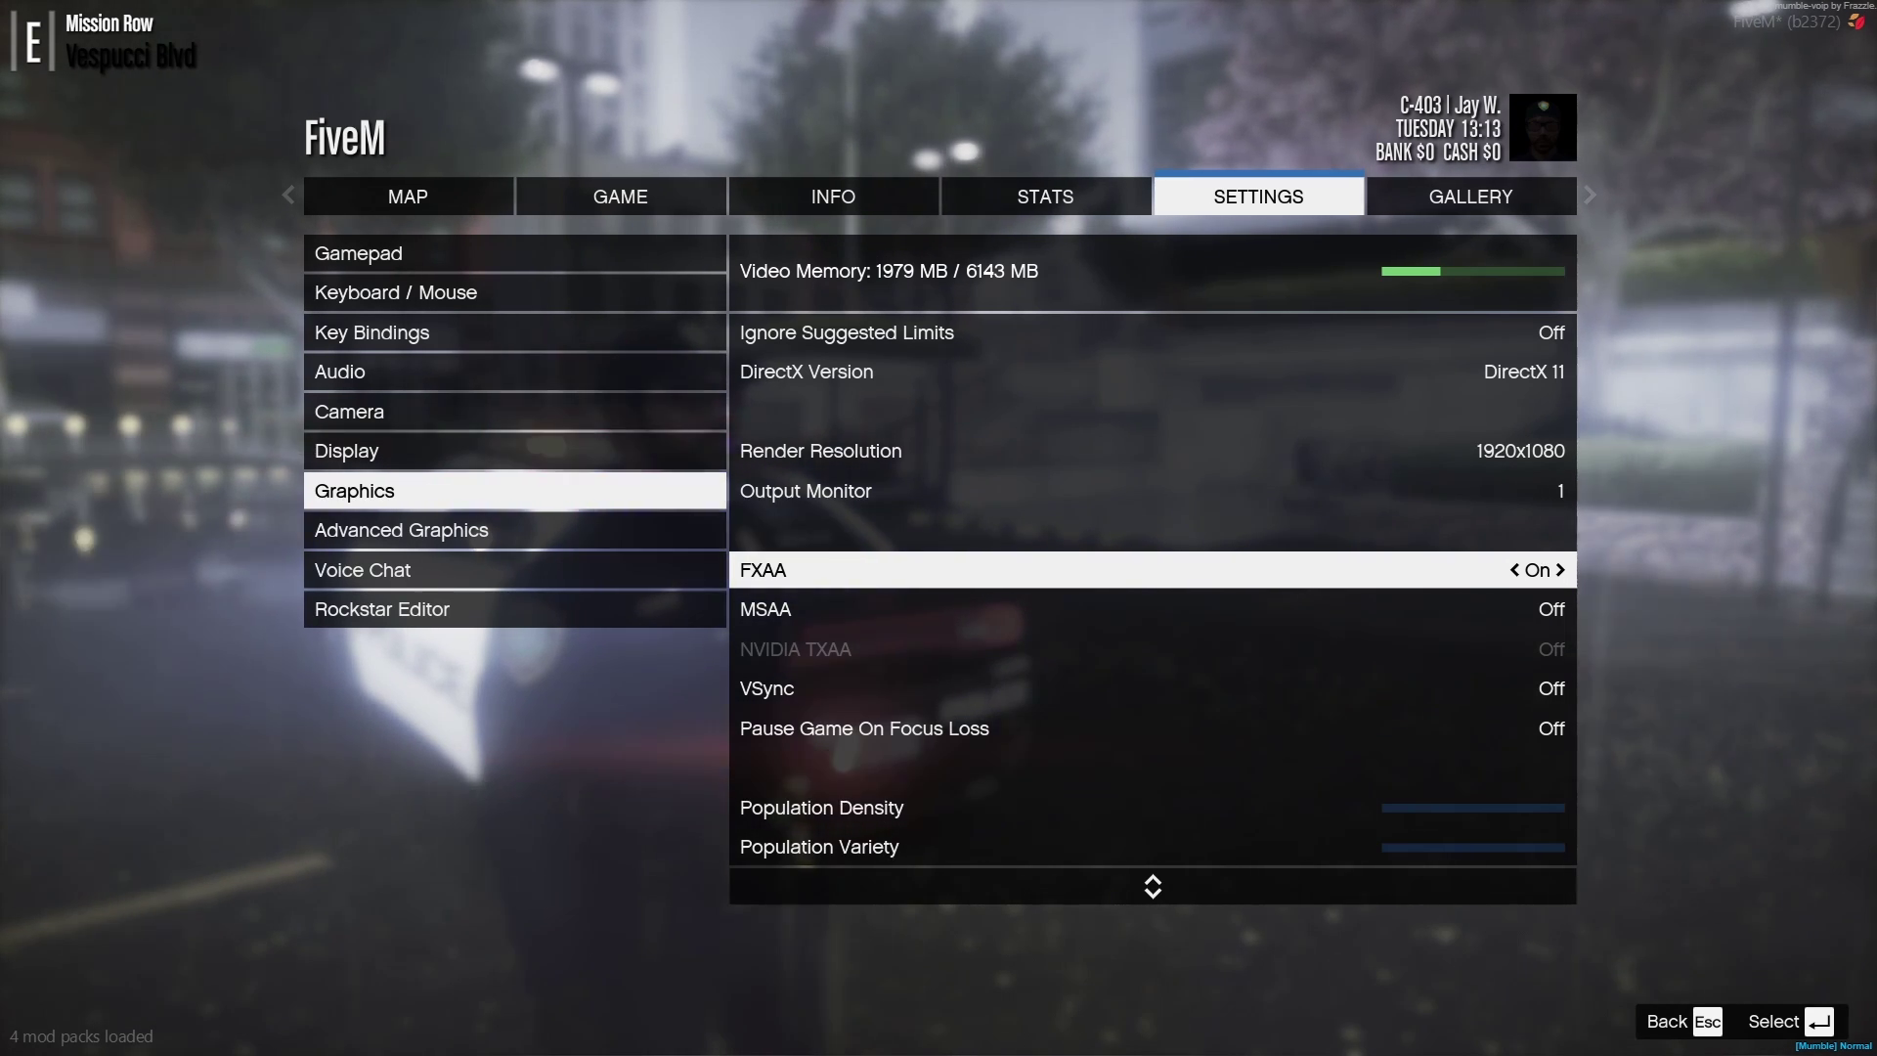
pyautogui.press('Down')
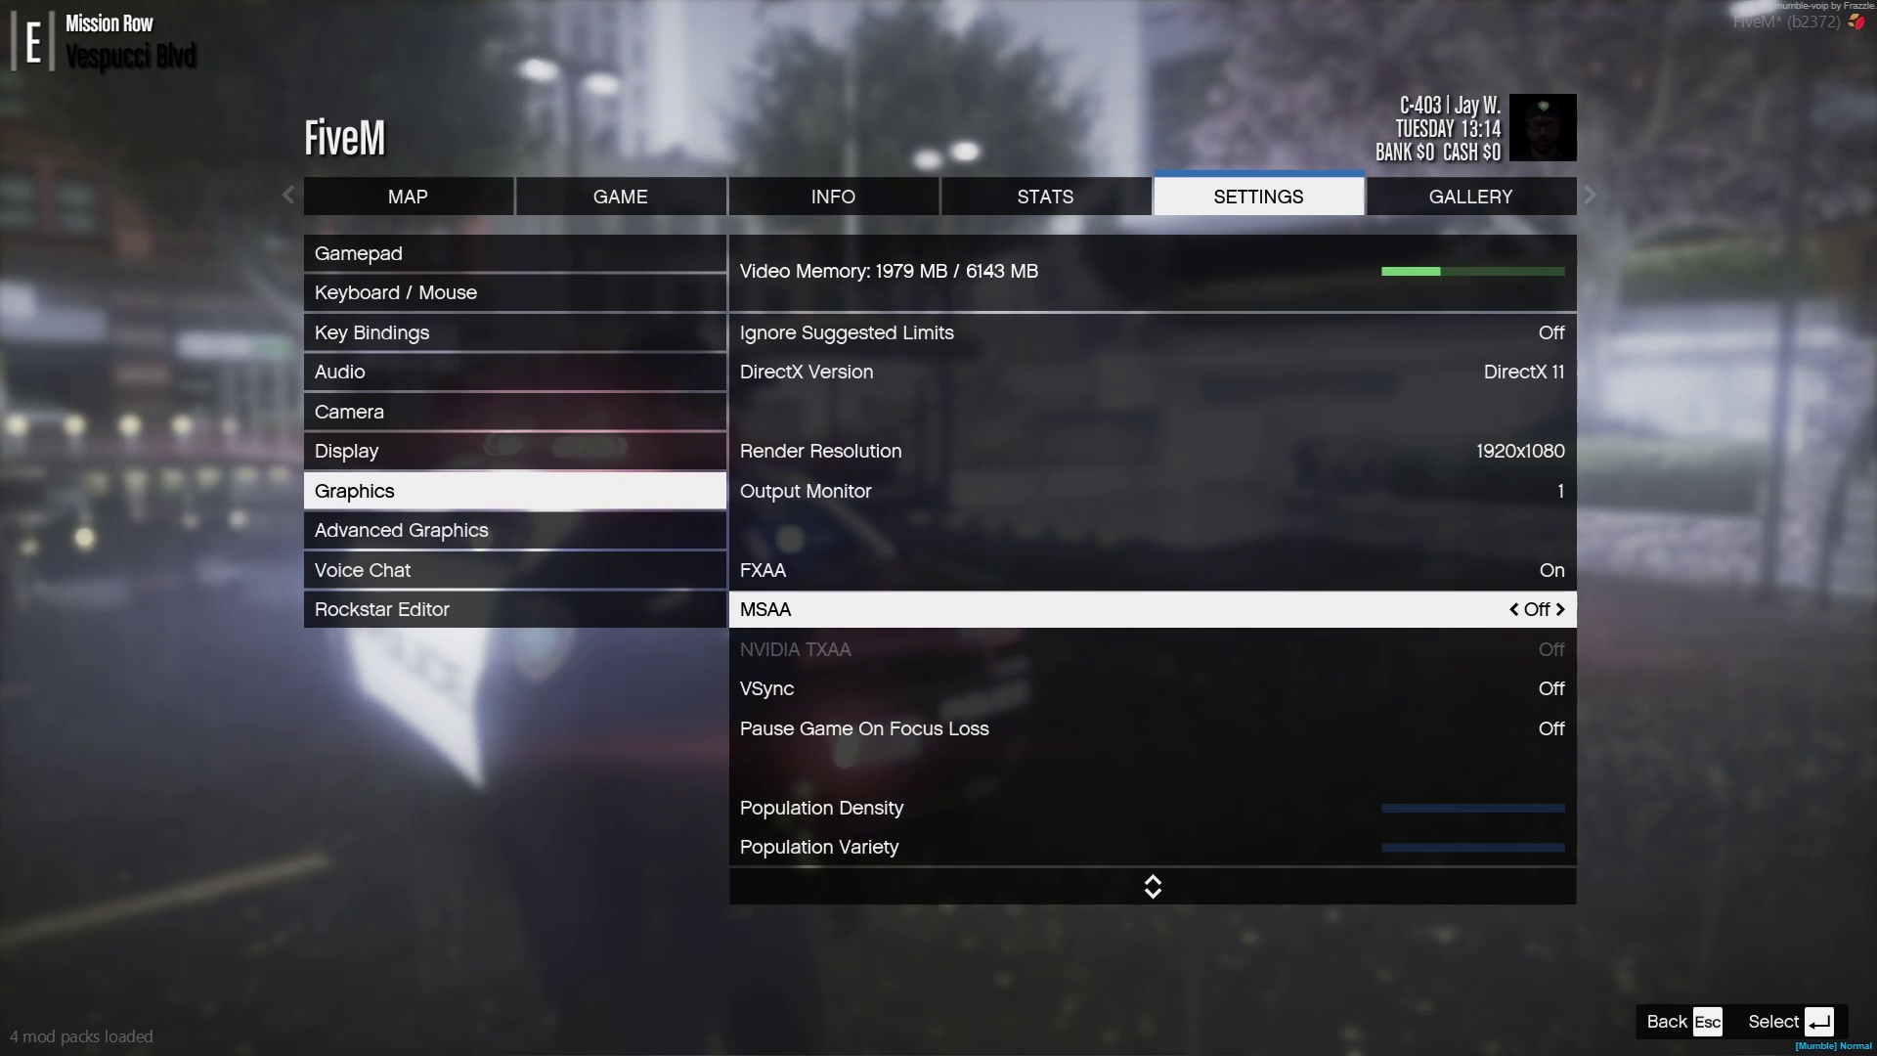
pyautogui.press('Down')
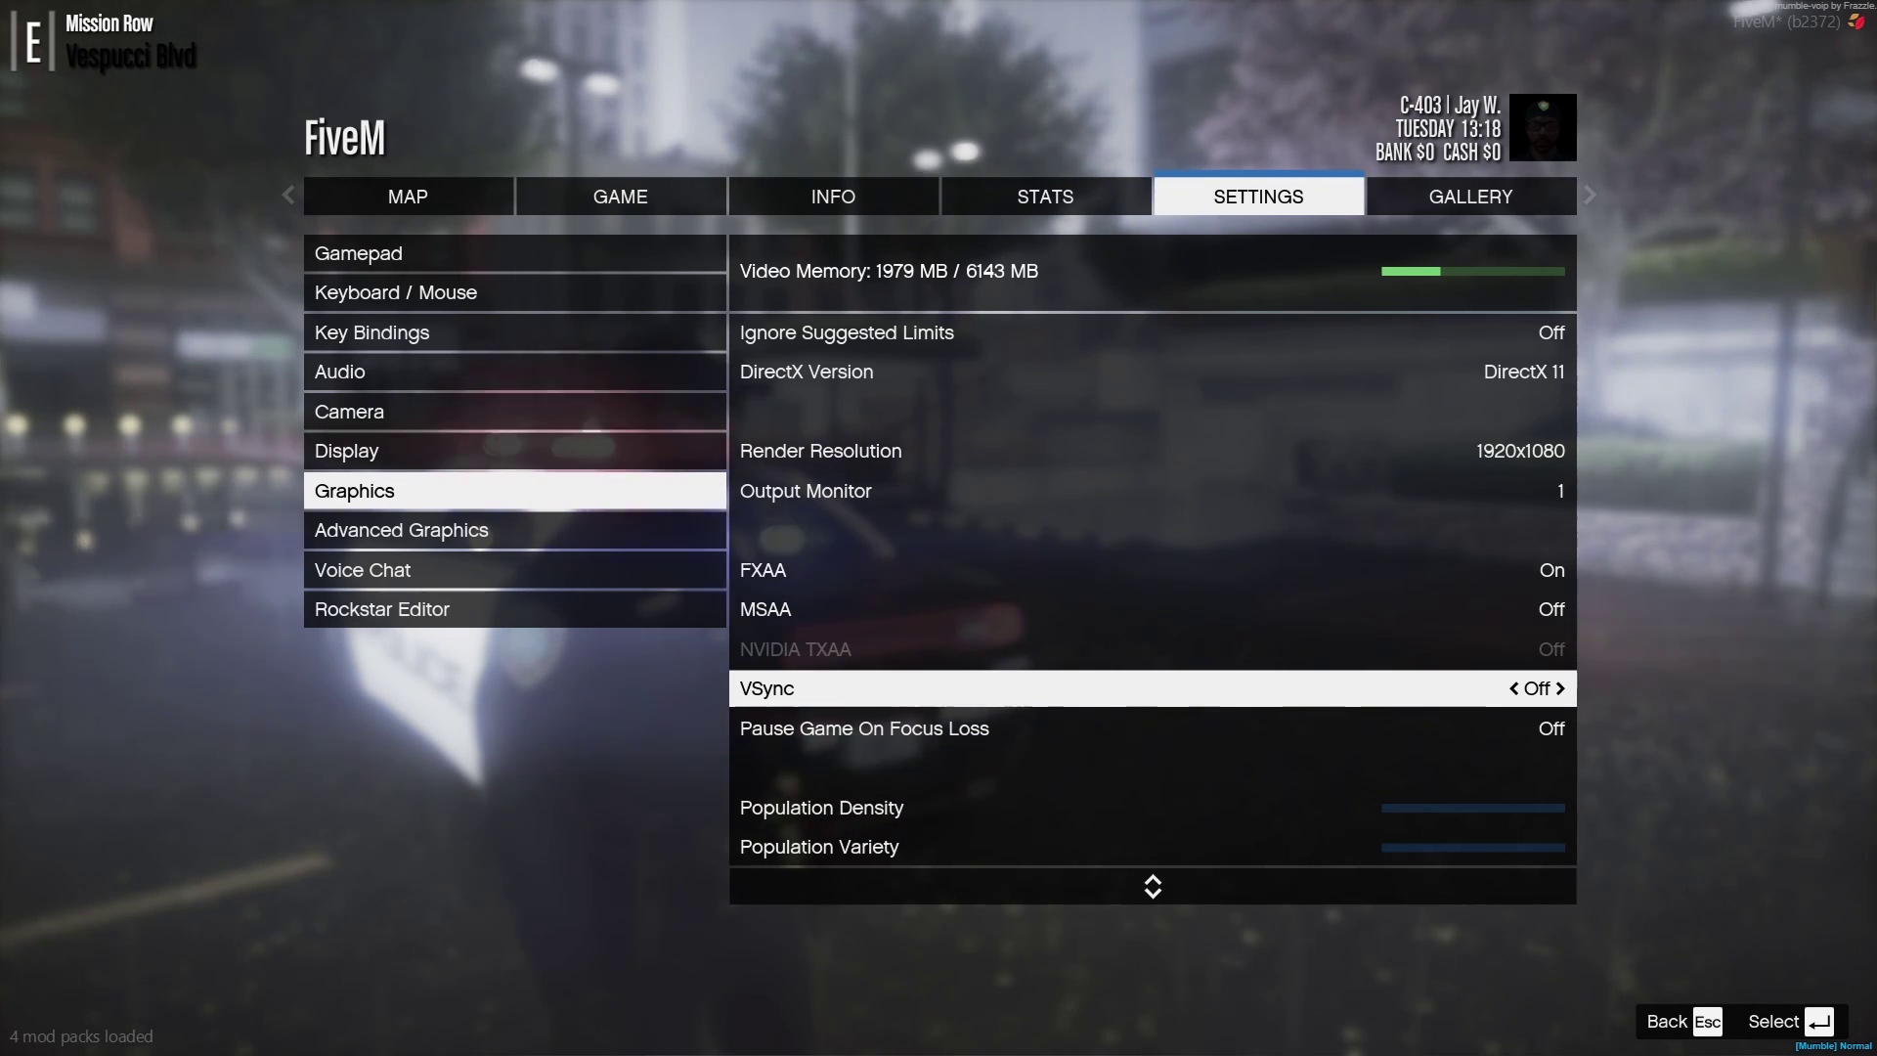
pyautogui.press('Down')
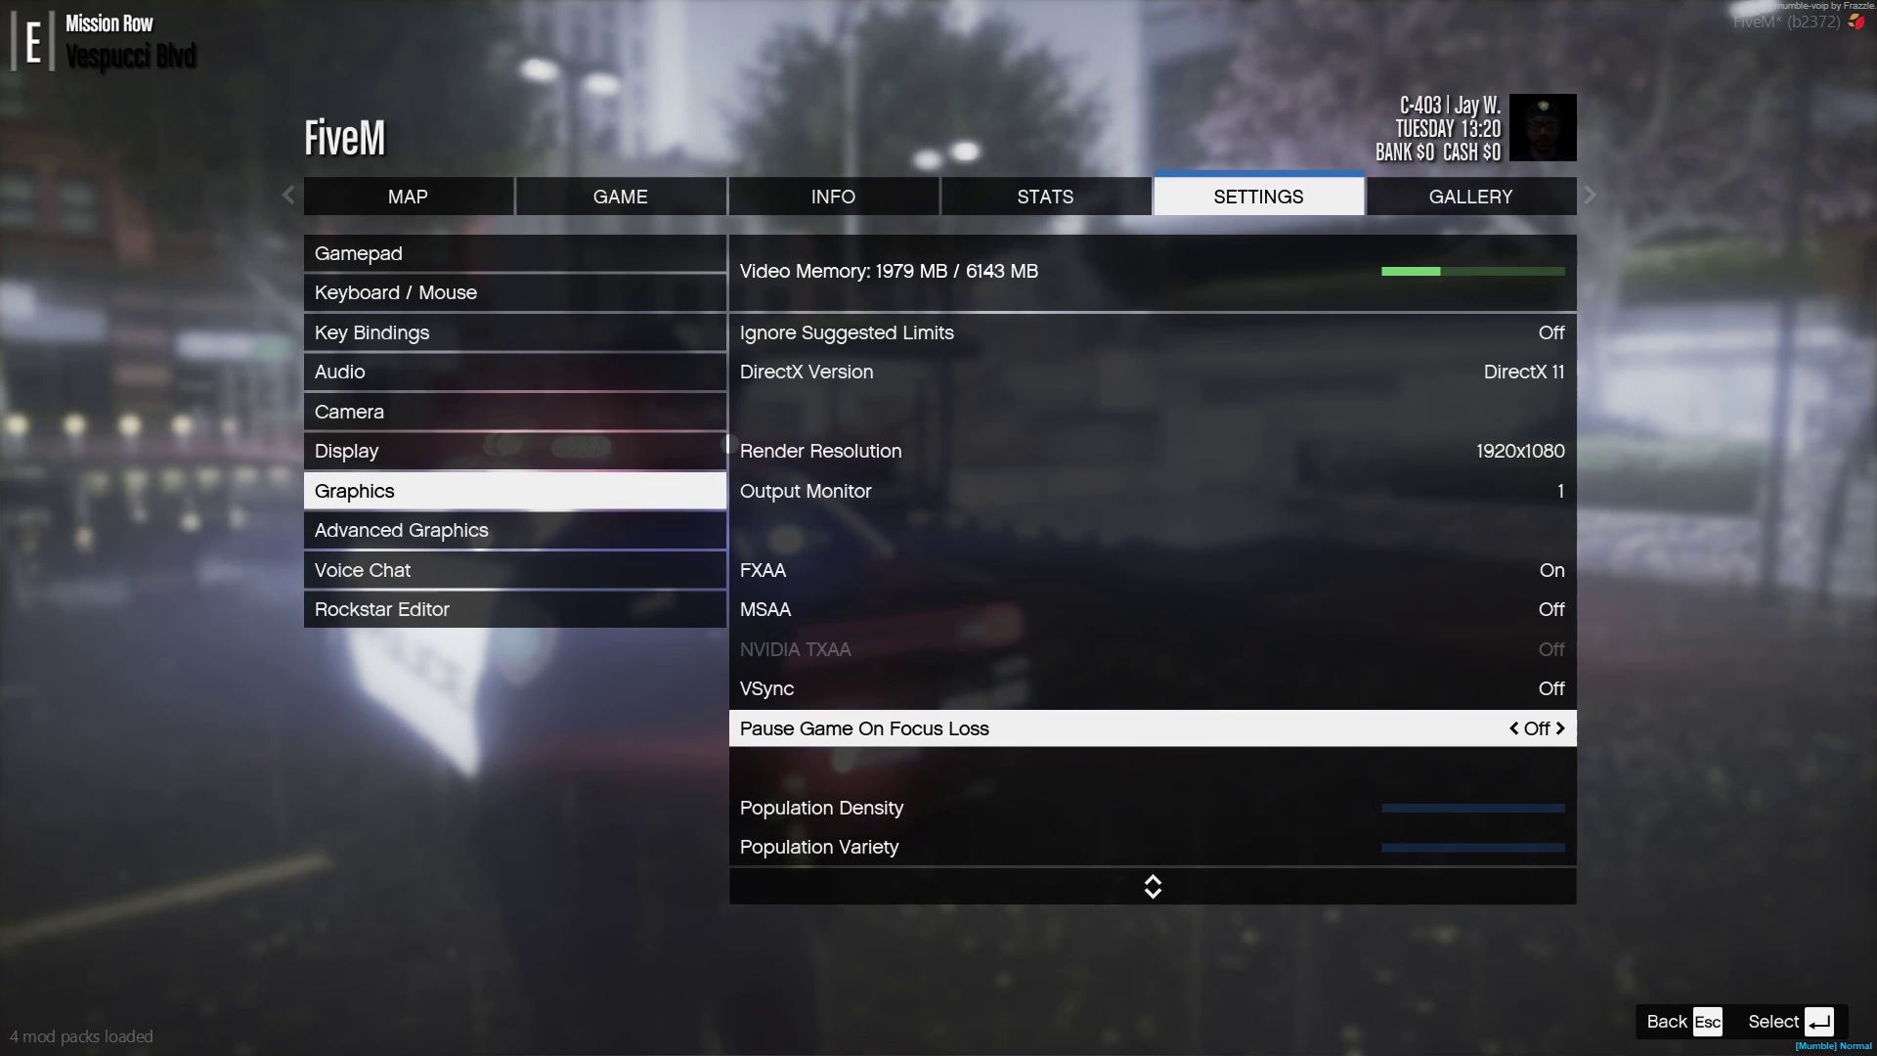
pyautogui.press('Down')
pyautogui.press('Down')
pyautogui.press('Down')
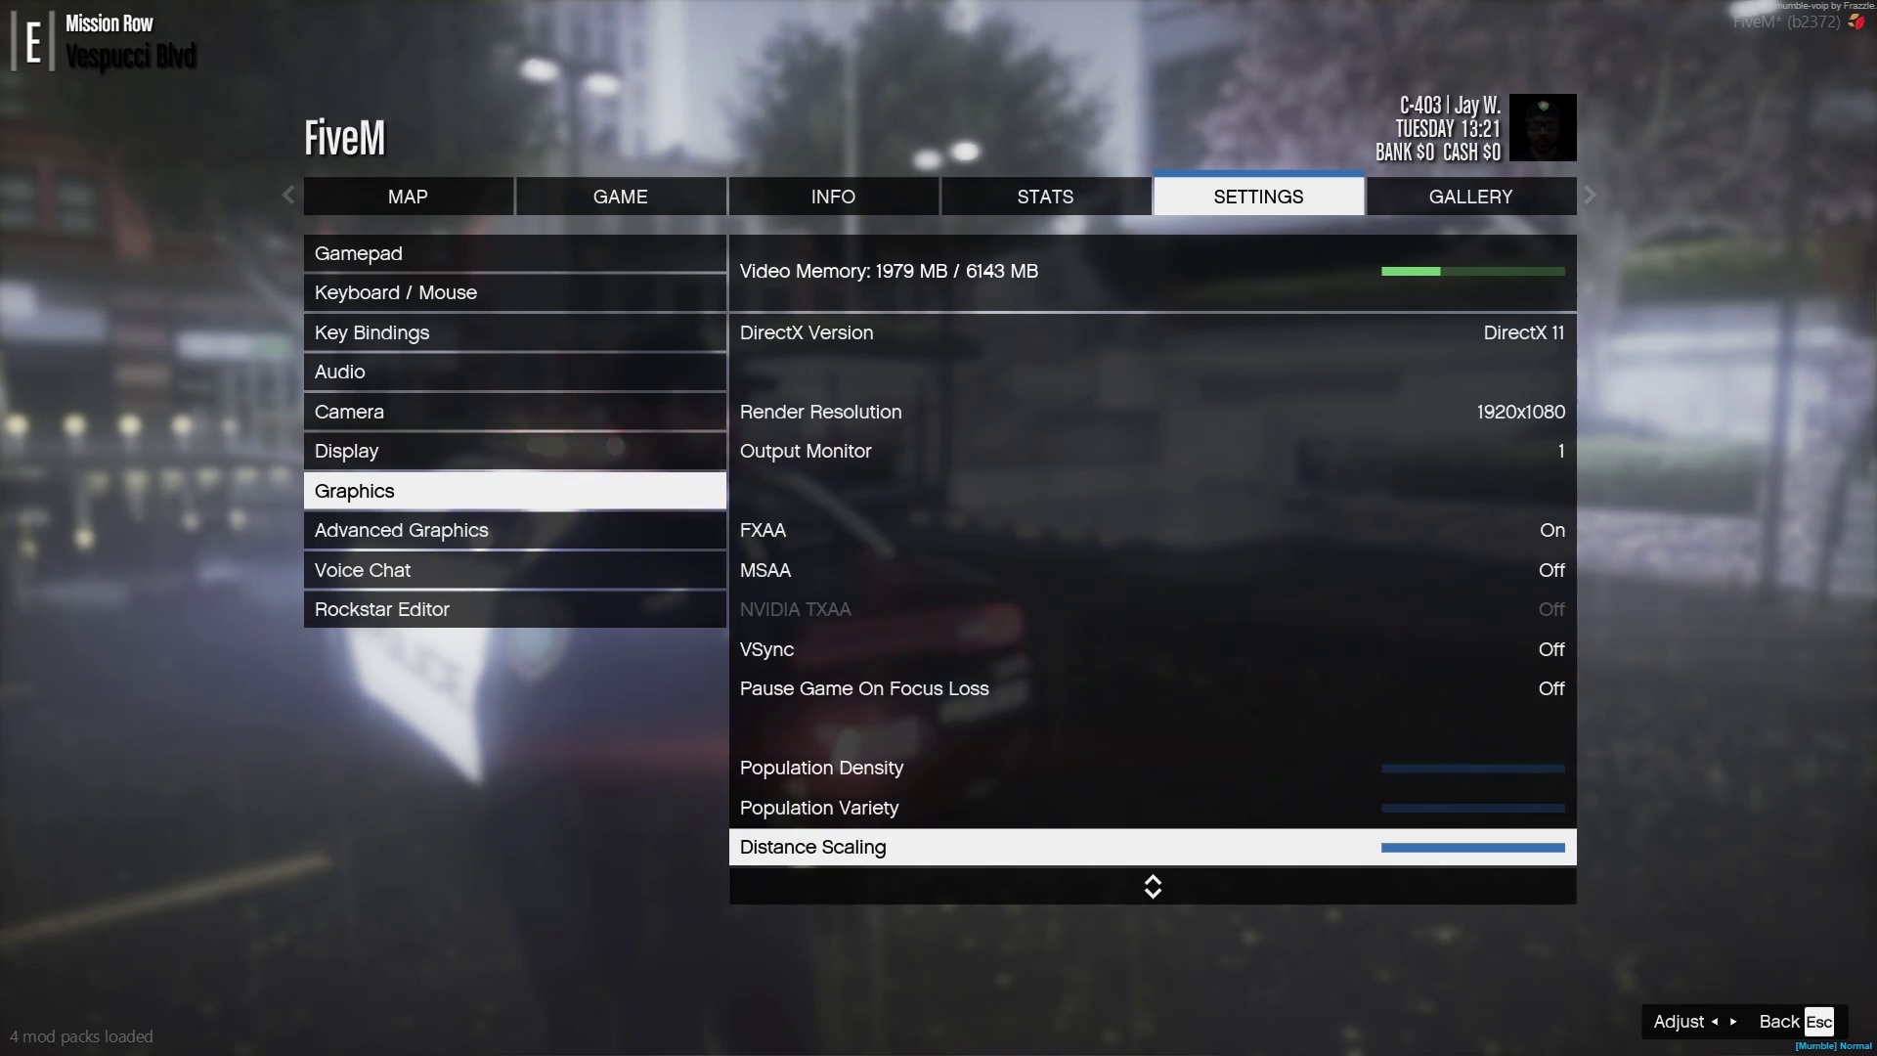
pyautogui.press('Up')
pyautogui.press('Up')
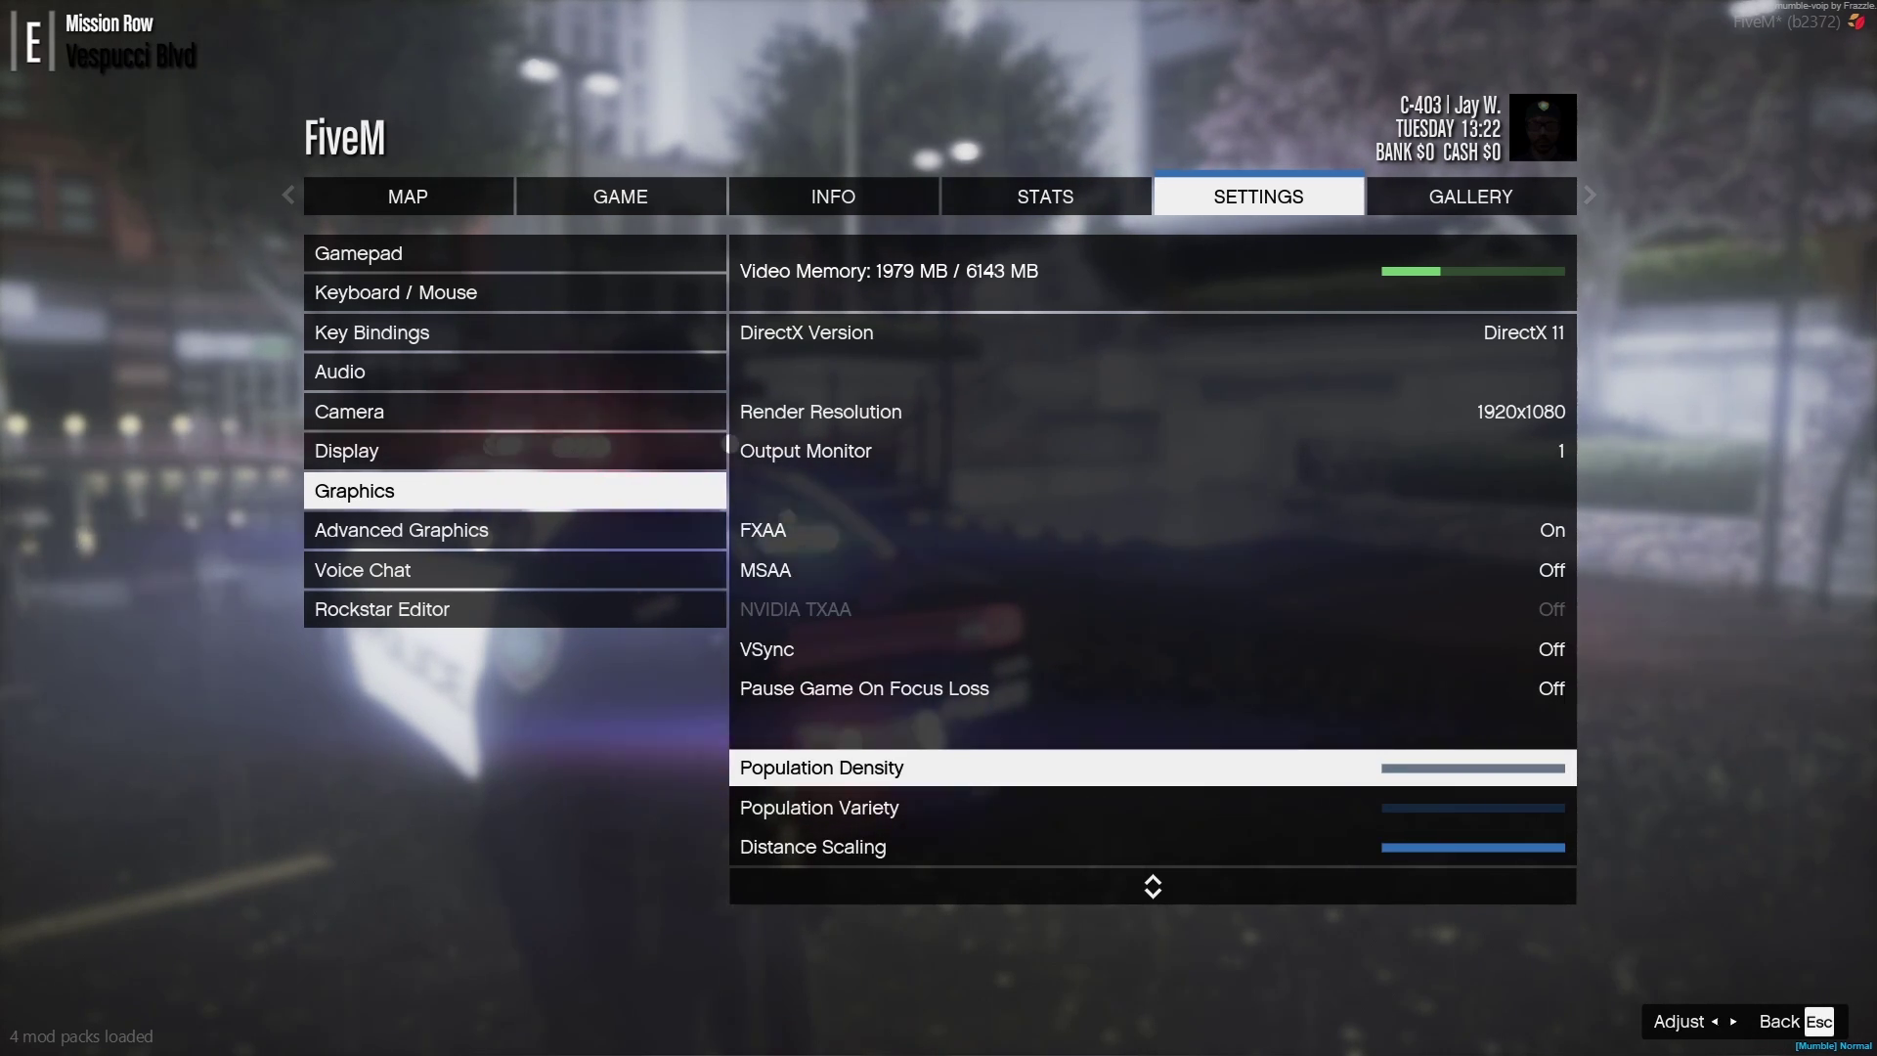
pyautogui.press('Down')
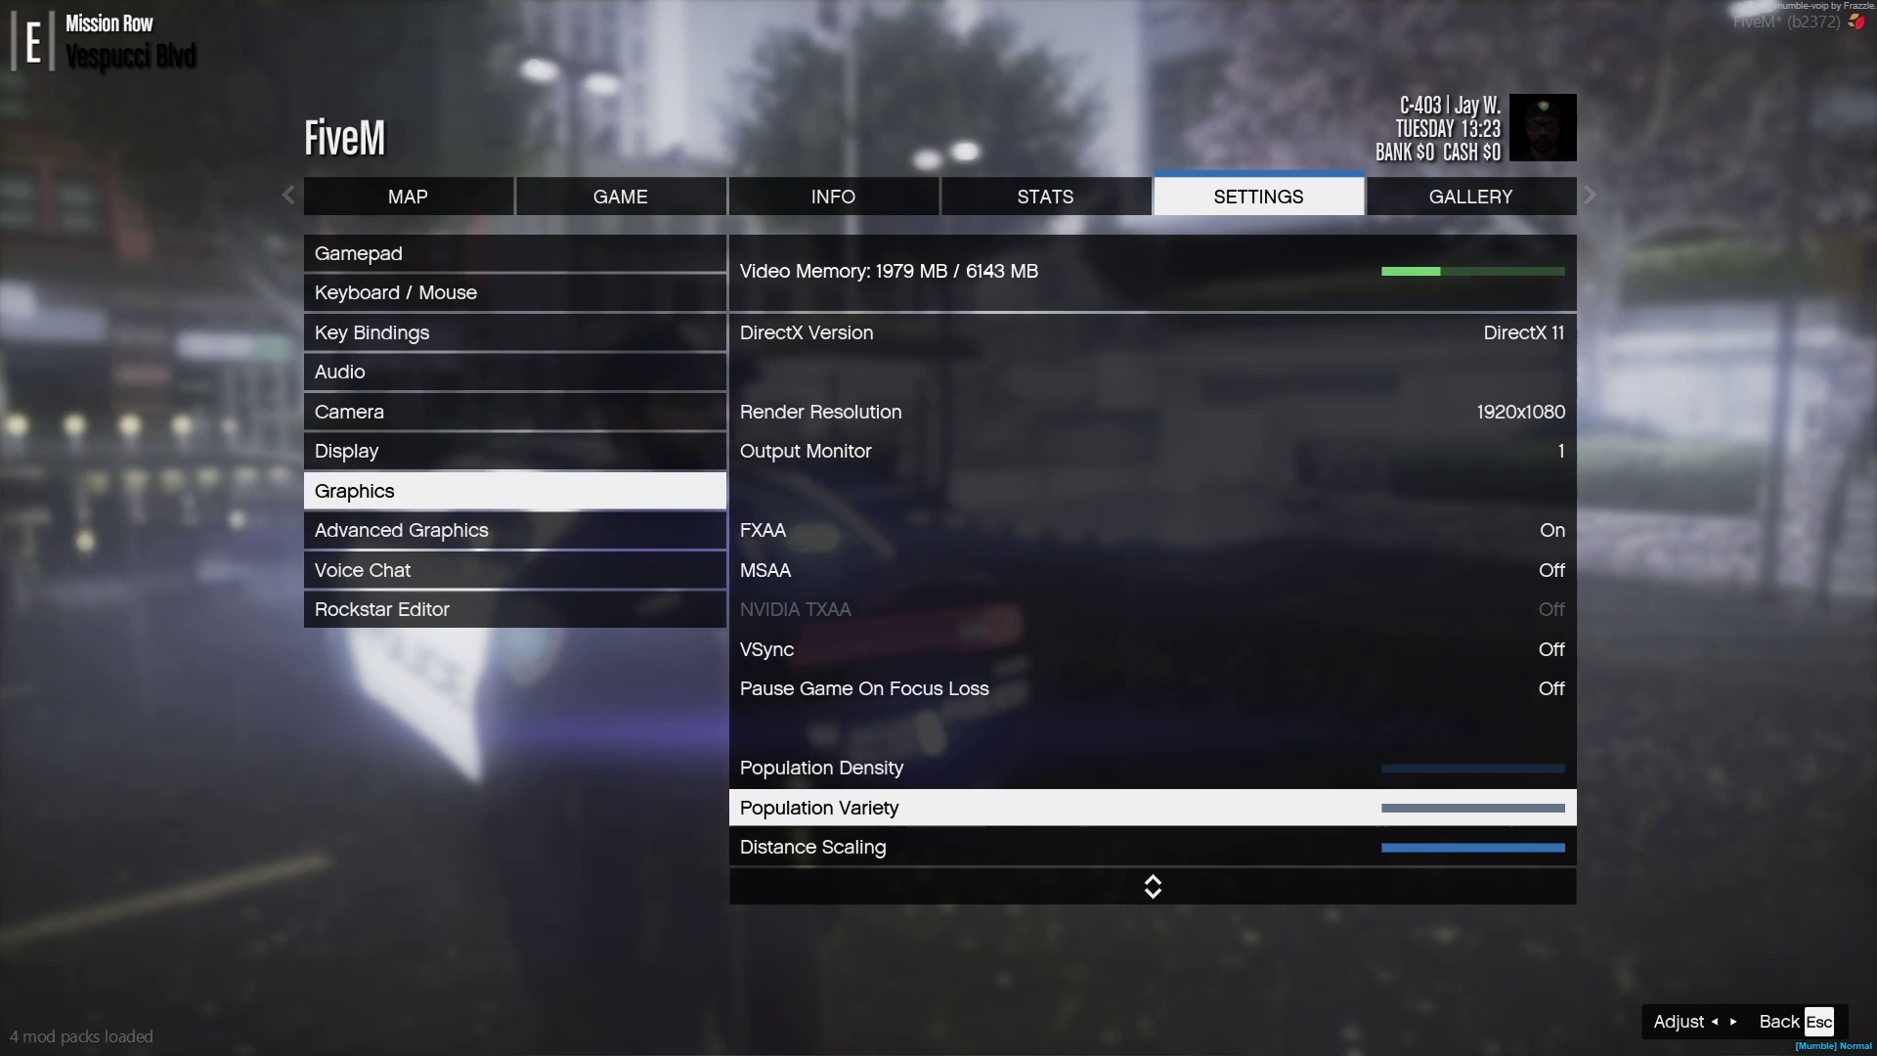
pyautogui.press('Up')
pyautogui.press('Down')
pyautogui.press('Up')
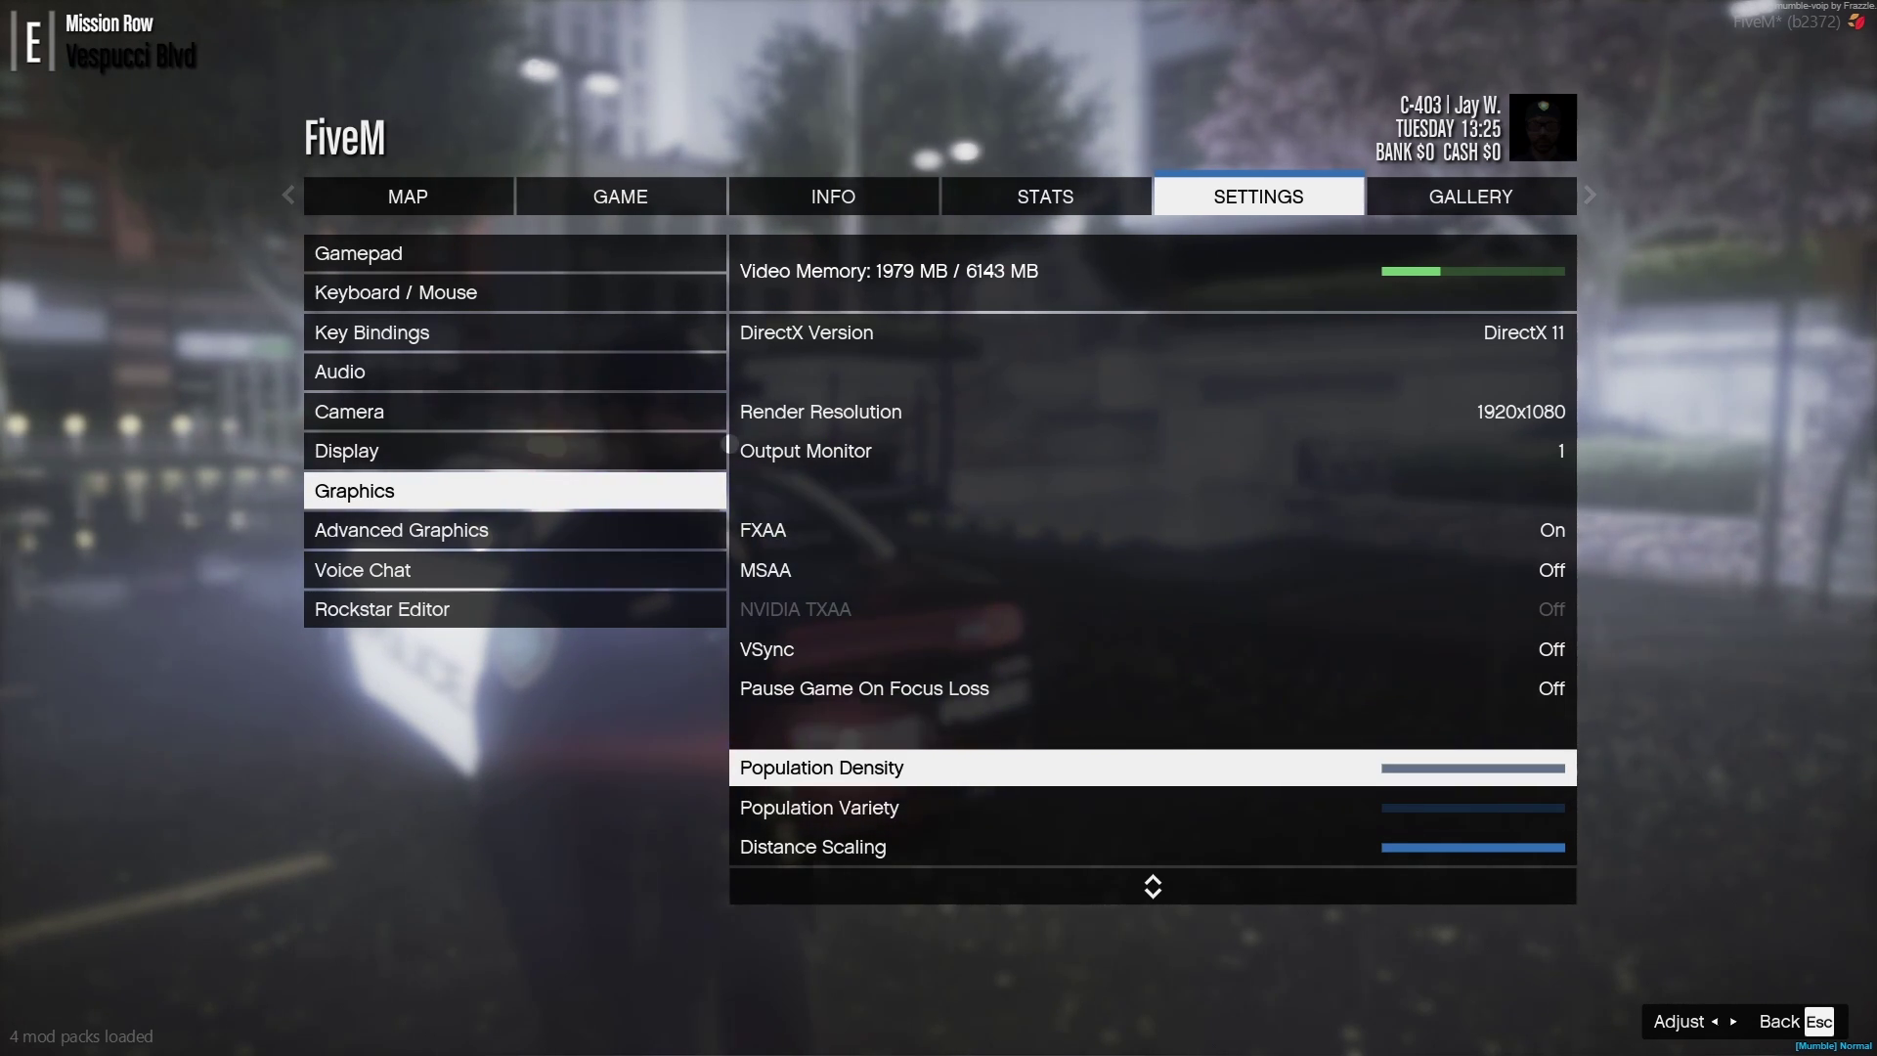
pyautogui.press('Down')
pyautogui.press('Down')
pyautogui.press('Down')
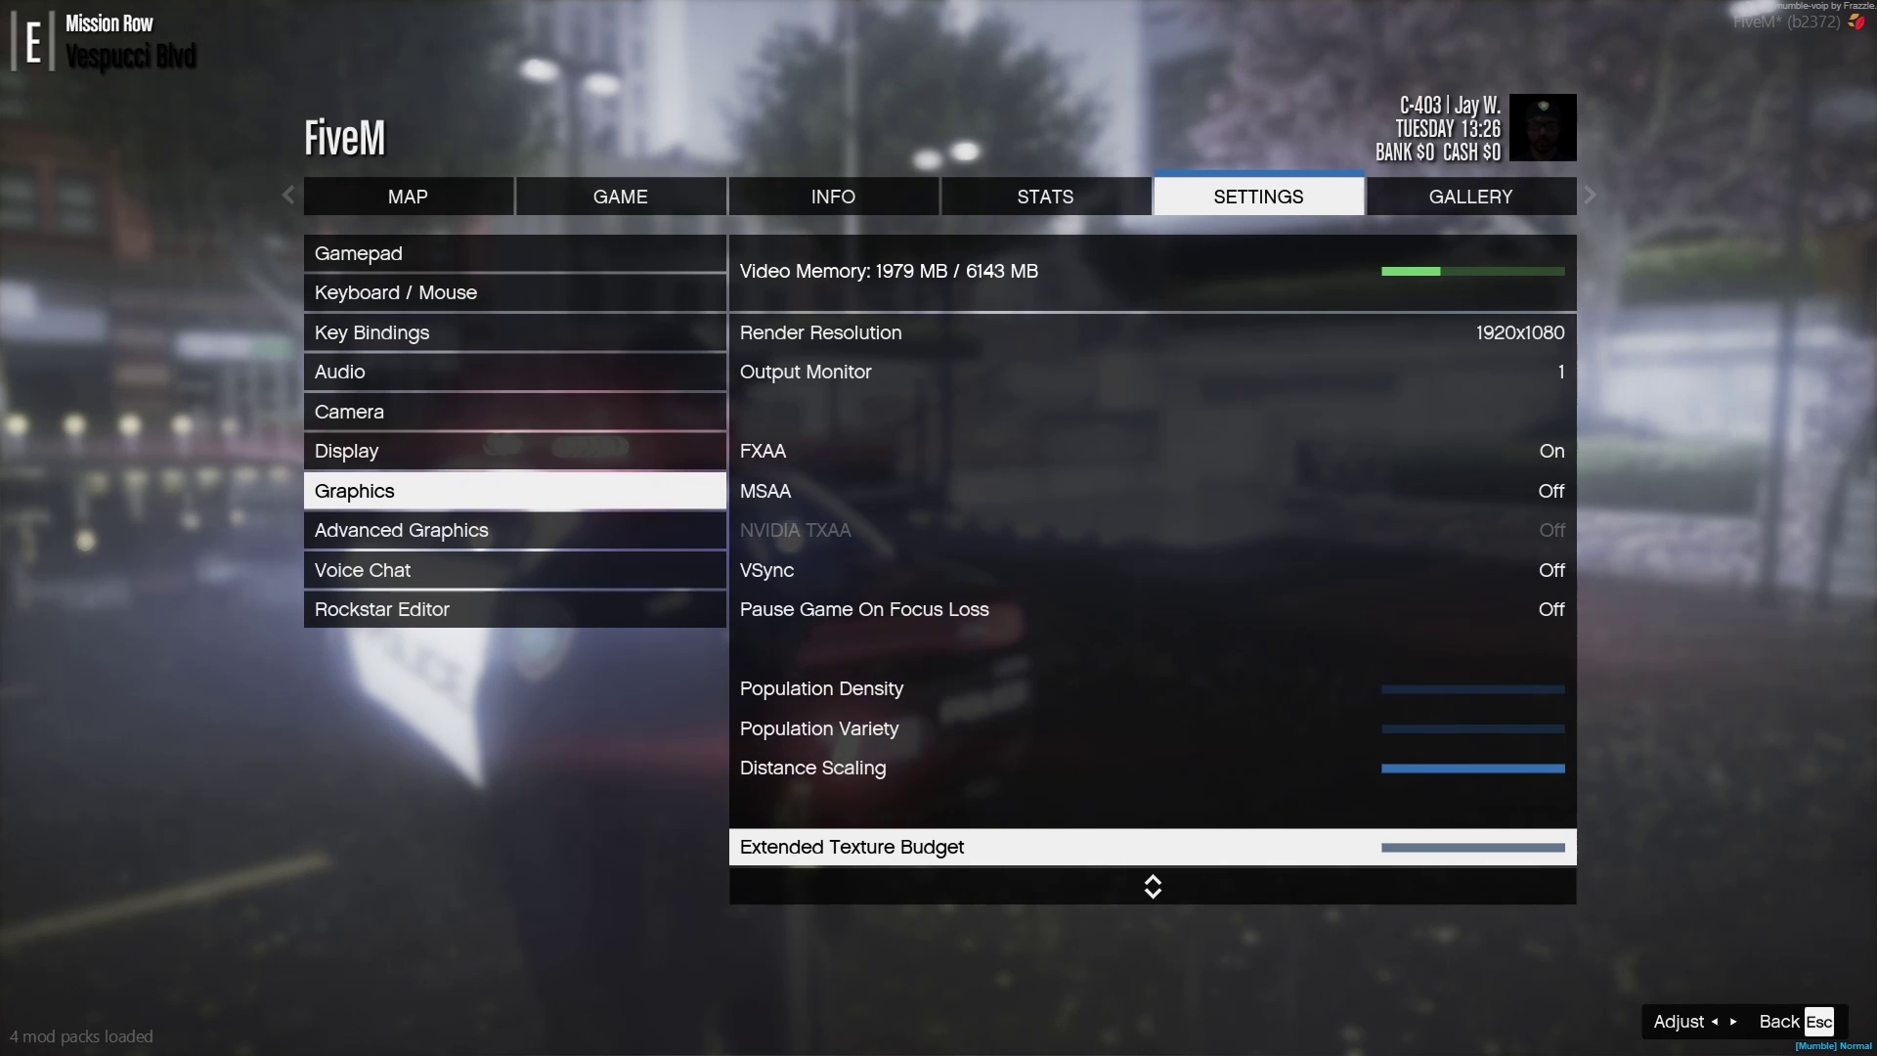
pyautogui.press('Up')
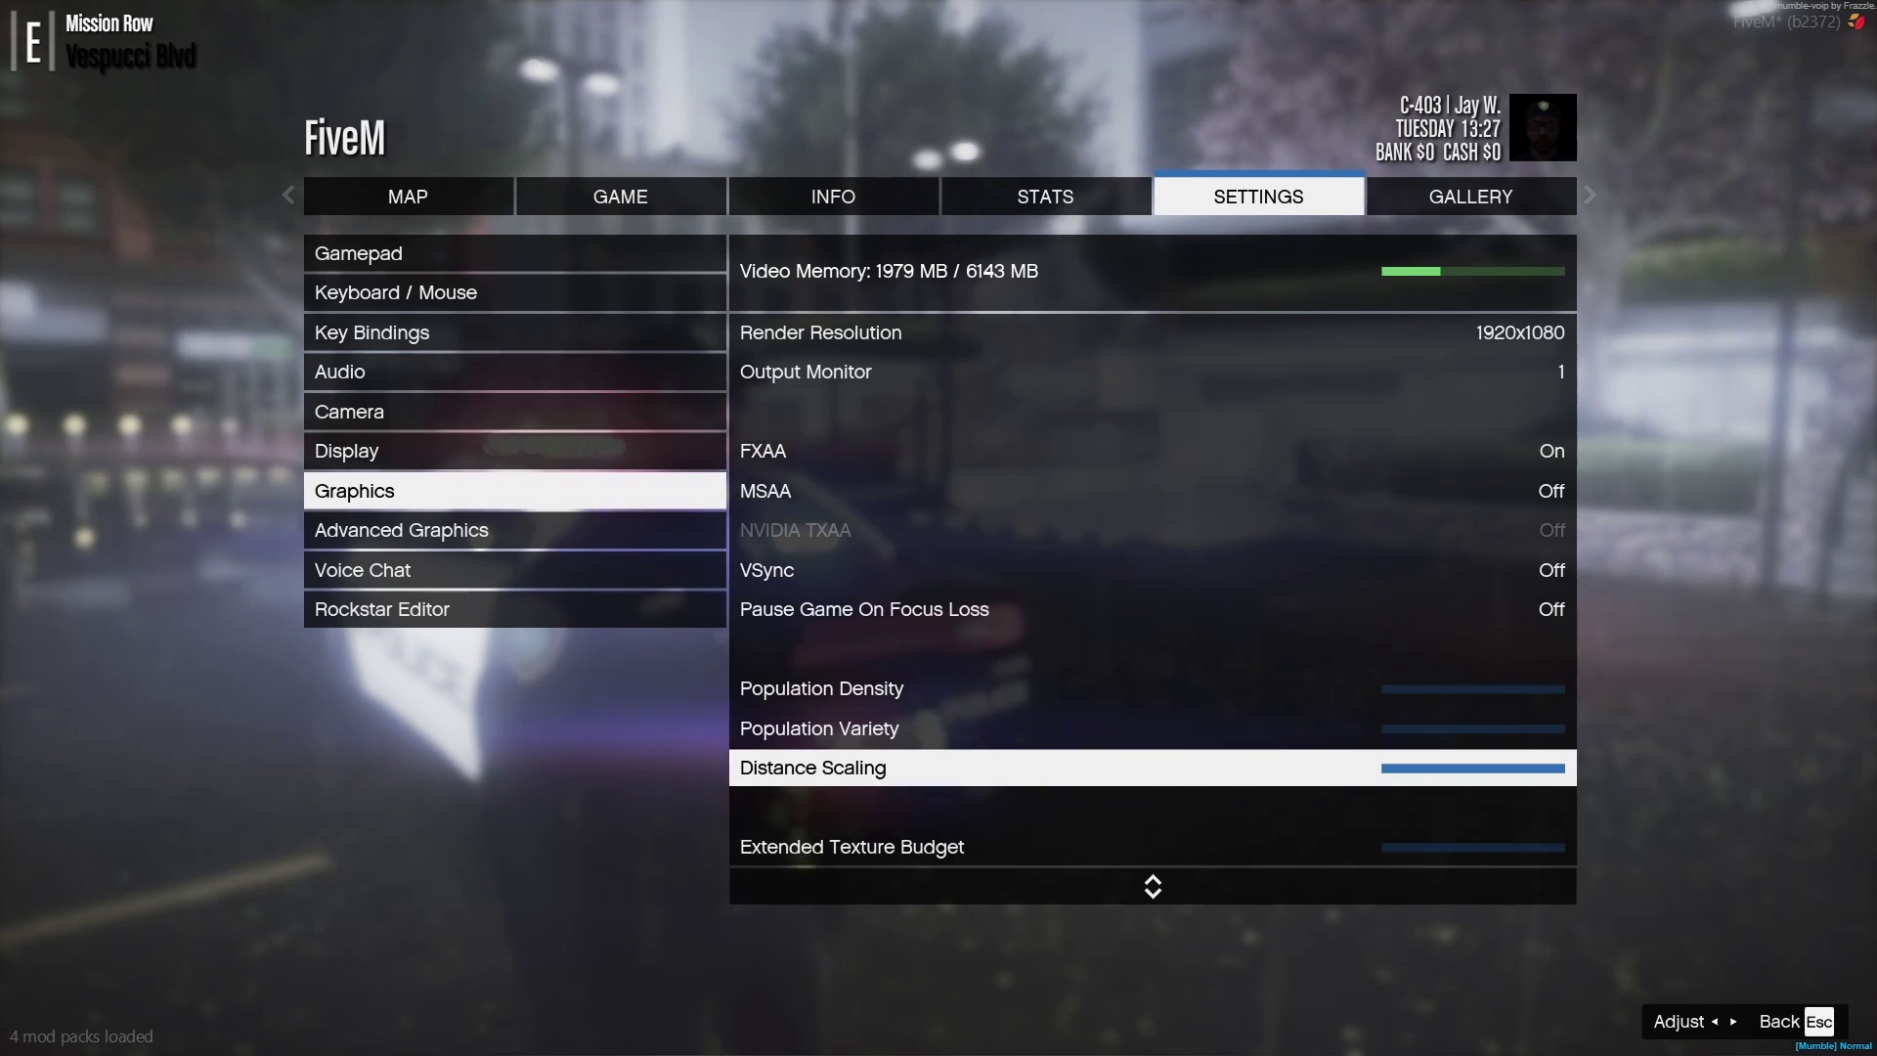
pyautogui.press('Down')
pyautogui.press('Up')
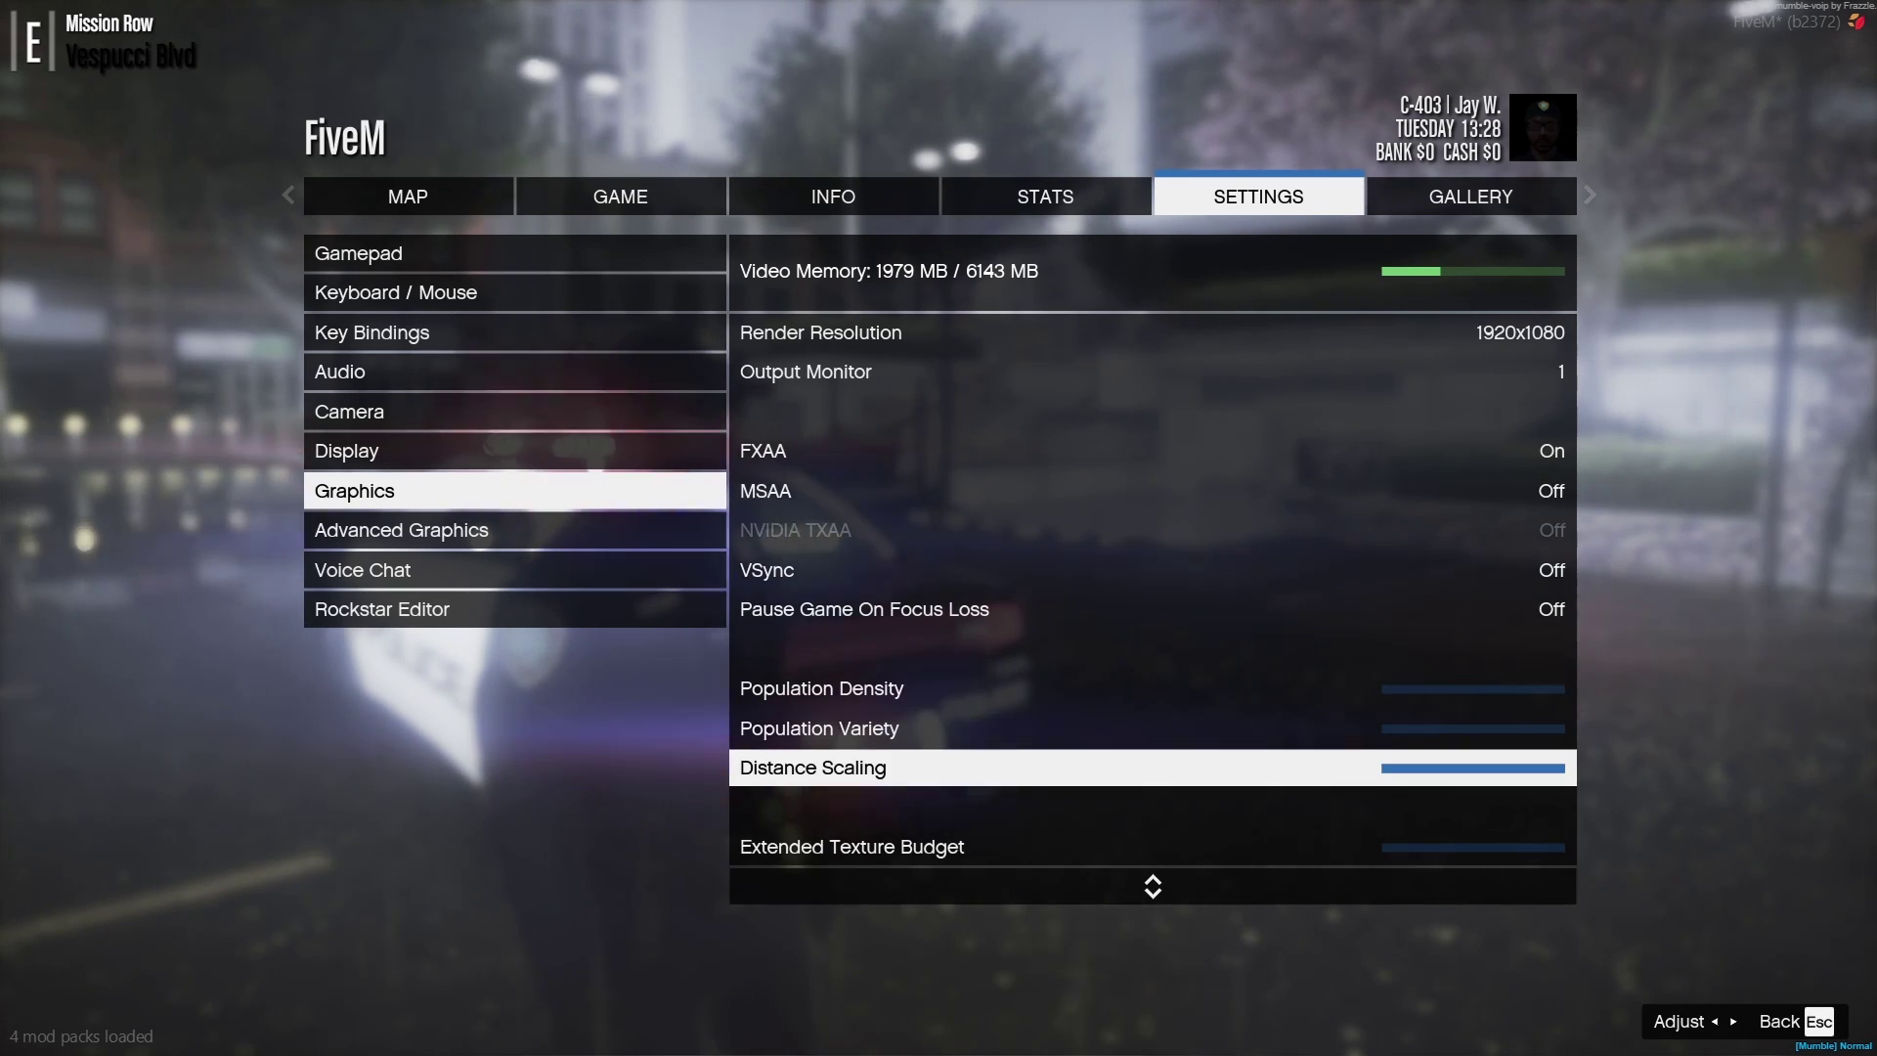
pyautogui.press('Down')
pyautogui.press('Down')
pyautogui.press('Down')
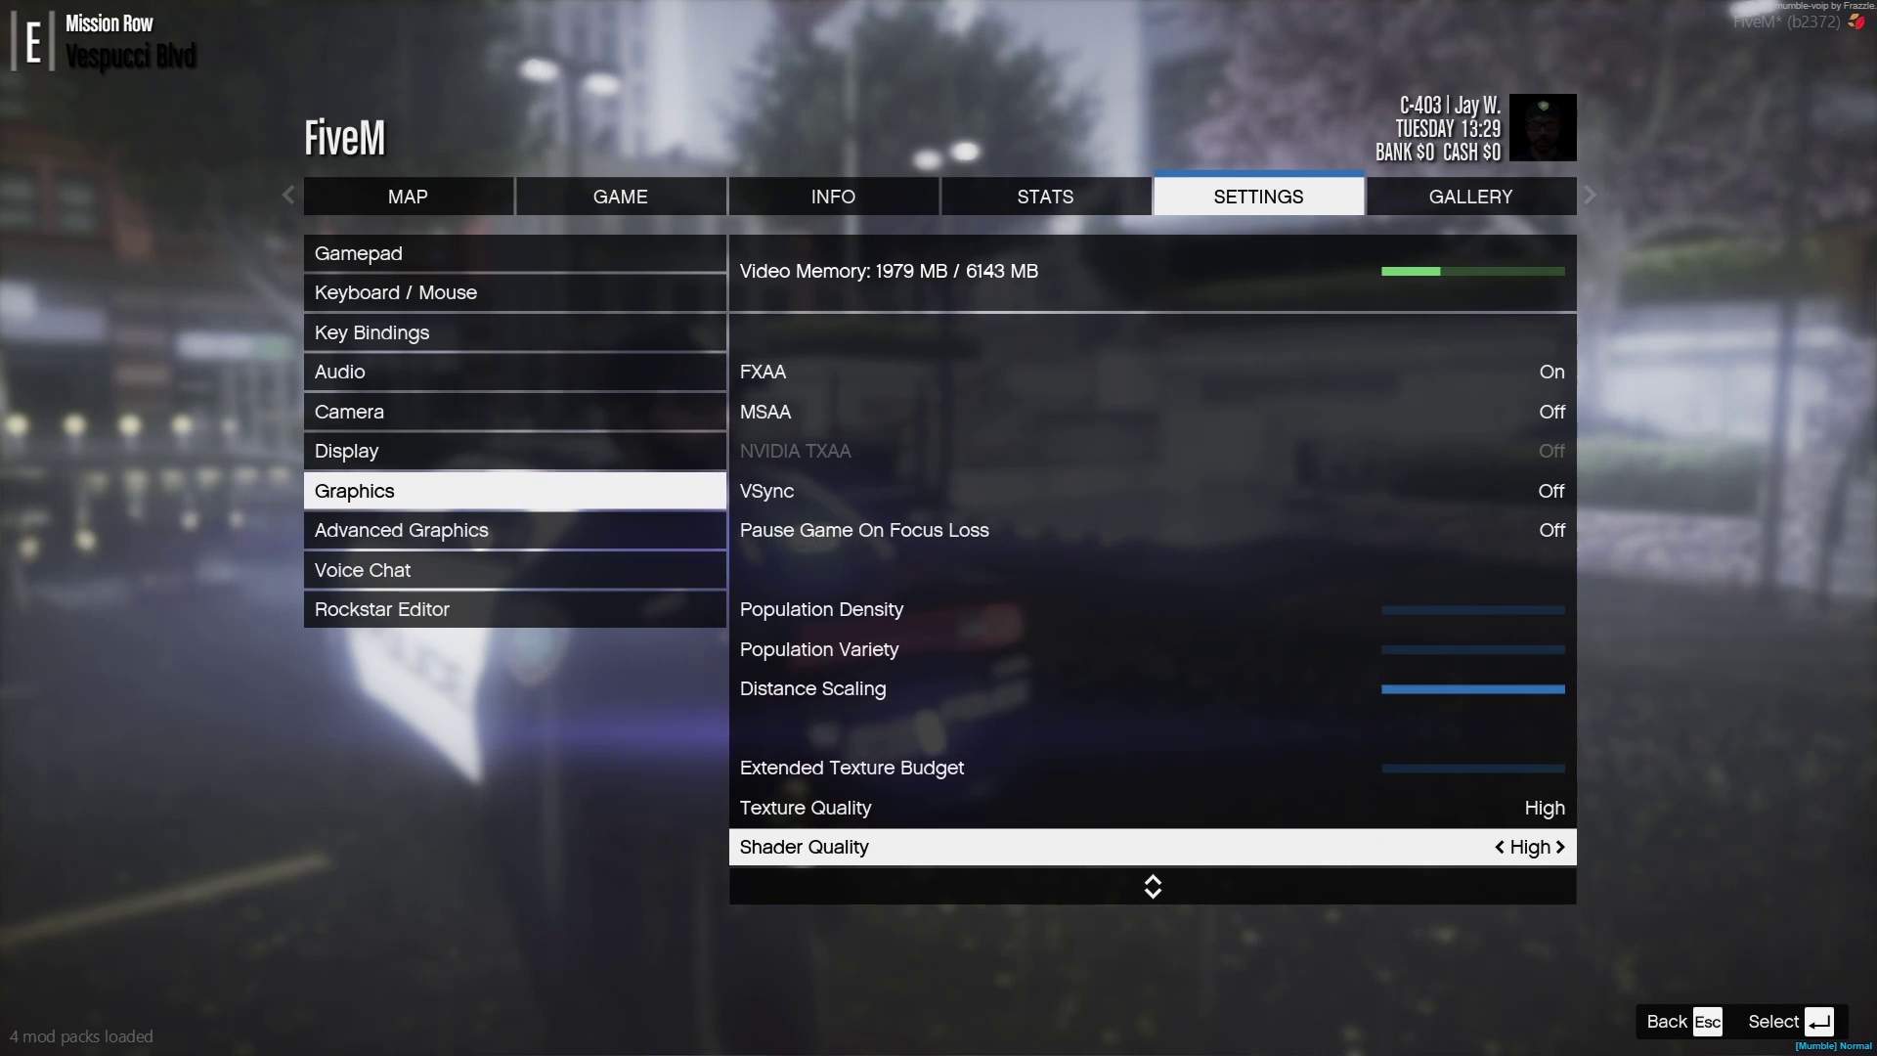
pyautogui.press('Up')
pyautogui.press('Up')
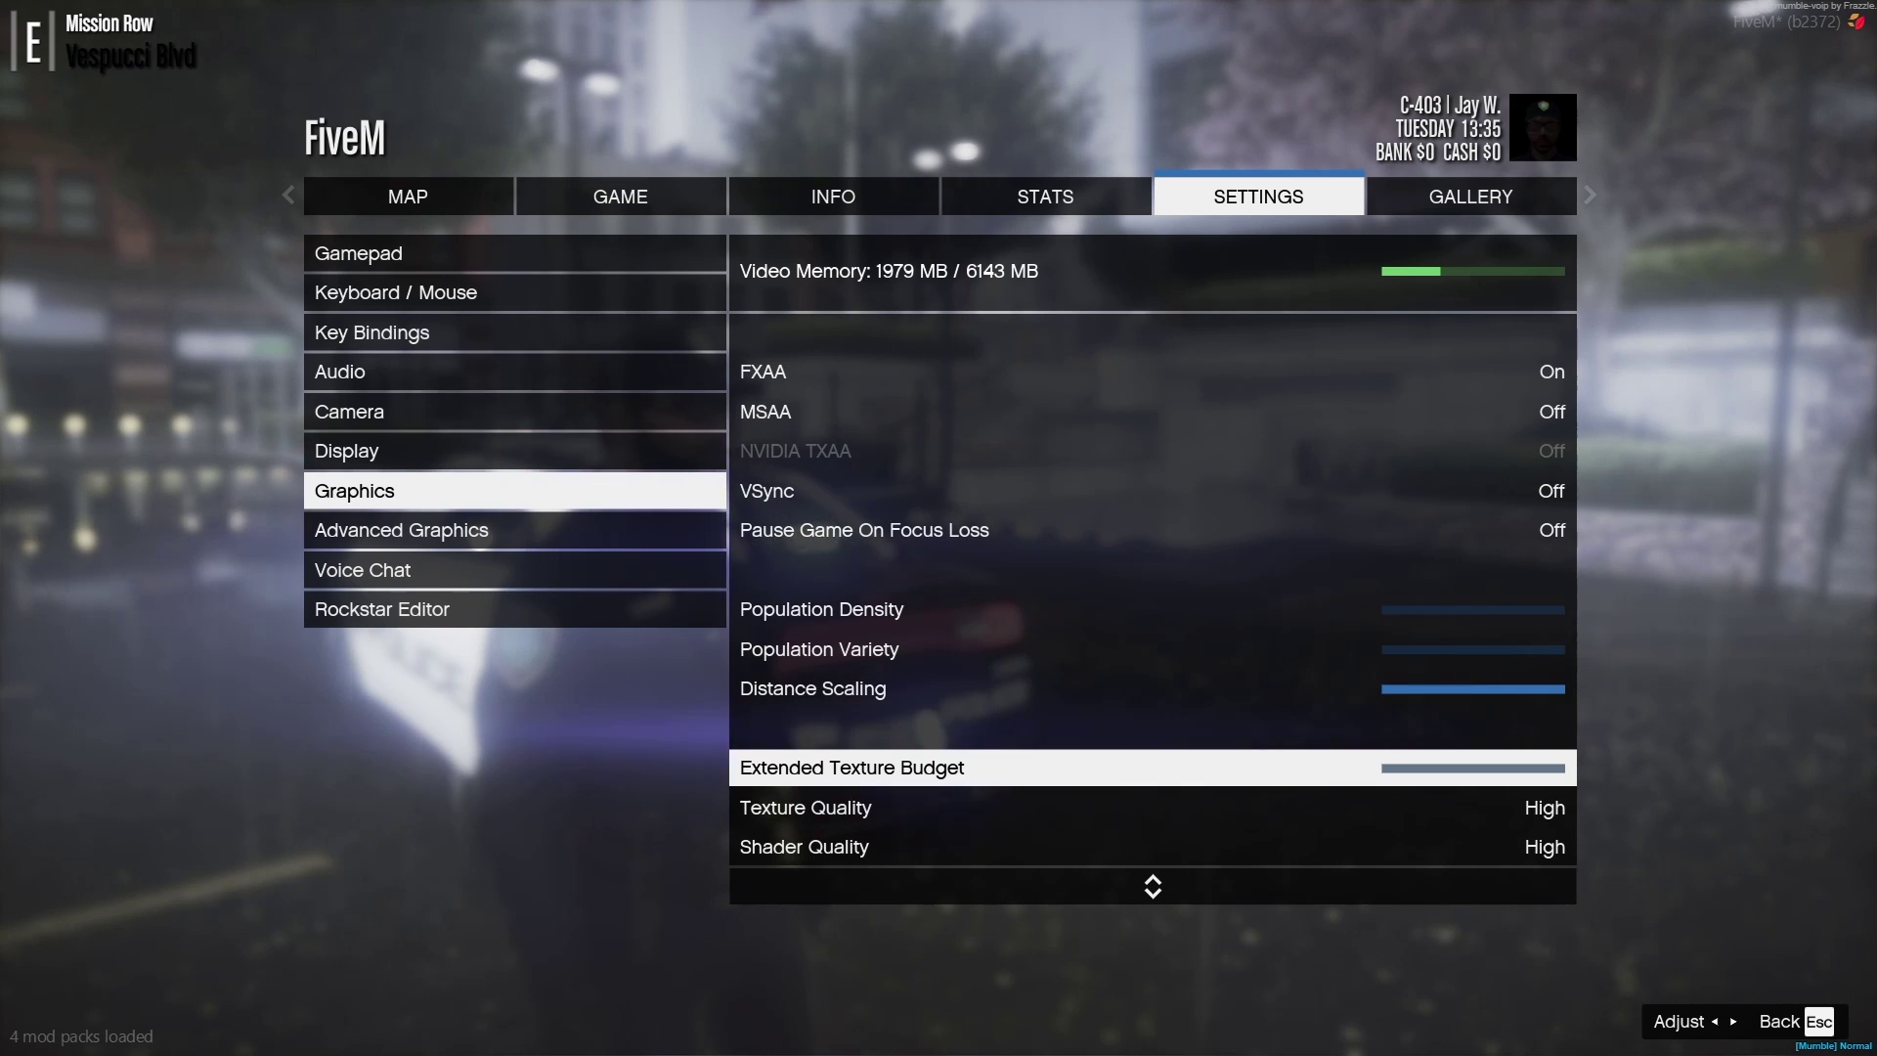
pyautogui.press('Down')
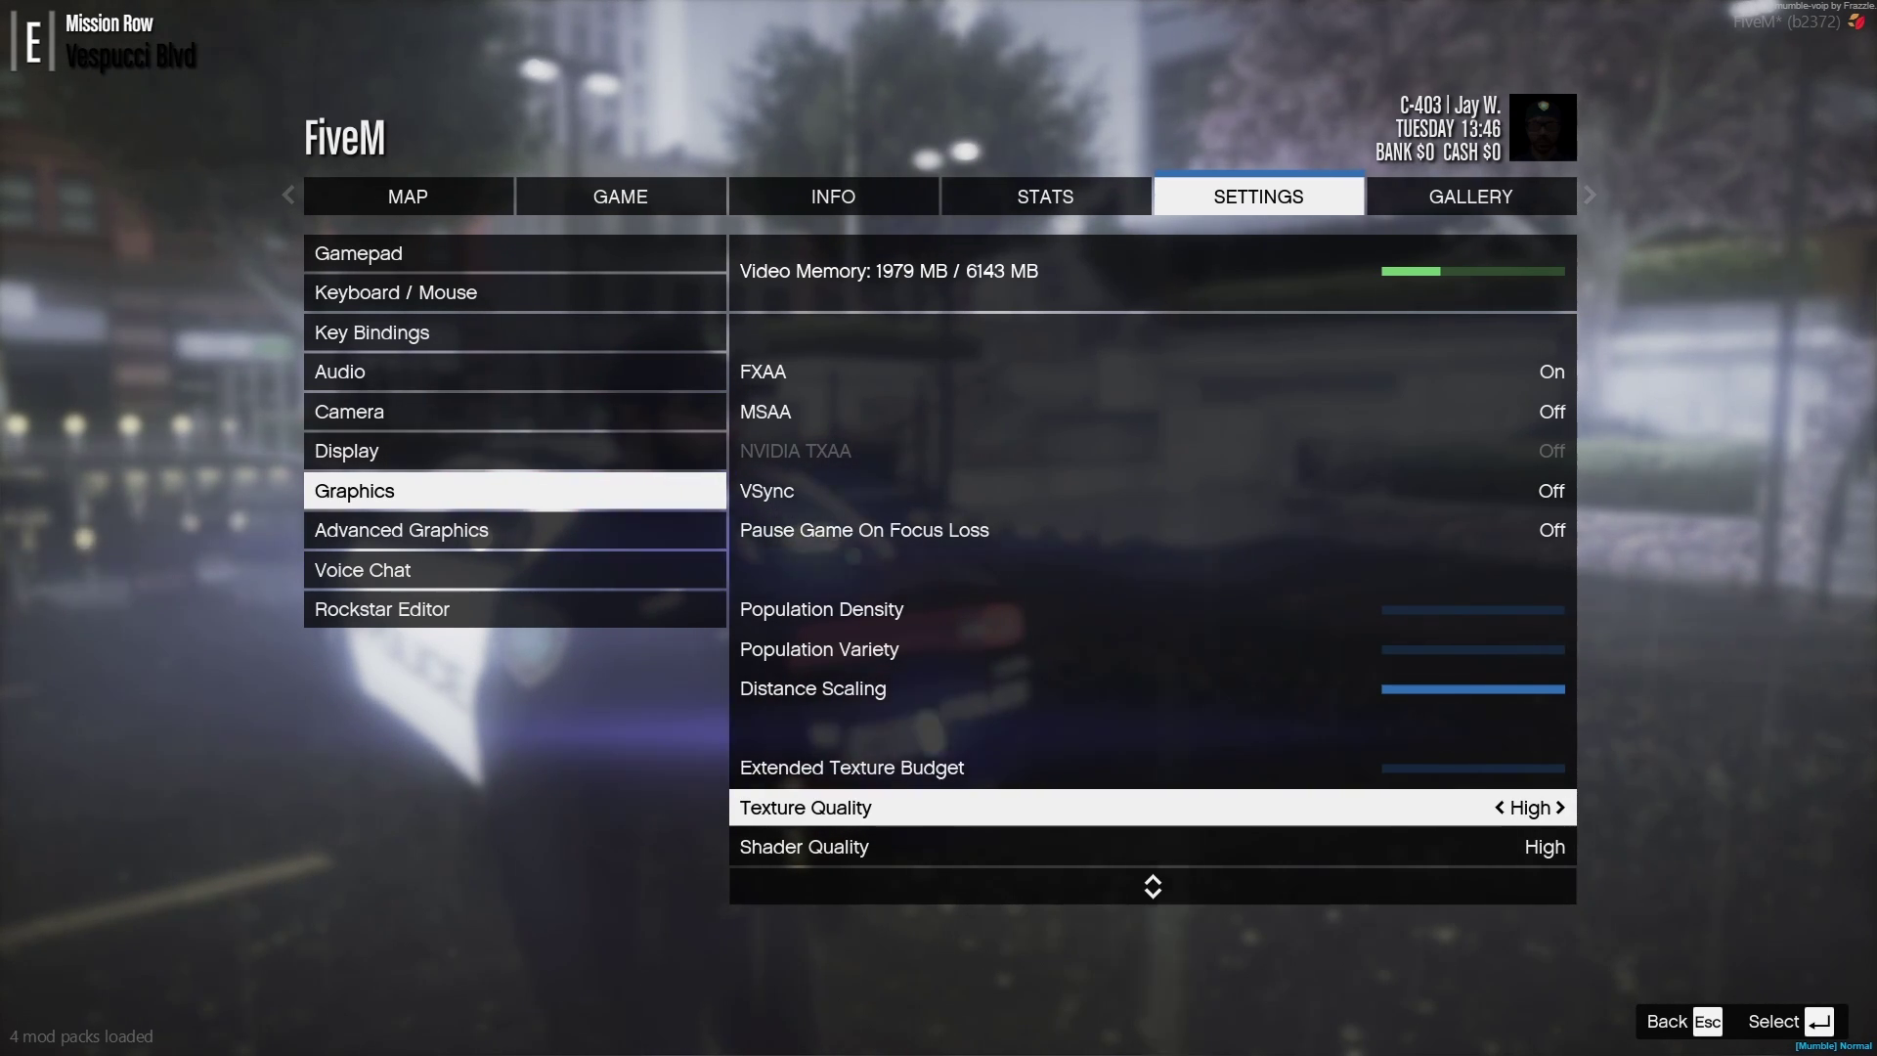
pyautogui.press('Left')
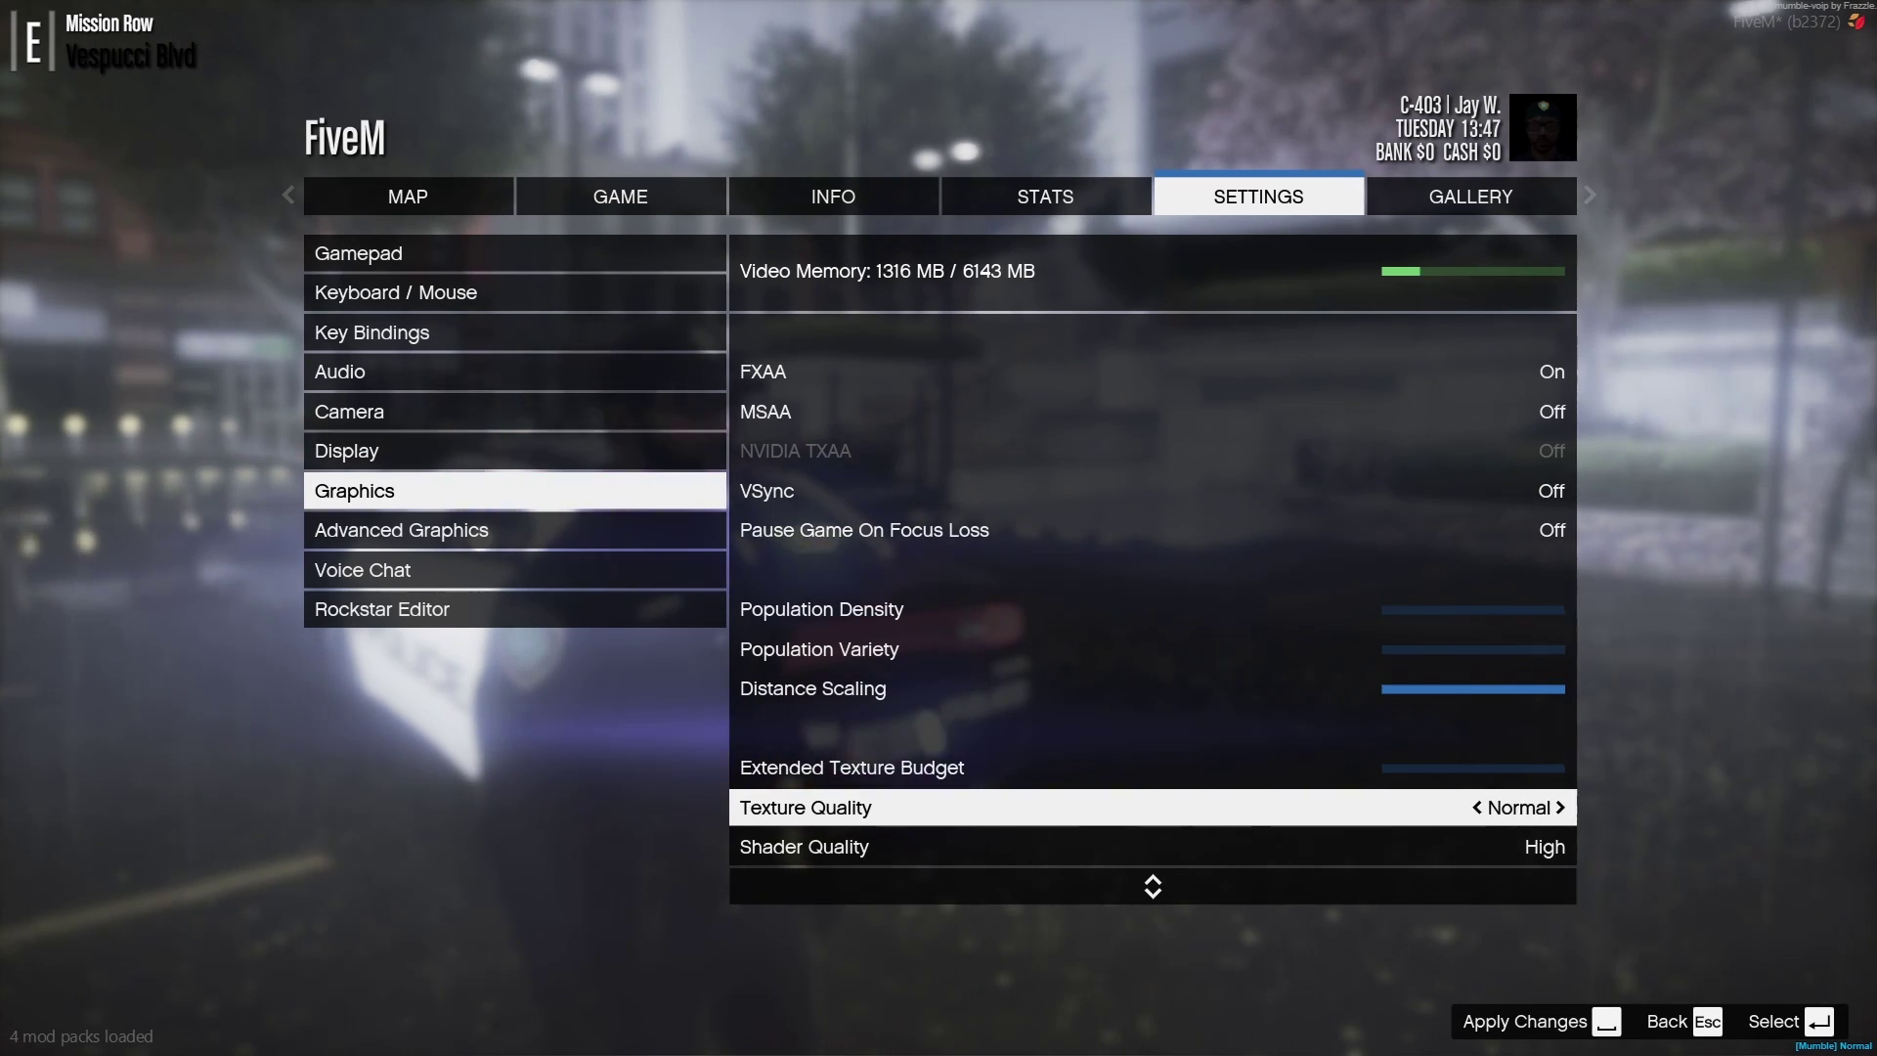
pyautogui.press('Right')
pyautogui.press('Left')
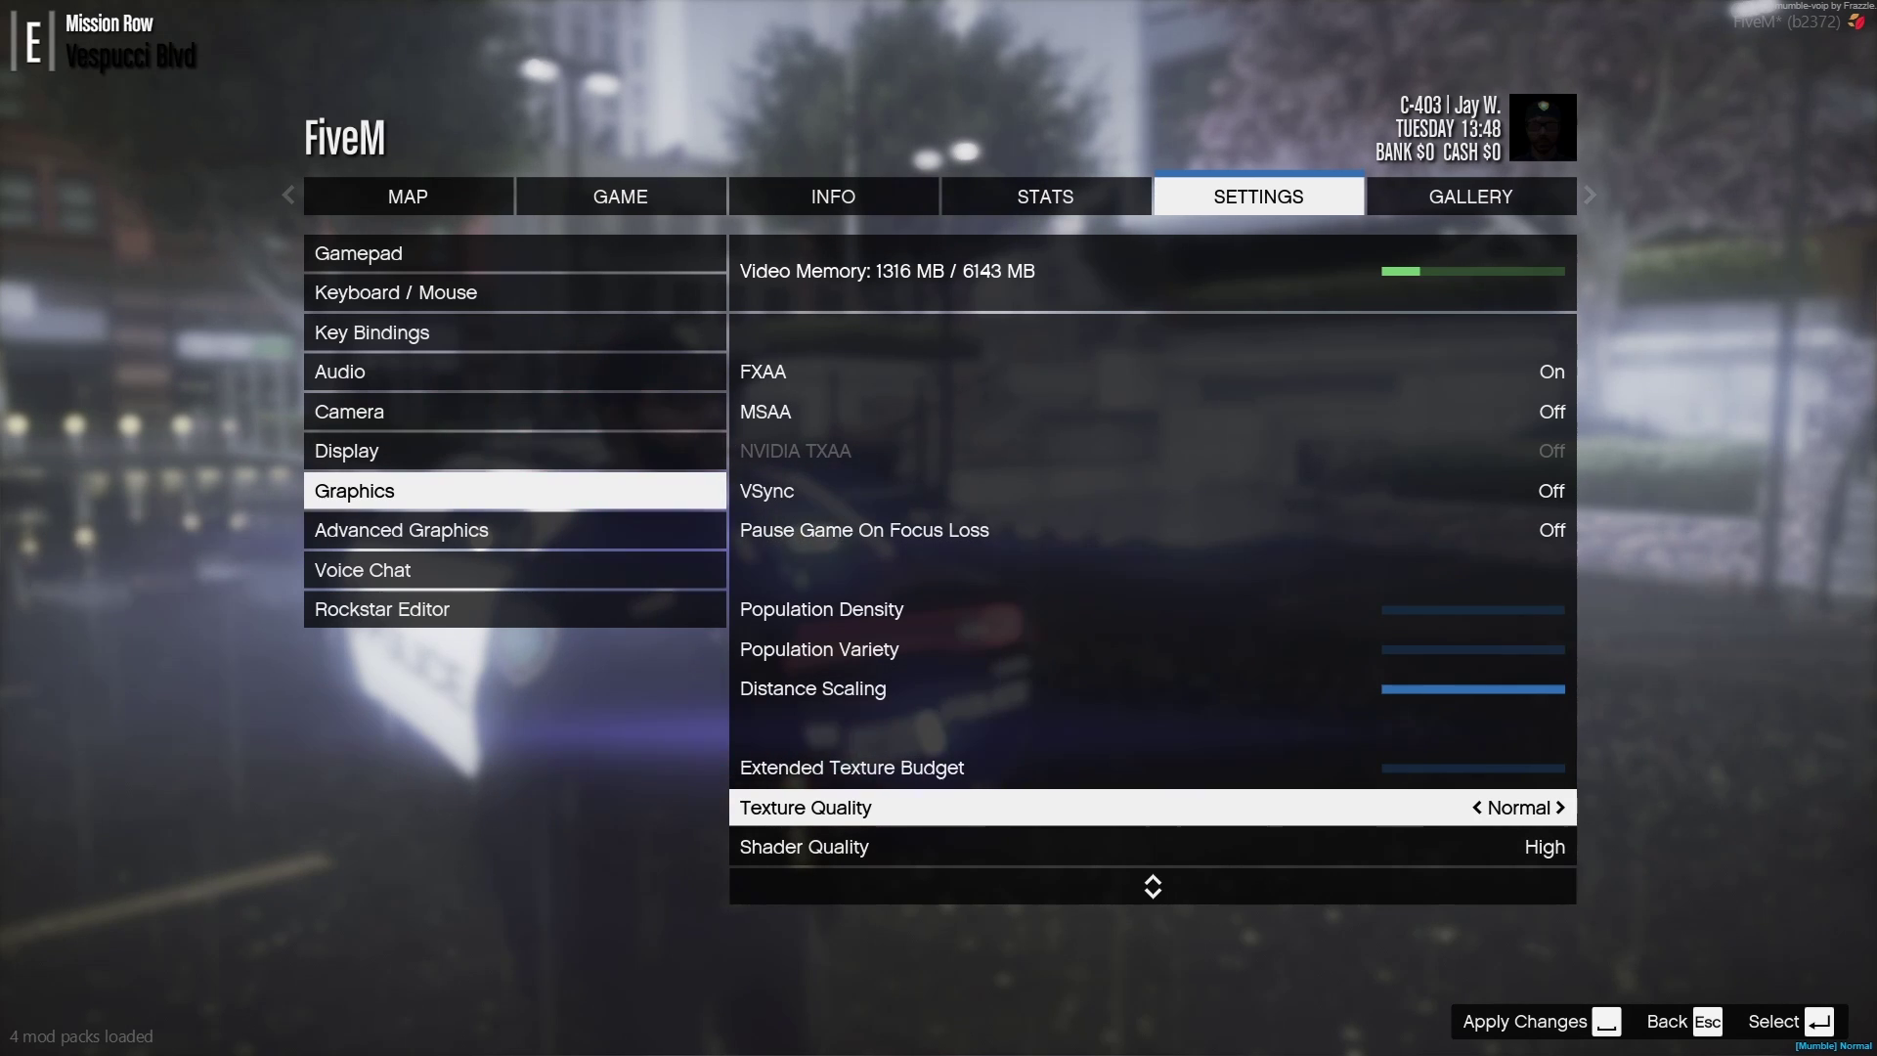
pyautogui.press('Right')
pyautogui.press('Left')
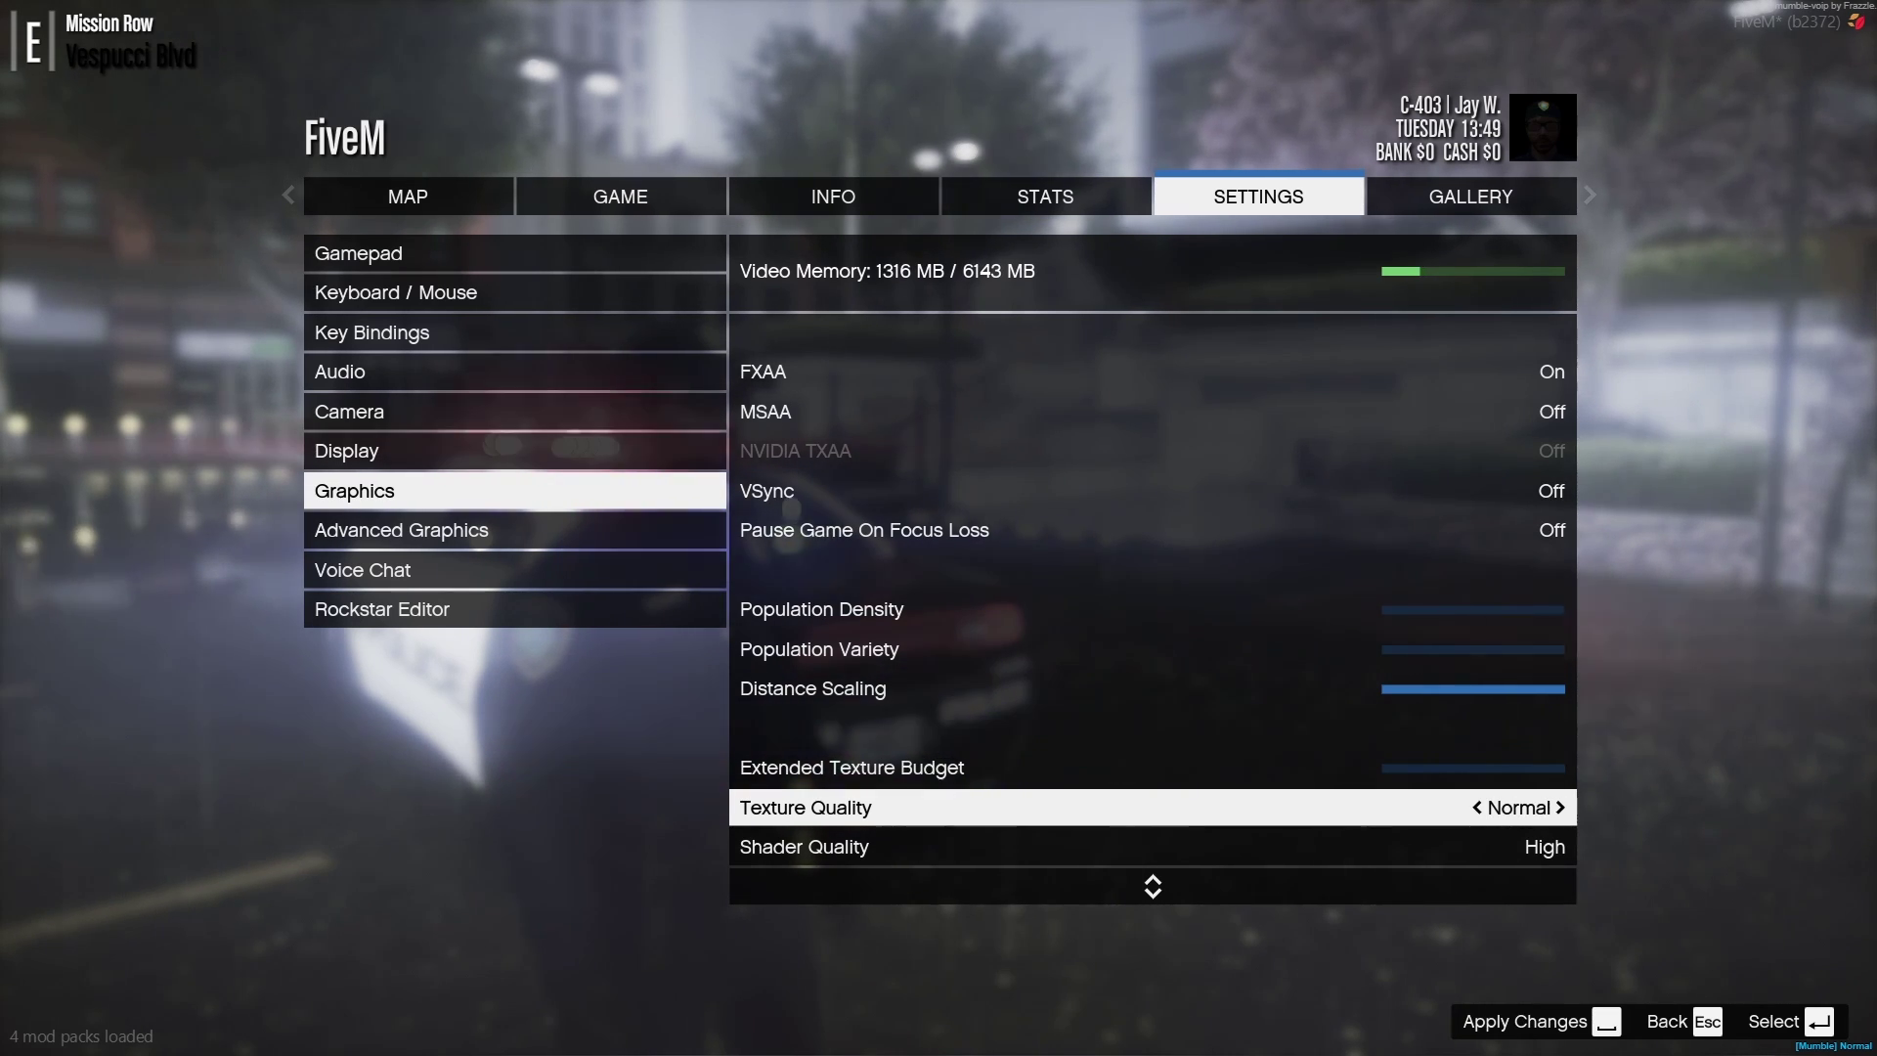
pyautogui.press('Right')
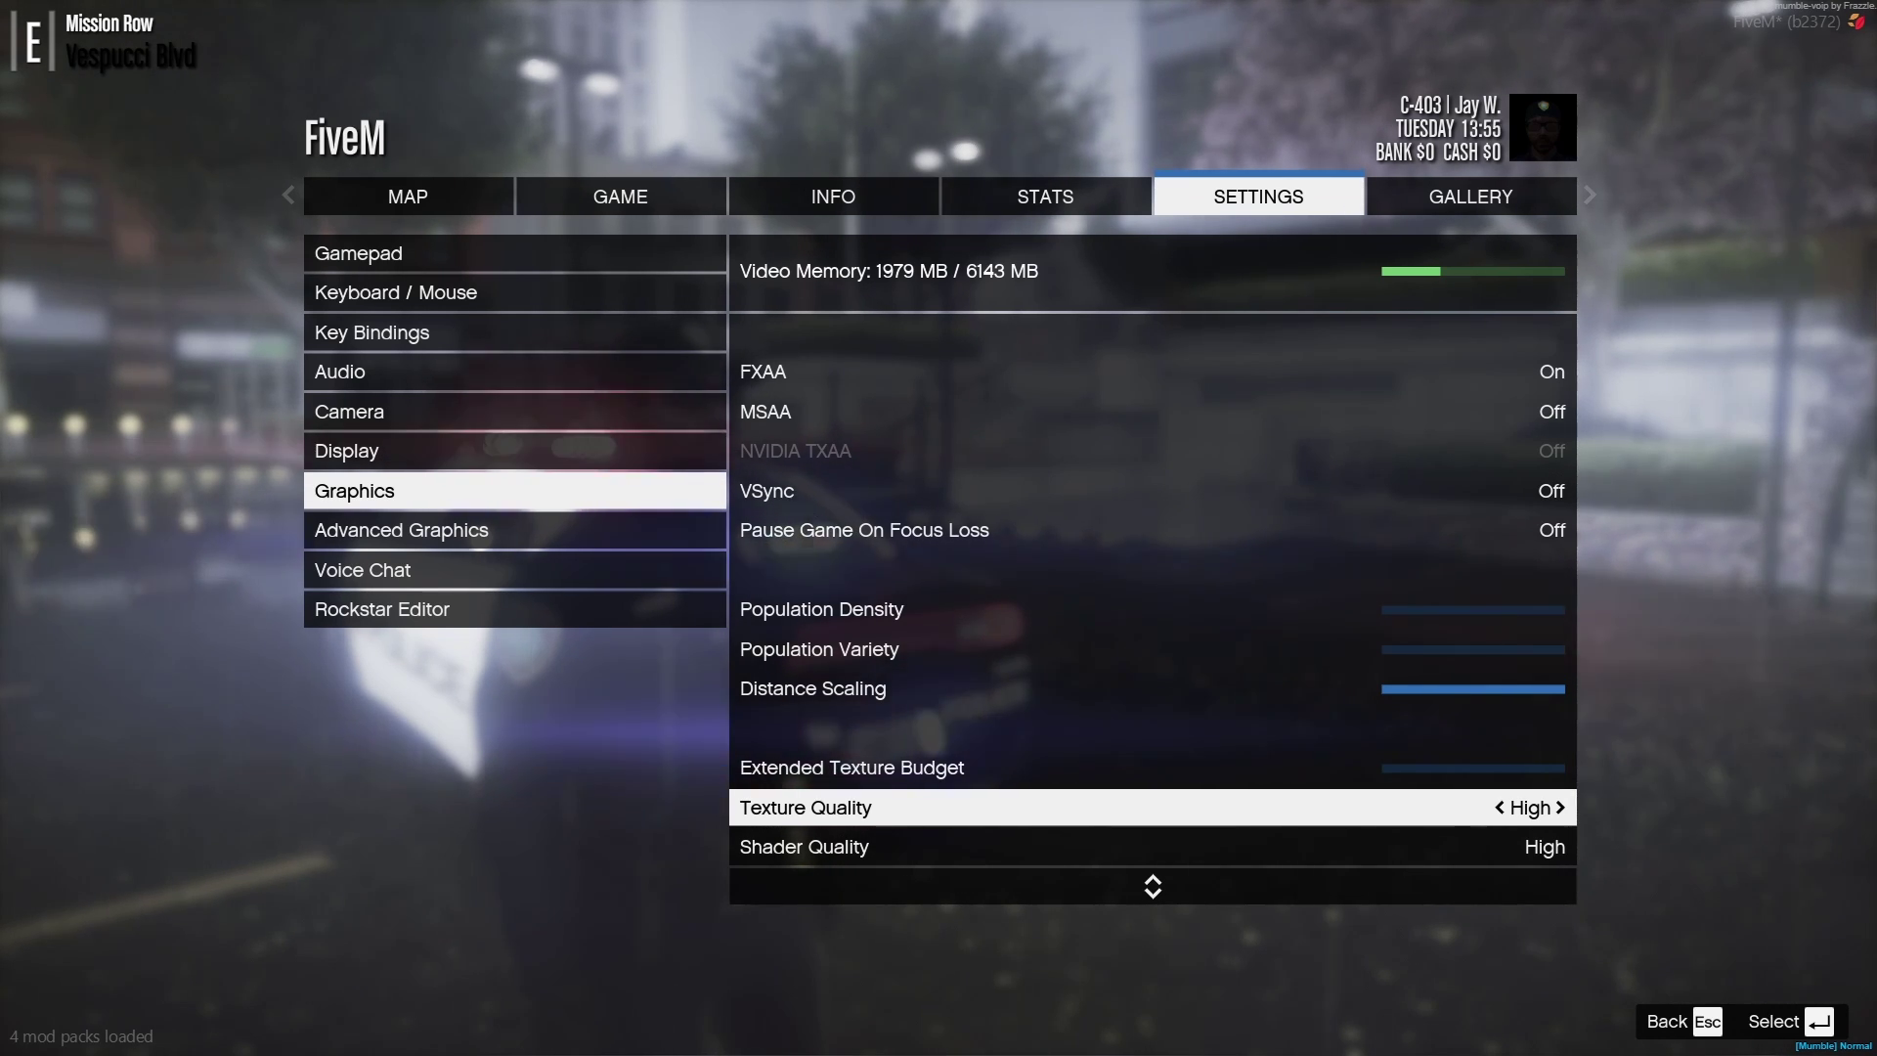
pyautogui.press('Right')
pyautogui.press('Right')
pyautogui.press('Left')
pyautogui.press('Left')
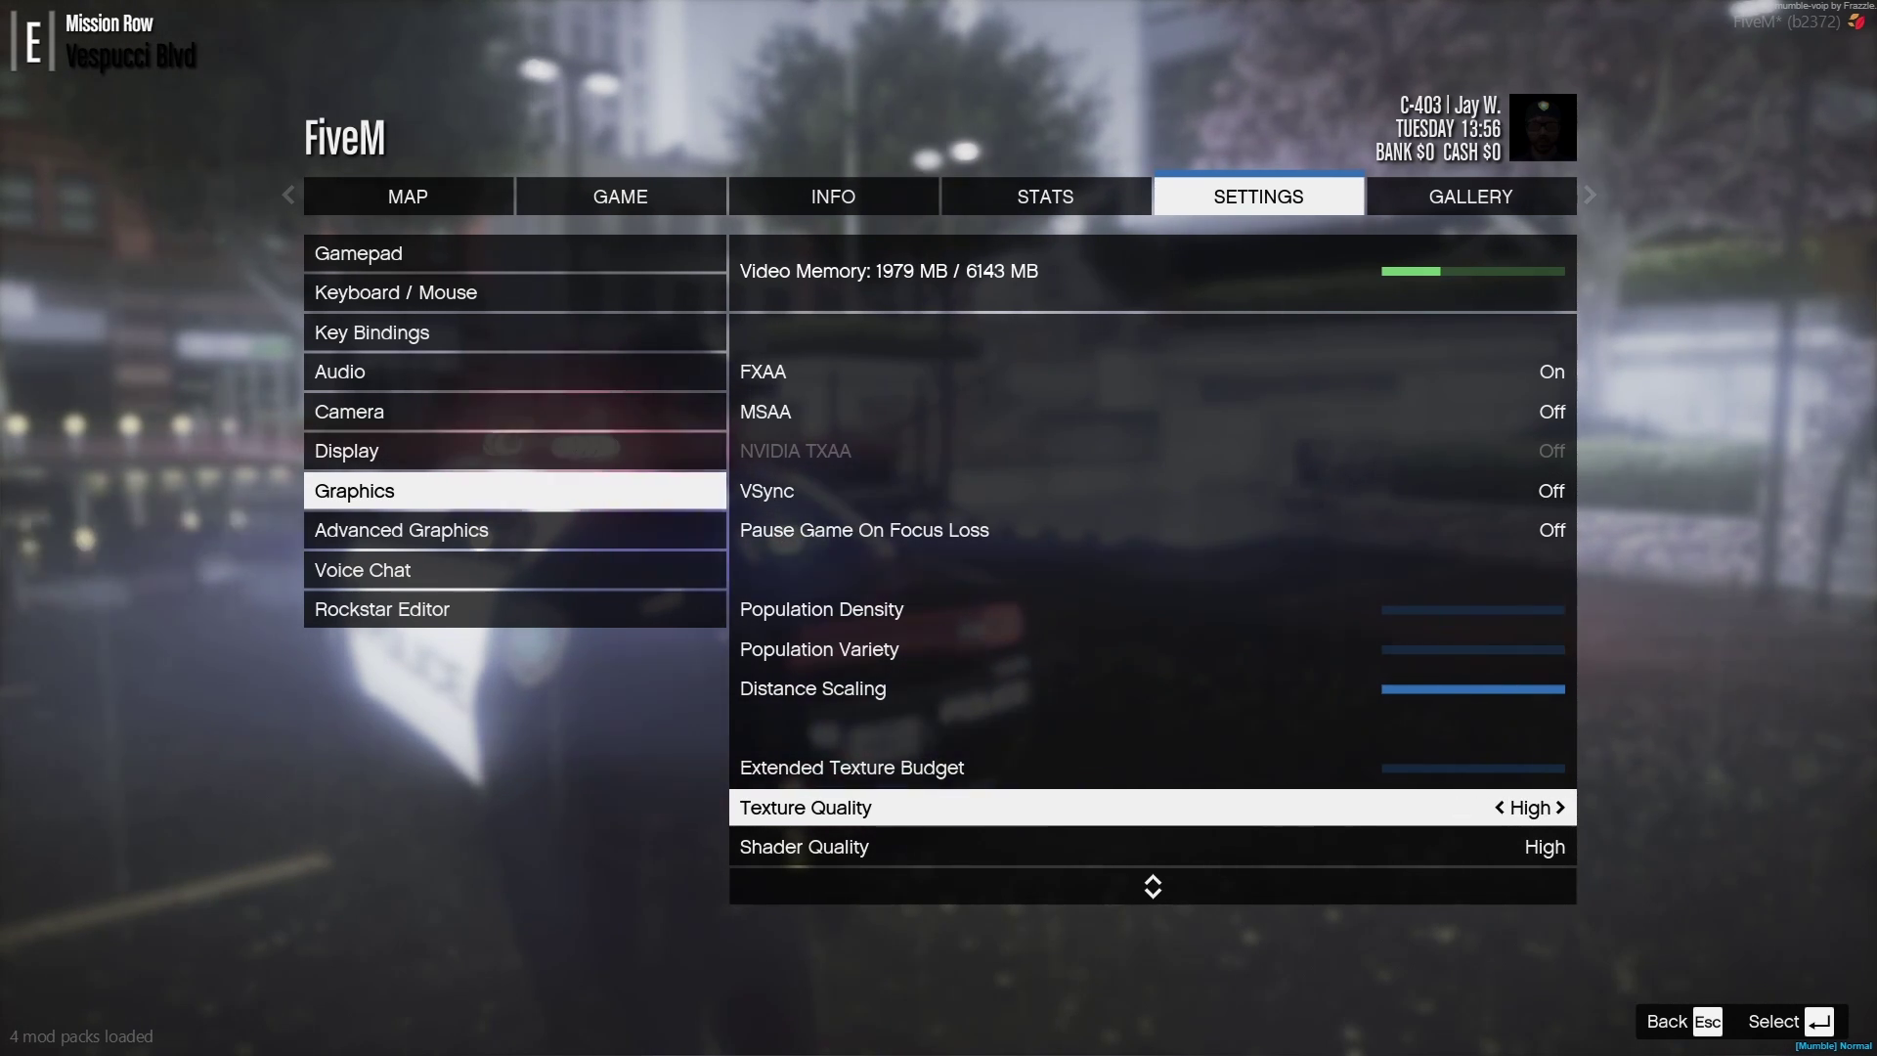
pyautogui.press('Down')
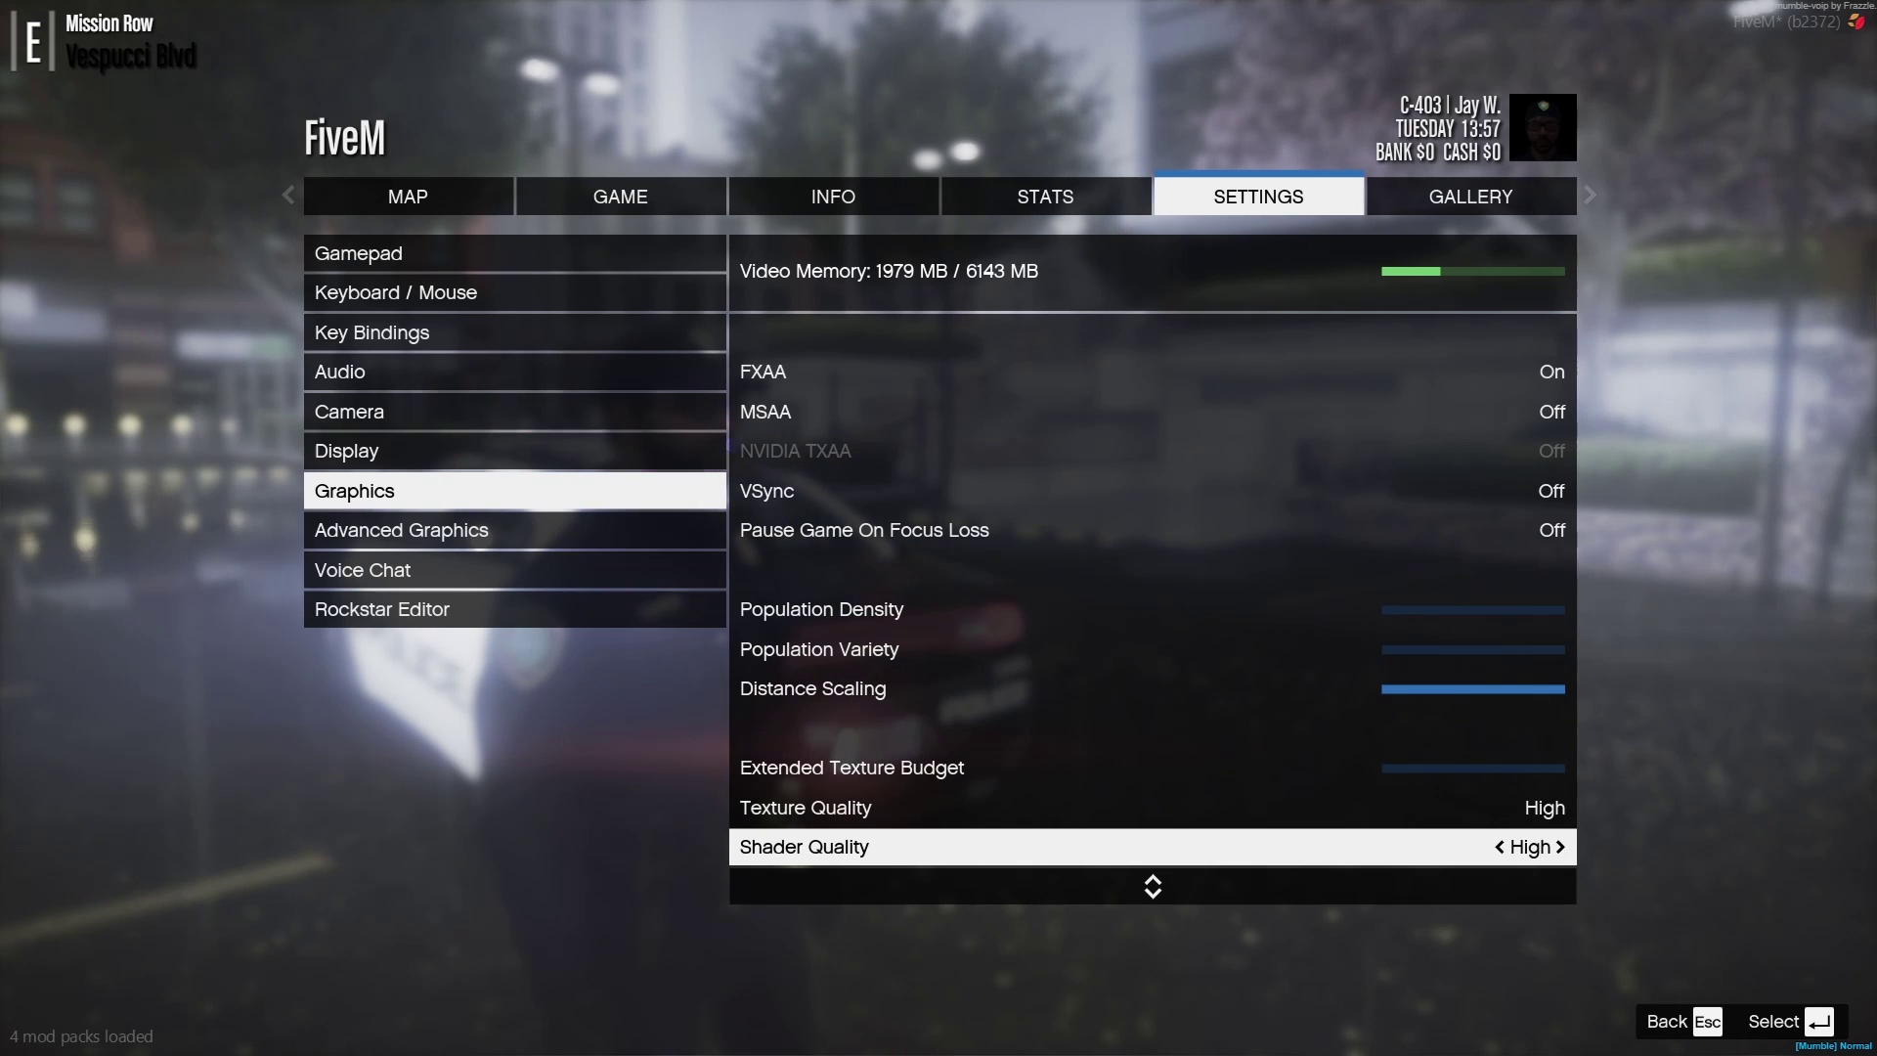
pyautogui.press('Down')
pyautogui.press('Down')
pyautogui.press('Up')
pyautogui.press('Up')
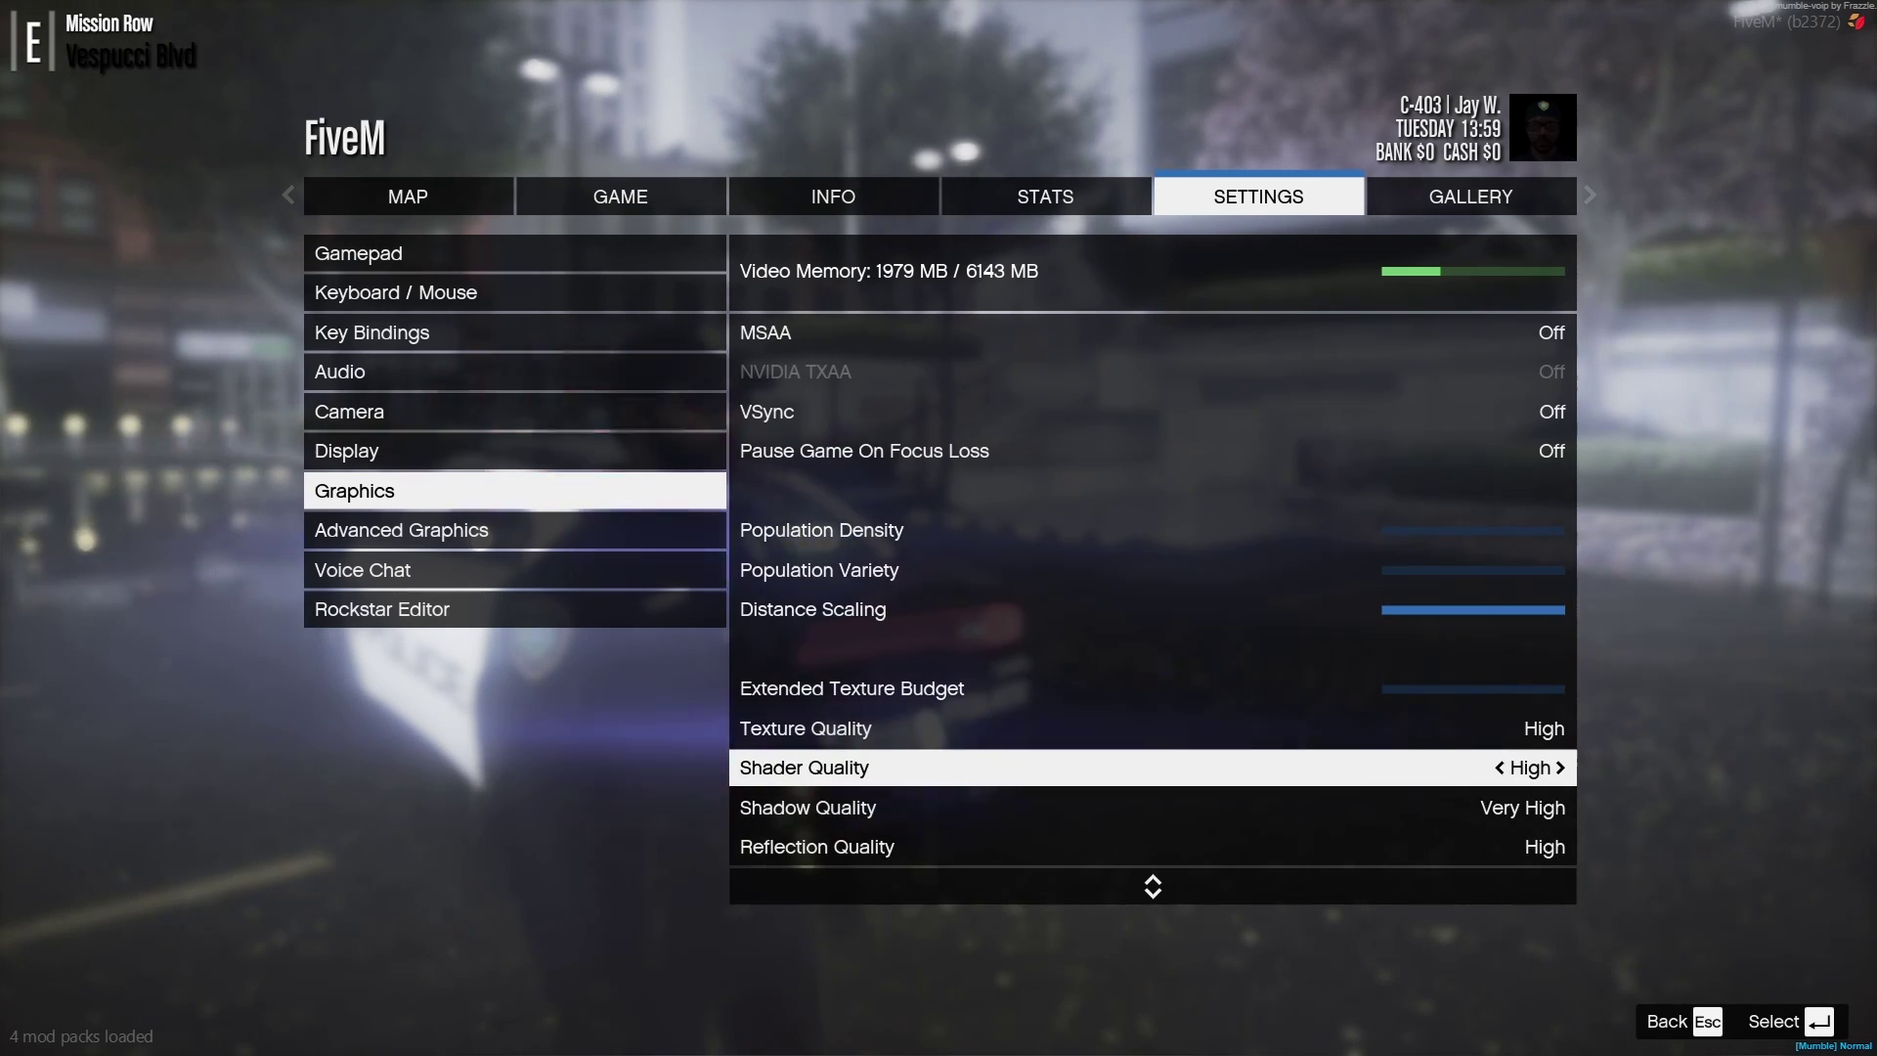
pyautogui.press('Down')
pyautogui.press('Down')
pyautogui.press('Down')
pyautogui.press('Down')
pyautogui.press('Down')
pyautogui.press('Down')
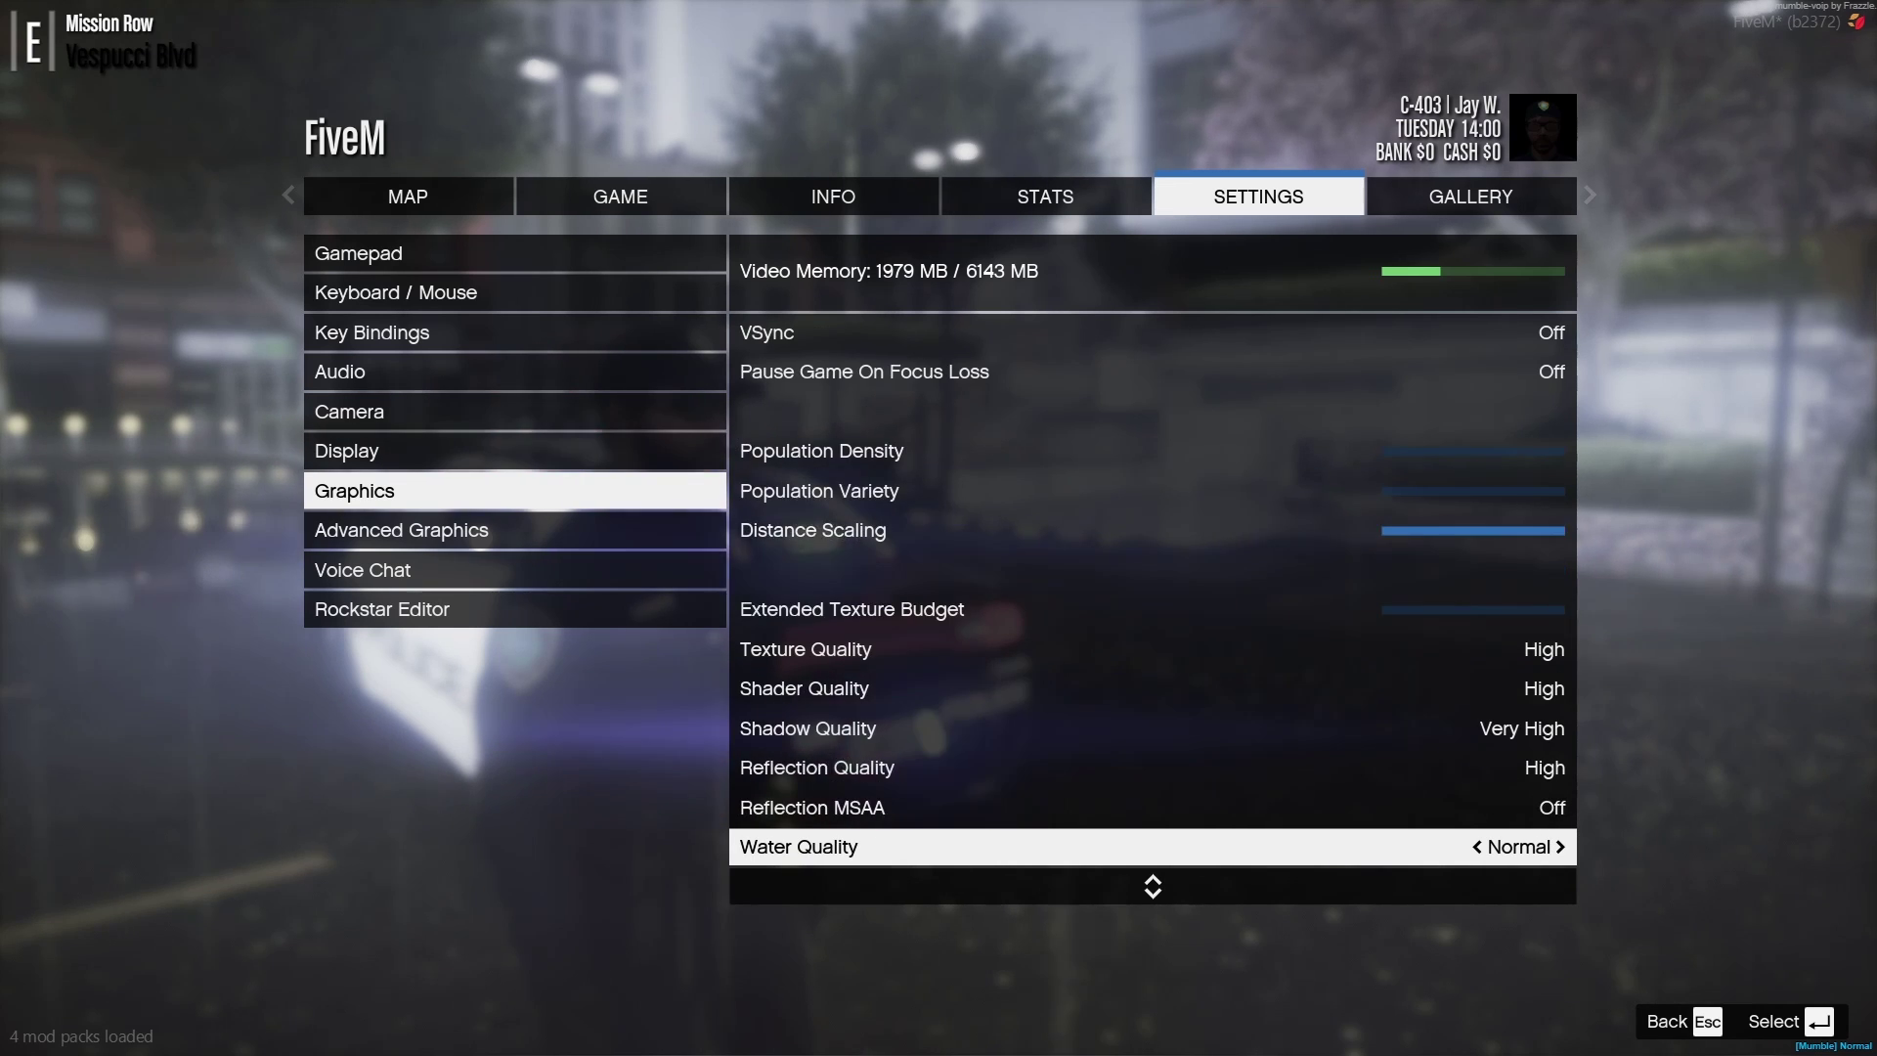
pyautogui.press('Up')
pyautogui.press('Up')
pyautogui.press('Up')
pyautogui.press('Up')
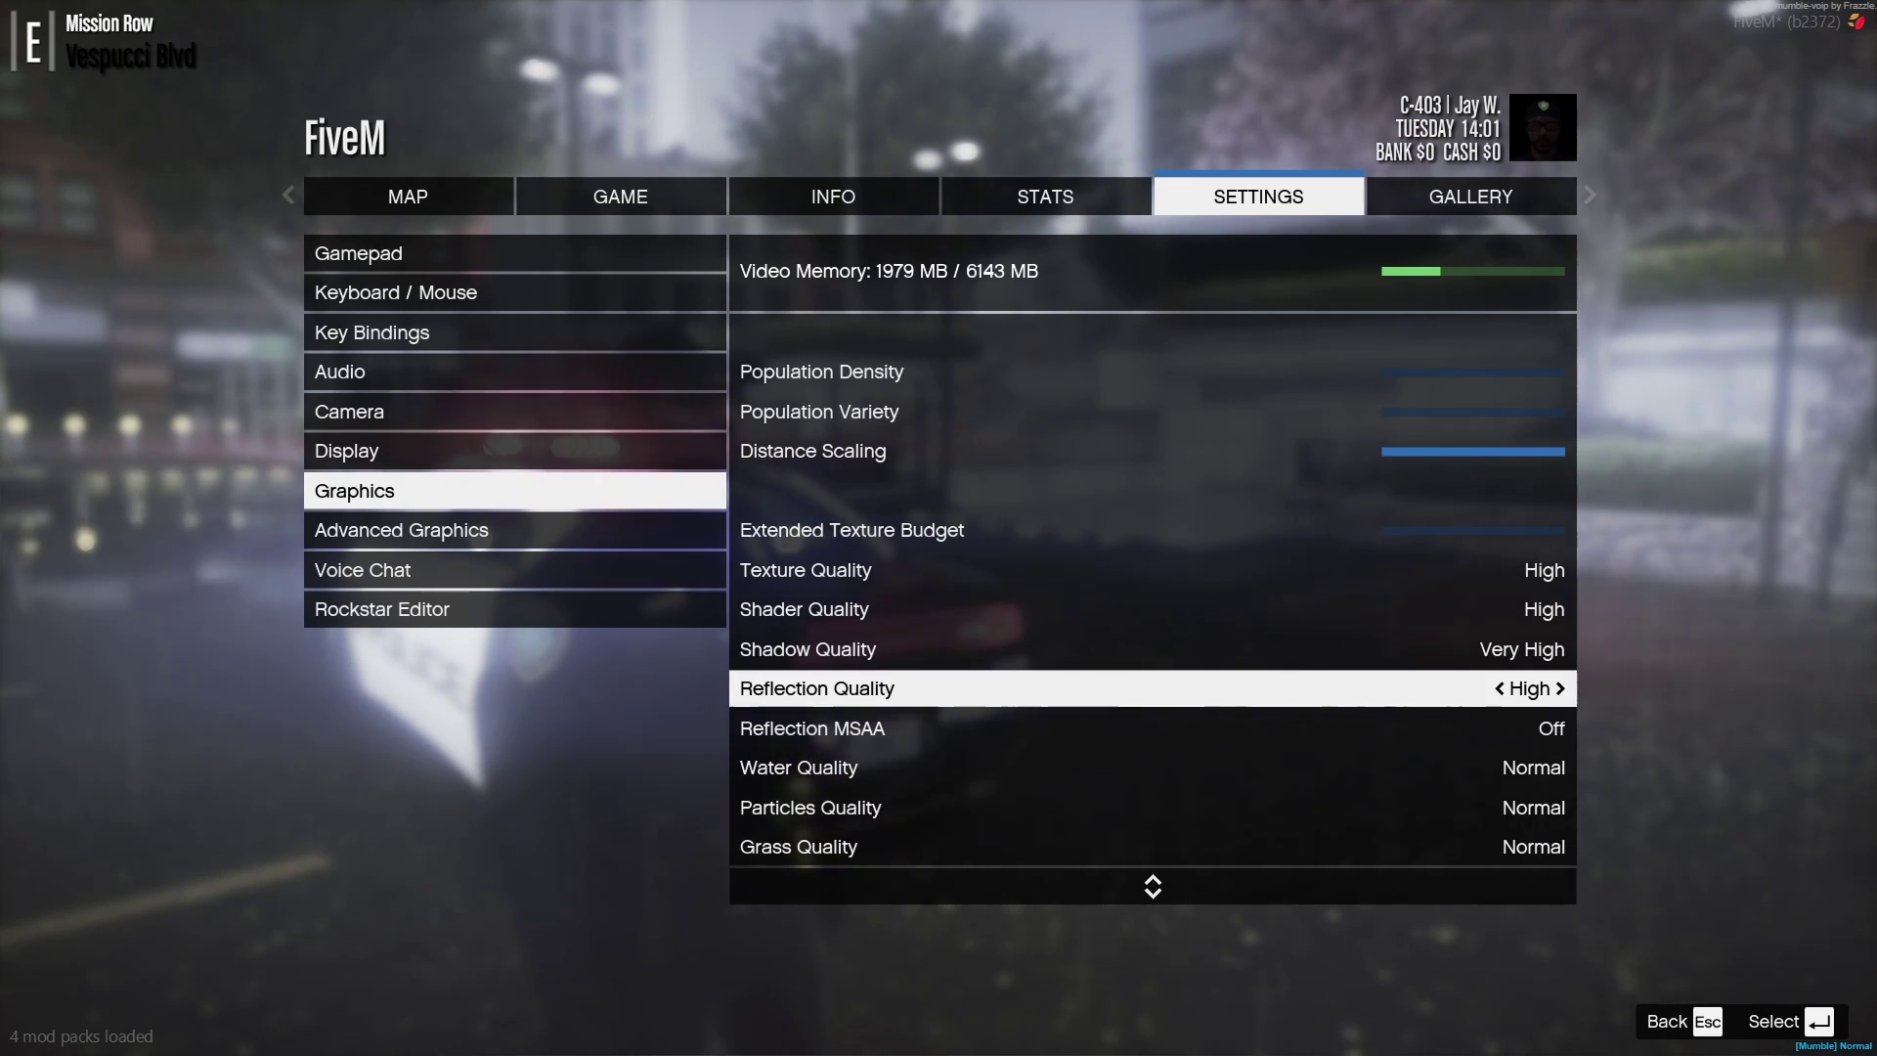
pyautogui.press('Down')
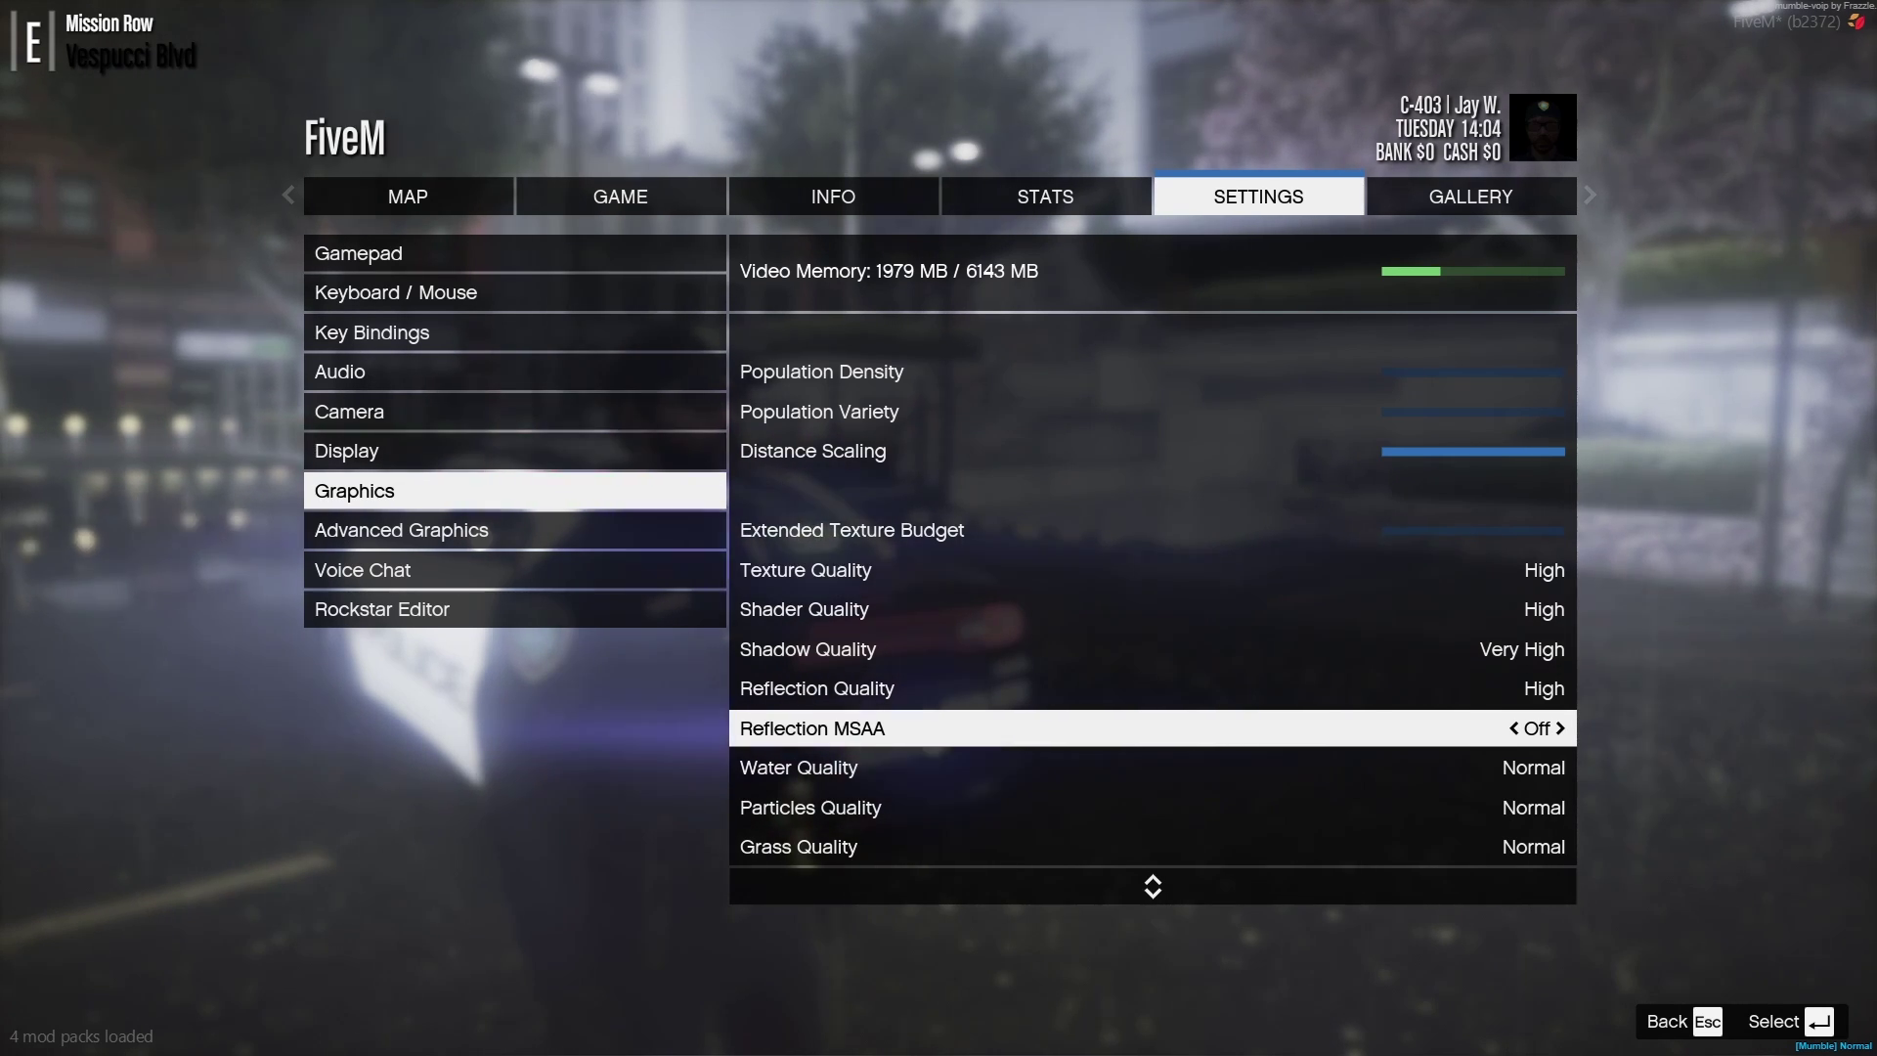
pyautogui.press('Down')
pyautogui.press('Down')
pyautogui.press('Down')
pyautogui.press('Down')
pyautogui.press('Down')
pyautogui.press('Down')
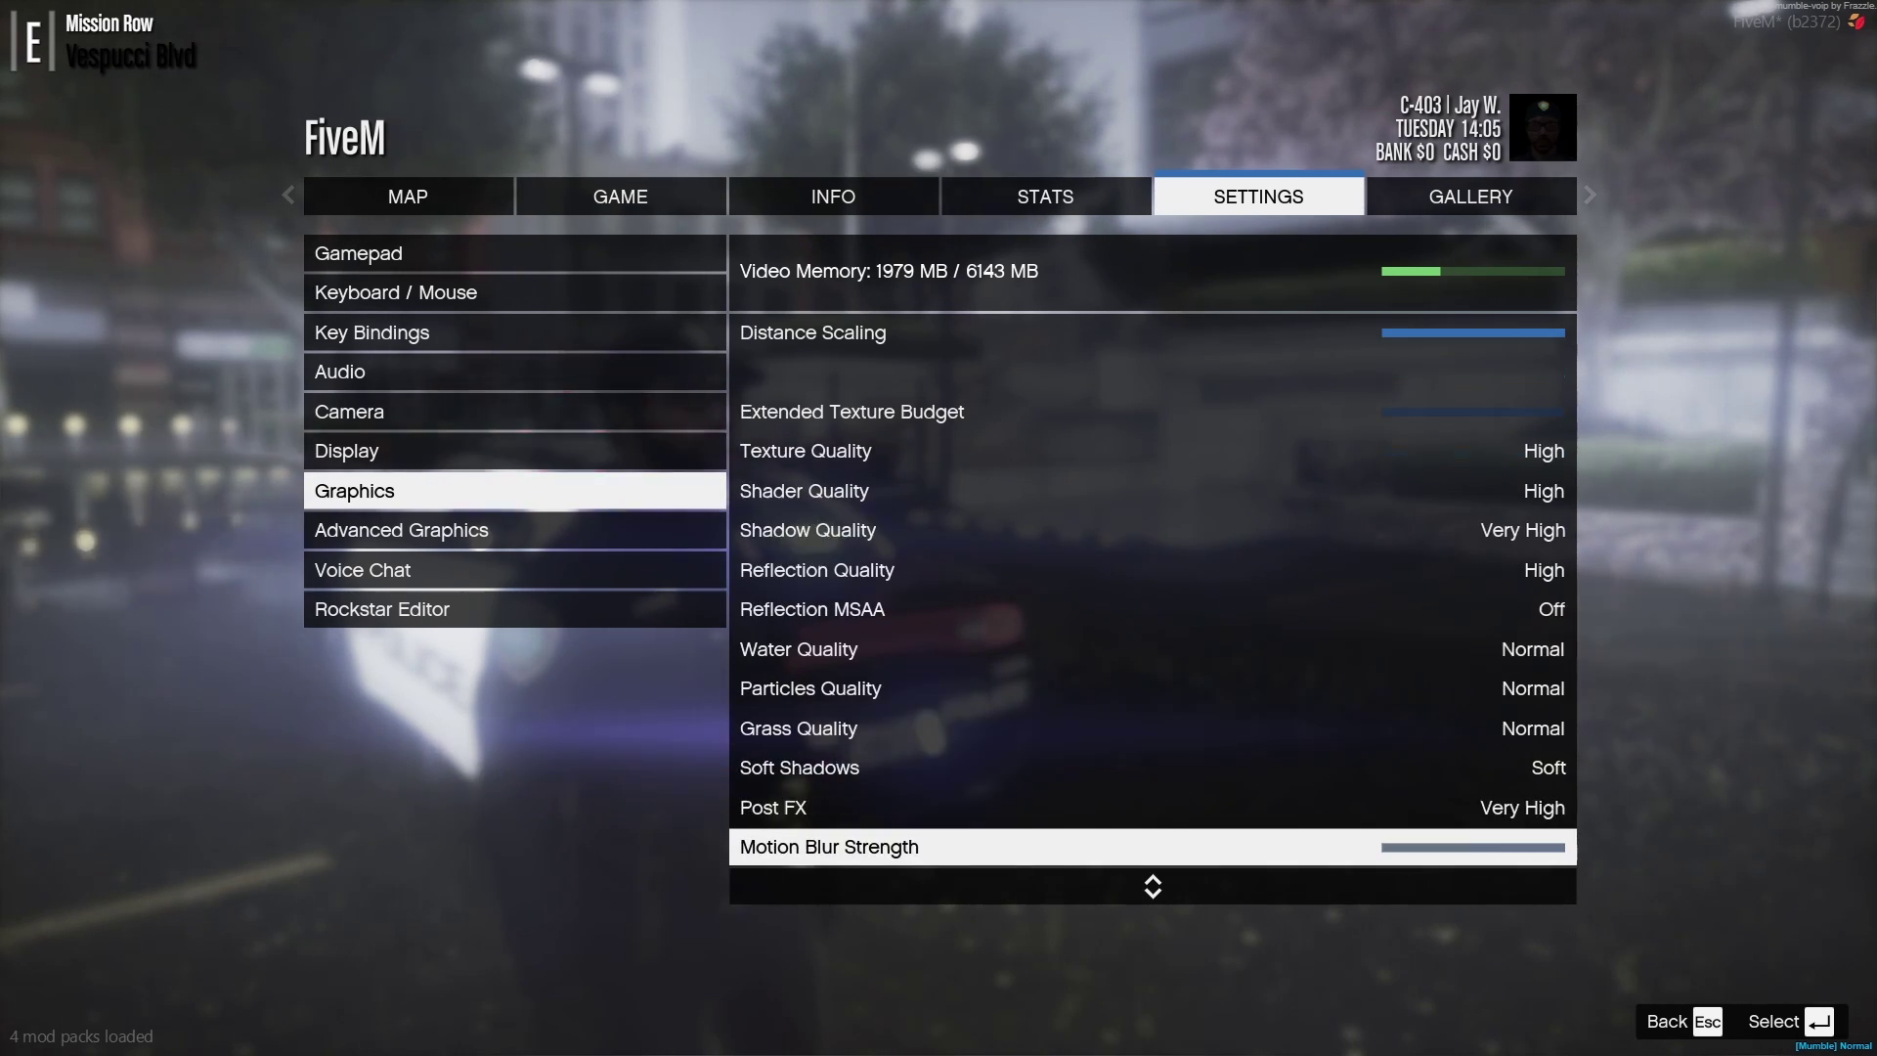
pyautogui.press('Up')
pyautogui.press('Up')
pyautogui.press('Up')
pyautogui.press('Up')
pyautogui.press('Up')
pyautogui.press('Down')
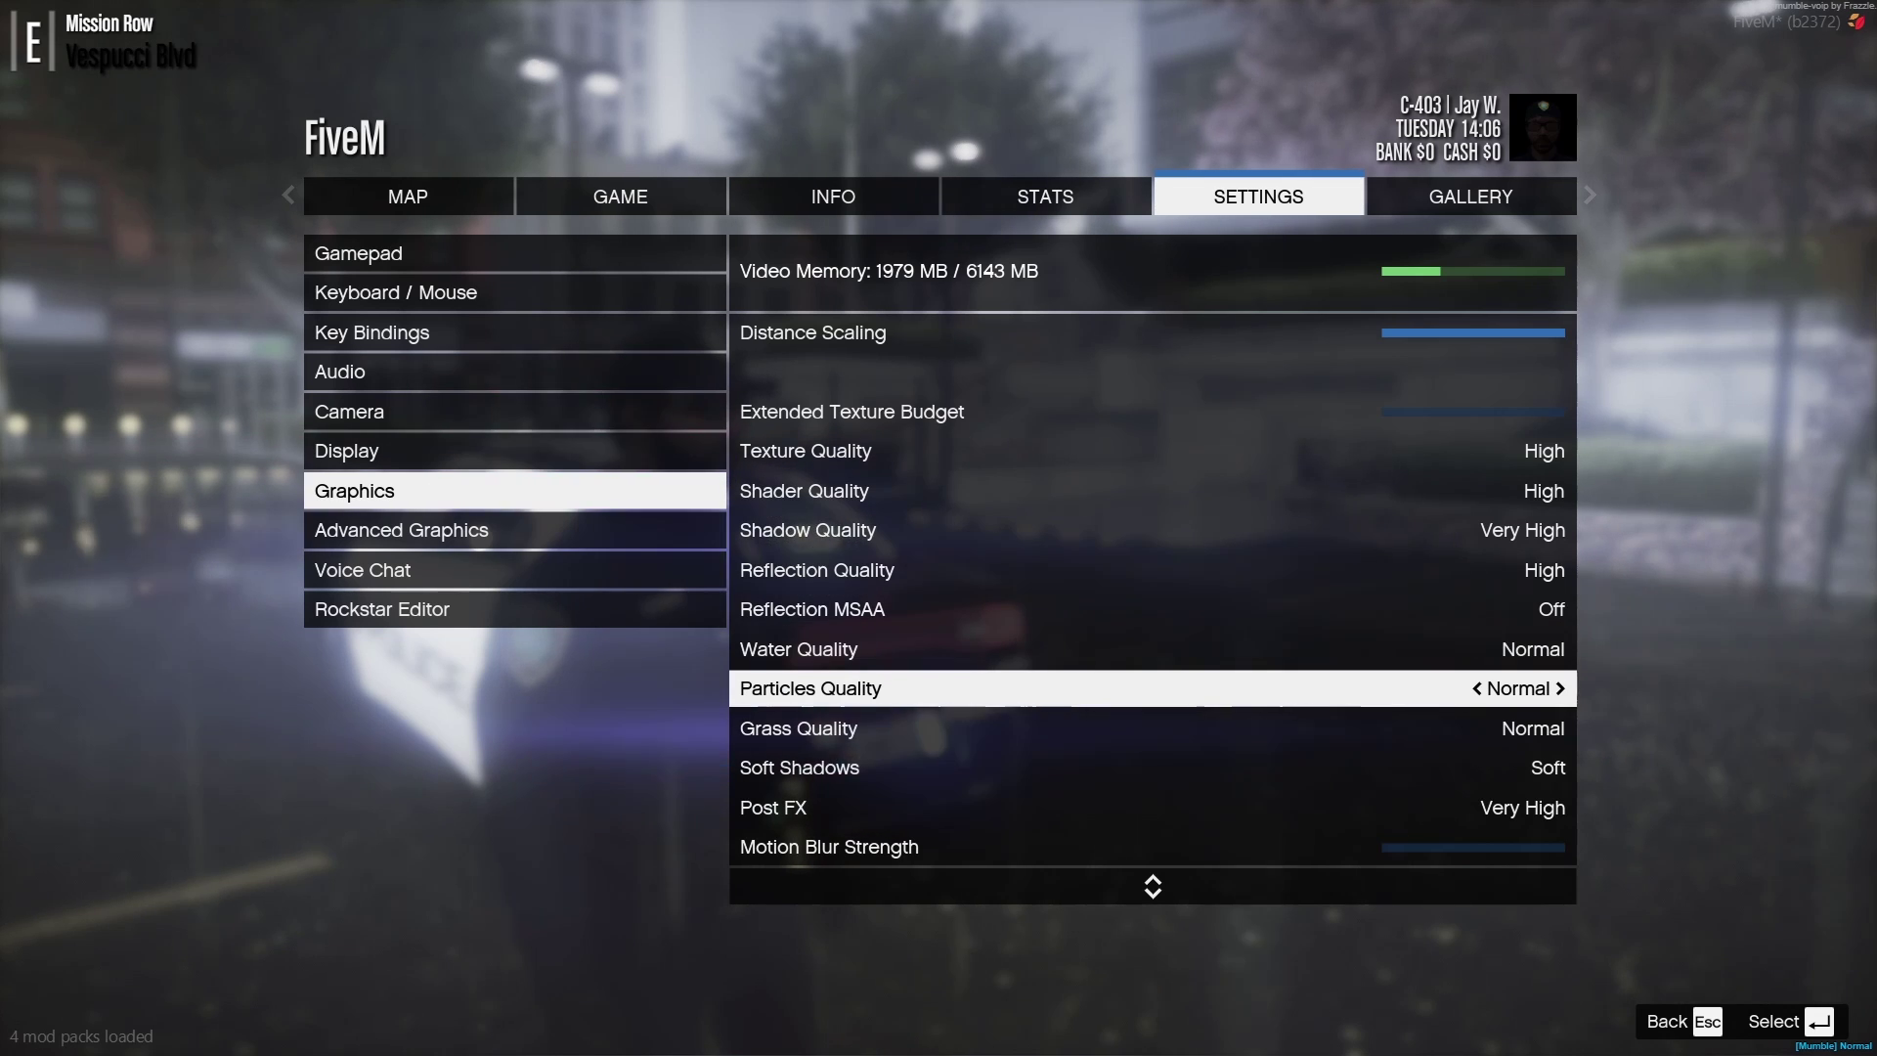
pyautogui.press('Down')
pyautogui.press('Up')
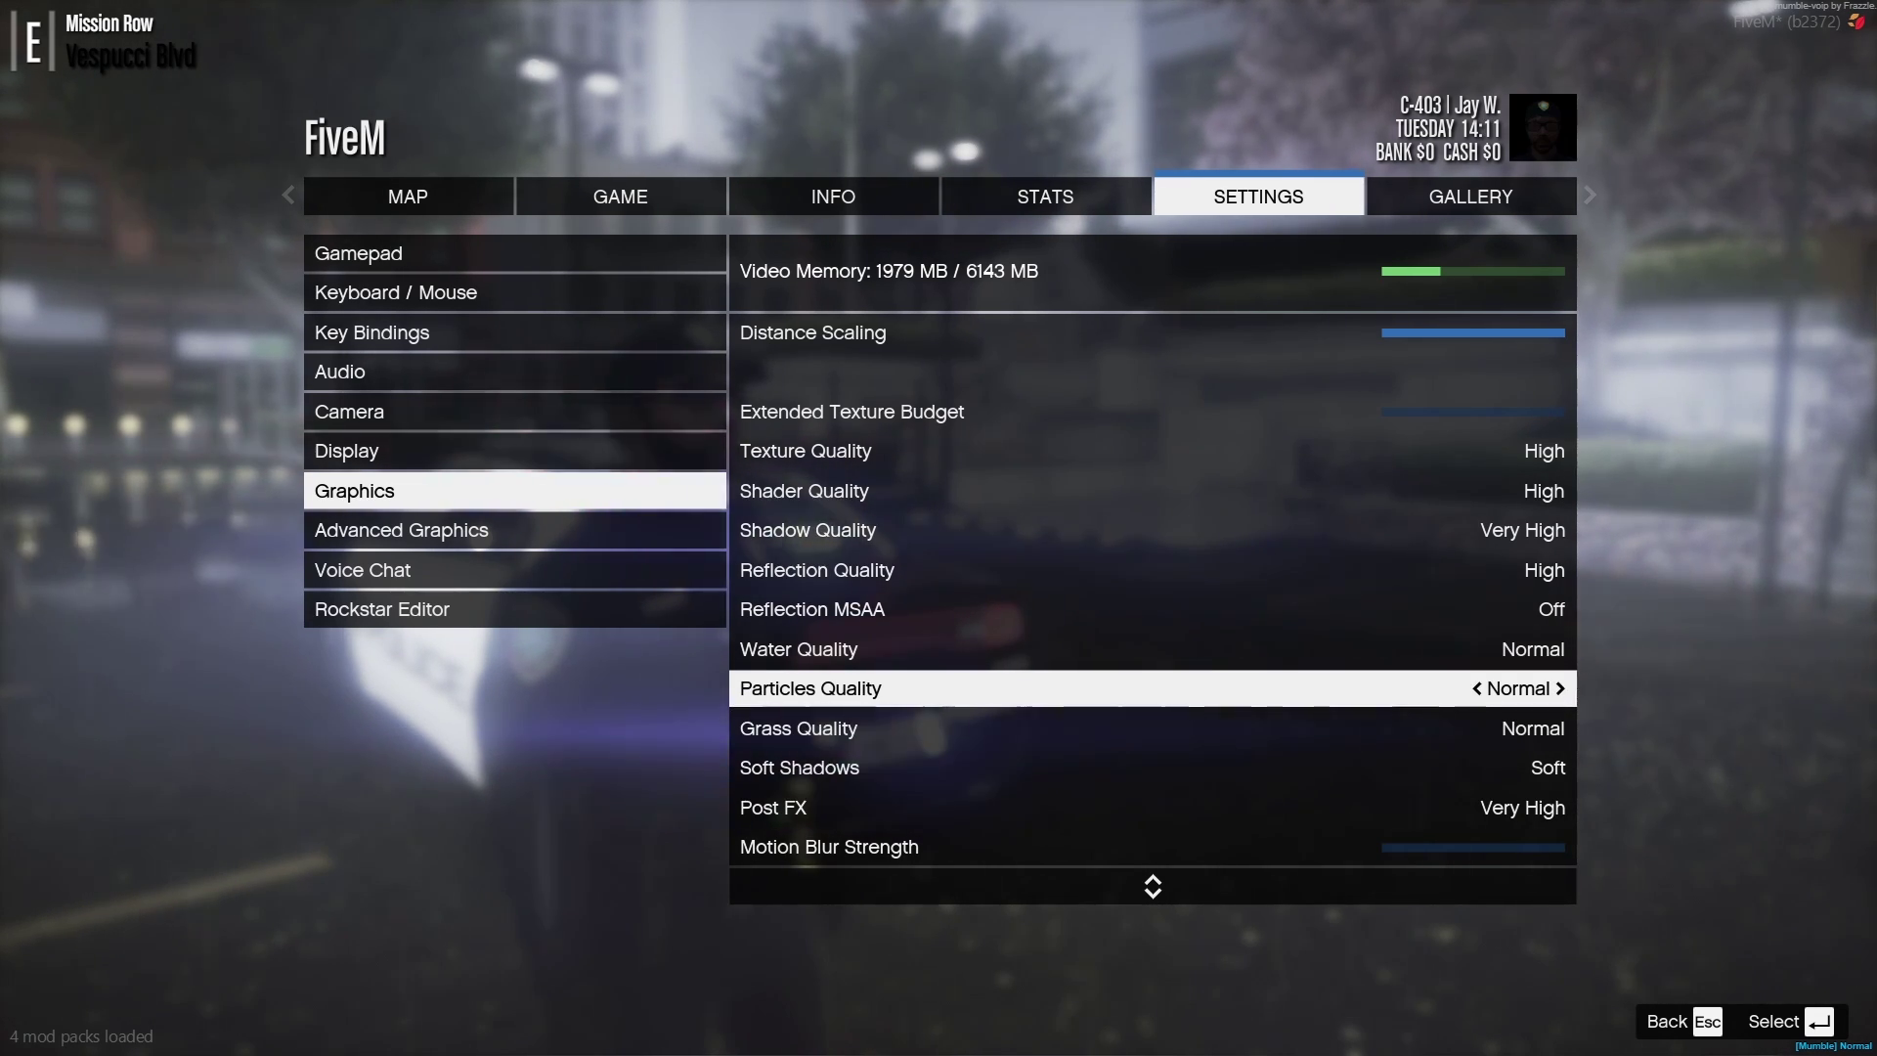
pyautogui.press('Down')
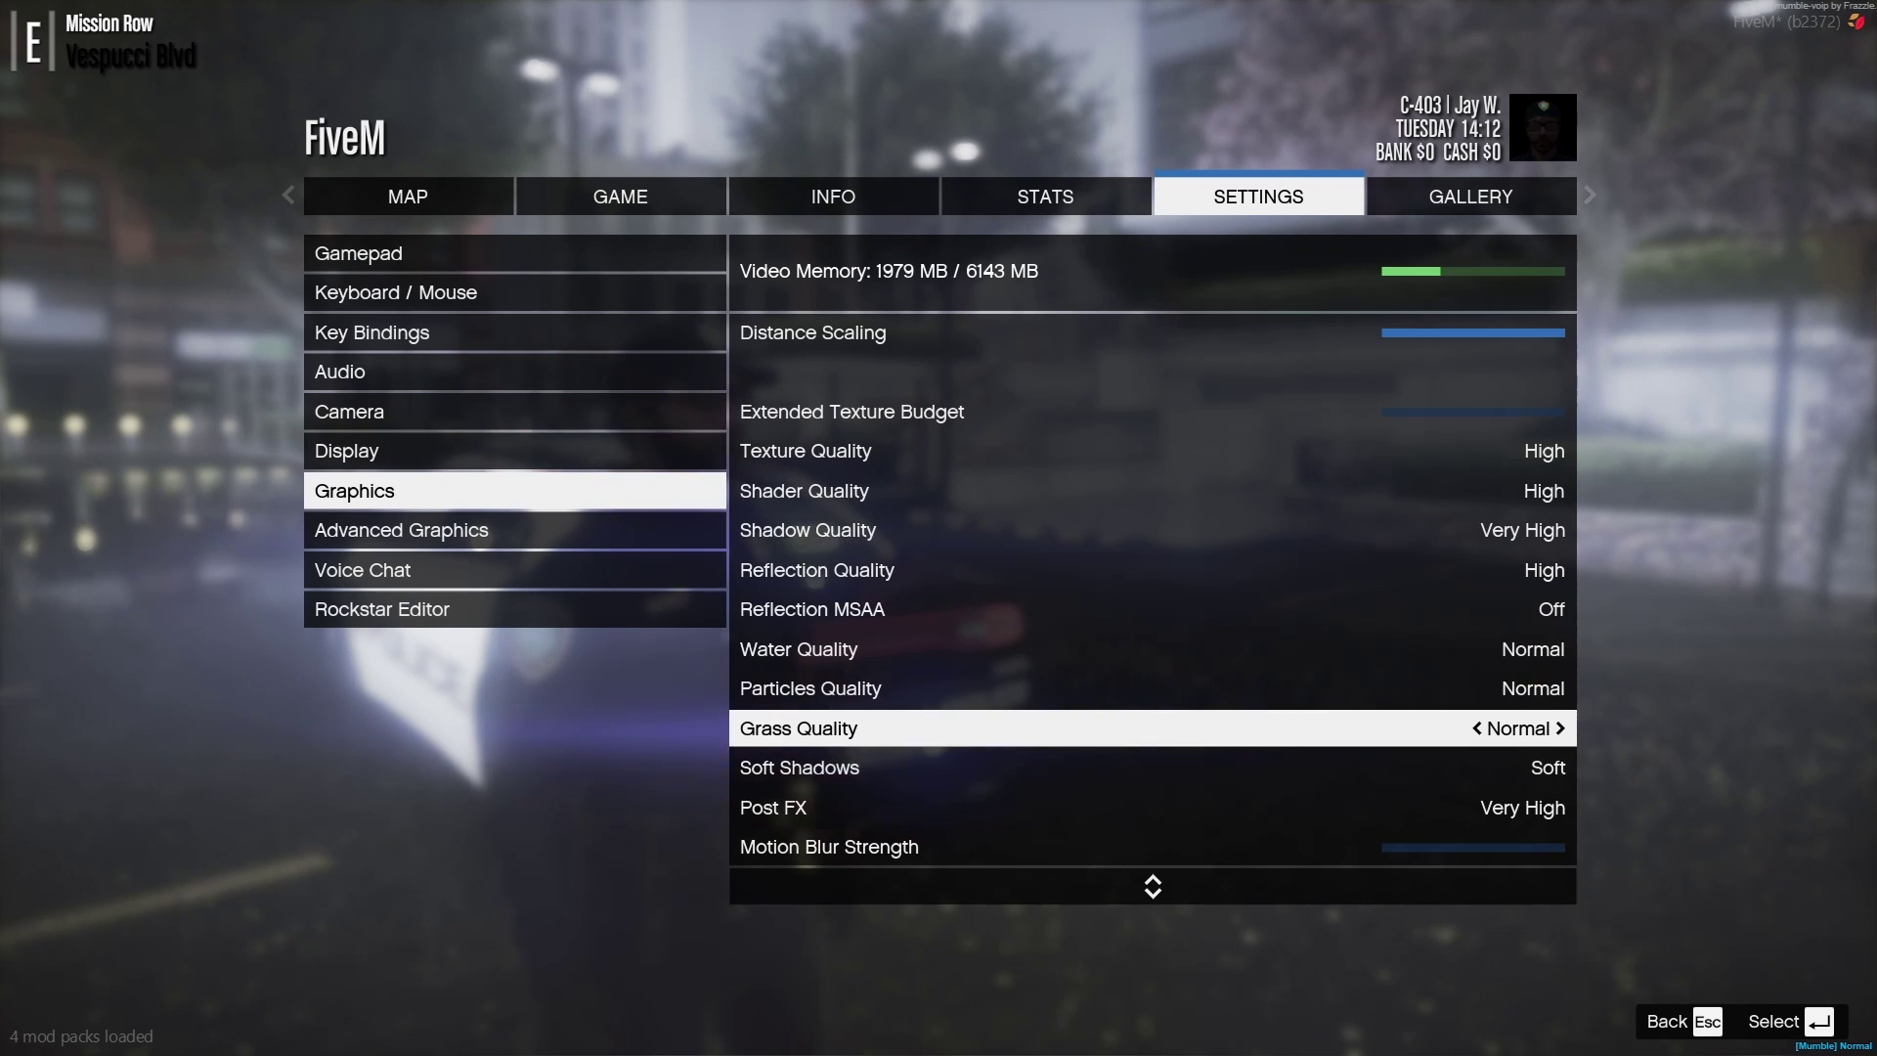
pyautogui.press('Down')
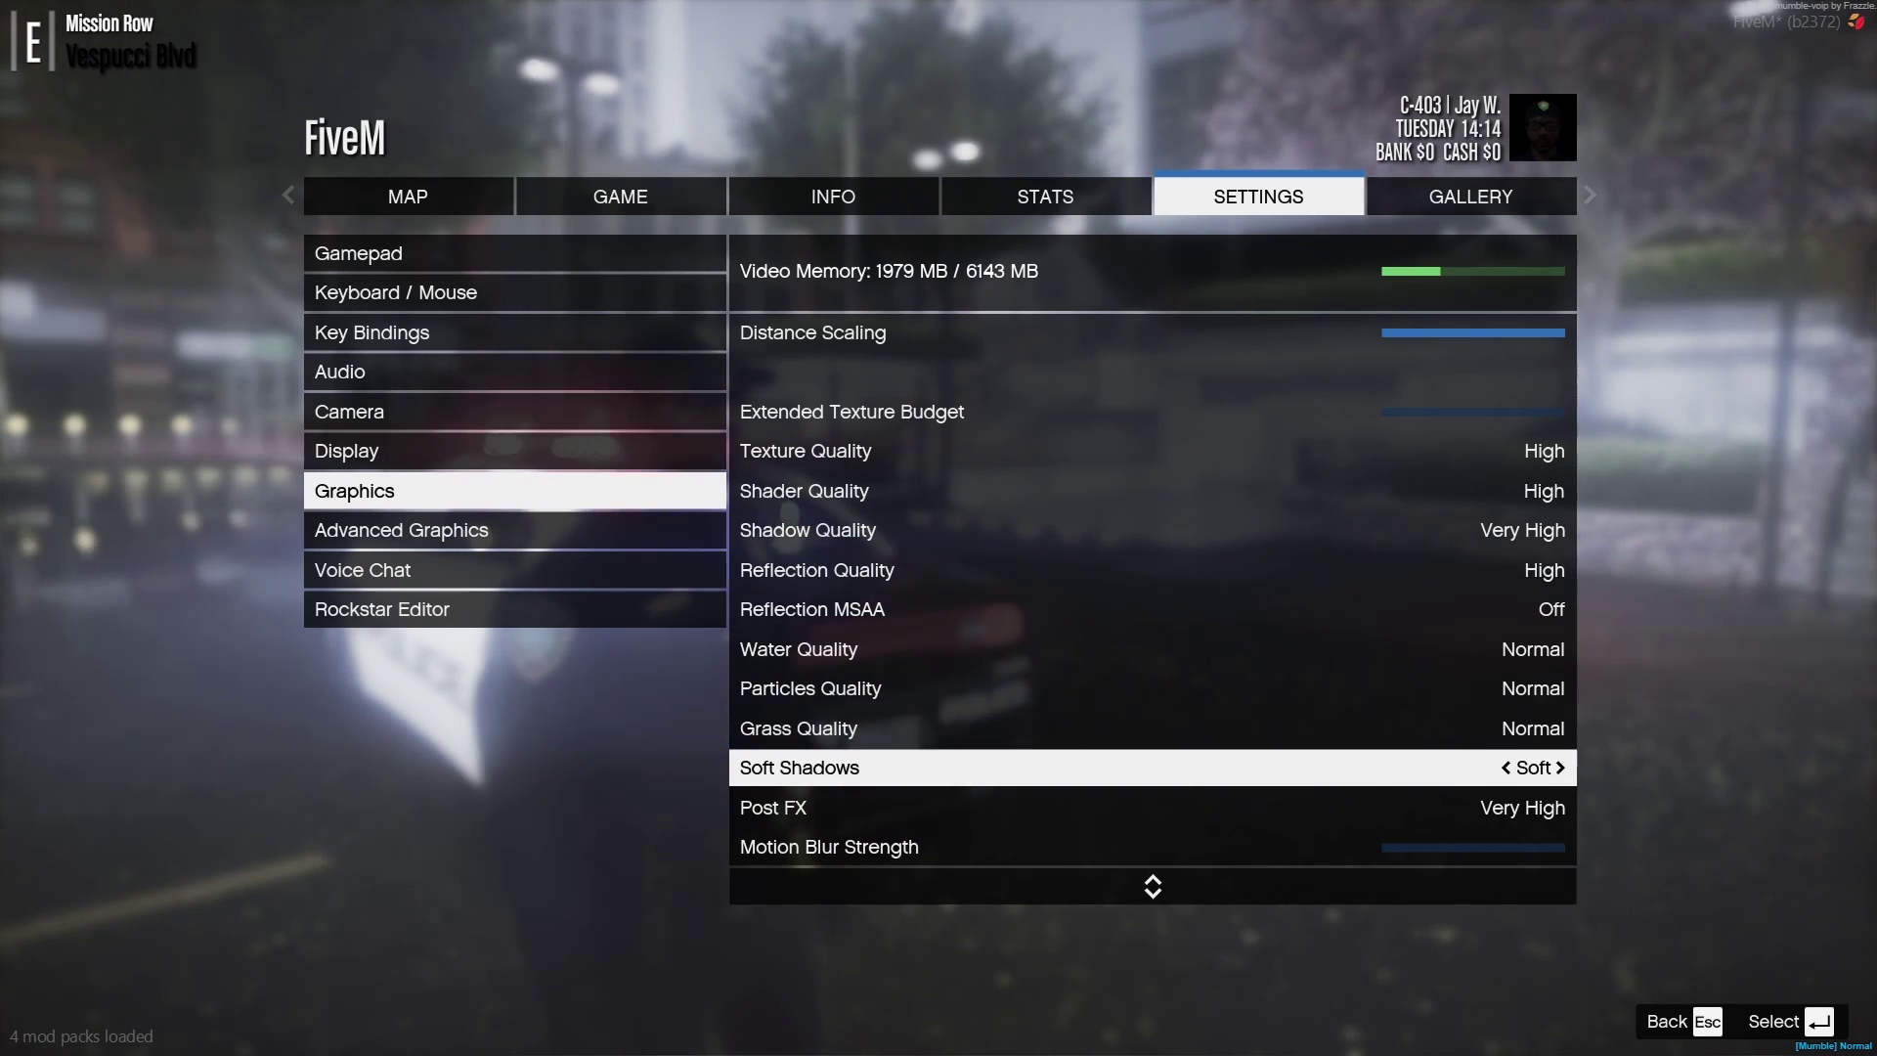
pyautogui.press('Left')
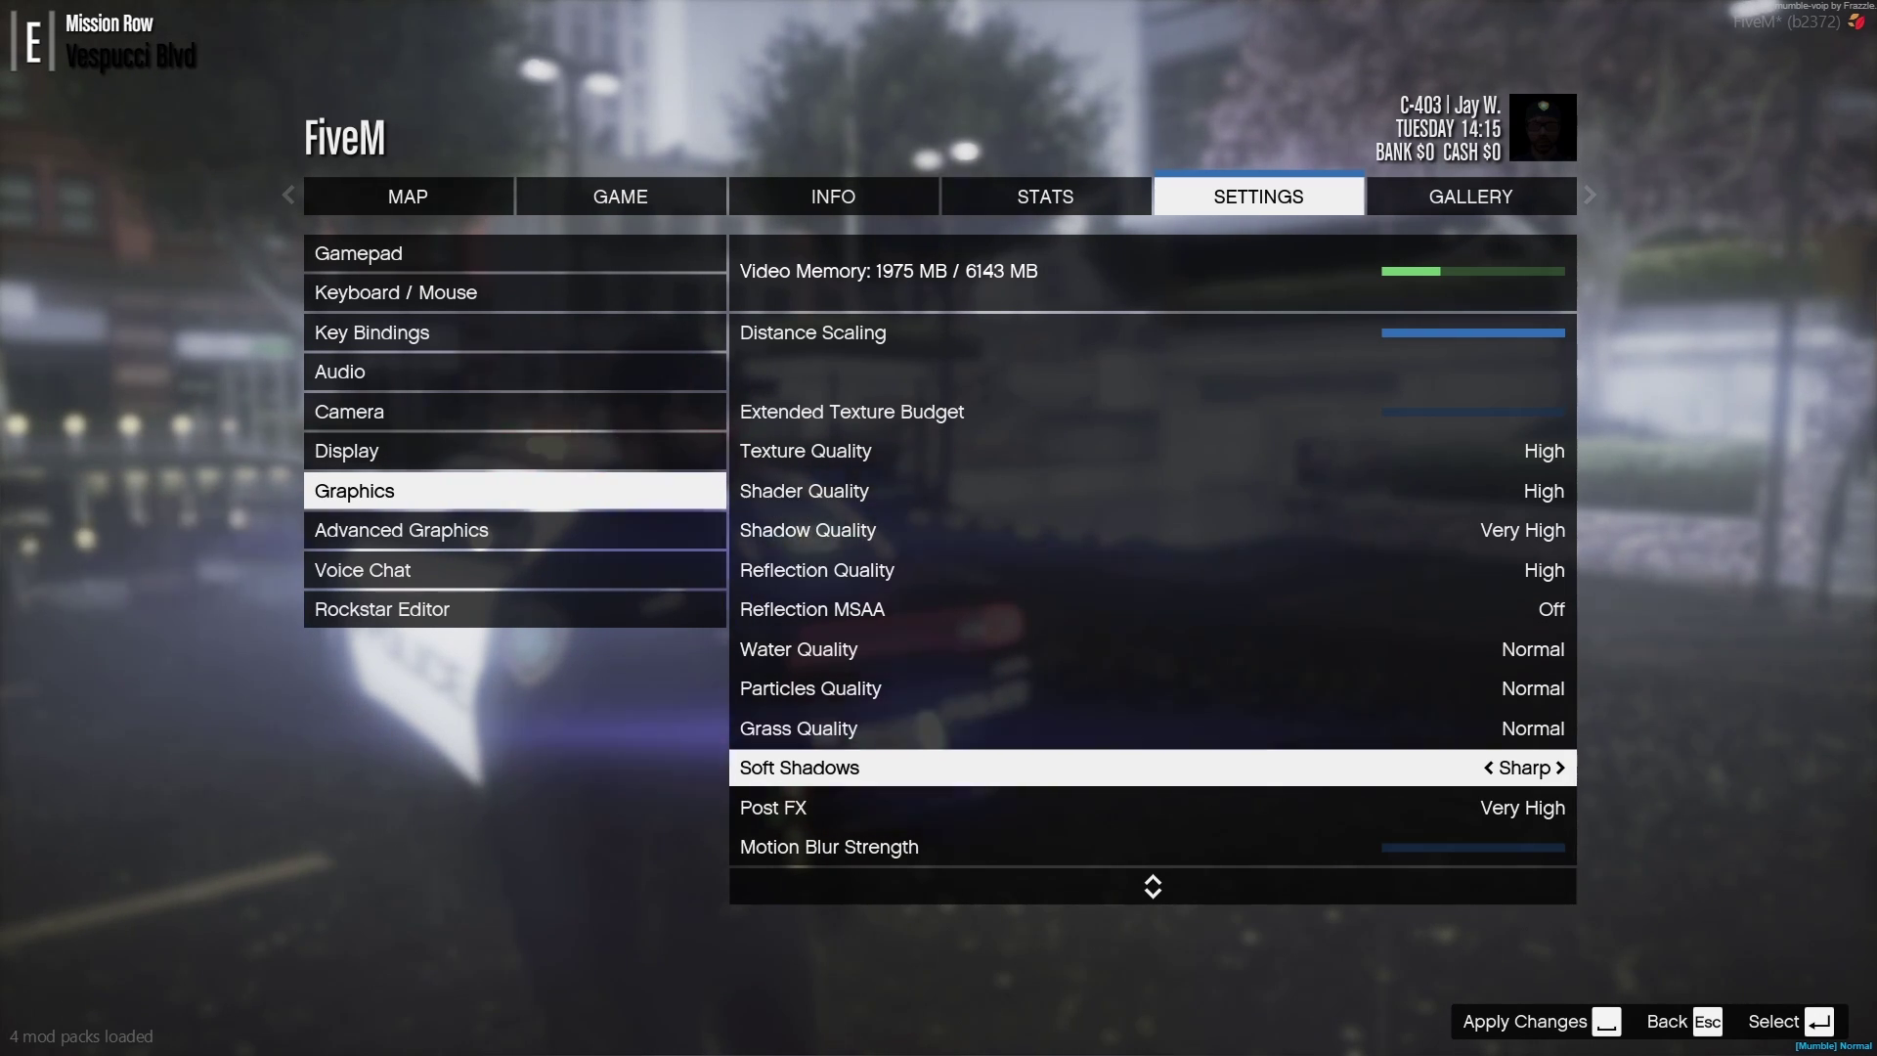
pyautogui.press('Right')
pyautogui.press('Down')
pyautogui.press('Down')
pyautogui.press('Up')
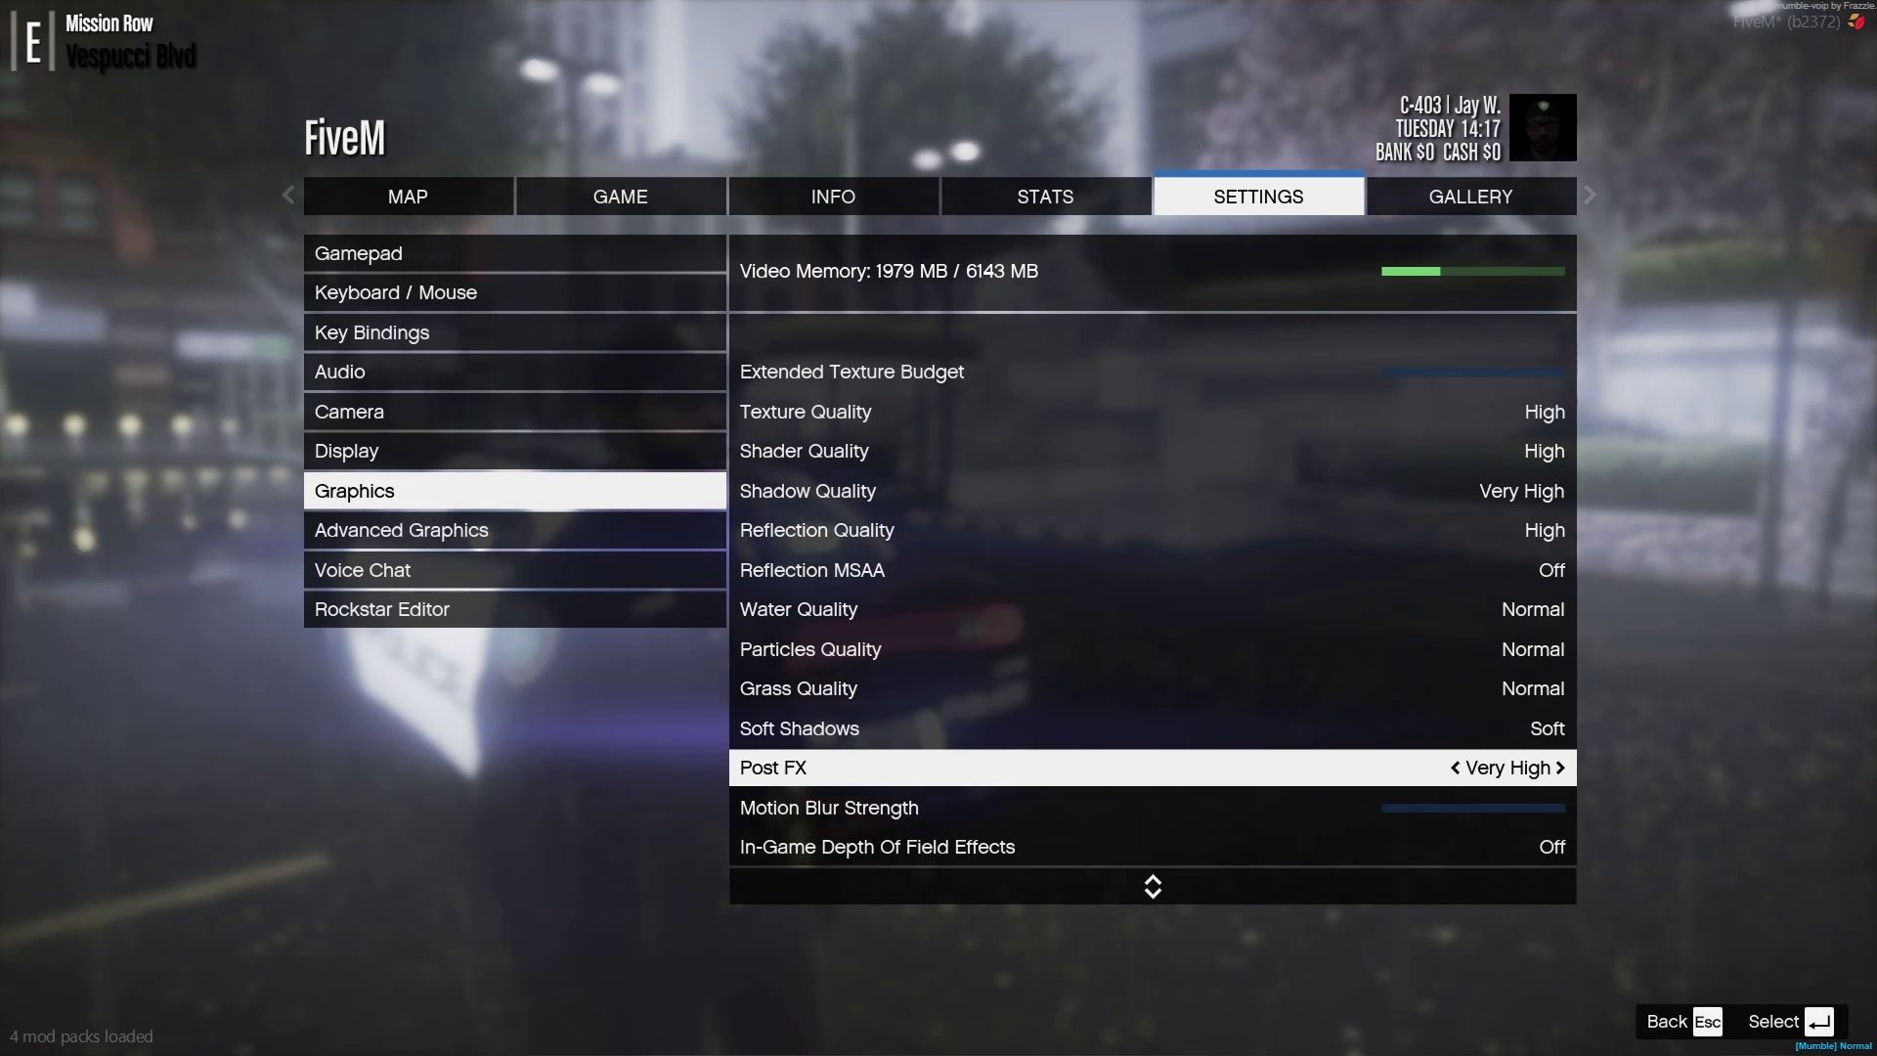
pyautogui.press('Up')
pyautogui.press('Right')
pyautogui.press('Left')
pyautogui.press('Down')
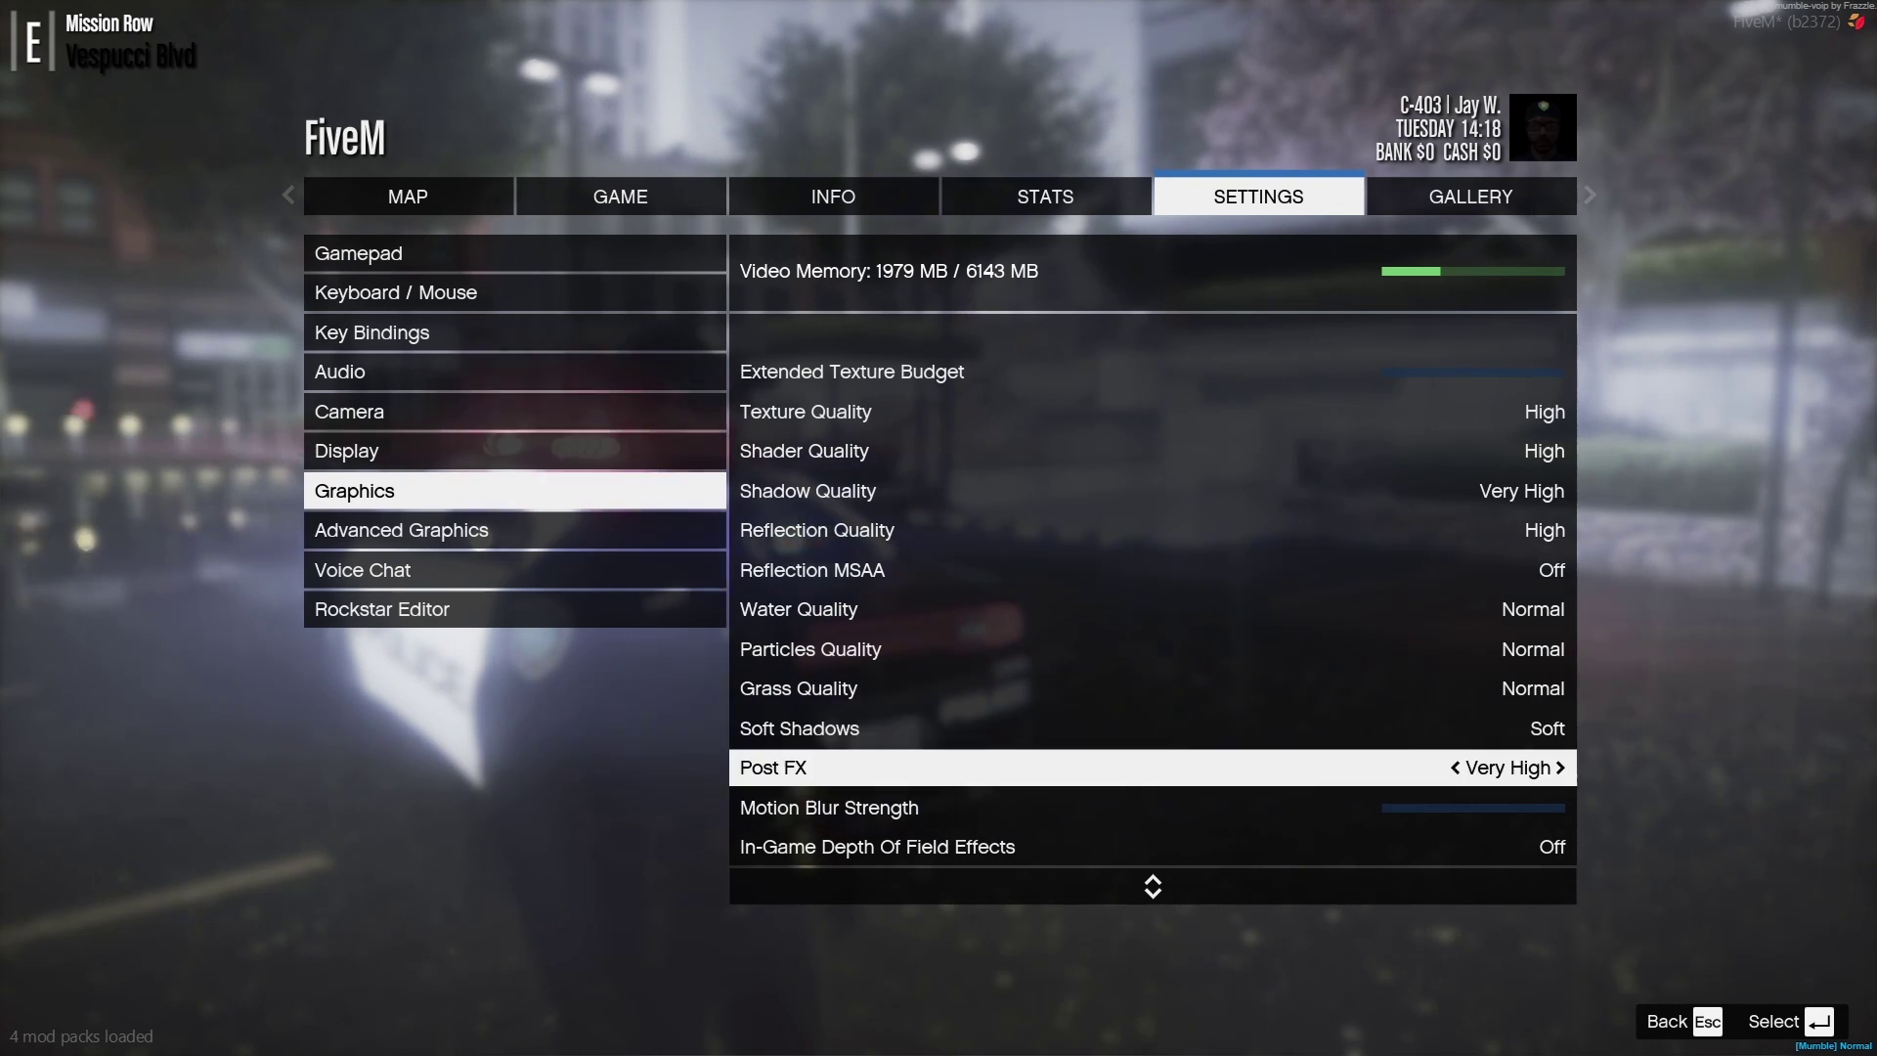
pyautogui.press('Down')
pyautogui.press('Up')
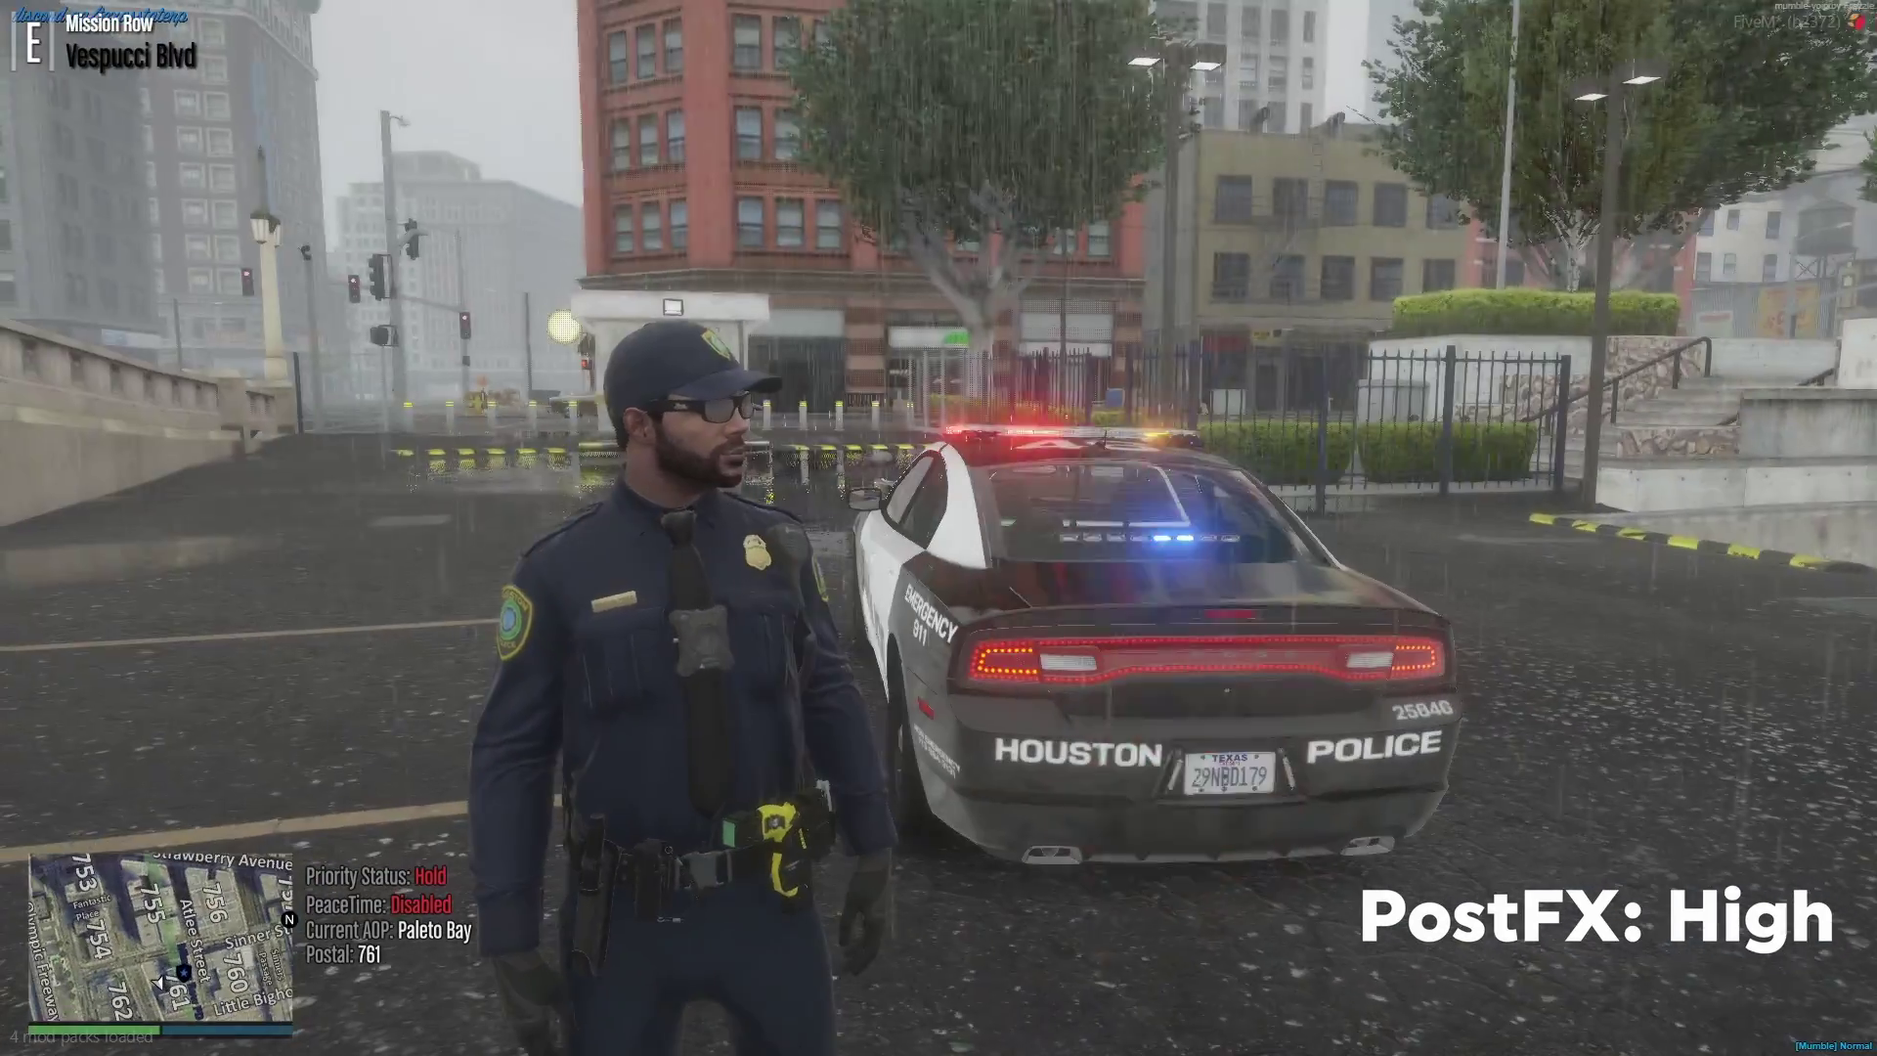
pyautogui.press('Escape')
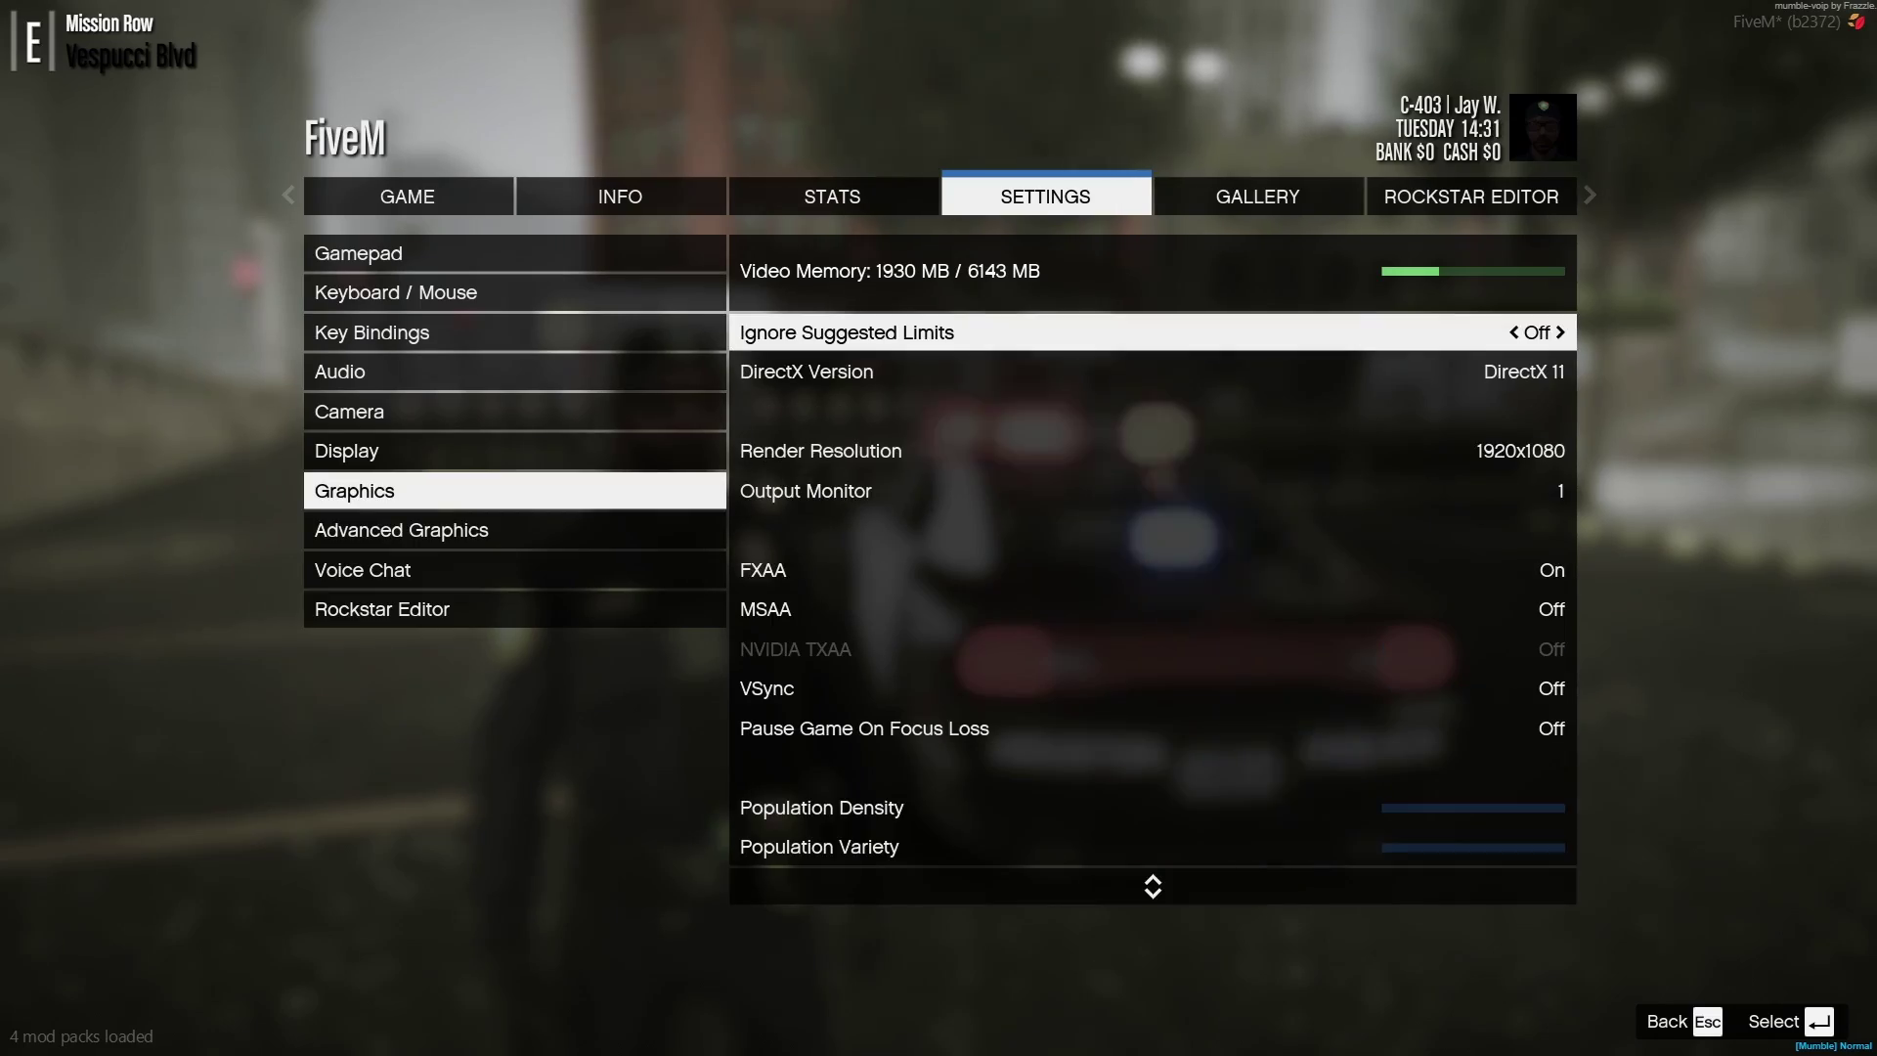
# Step: Apply the Post FX Very High change, accept the online-settings alert, and return to the game
pyautogui.press('space')
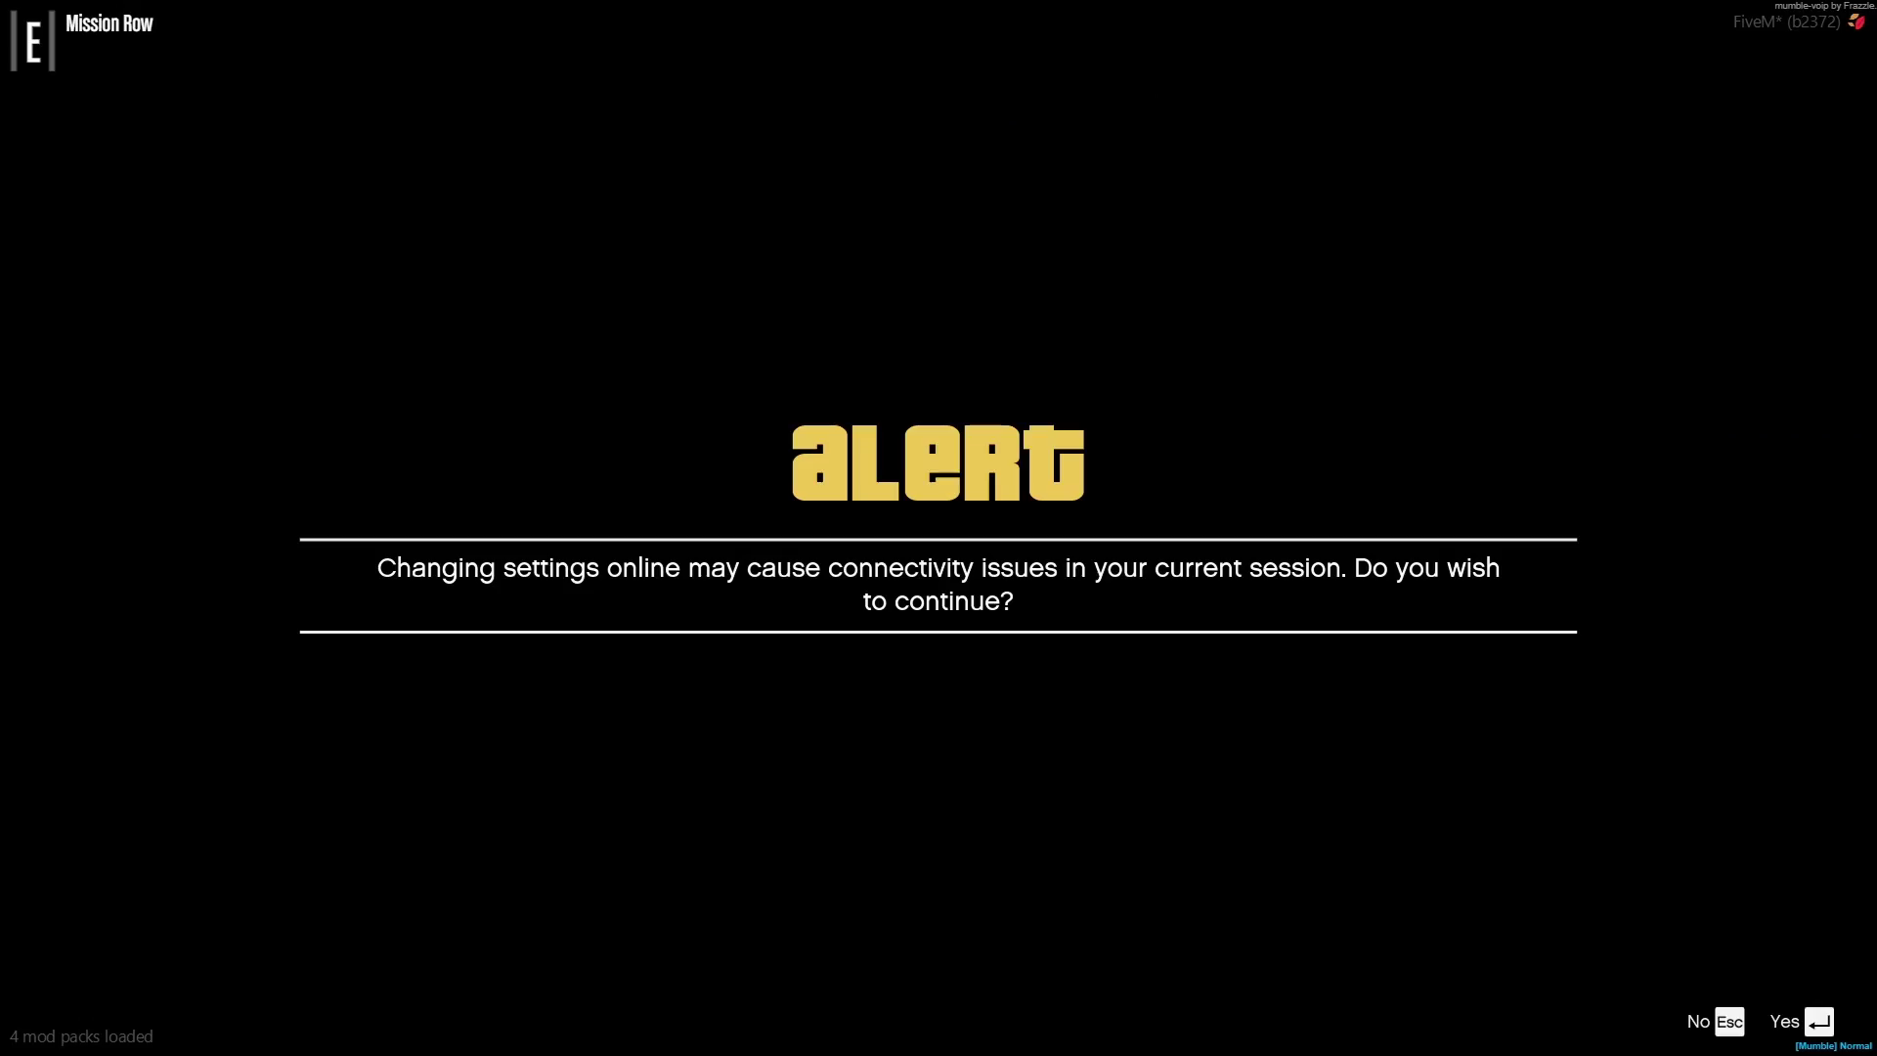
pyautogui.press('Return')
pyautogui.press('Escape')
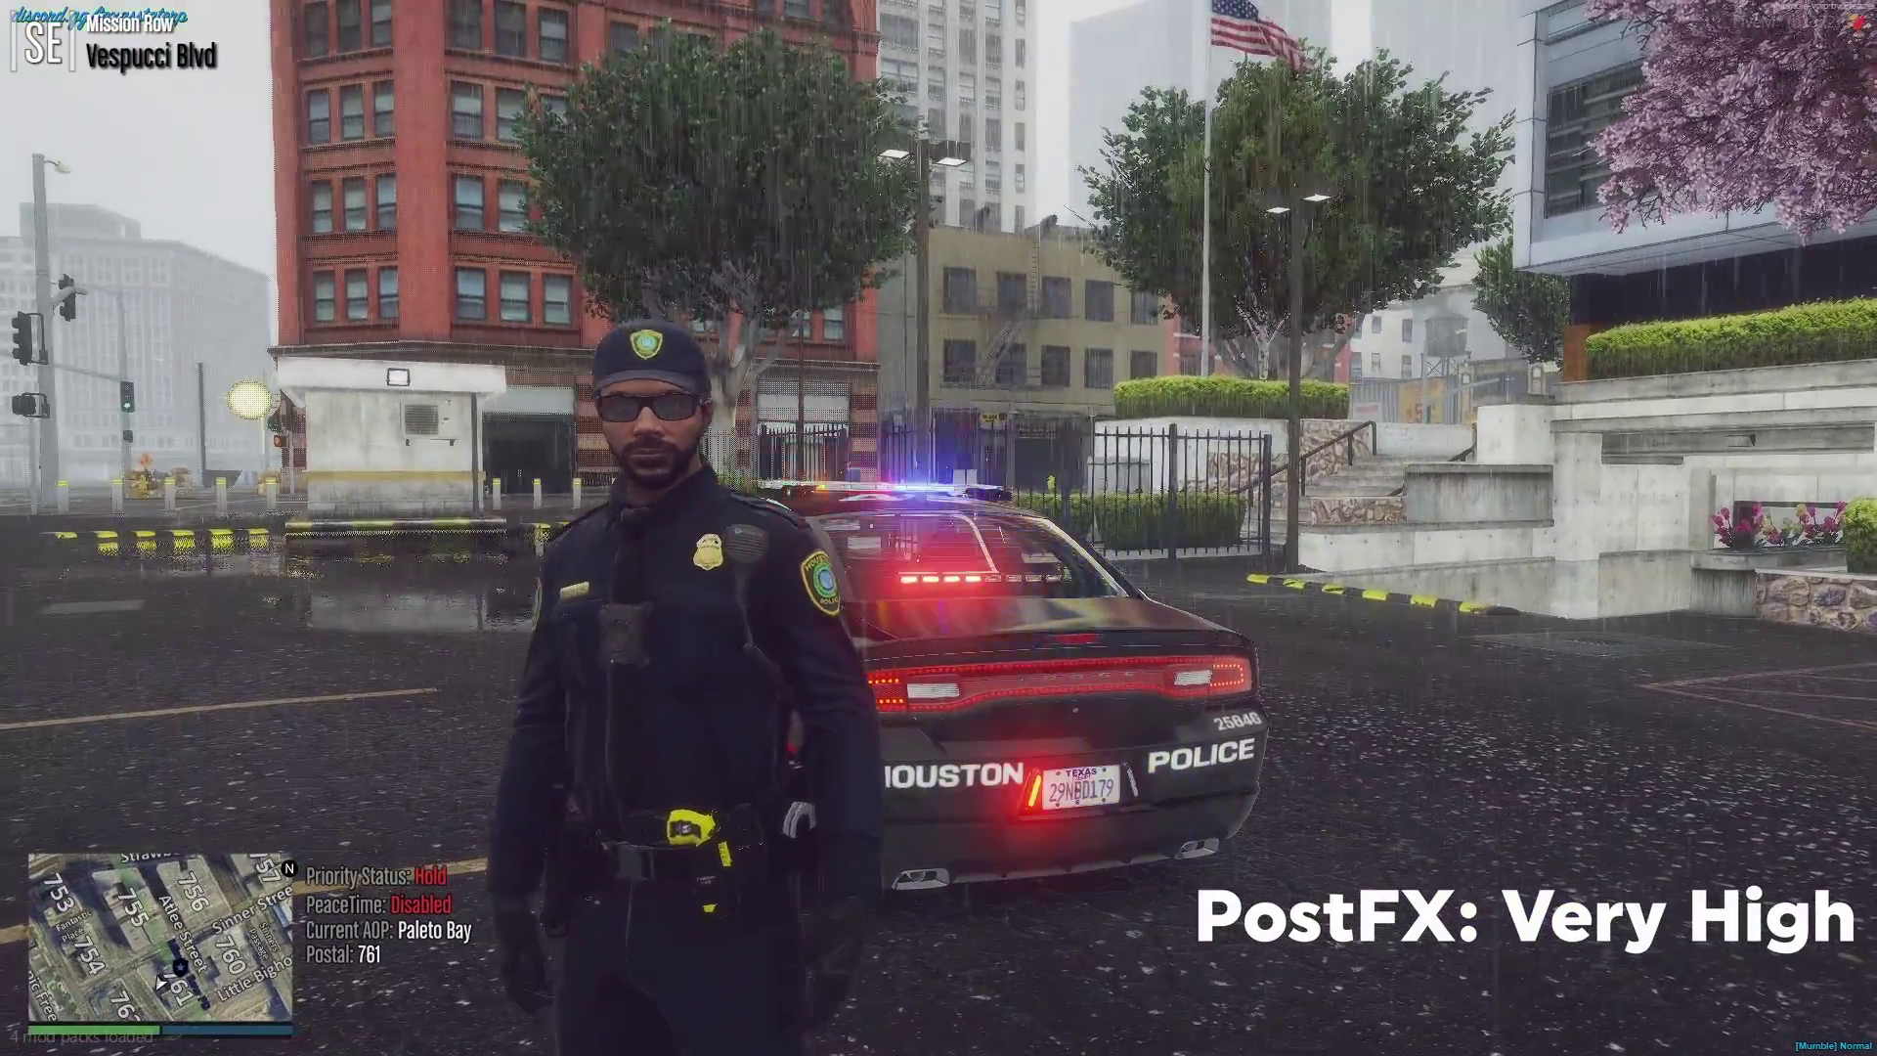
# Step: Reopen the pause menu and navigate the settings categories up to Graphics
pyautogui.press('Escape')
pyautogui.press('q')
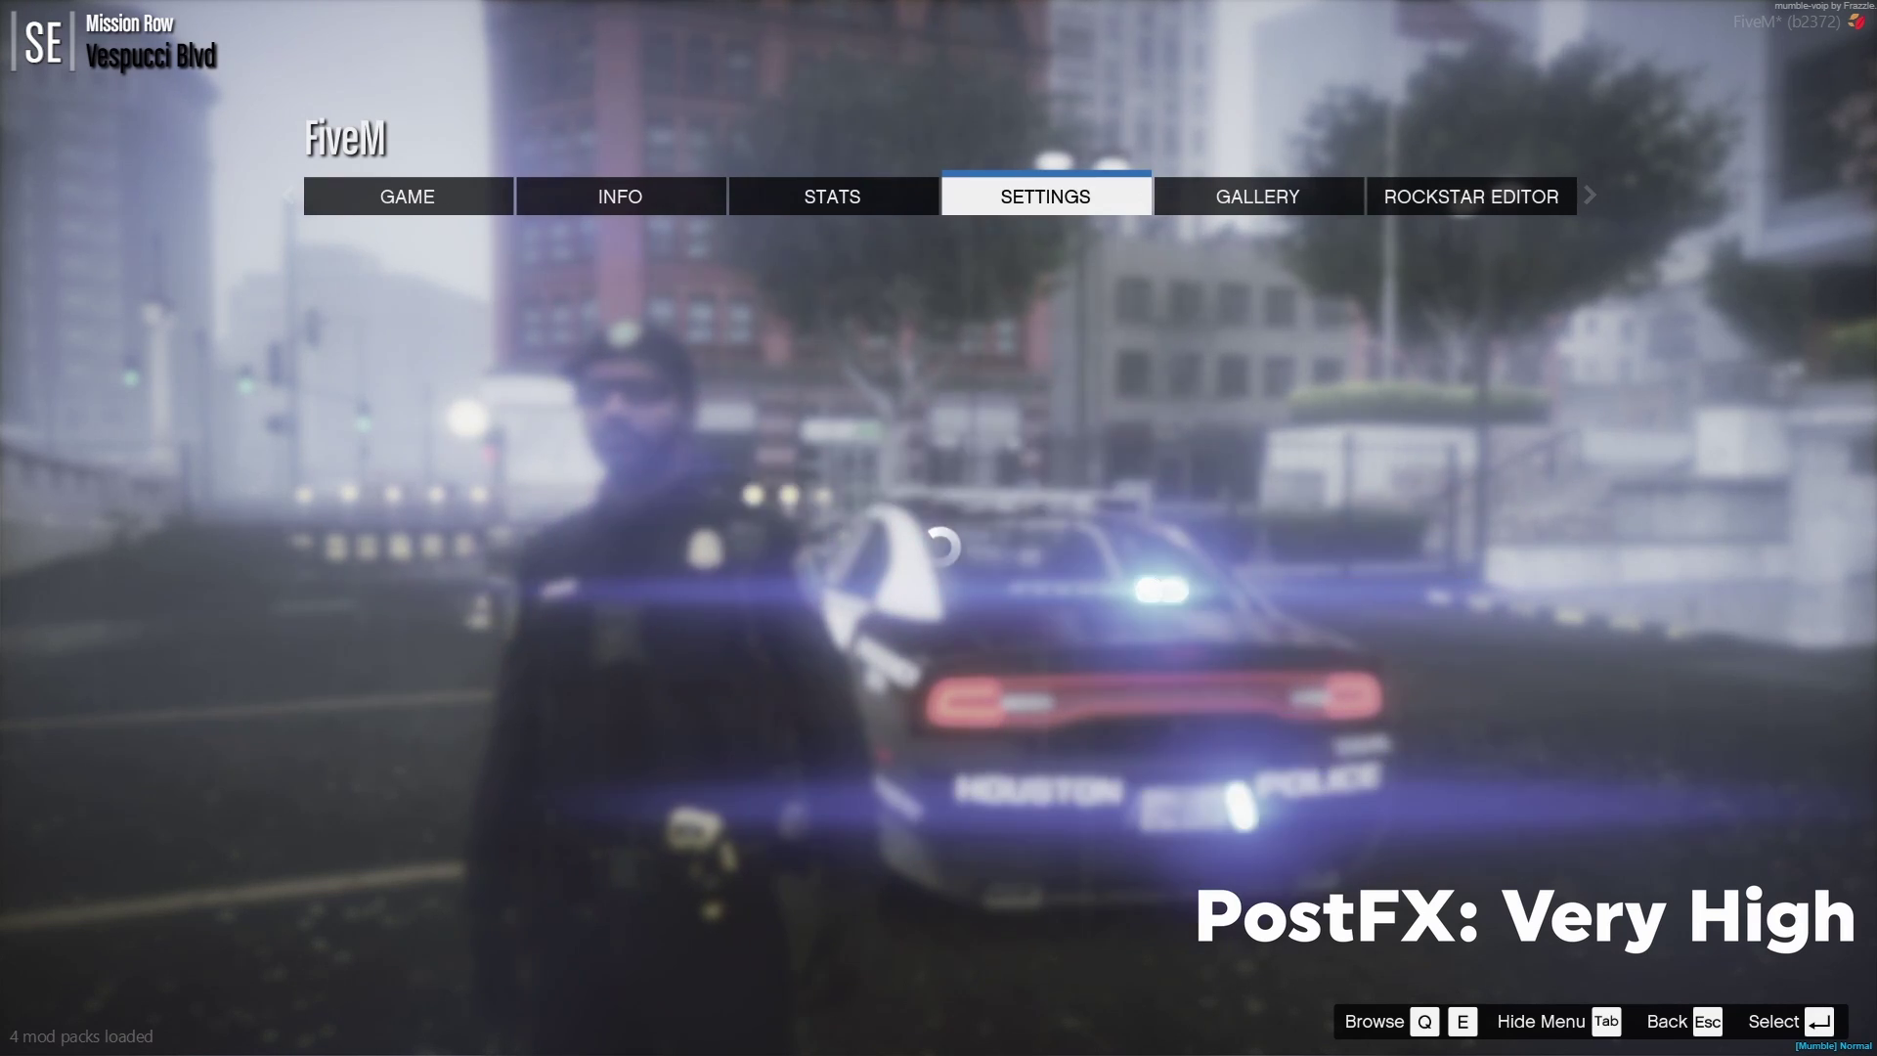
pyautogui.press('Return')
pyautogui.press('Up')
pyautogui.press('Up')
pyautogui.press('Up')
pyautogui.press('Up')
pyautogui.press('Return')
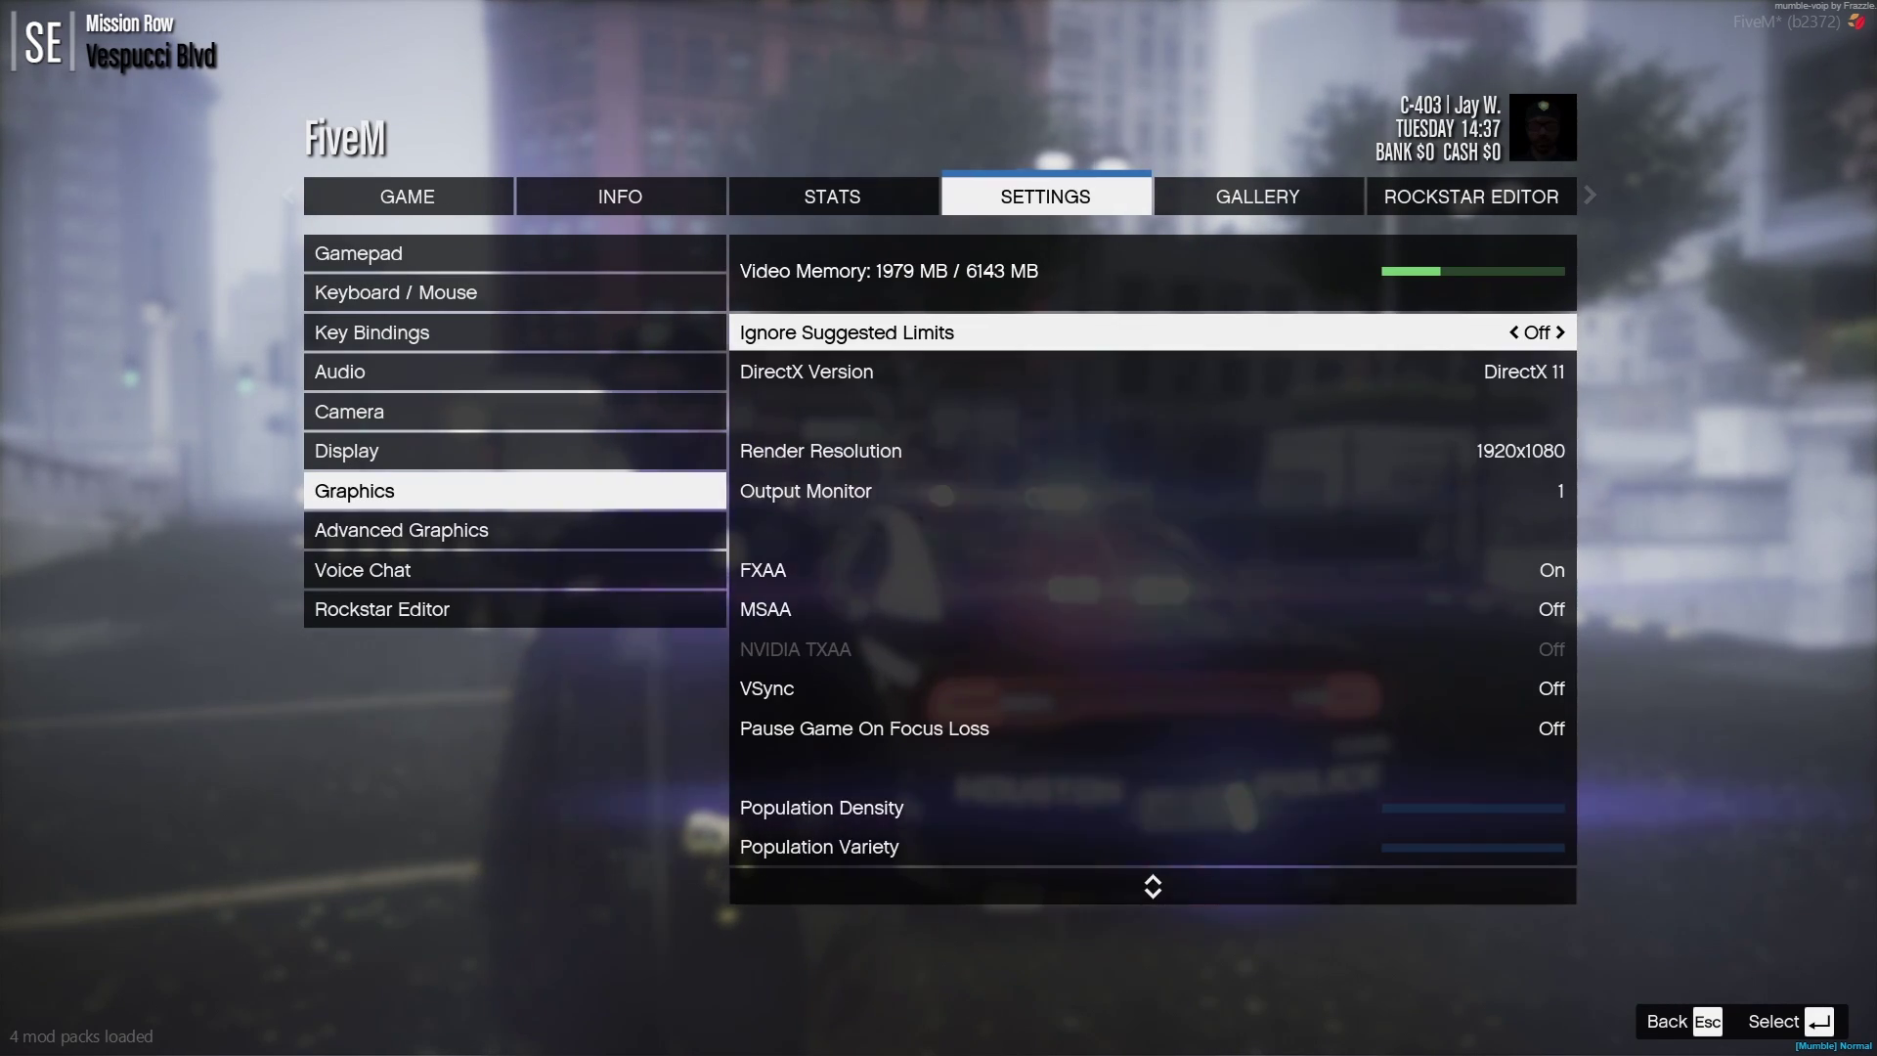
pyautogui.press('Up')
pyautogui.press('Up')
pyautogui.press('Up')
pyautogui.press('Up')
pyautogui.press('Up')
pyautogui.press('Up')
pyautogui.press('Down')
pyautogui.press('Up')
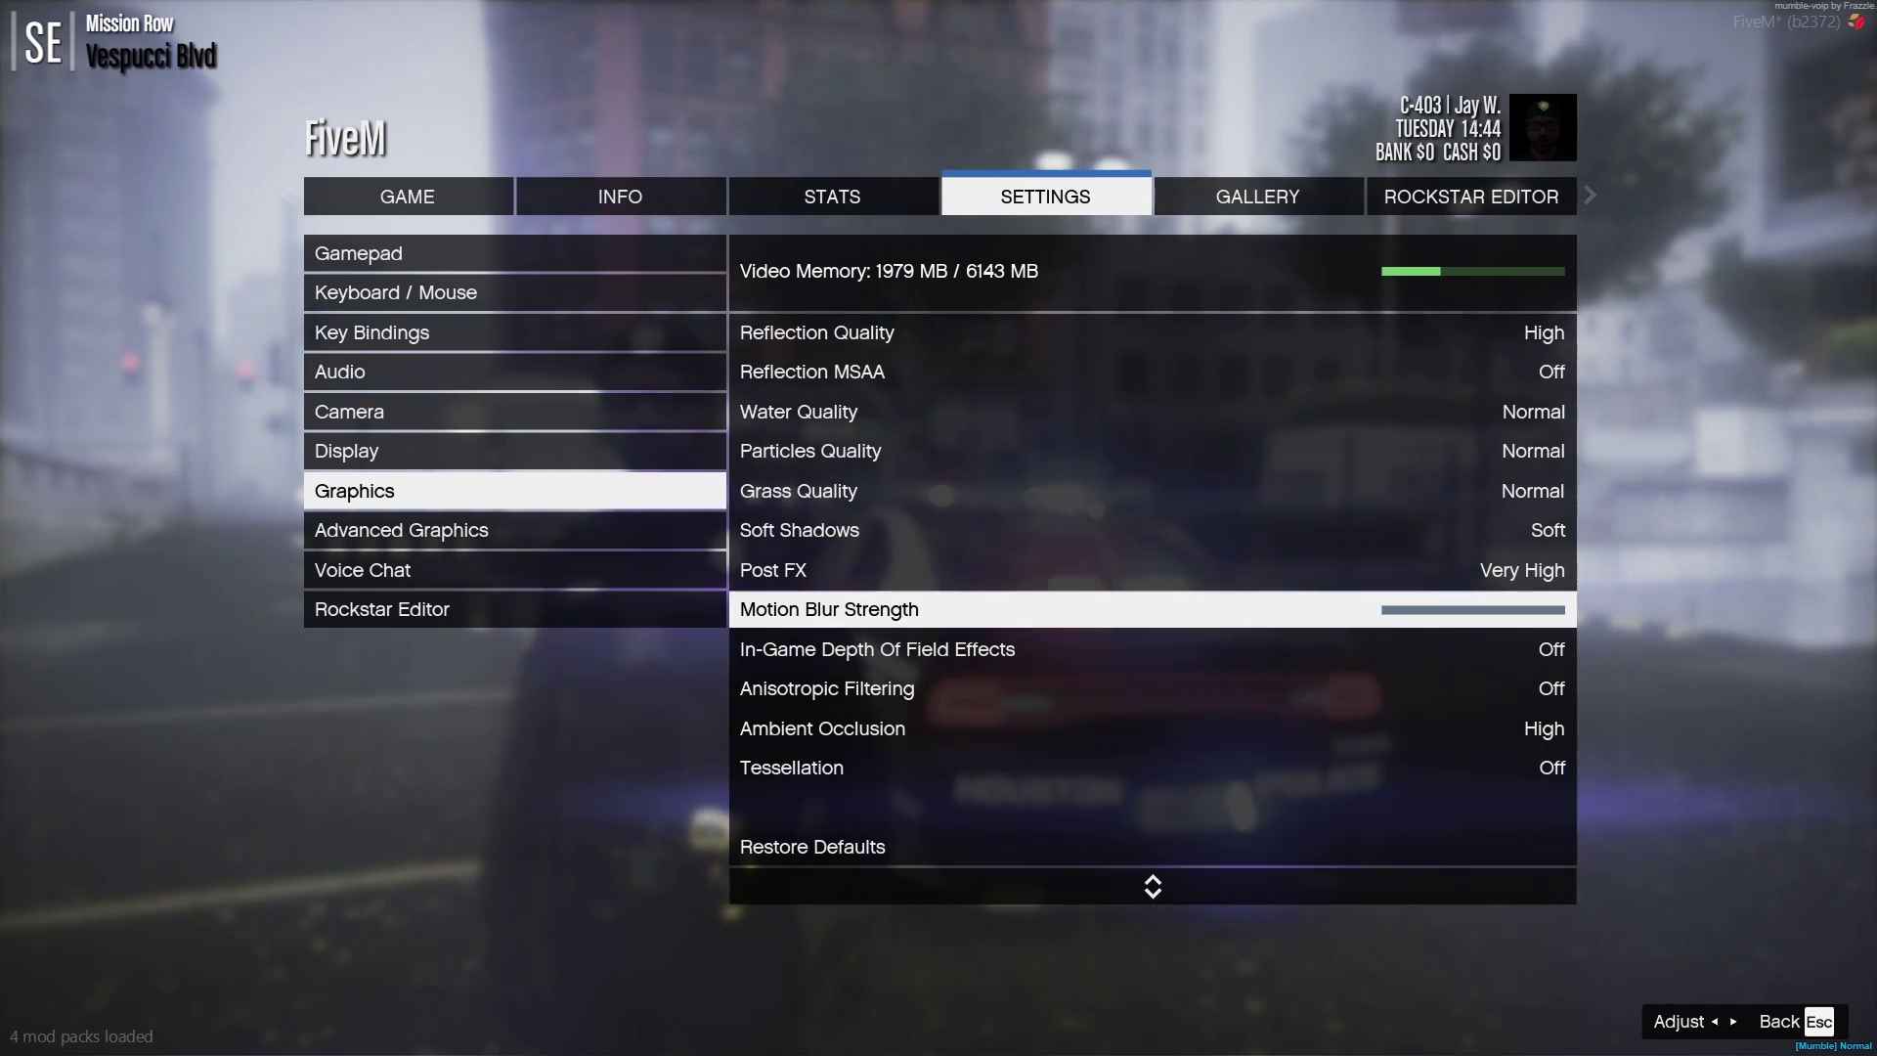
pyautogui.press('Down')
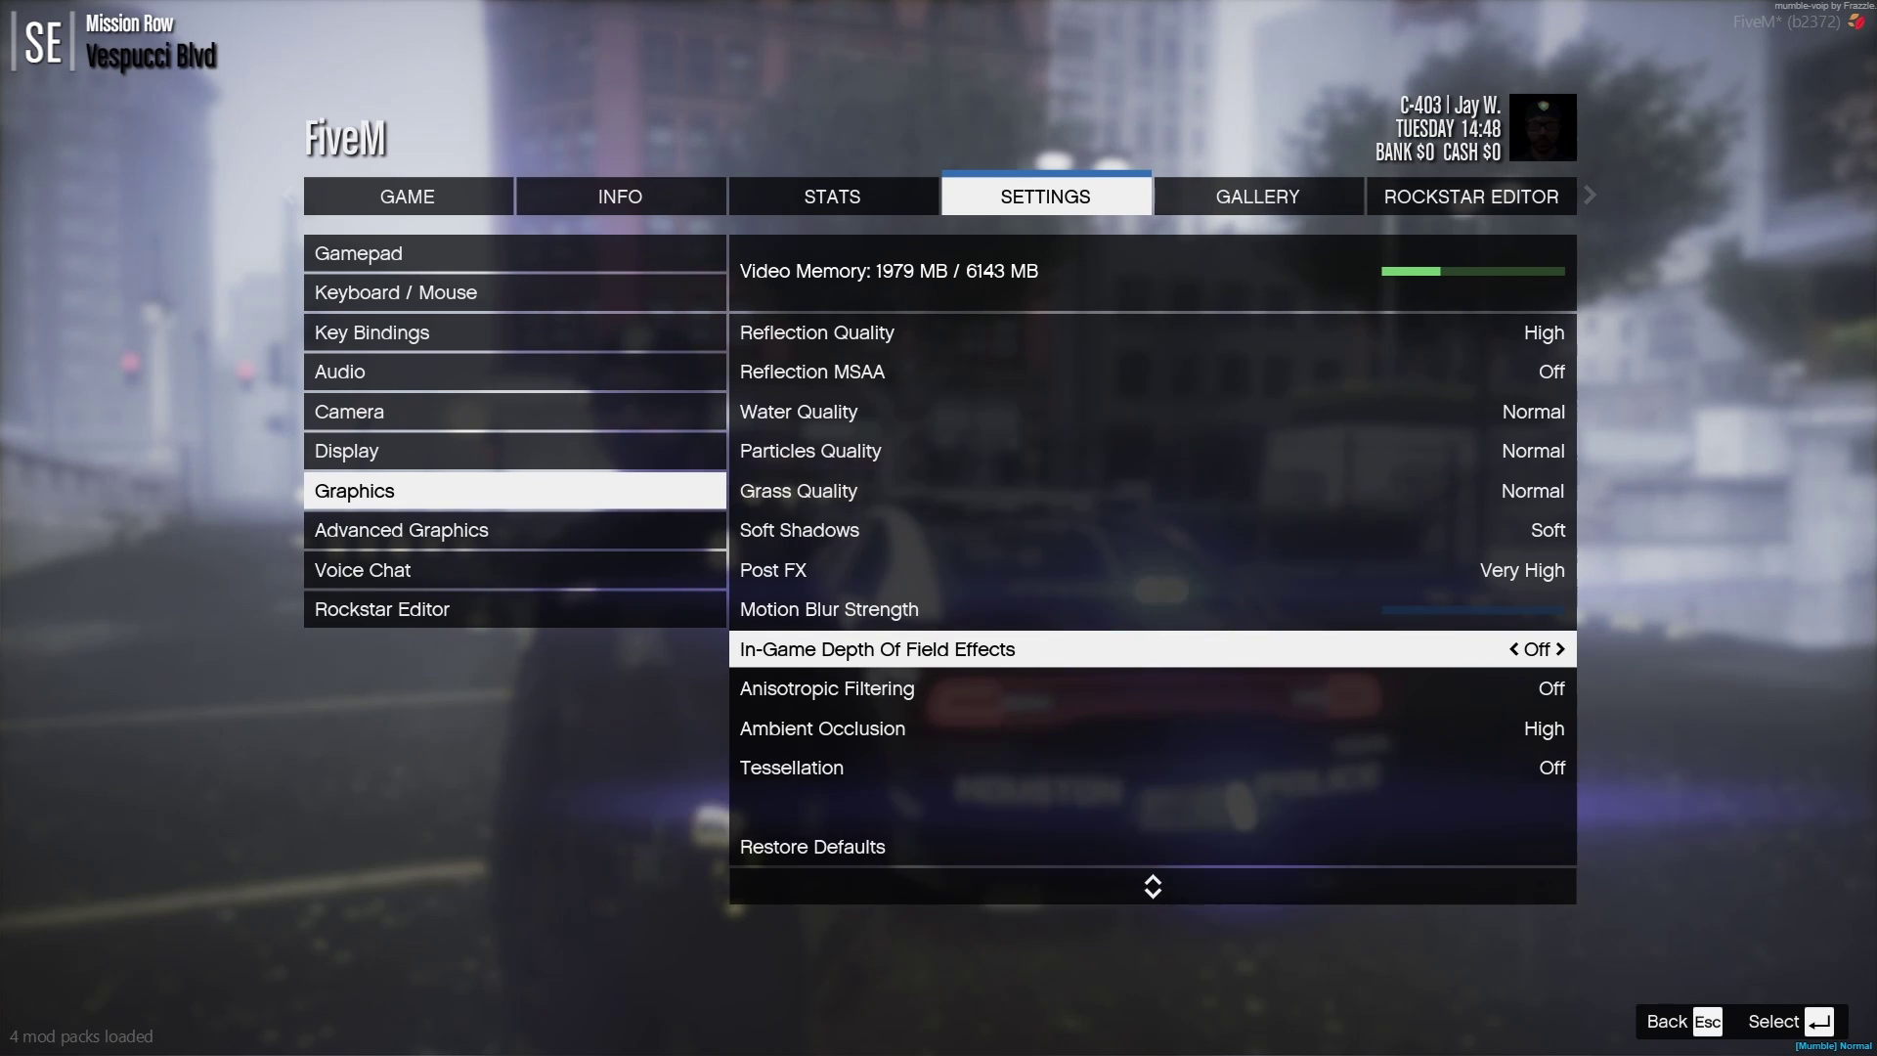
pyautogui.press('Down')
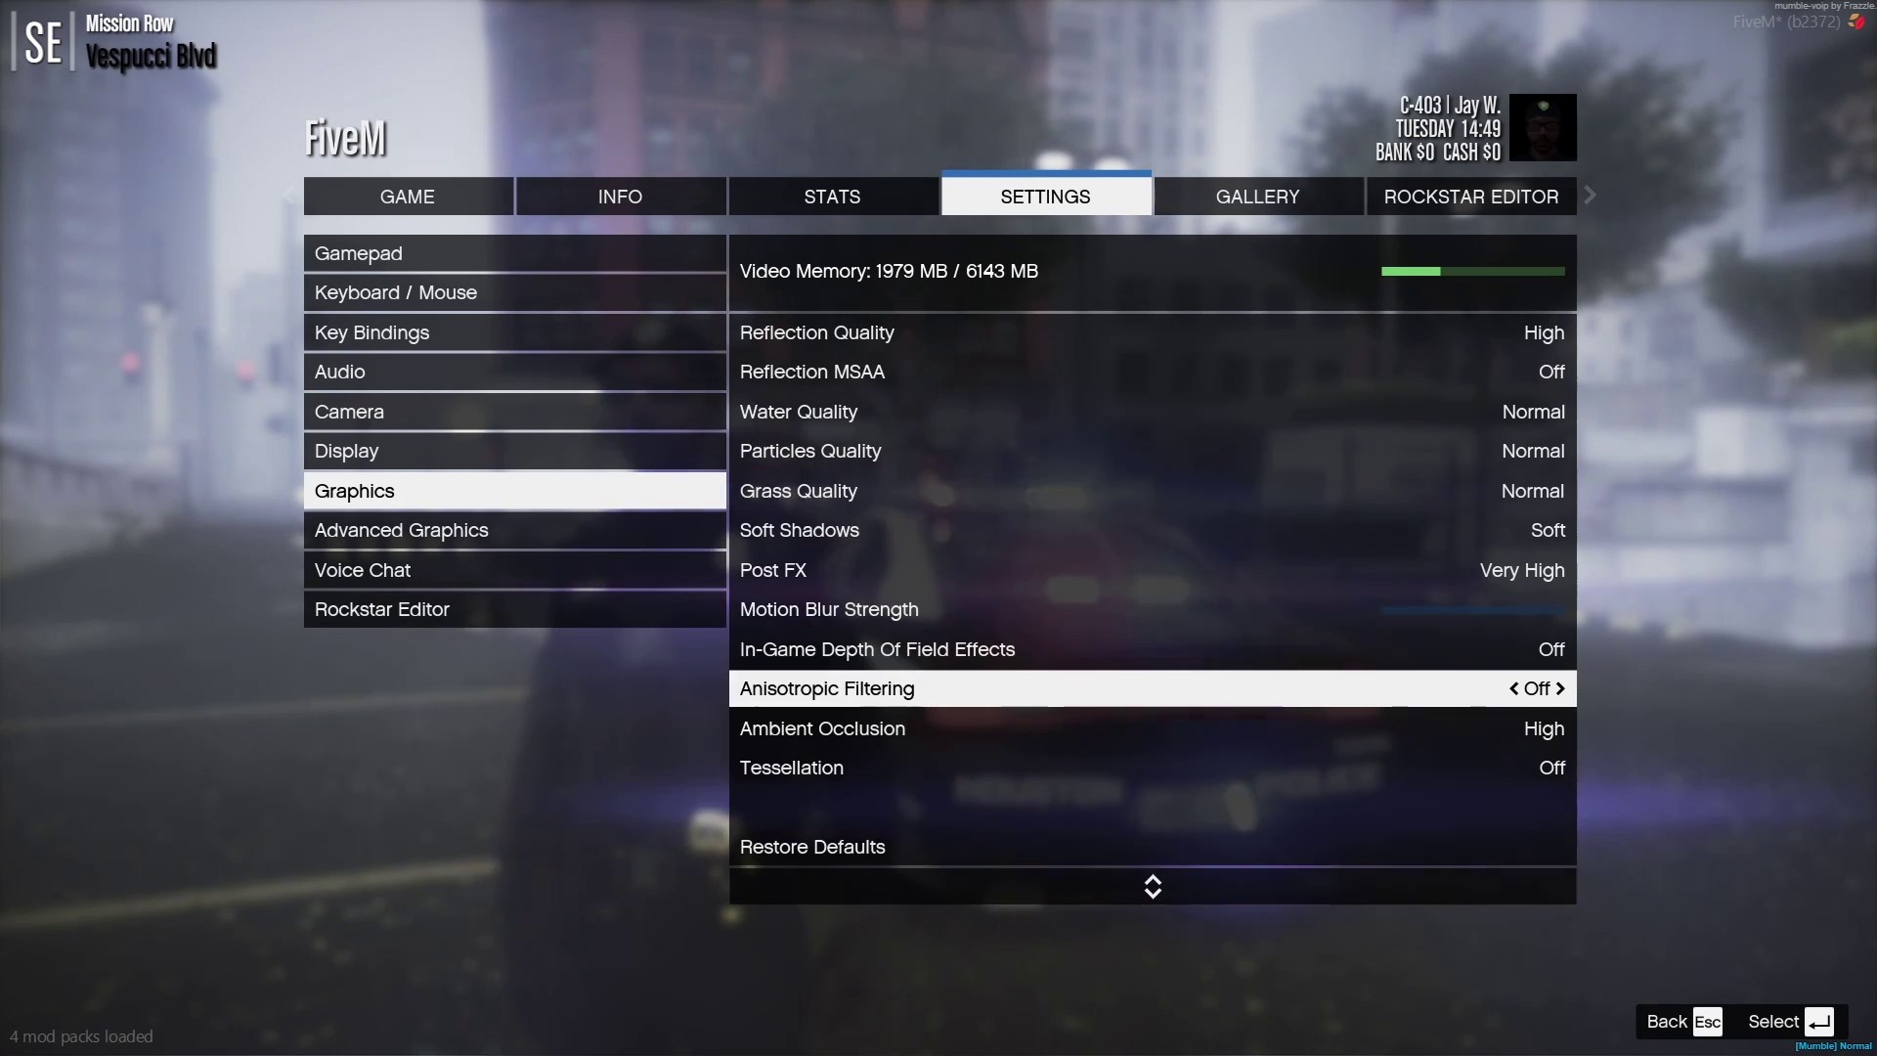
pyautogui.press('Left')
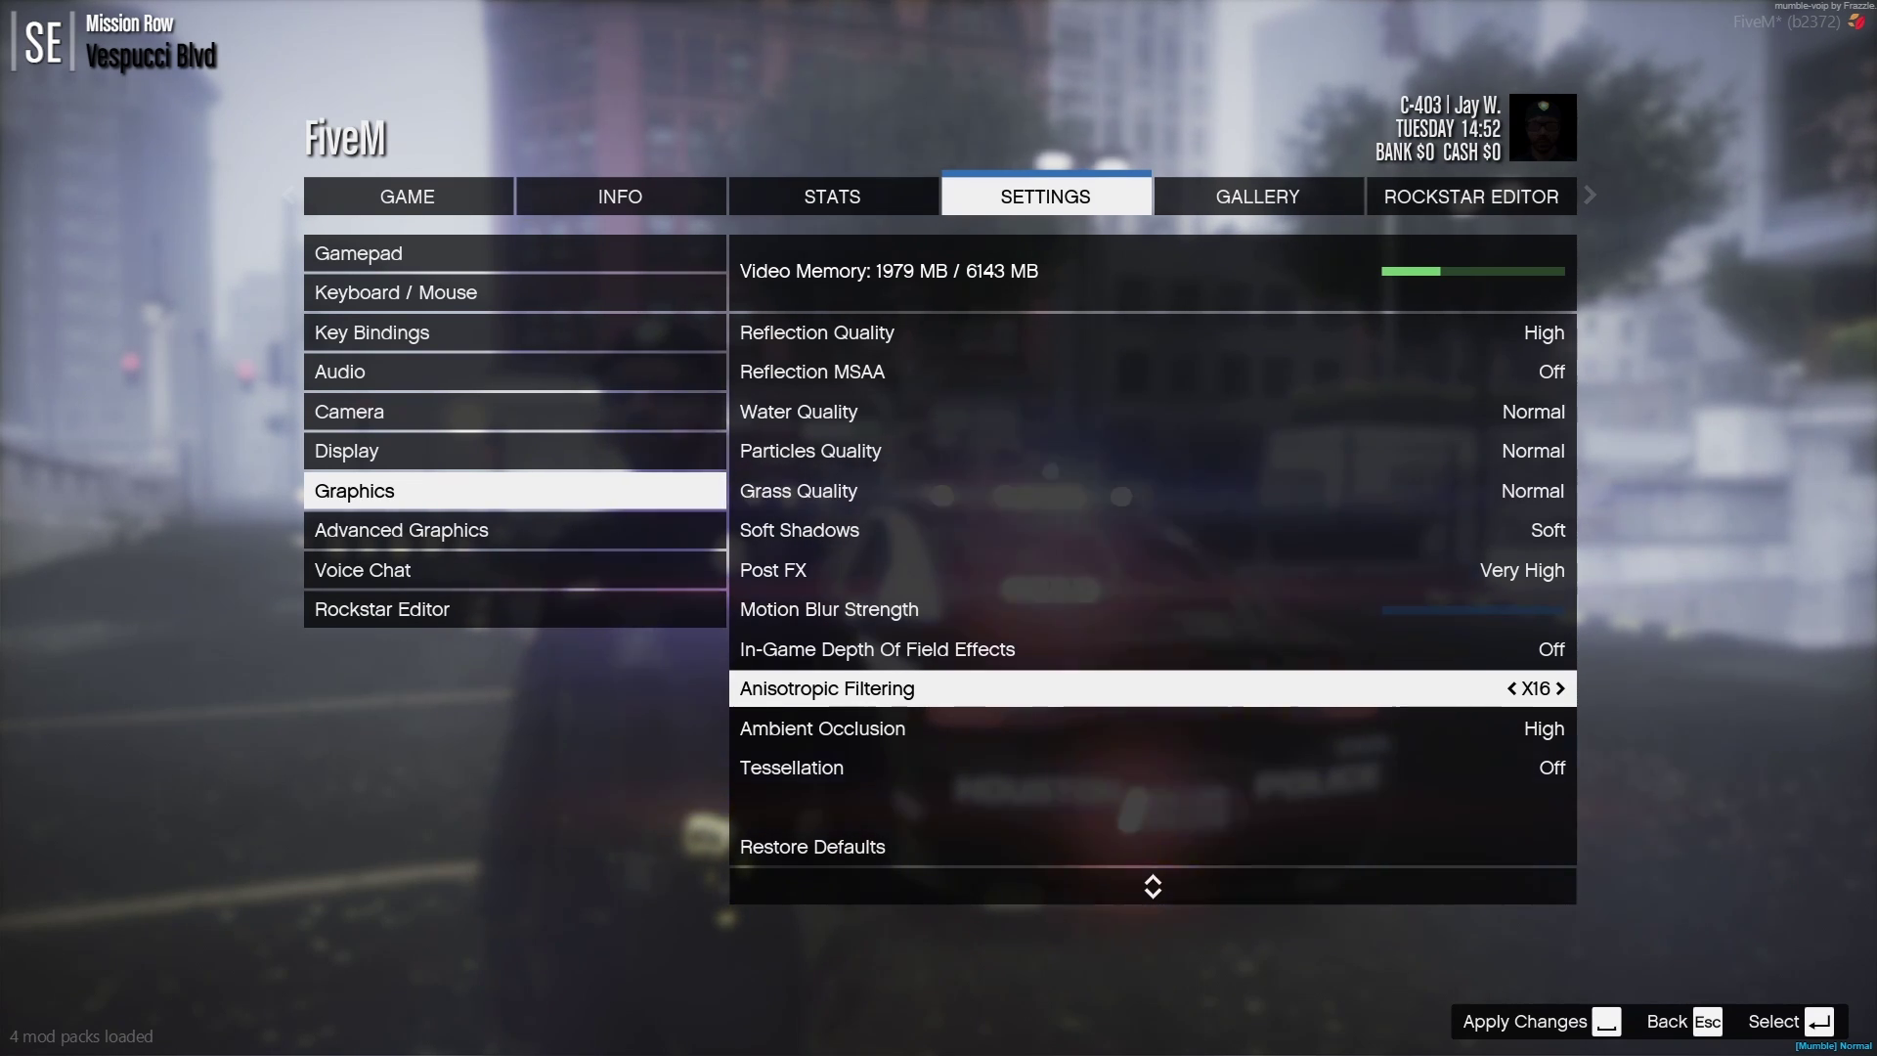
pyautogui.press('Right')
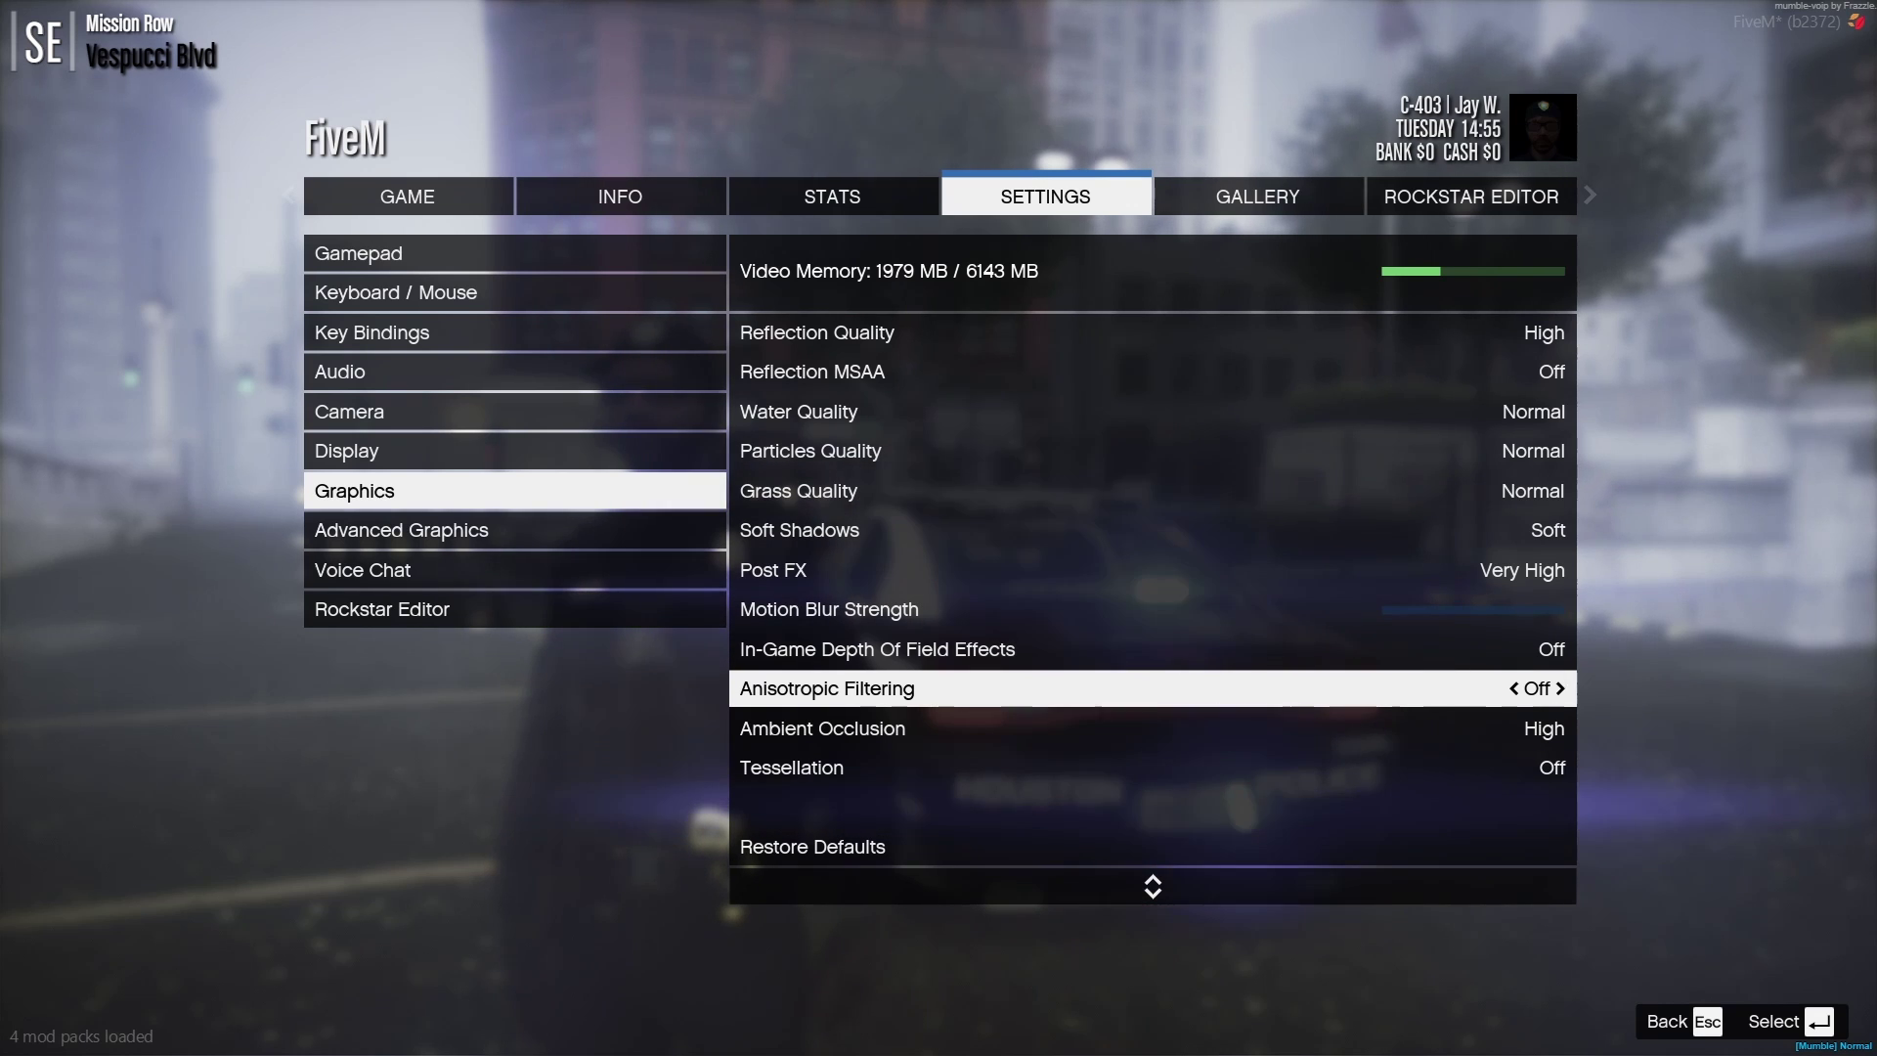
pyautogui.press('Down')
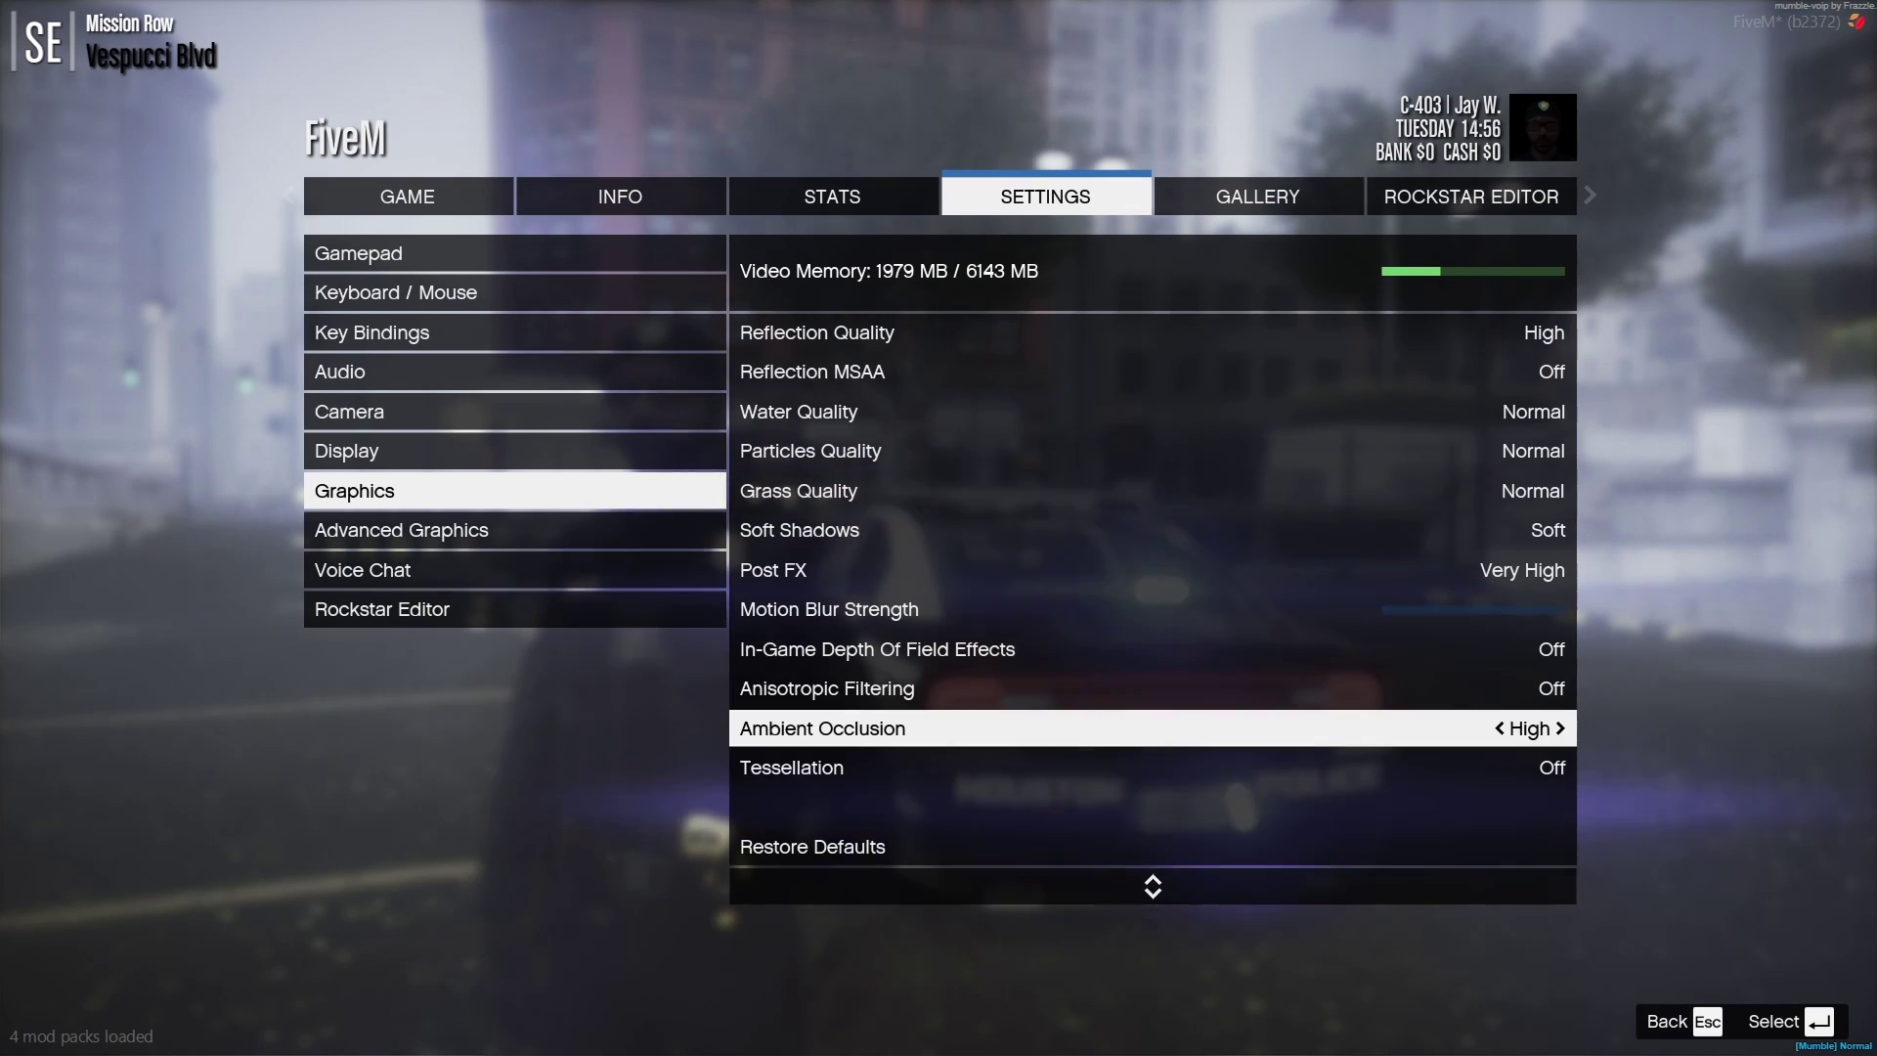
pyautogui.press('Up')
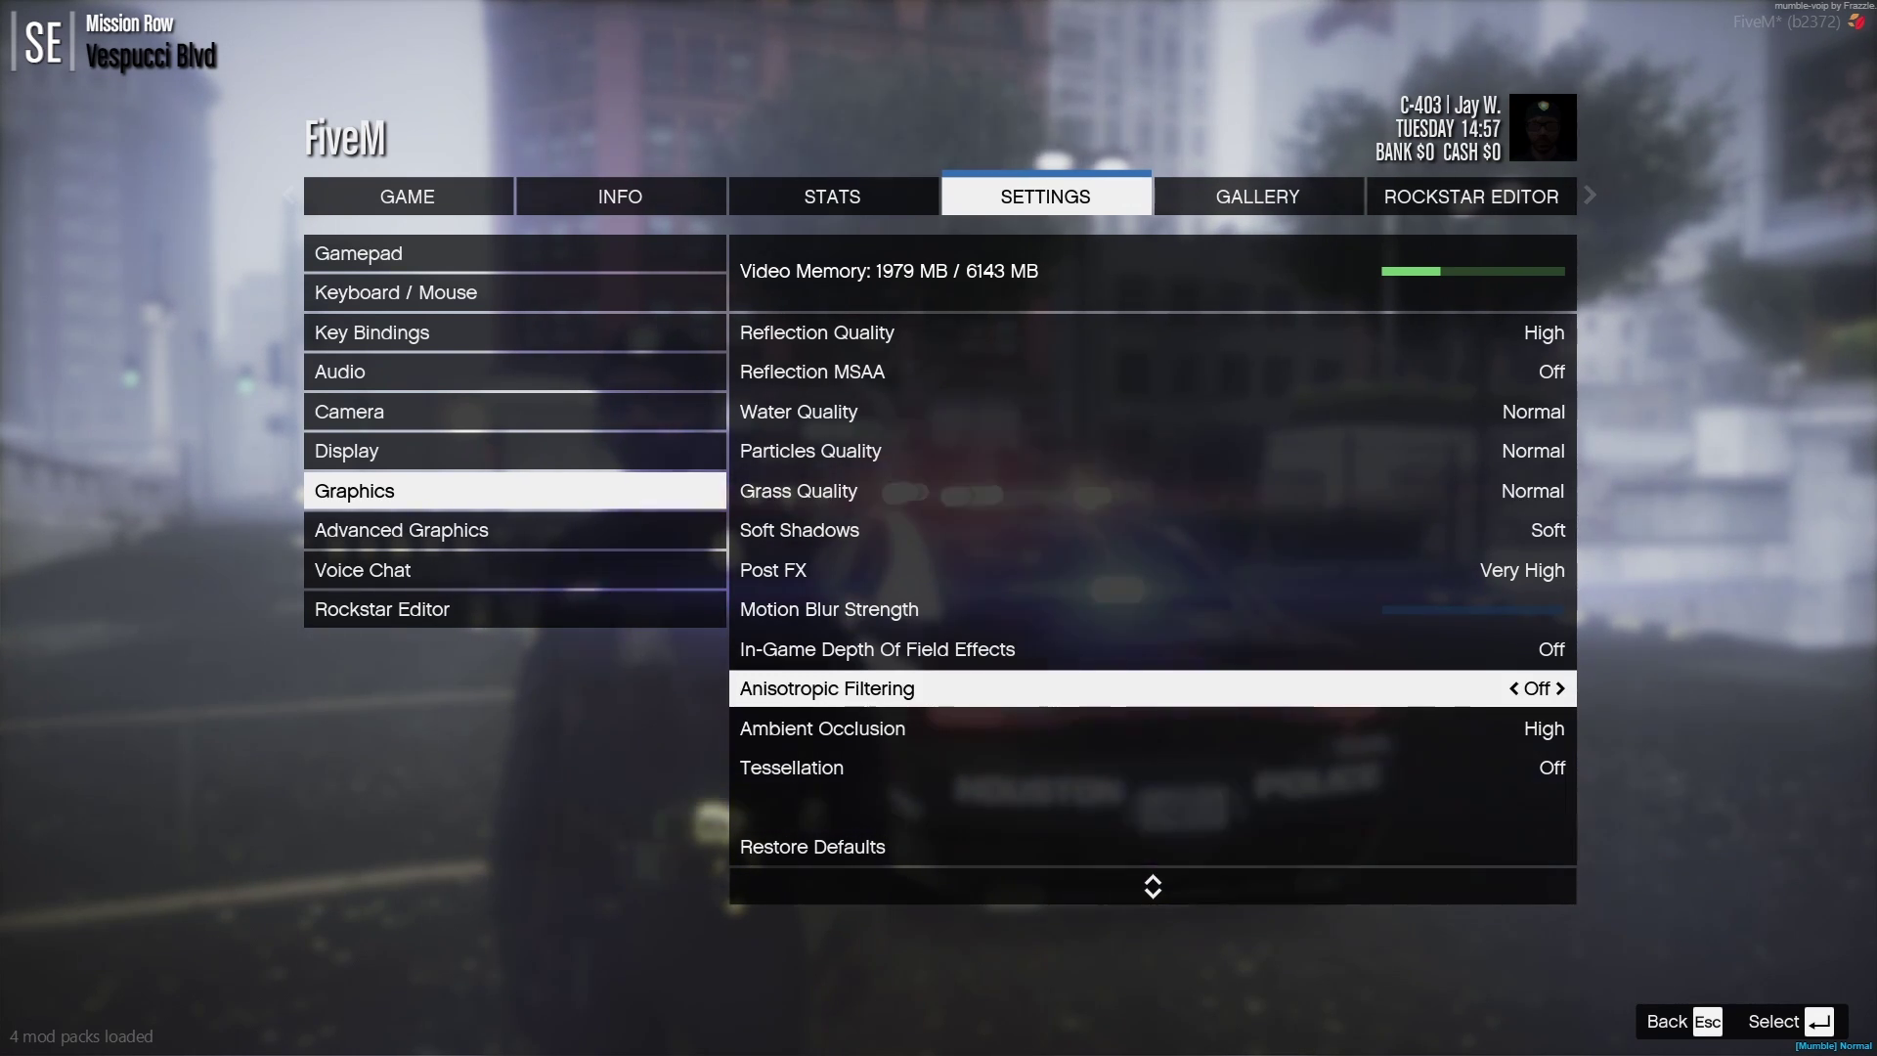
pyautogui.press('Down')
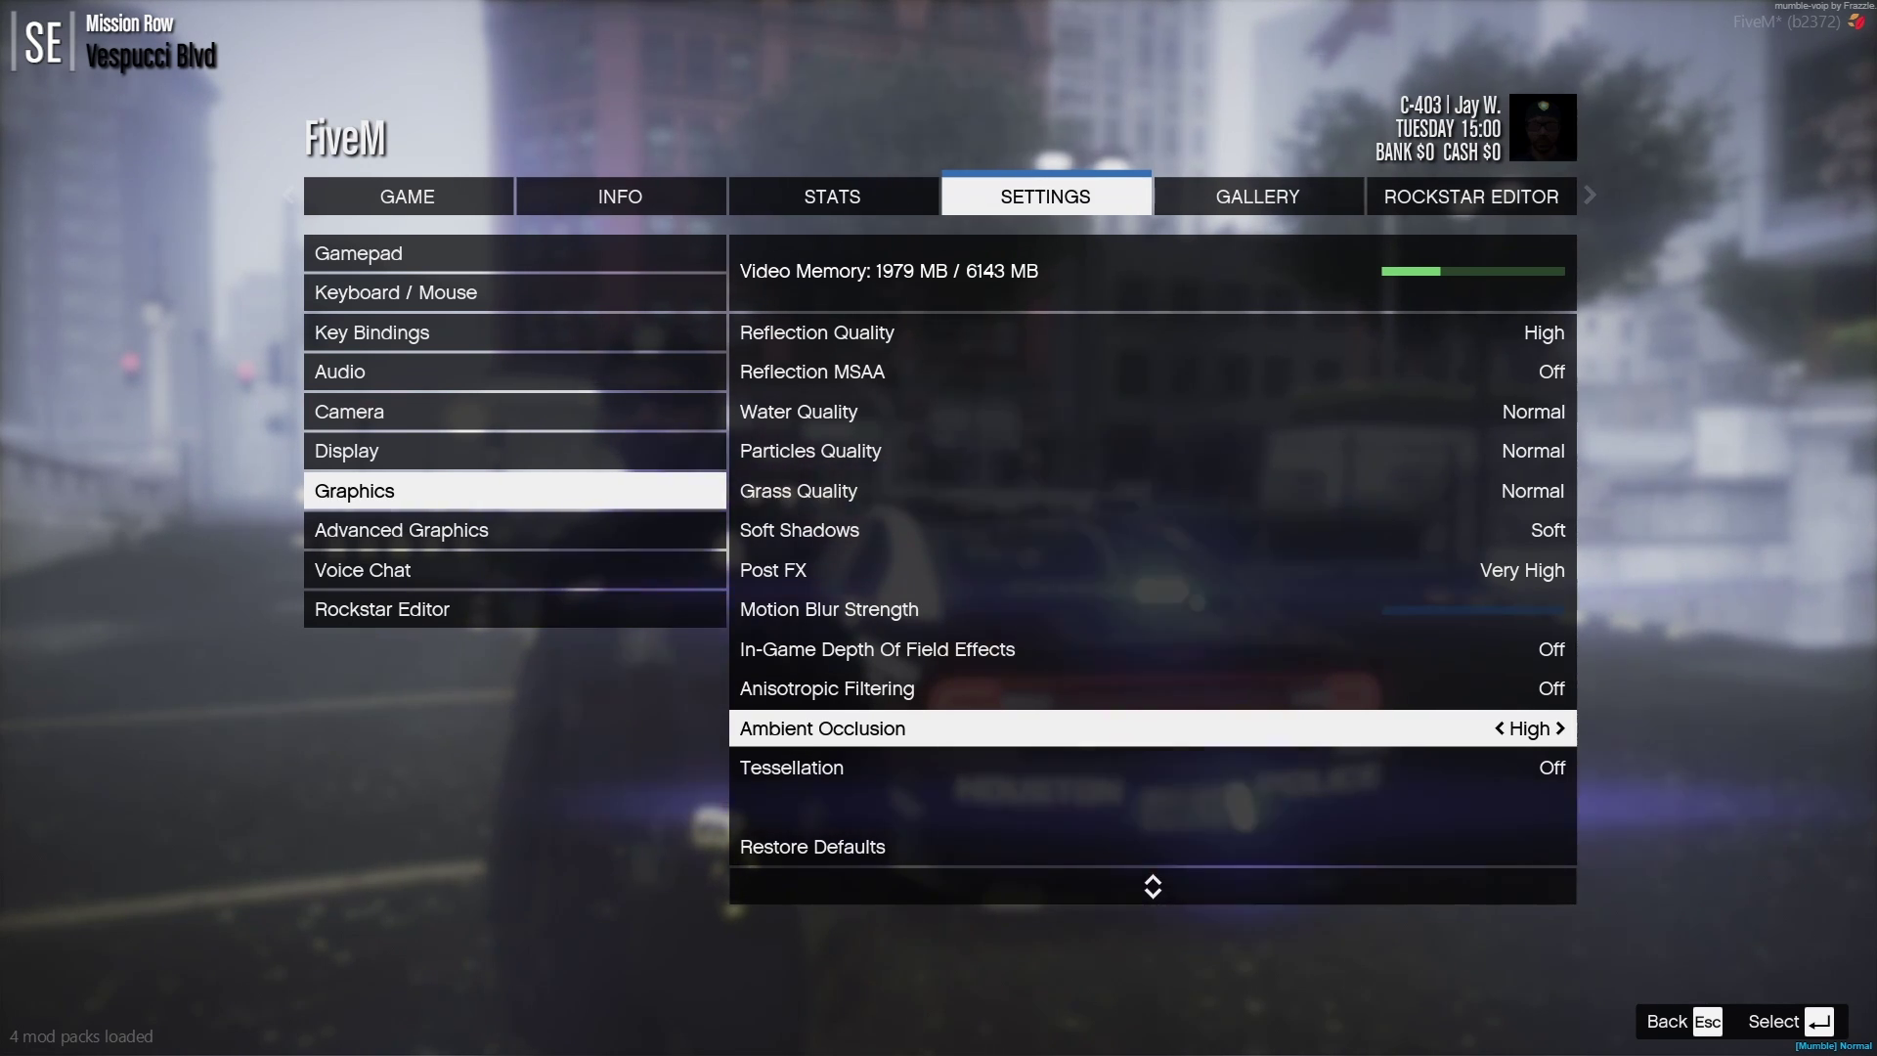
pyautogui.press('Left')
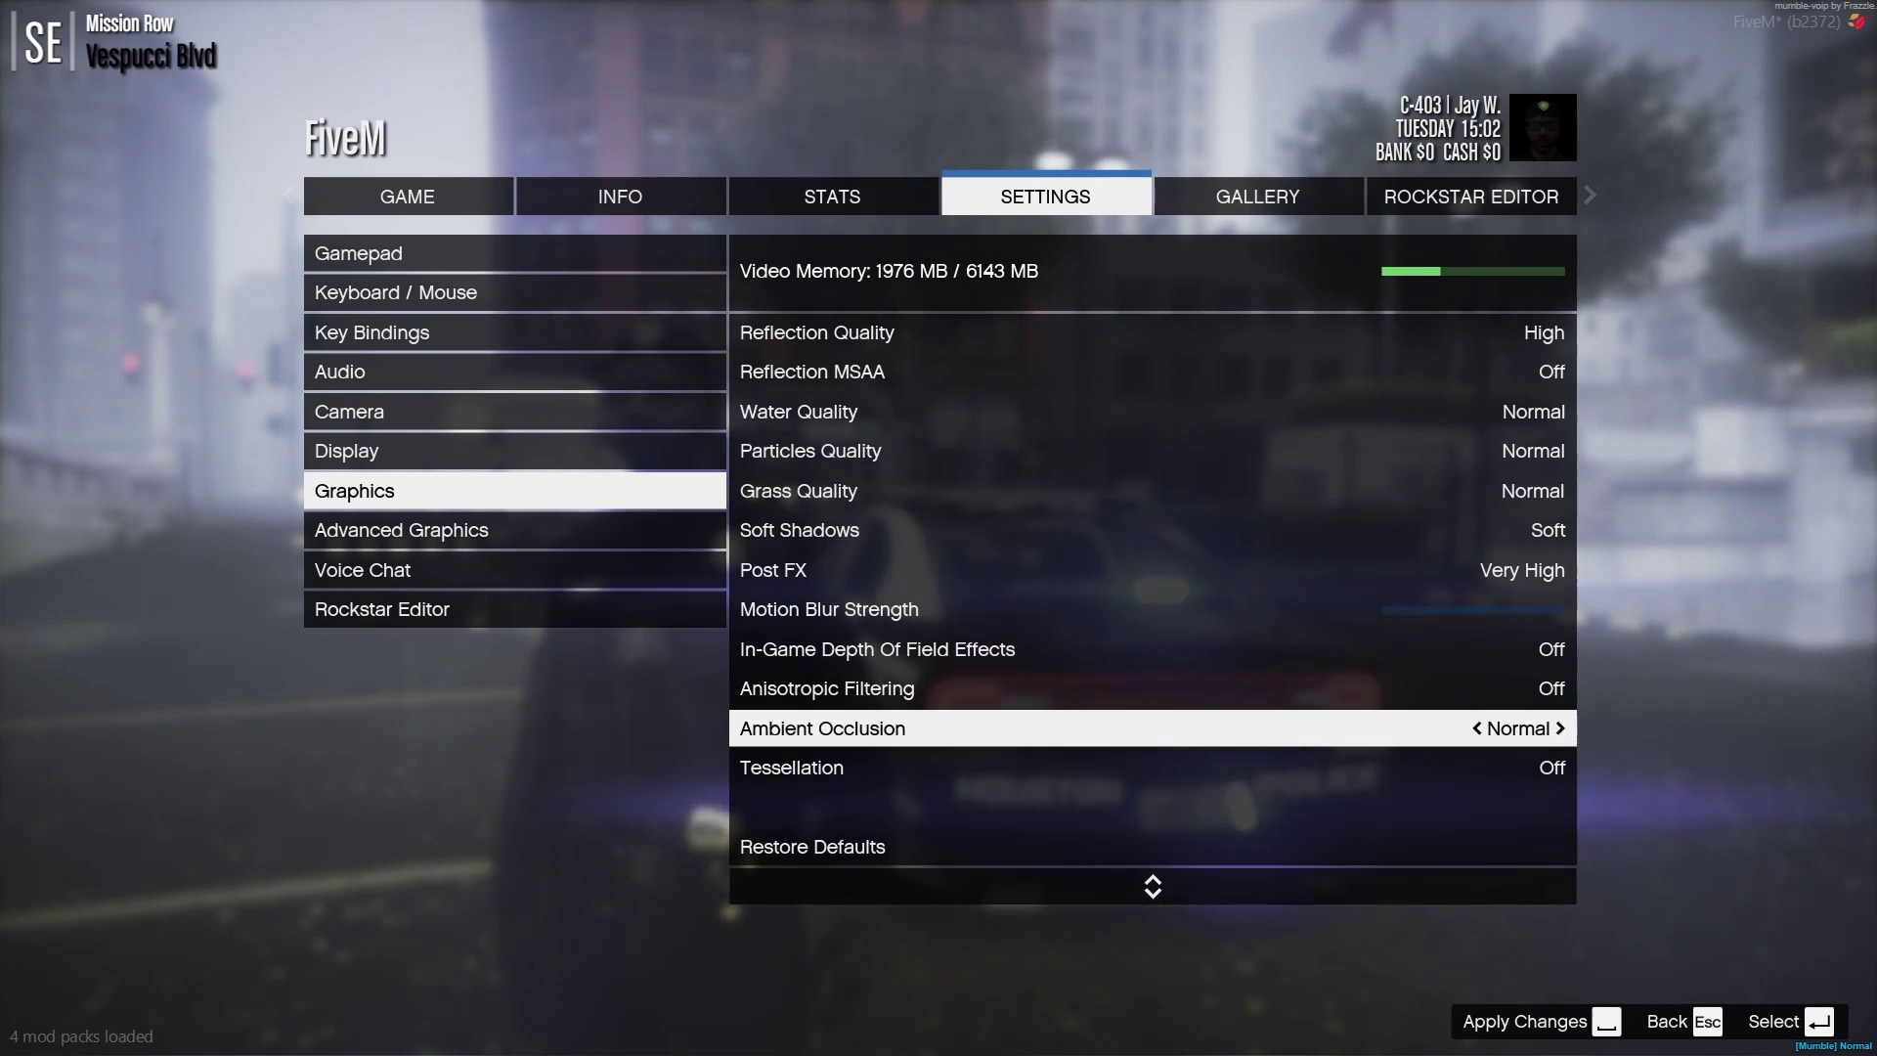
pyautogui.press('Left')
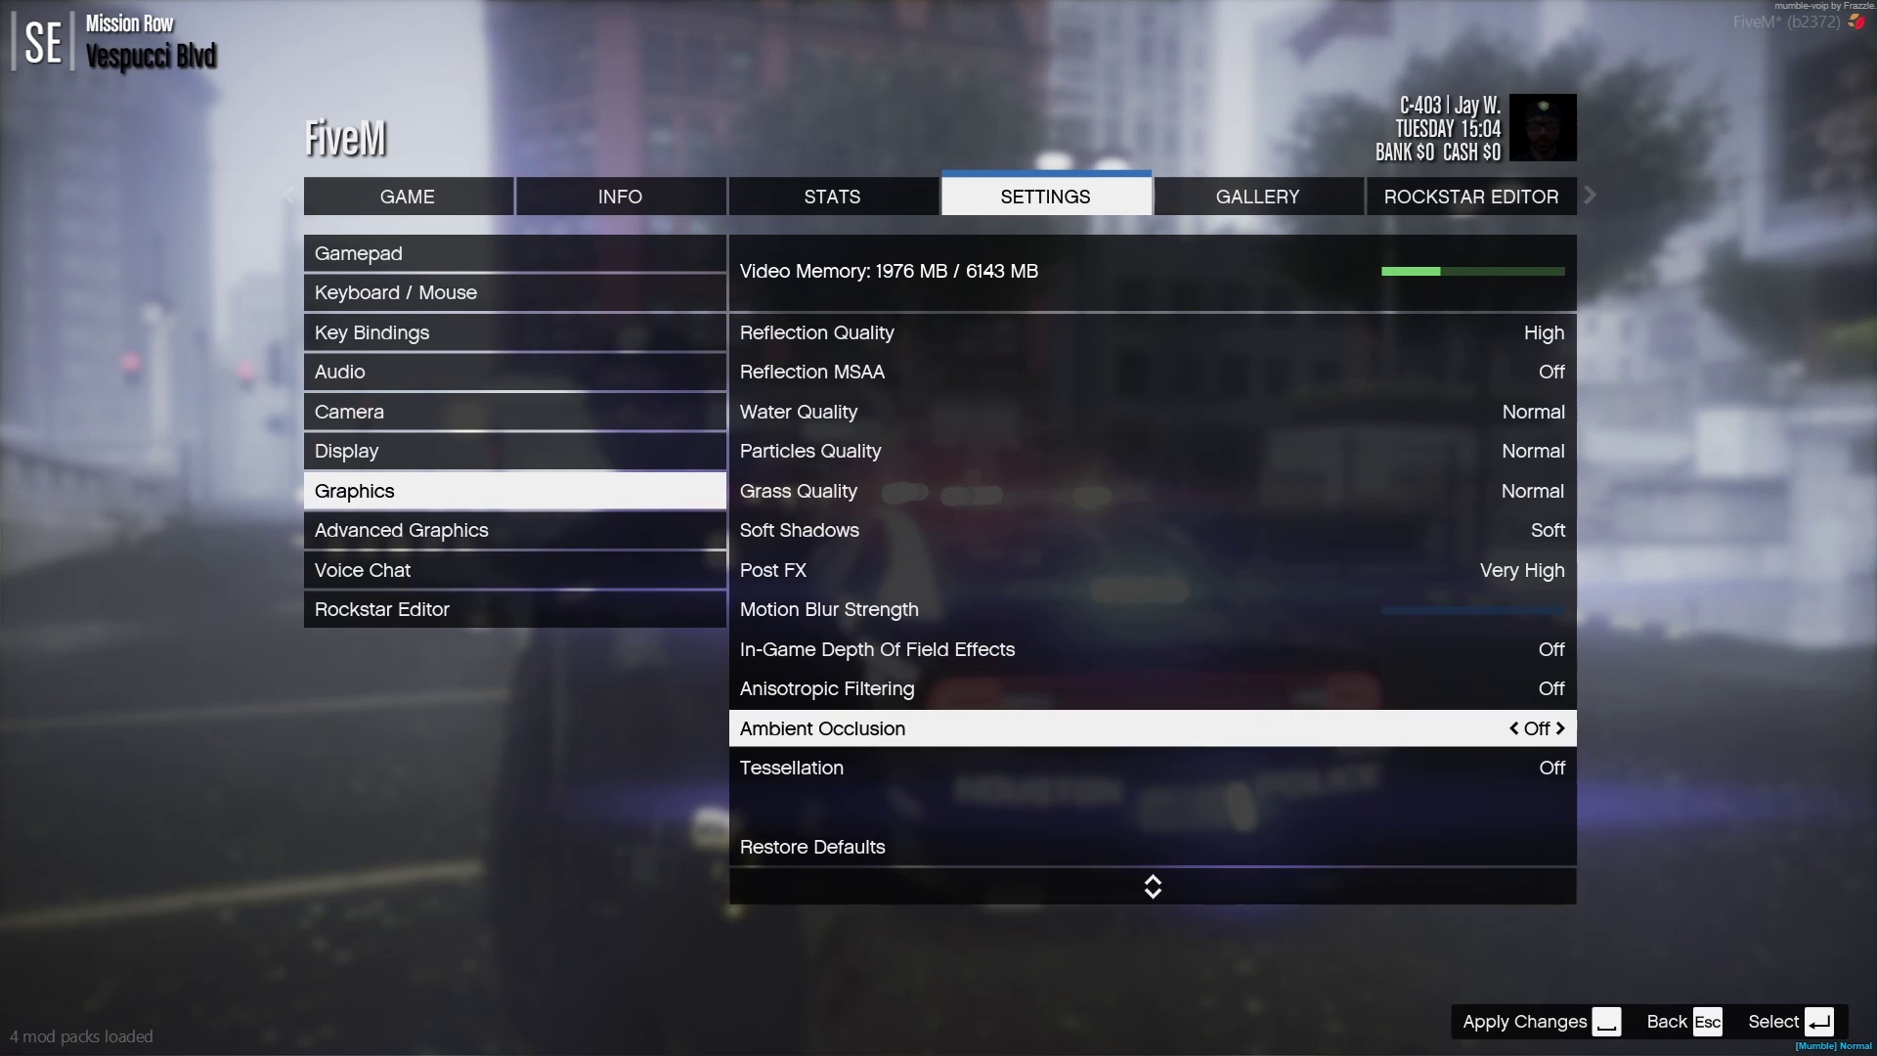
pyautogui.press('Right')
pyautogui.press('Right')
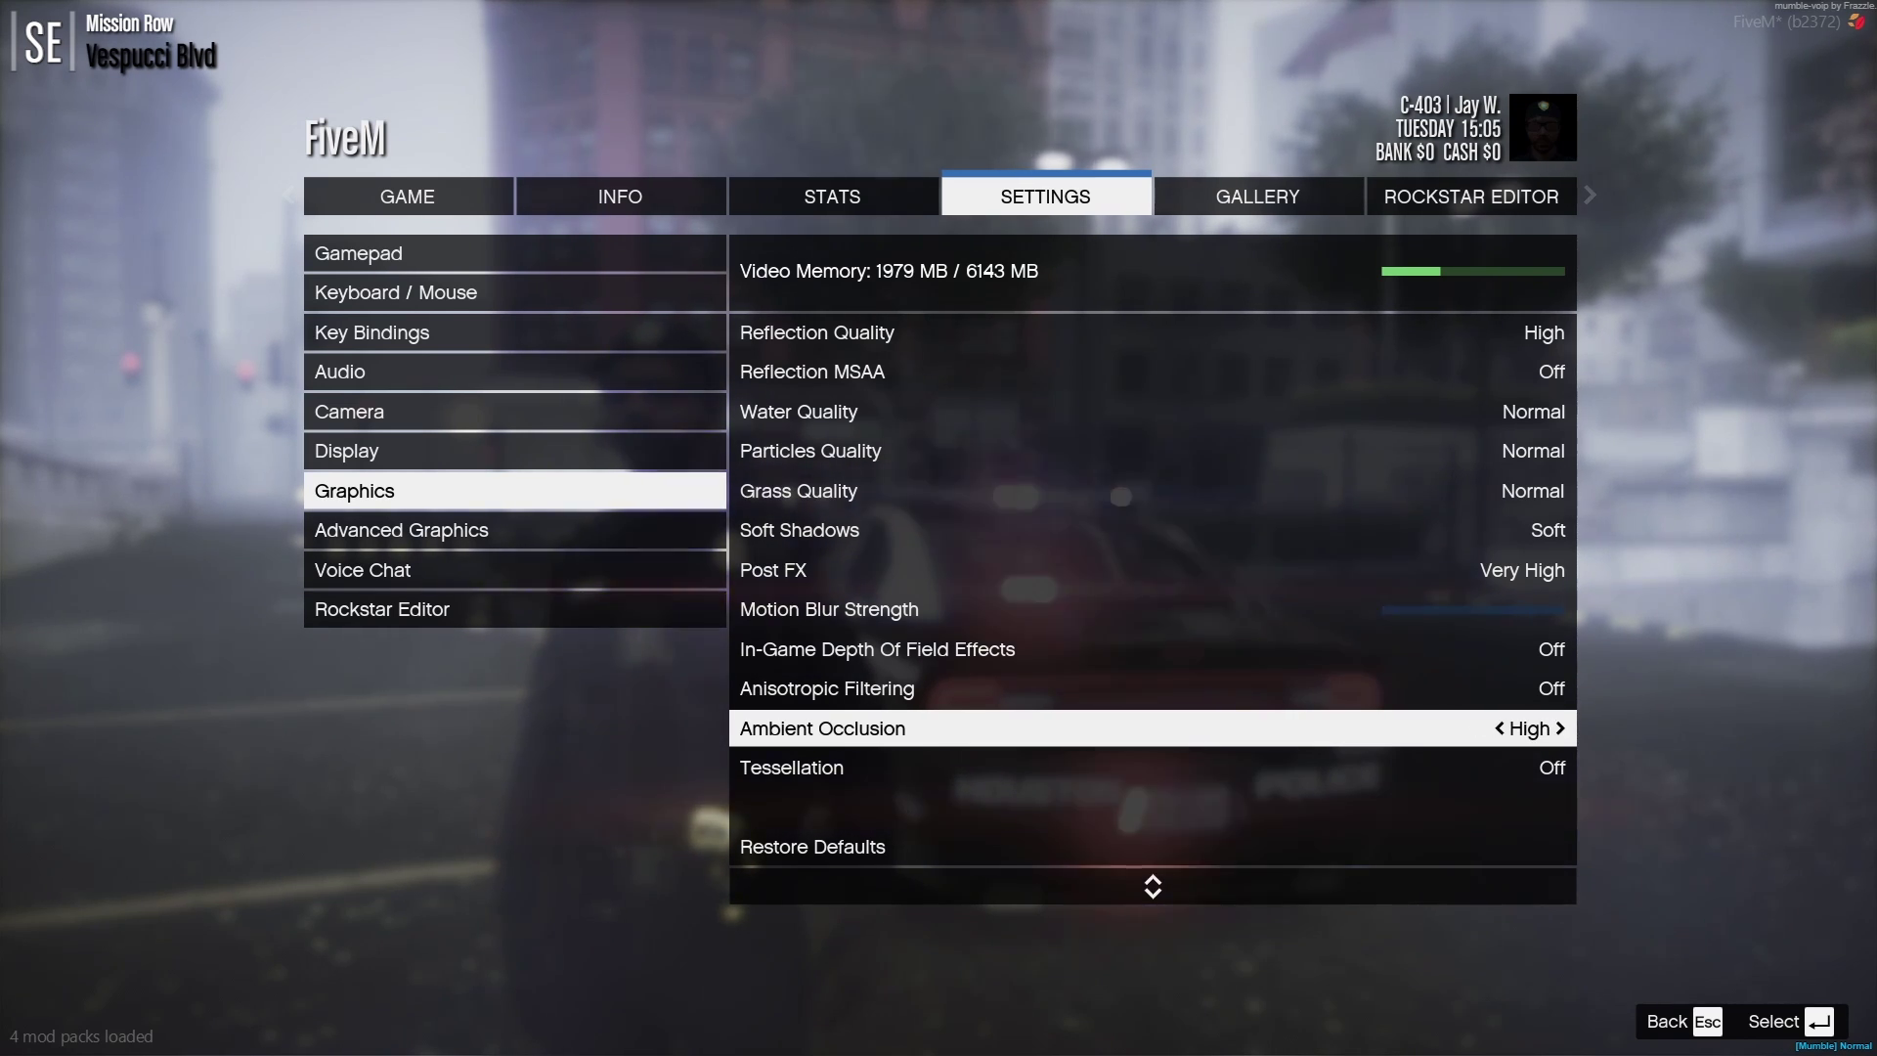
pyautogui.press('Down')
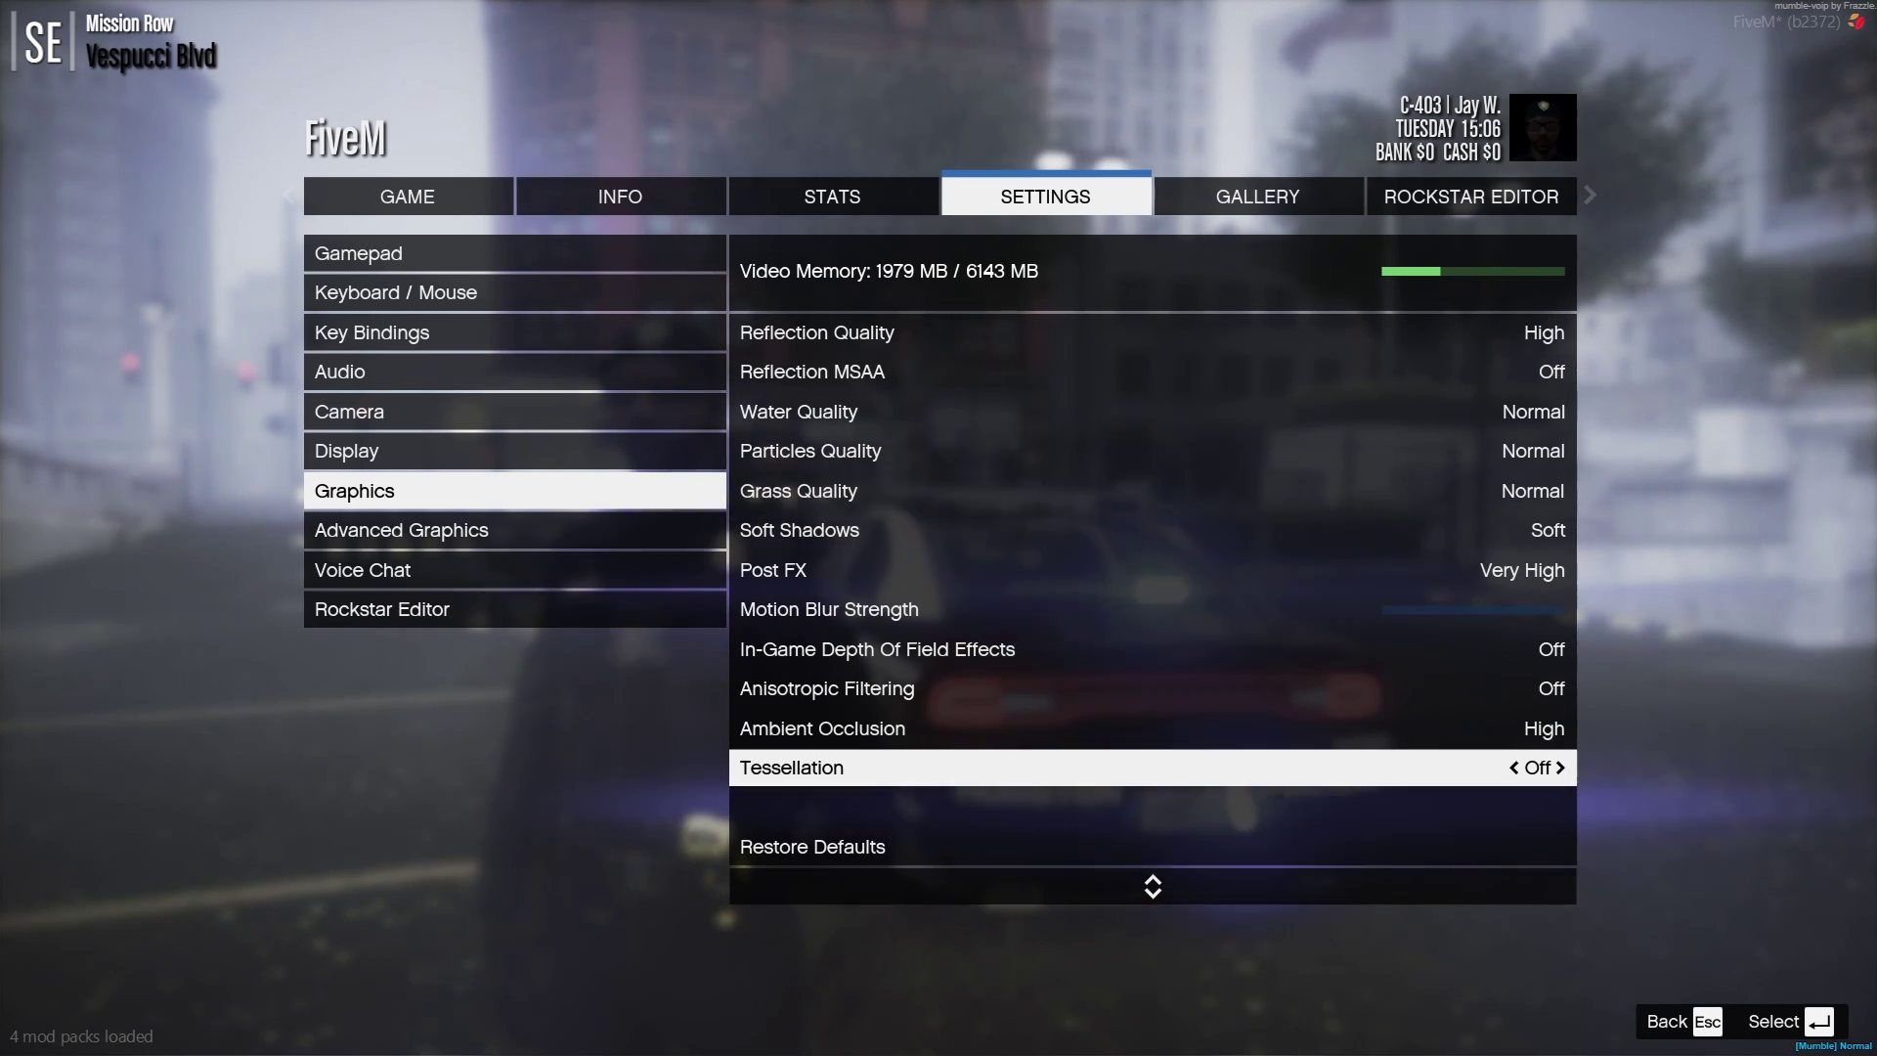
pyautogui.press('Right')
pyautogui.press('Left')
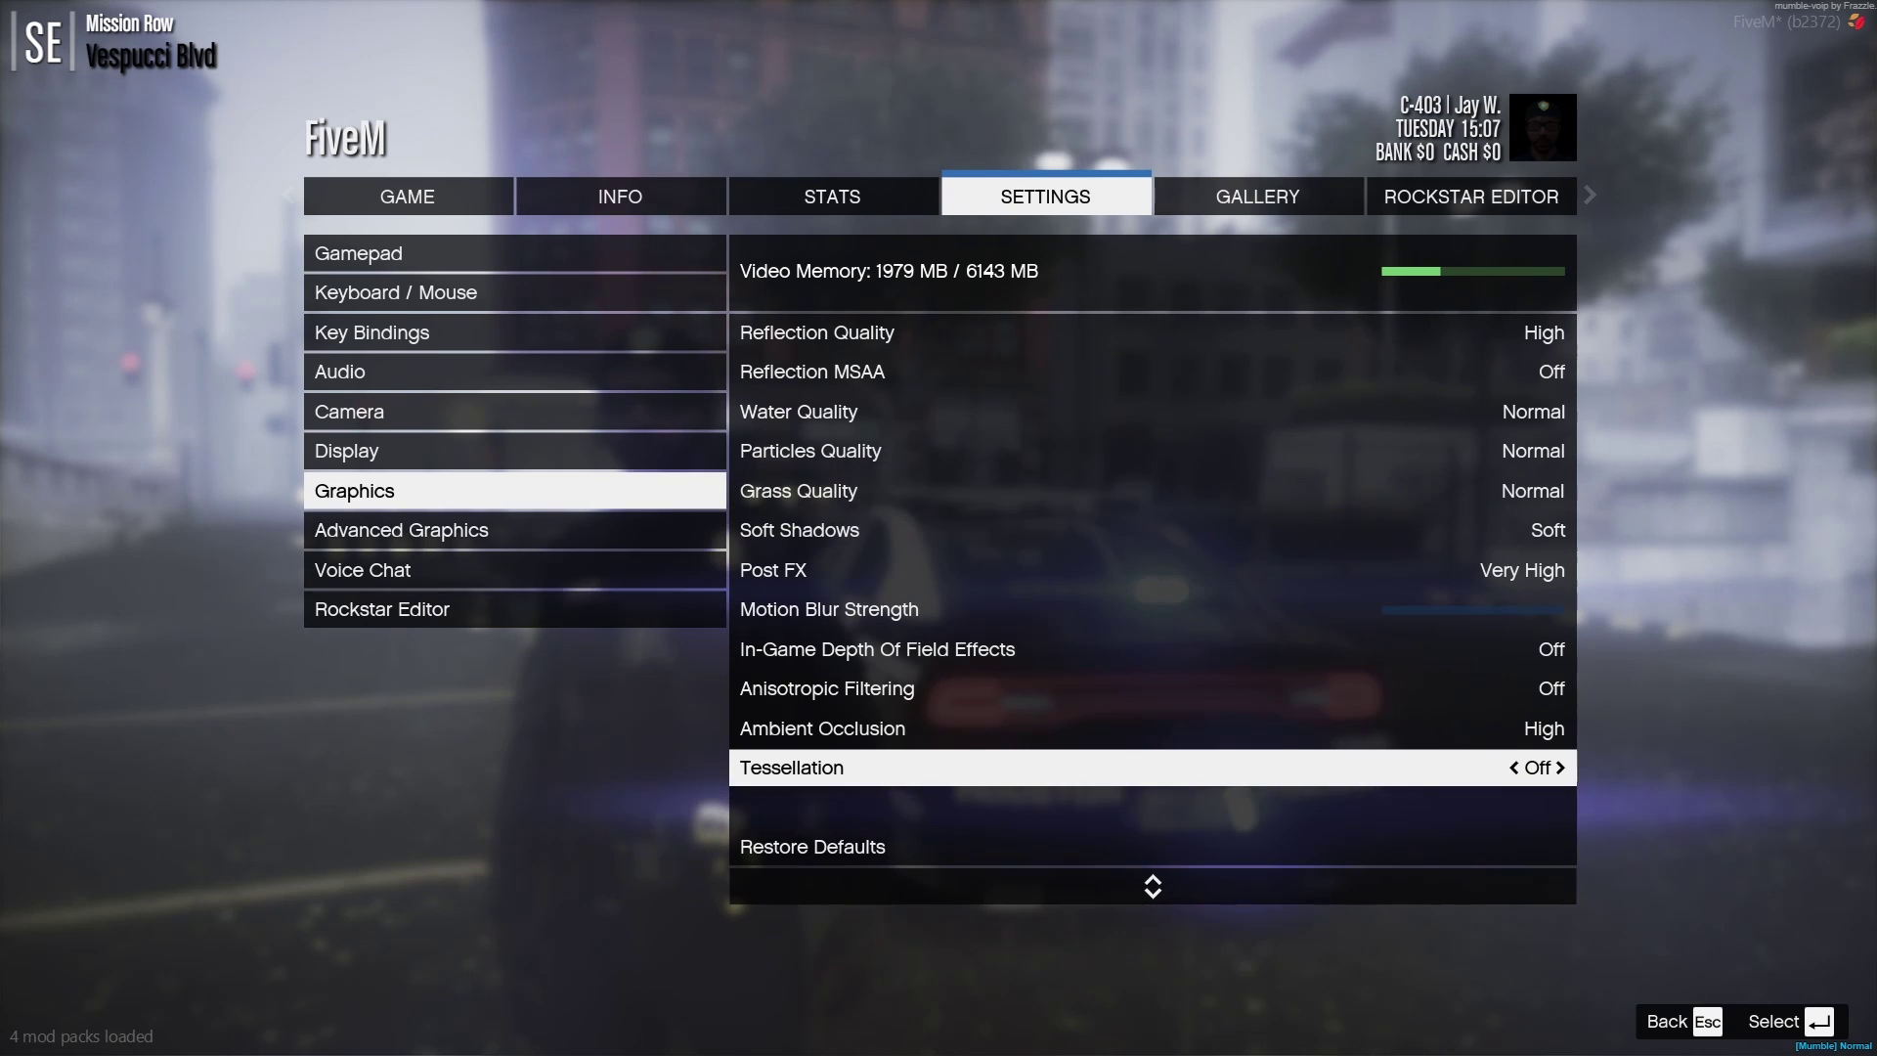
pyautogui.press('Down')
pyautogui.press('Down')
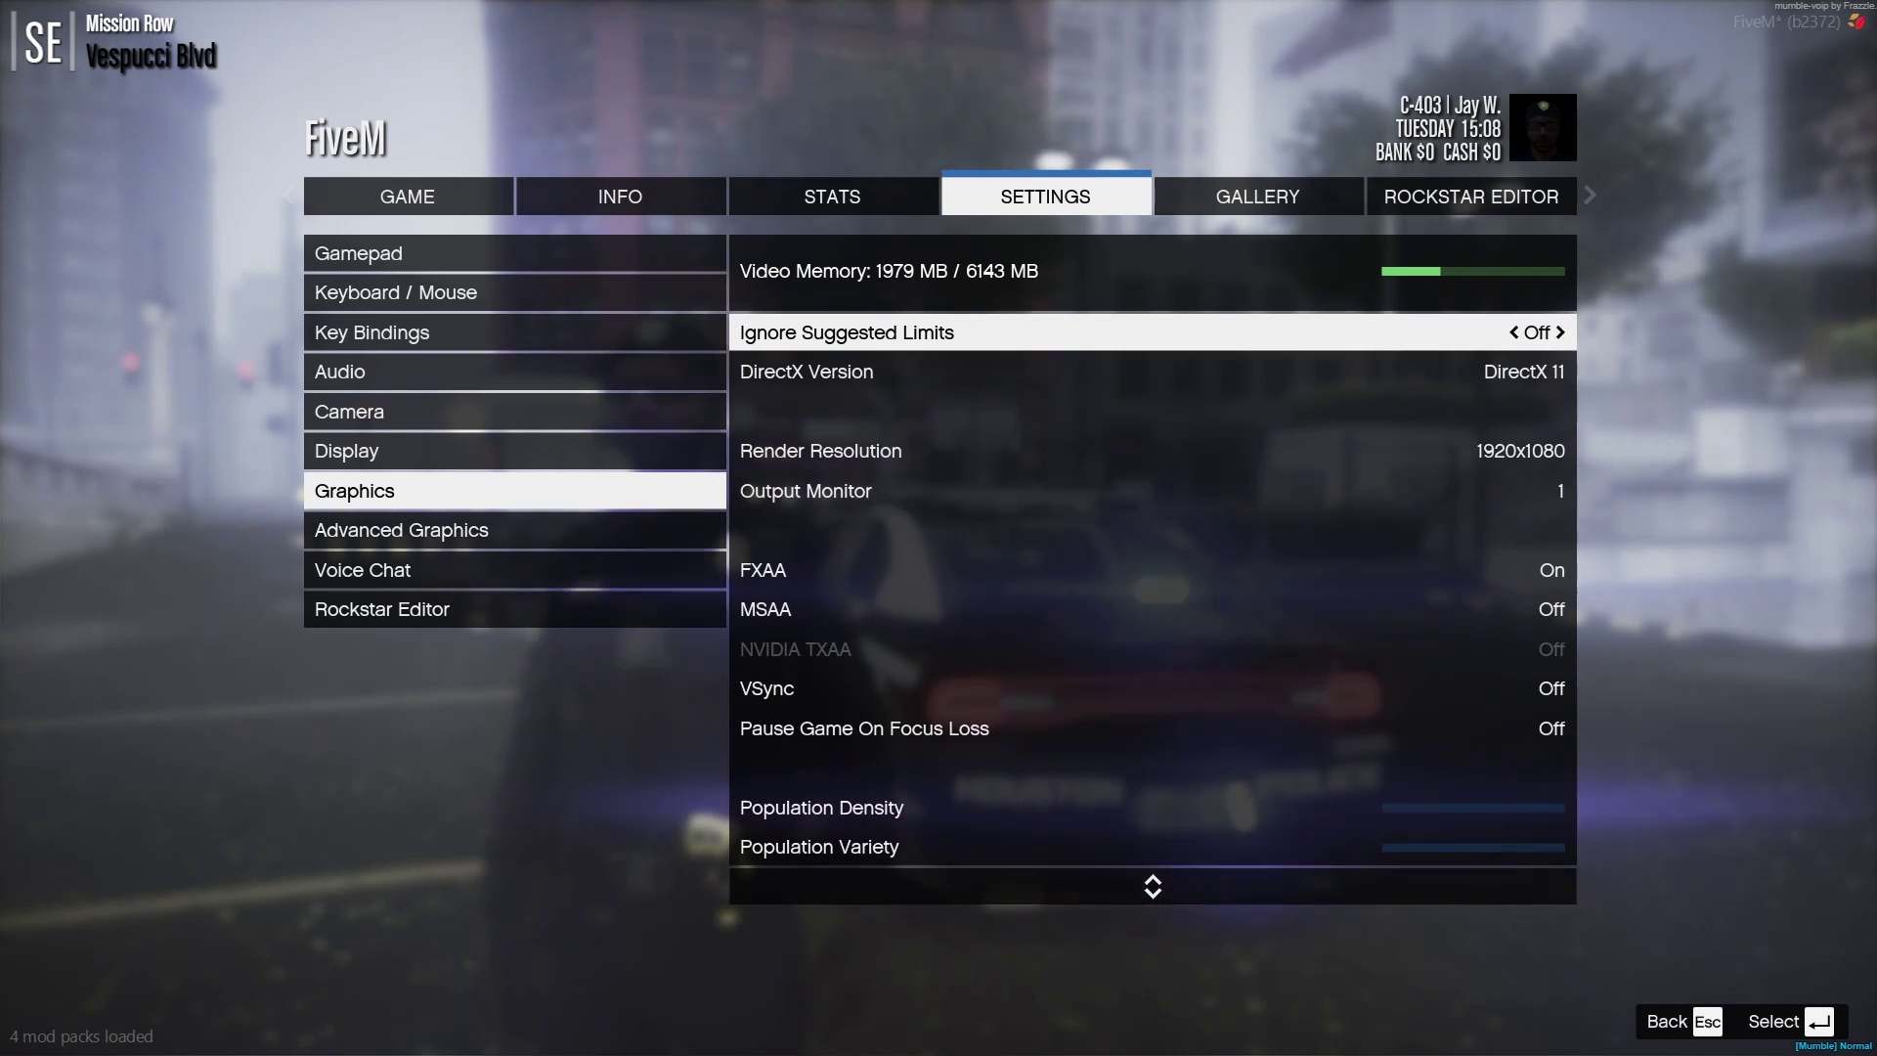
pyautogui.press('Down')
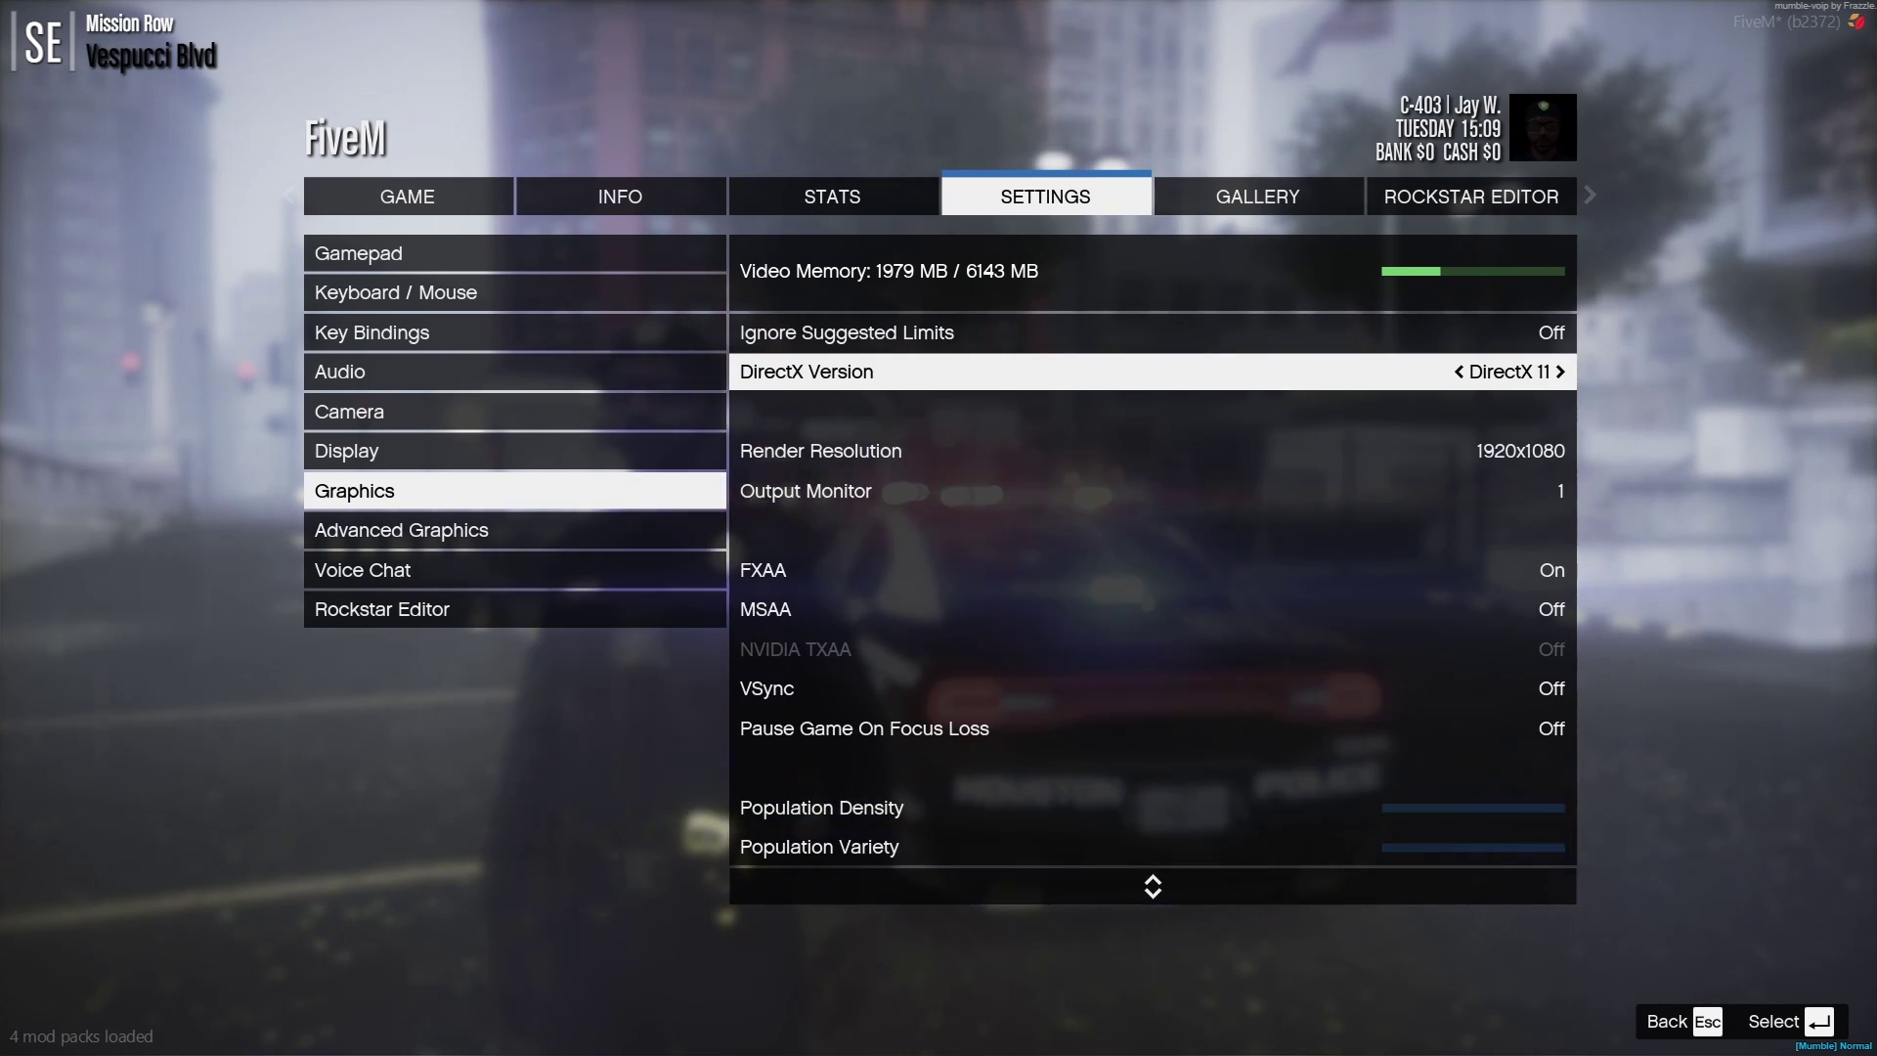
# Step: Cycle DirectX Version through 10.1 and 10, leaving it on DirectX 11
pyautogui.press('Left')
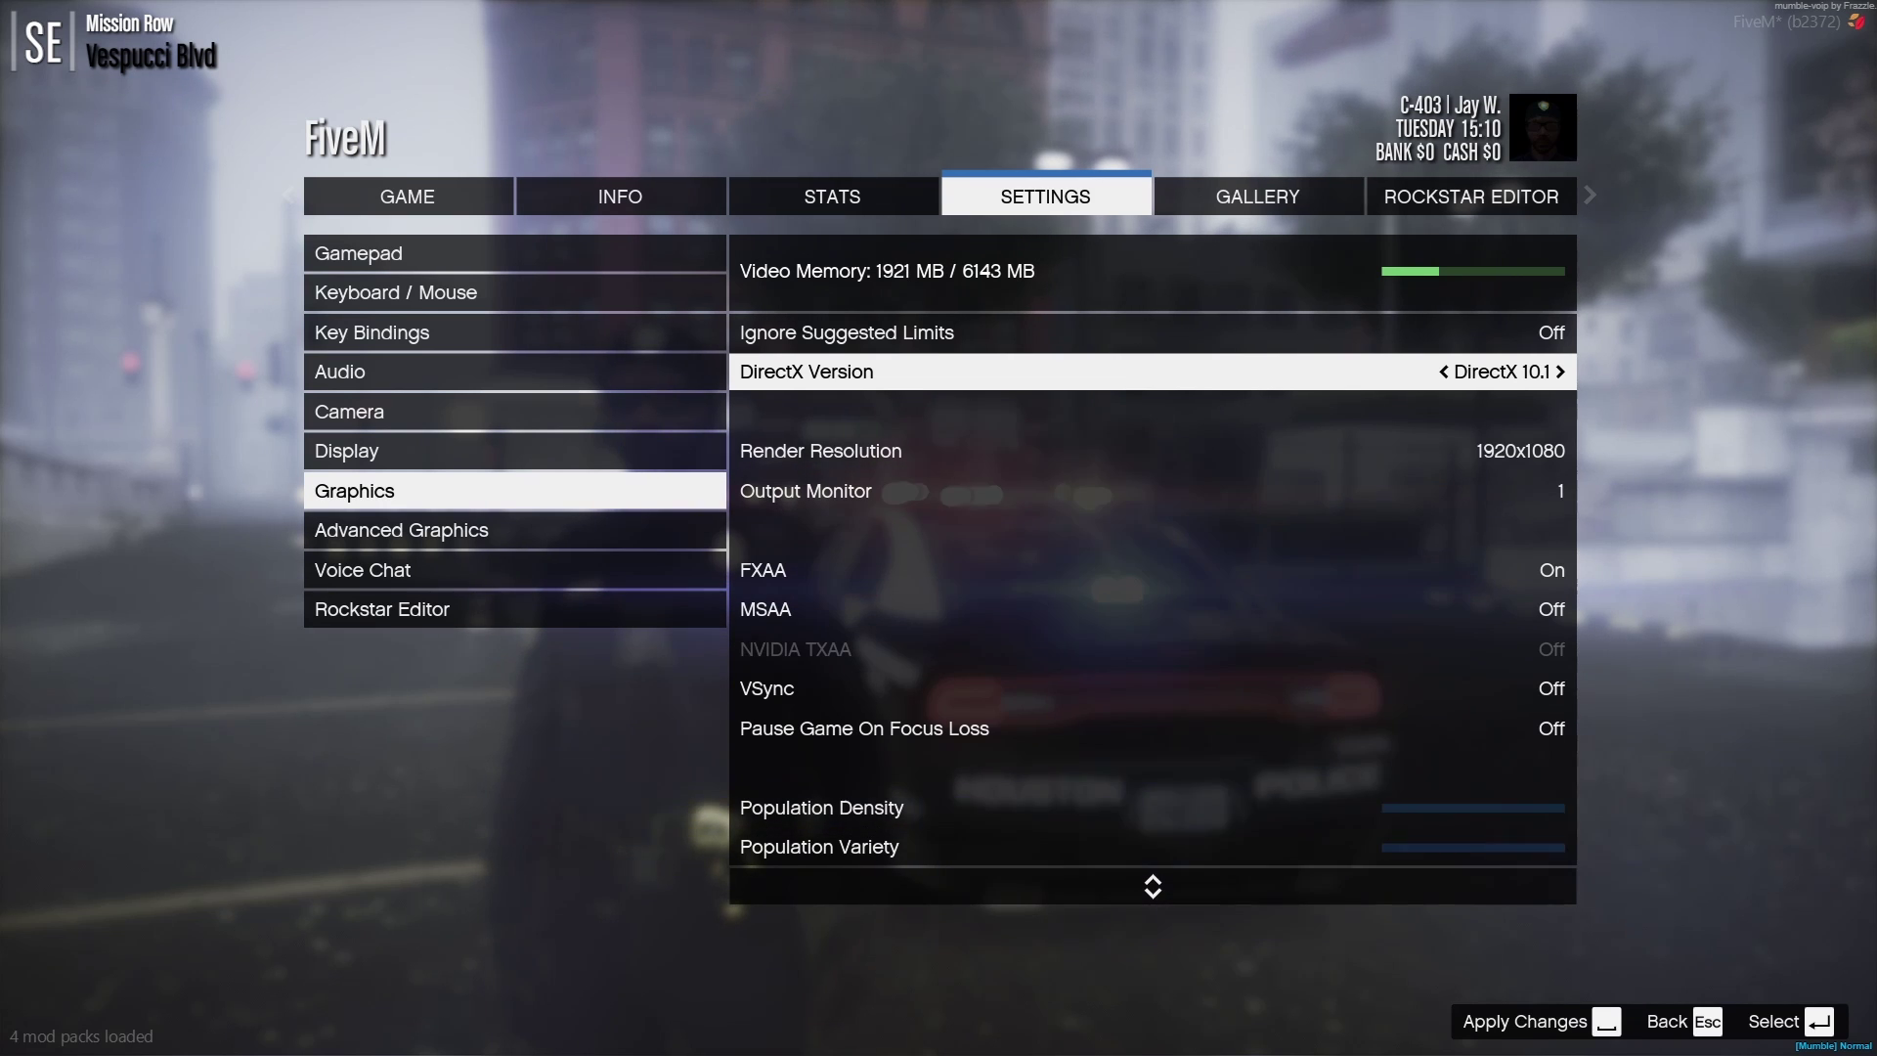
pyautogui.press('Left')
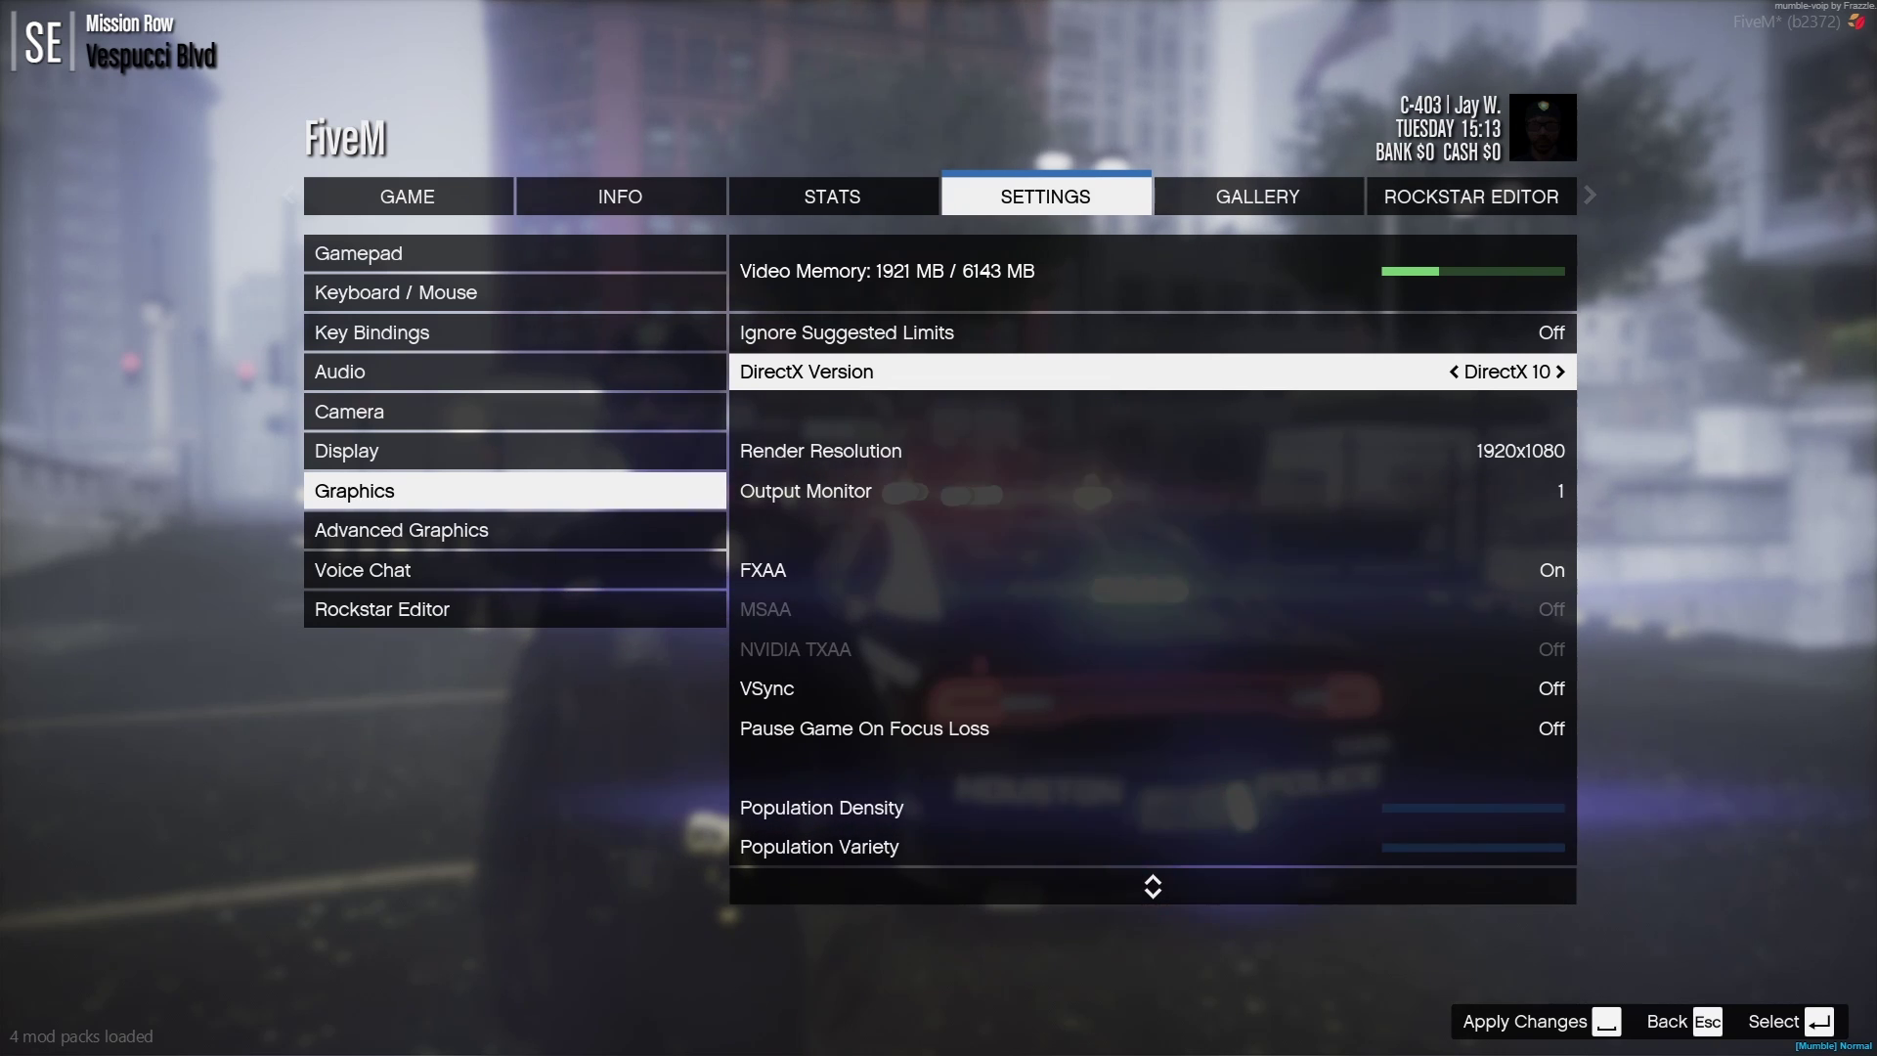
pyautogui.press('Right')
pyautogui.press('Right')
pyautogui.press('Down')
pyautogui.press('Down')
pyautogui.press('Down')
pyautogui.press('Down')
pyautogui.press('Down')
pyautogui.press('Down')
pyautogui.press('Down')
pyautogui.press('Down')
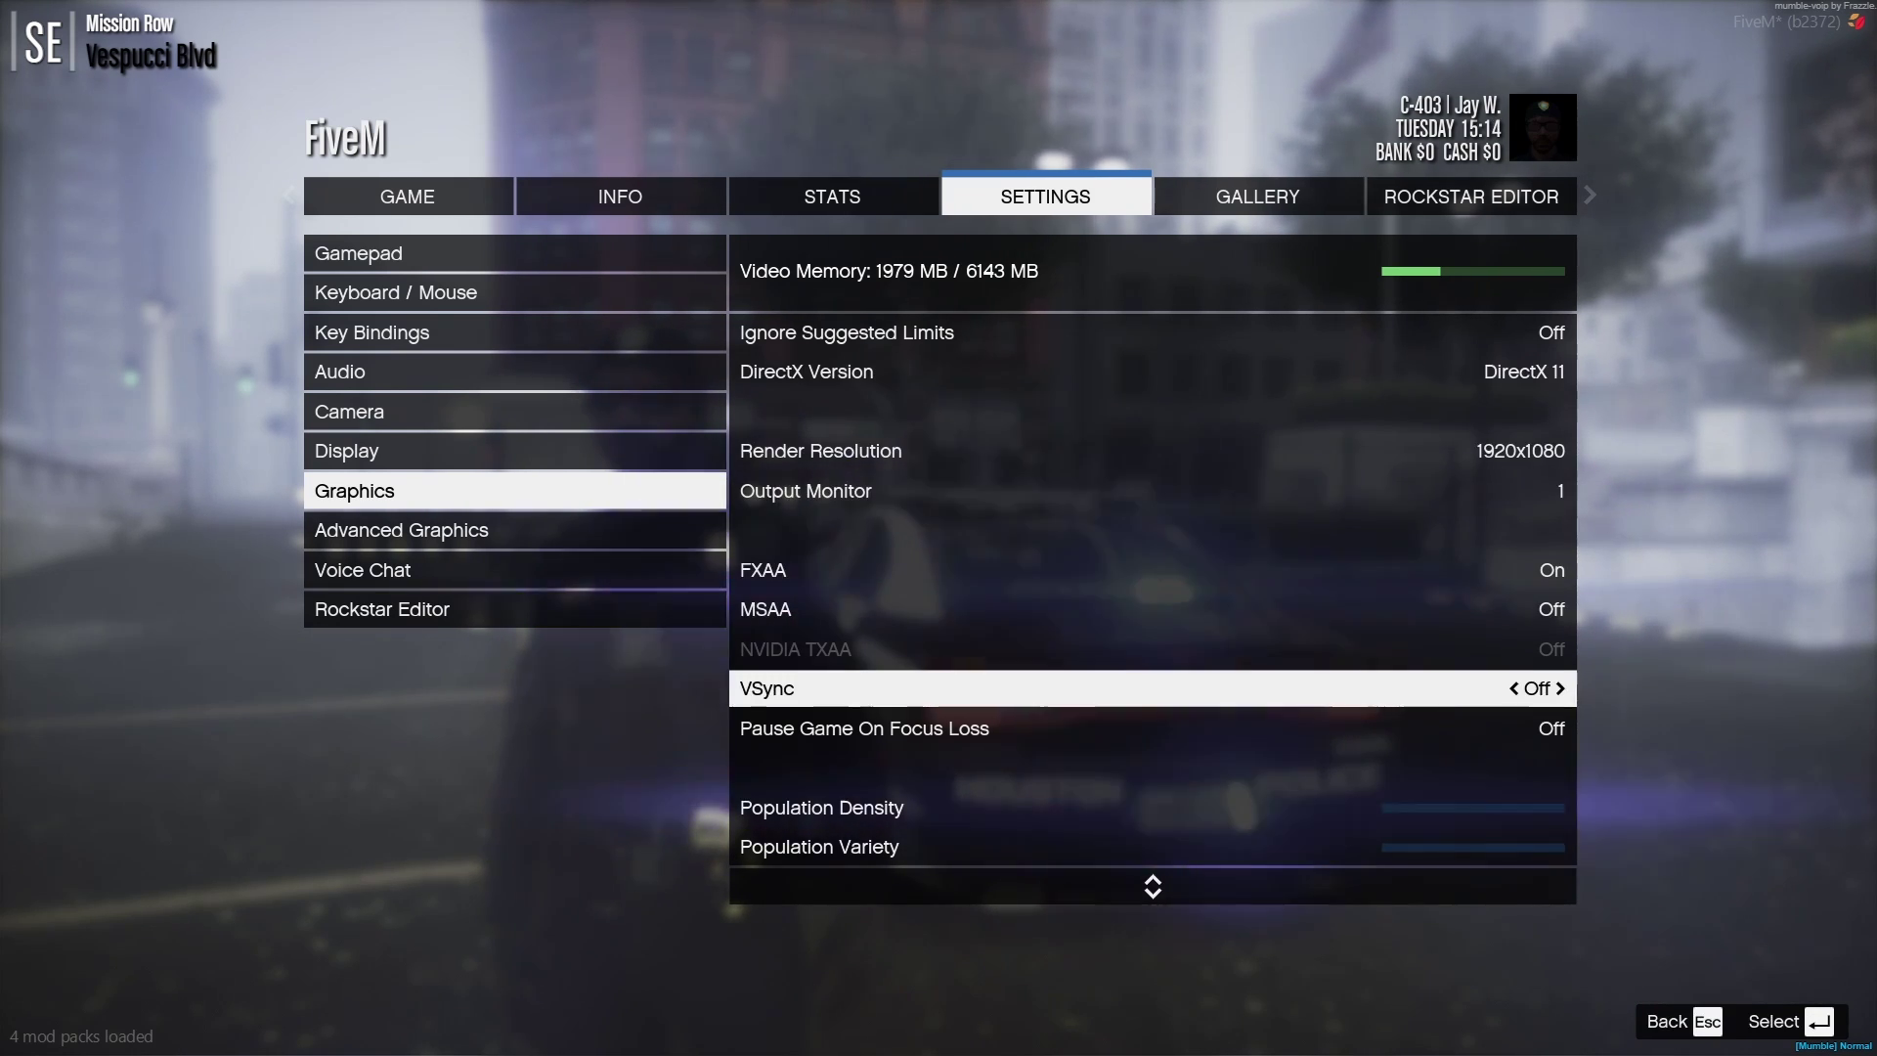
pyautogui.press('Escape')
pyautogui.press('Down')
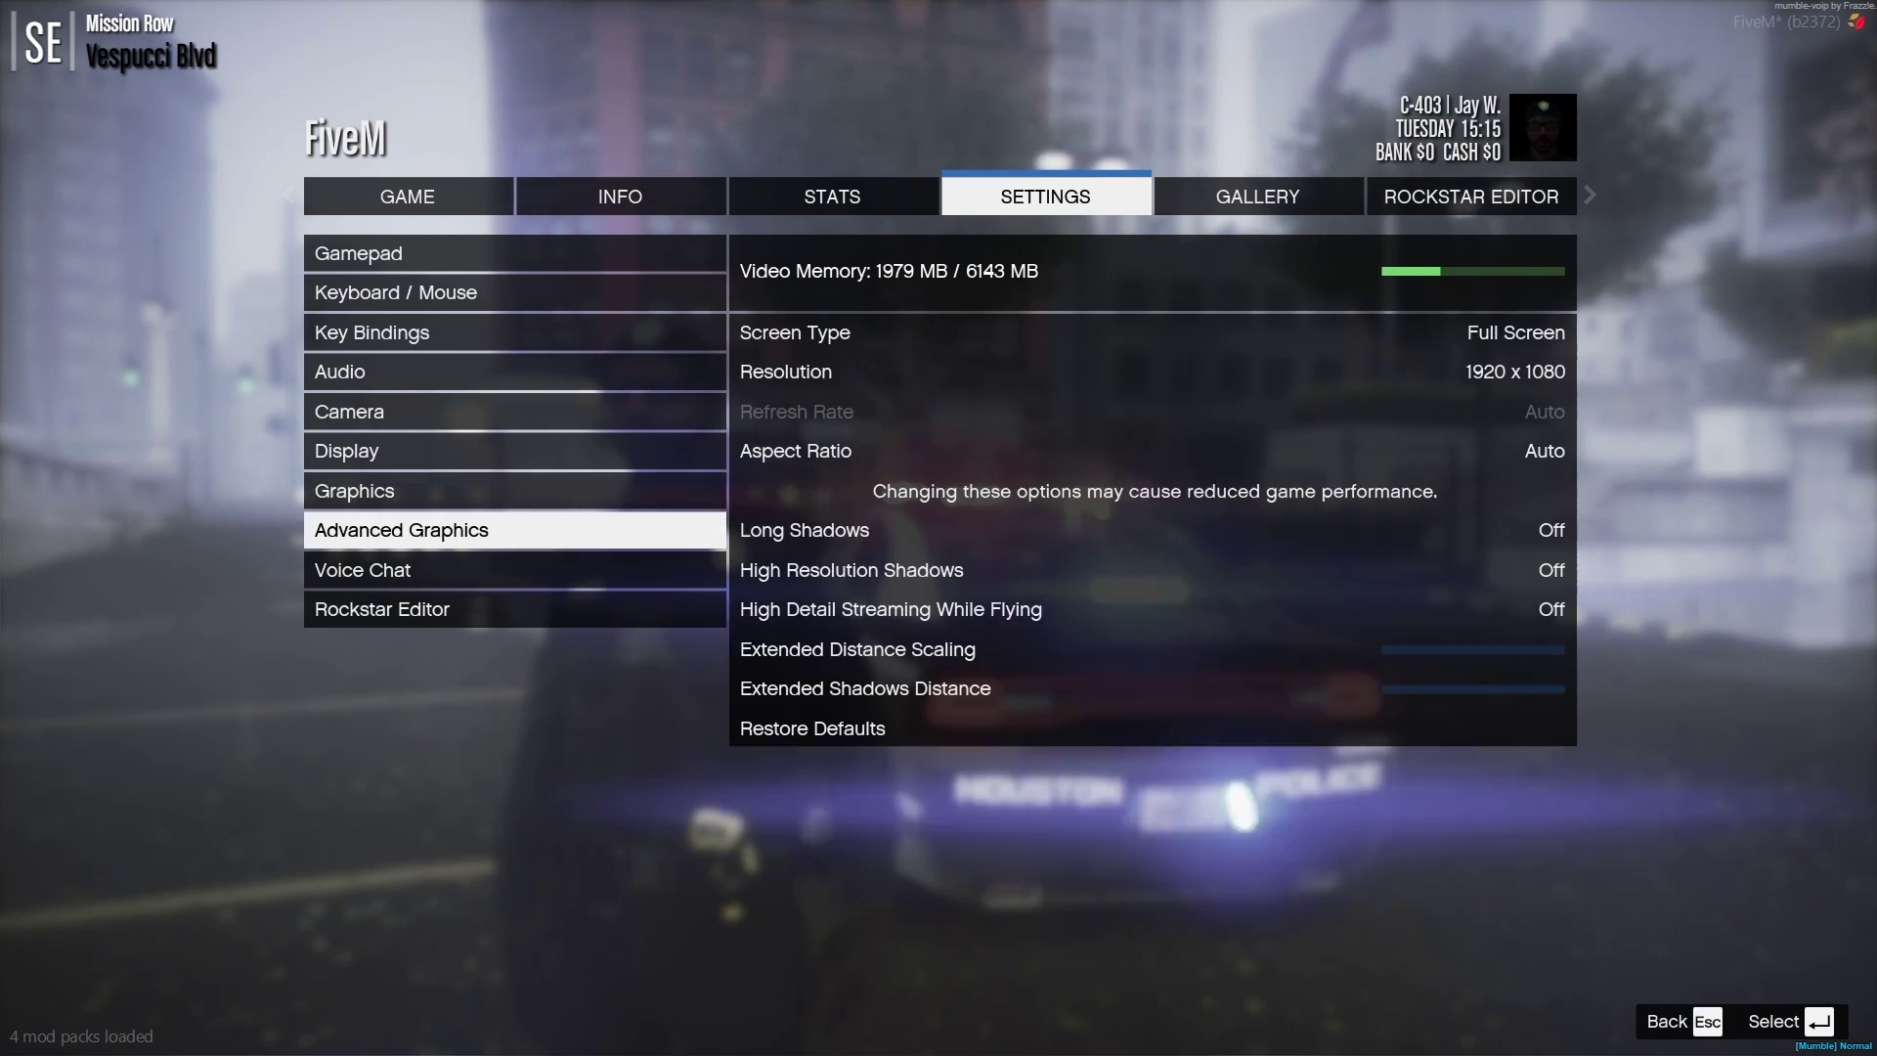
pyautogui.press('Return')
pyautogui.press('Up')
pyautogui.press('Up')
pyautogui.press('Up')
pyautogui.press('Up')
pyautogui.press('Up')
pyautogui.press('Up')
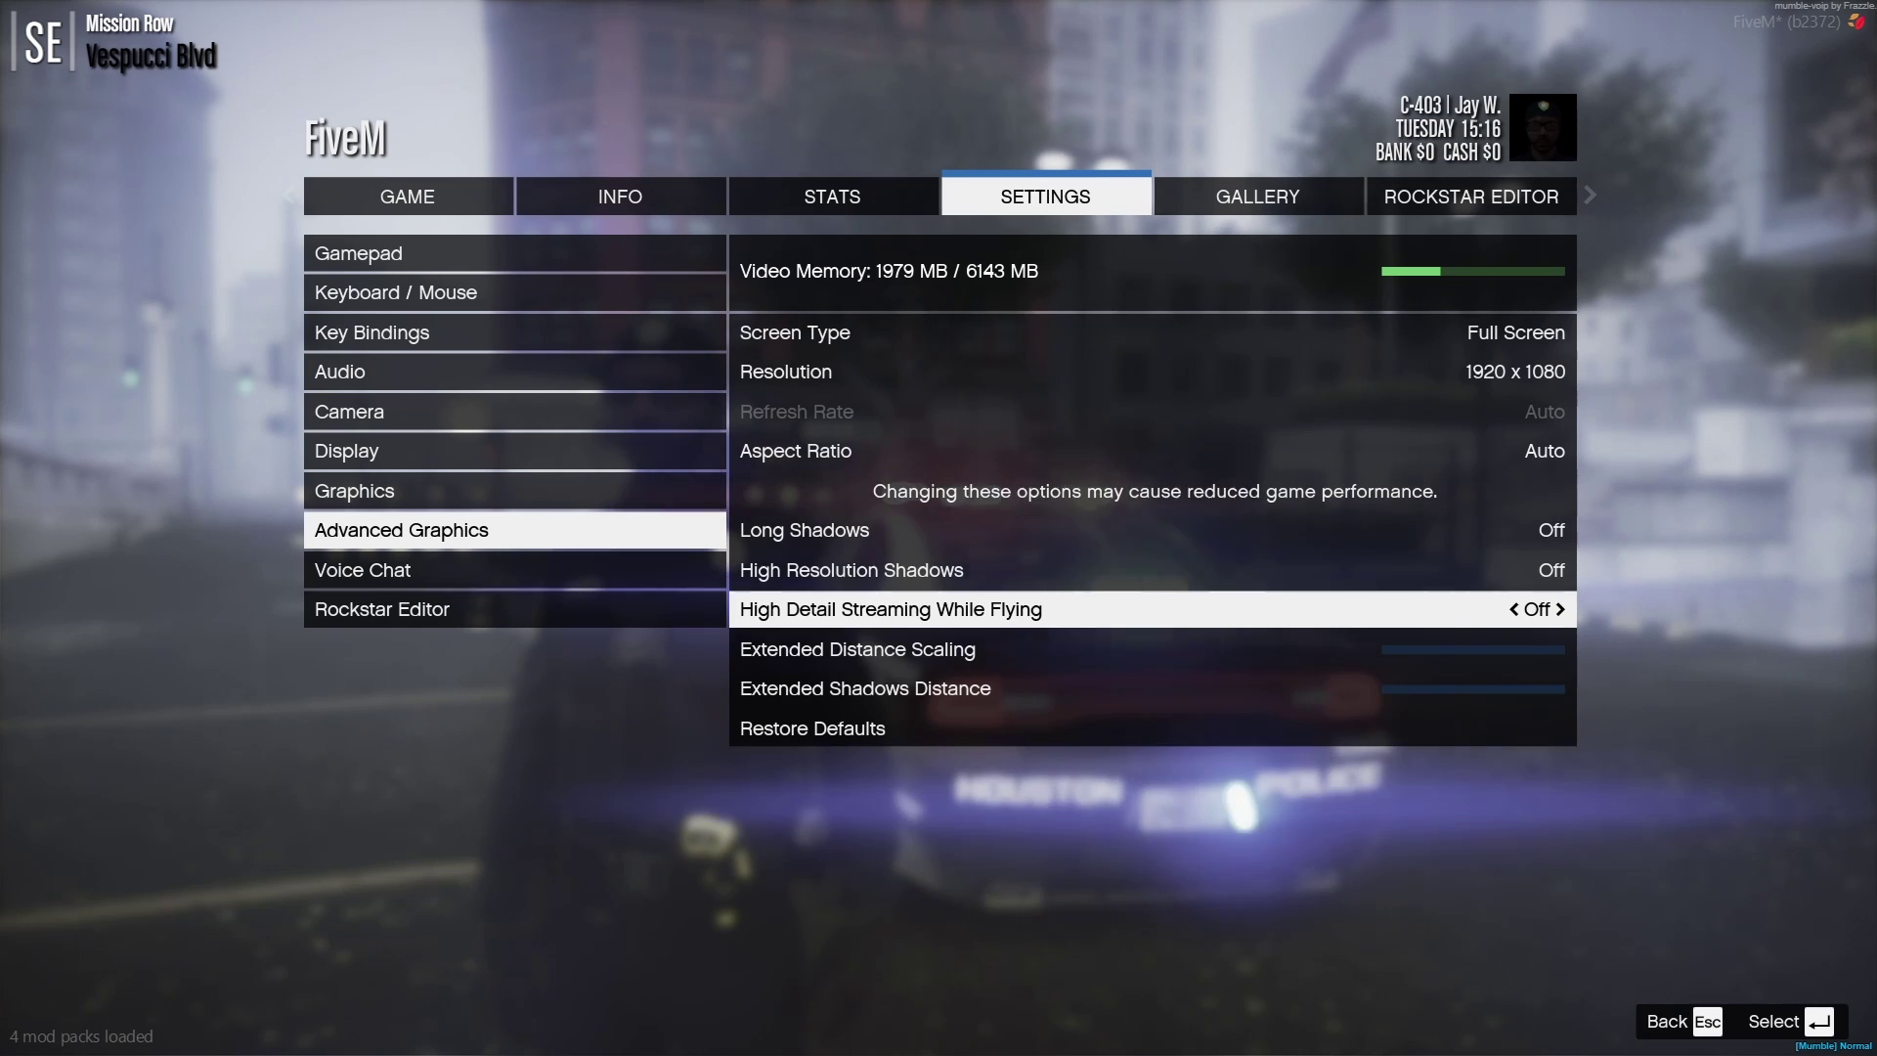
pyautogui.press('Down')
pyautogui.press('Down')
pyautogui.press('Down')
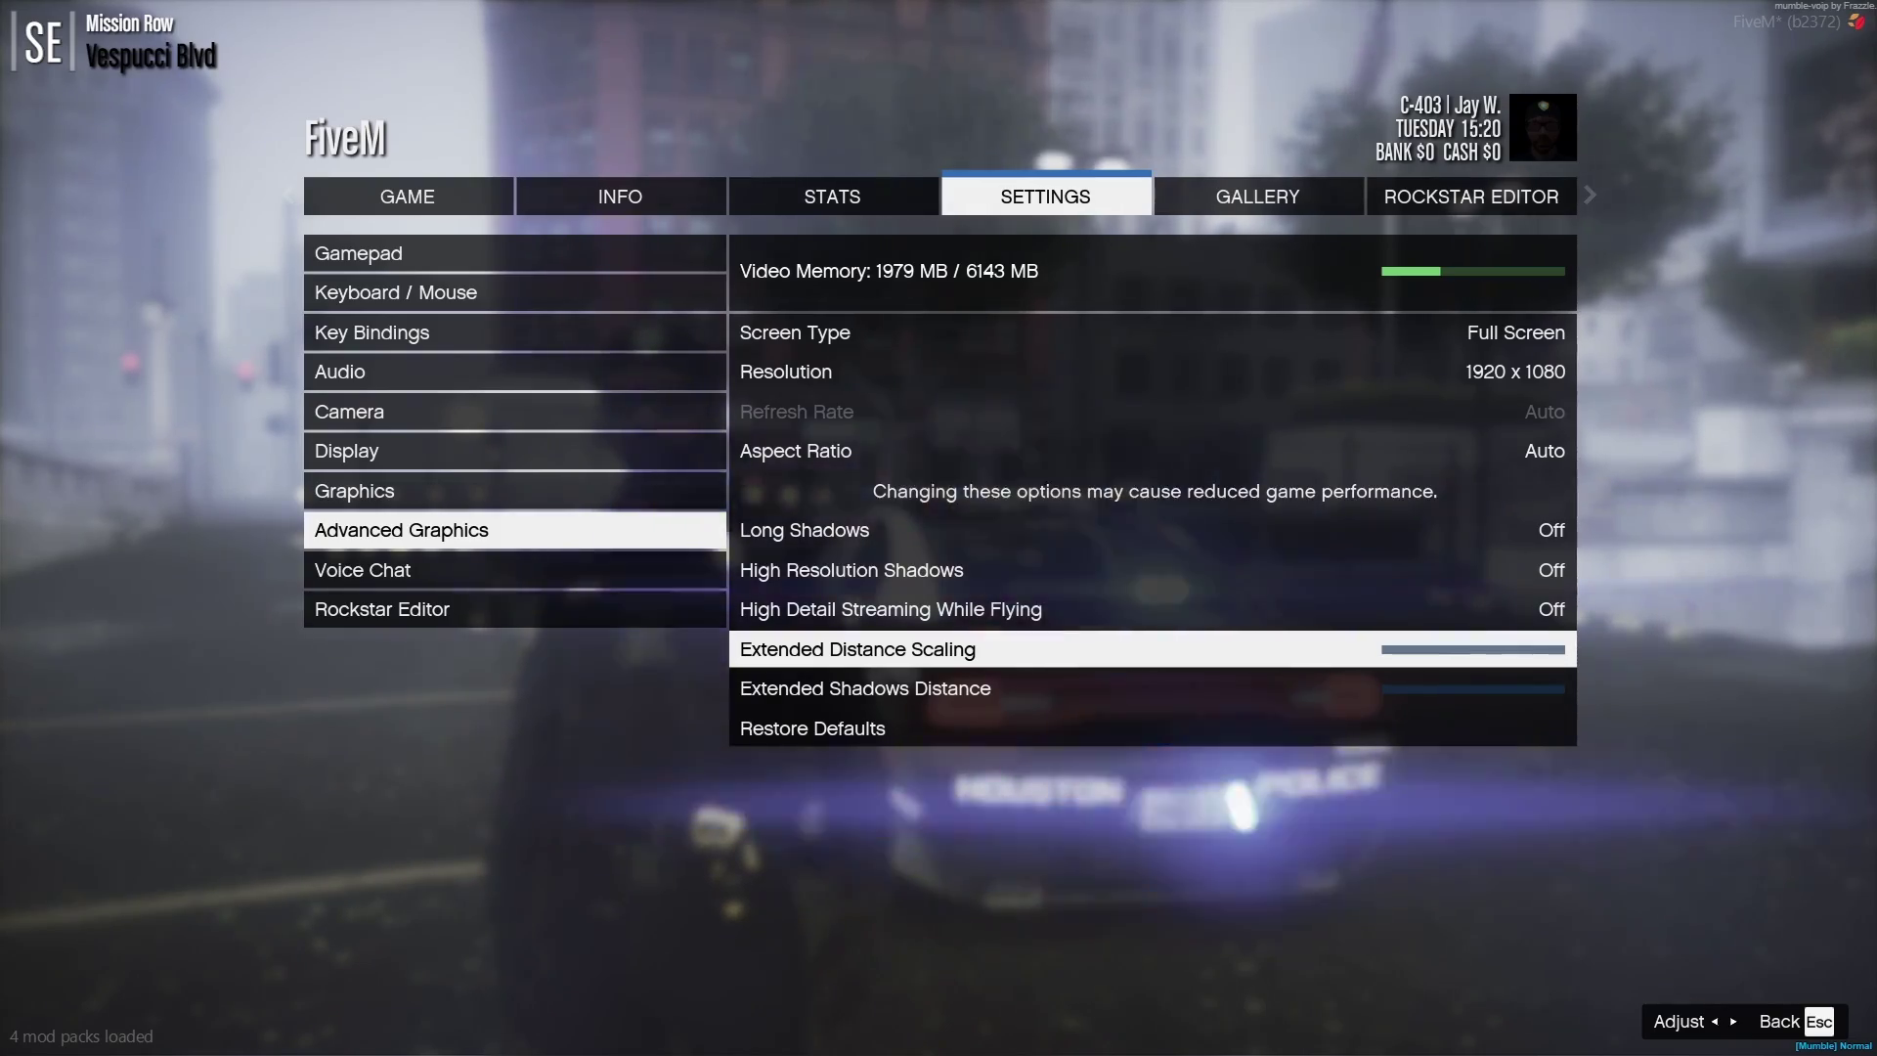
pyautogui.press('Down')
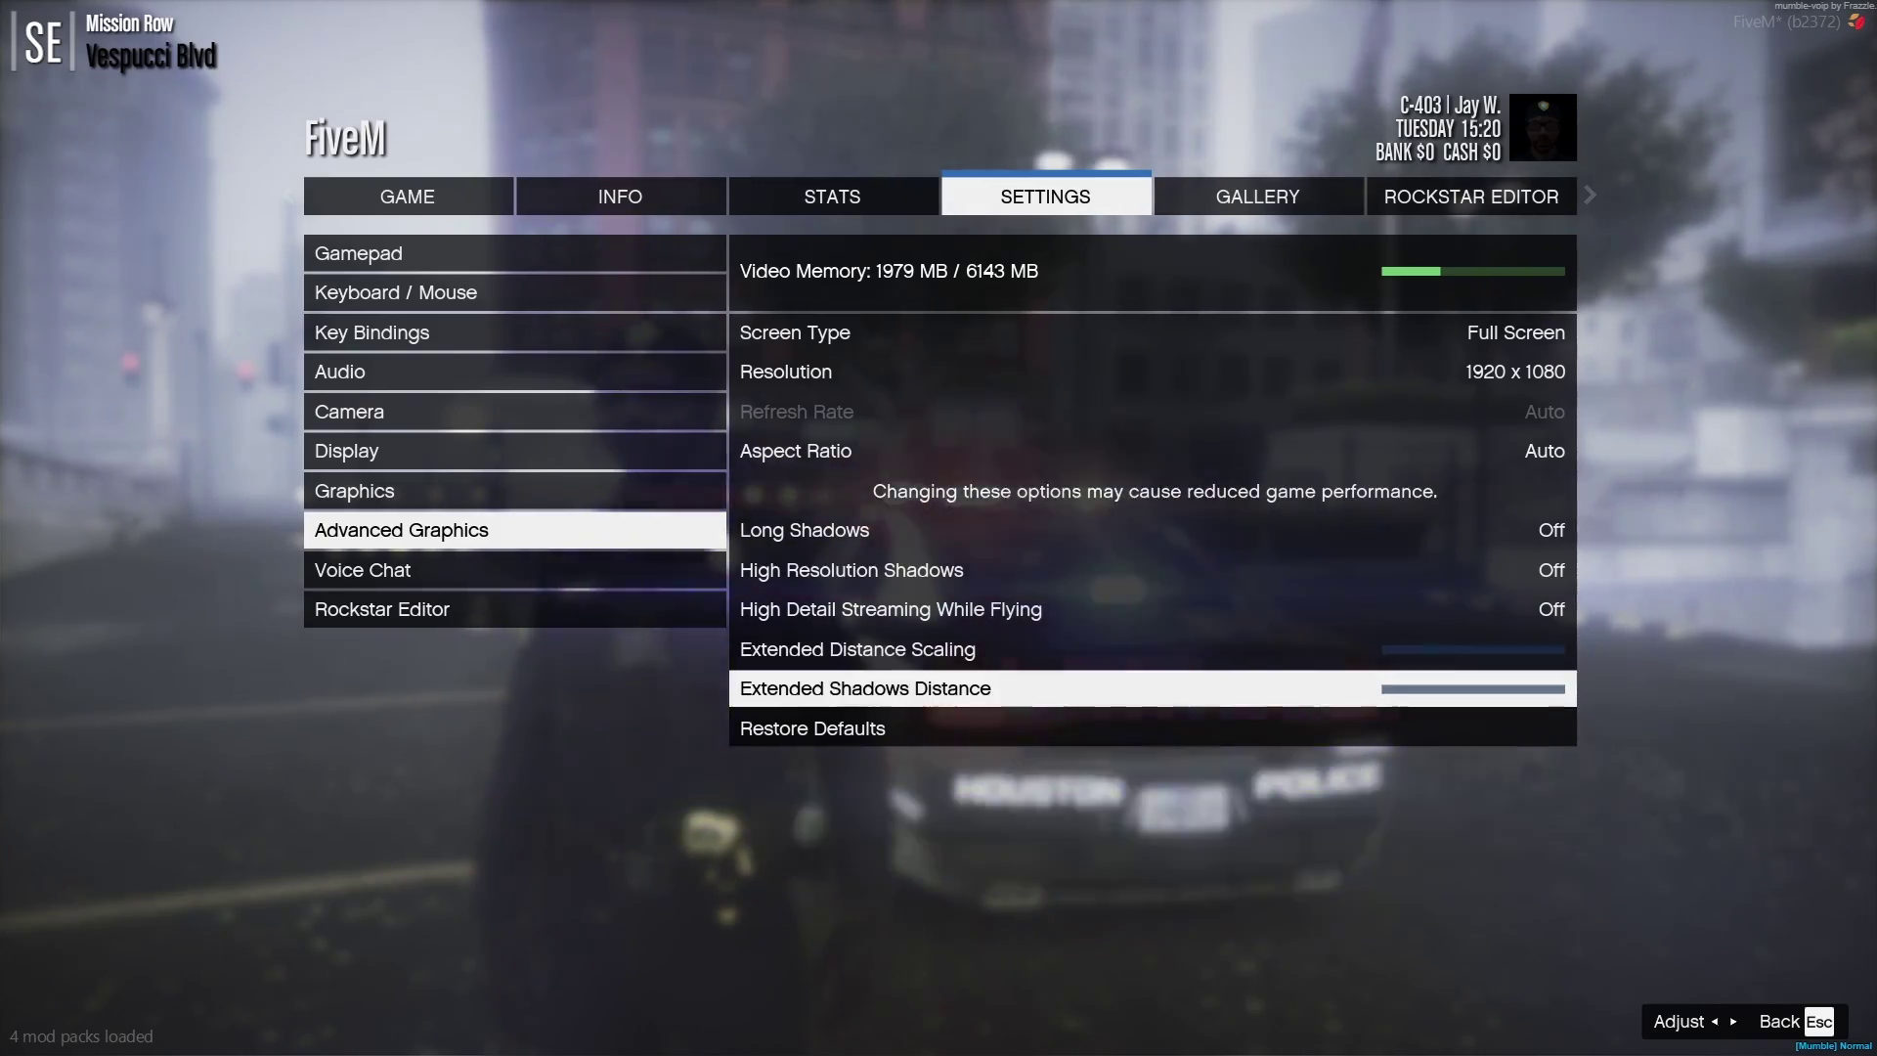